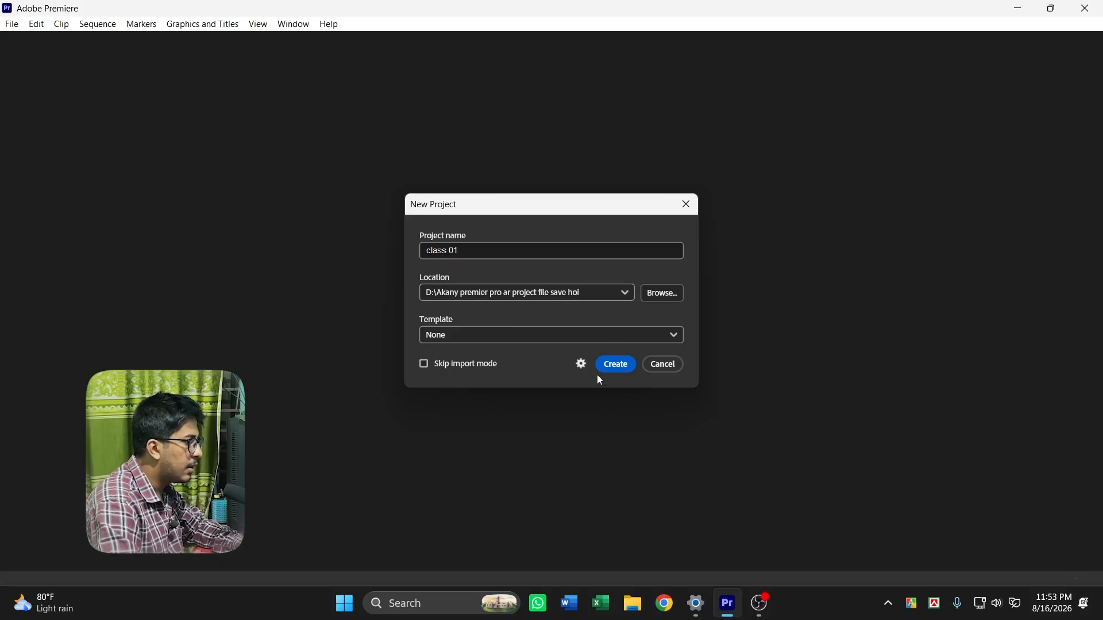
Create the project class 01, replacing the existing project of that name, and skip the media import
left_click(617, 364)
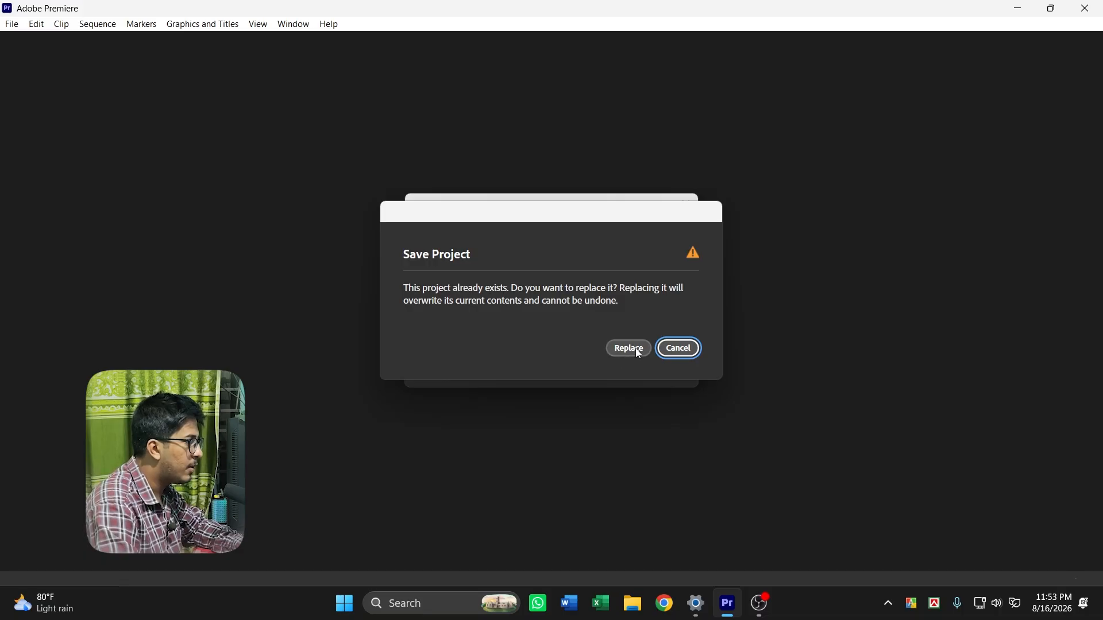
left_click(630, 350)
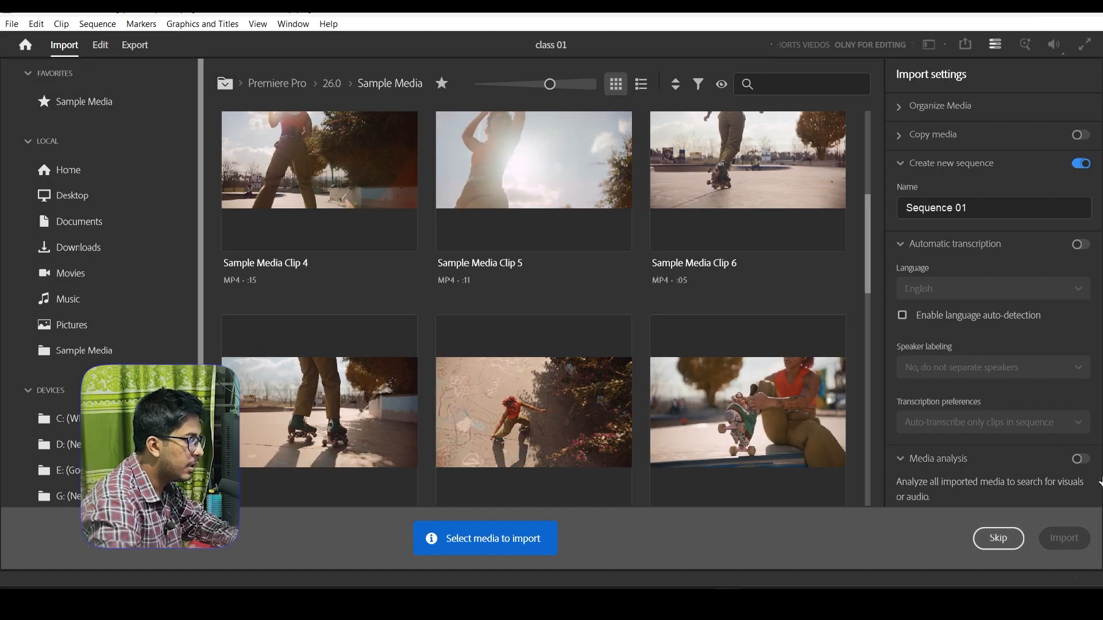
left_click(993, 544)
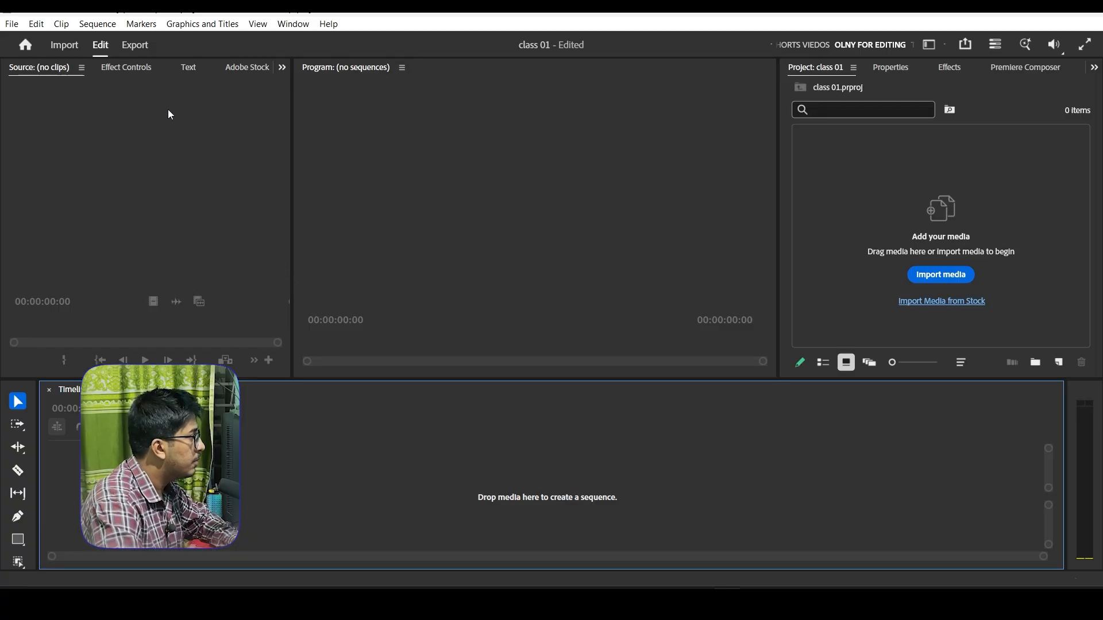
Reselect the olny for editing workspace and switch to the Editing workspace
left_click(294, 25)
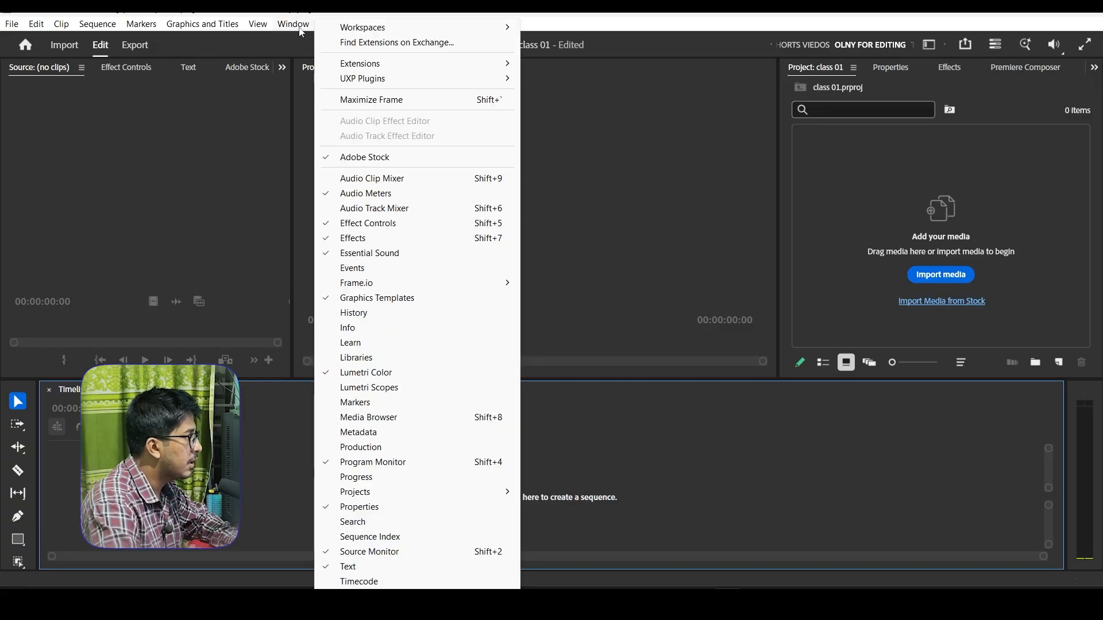
mouse_move(384, 34)
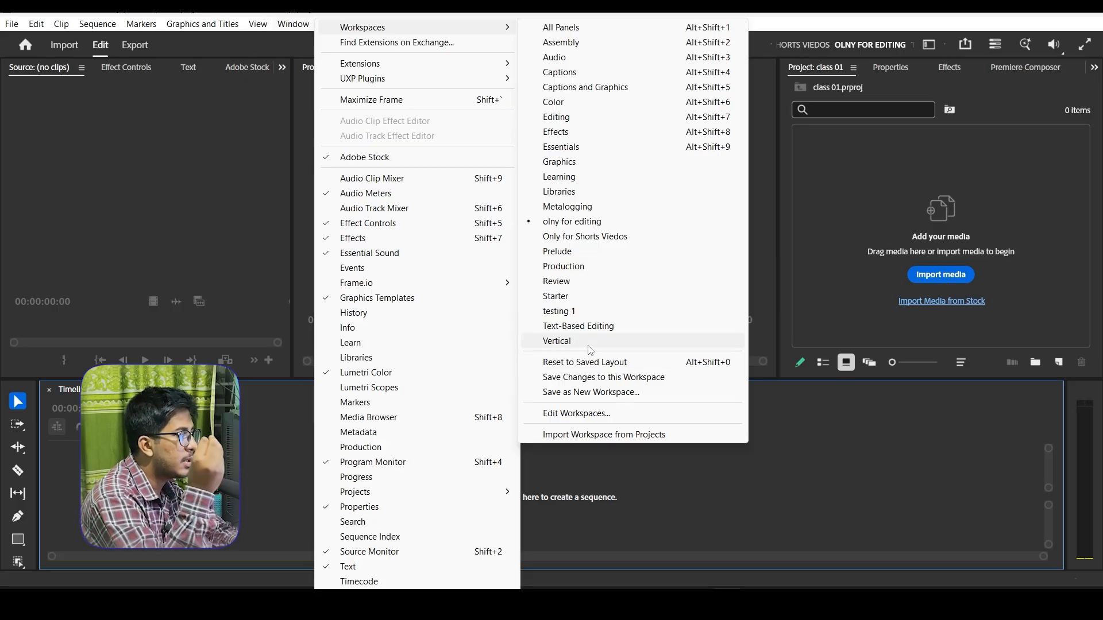
left_click(574, 221)
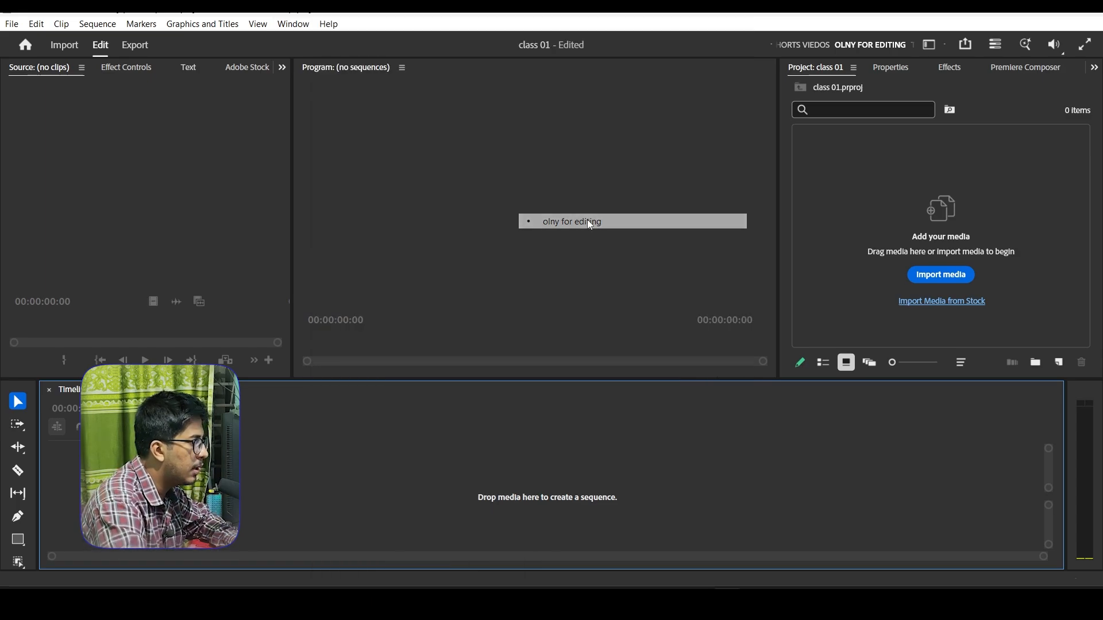
left_click(298, 27)
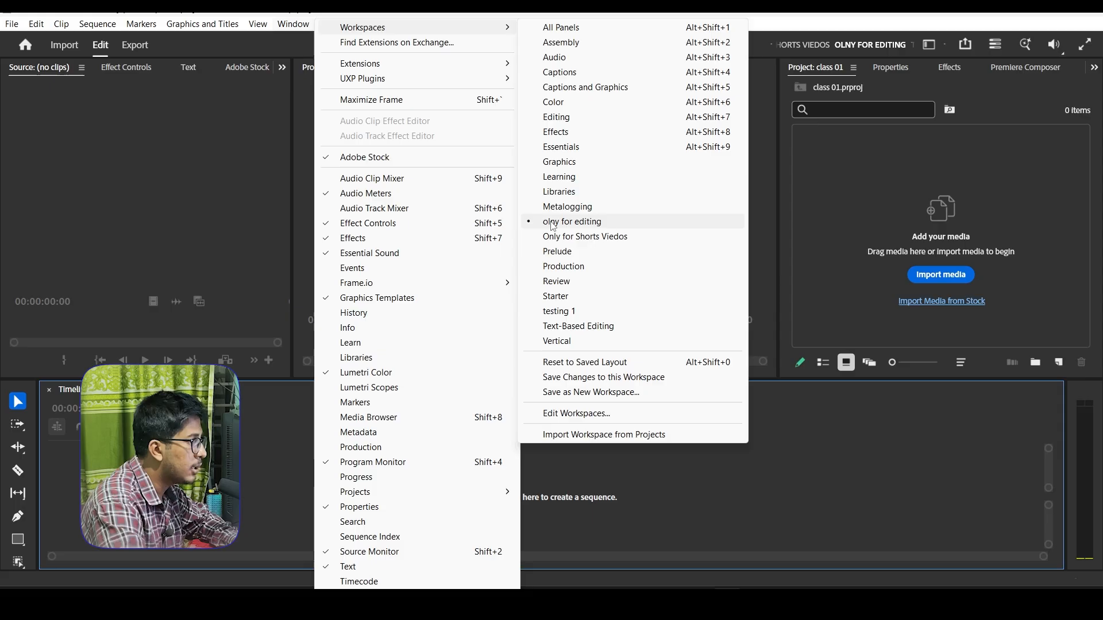
left_click(582, 117)
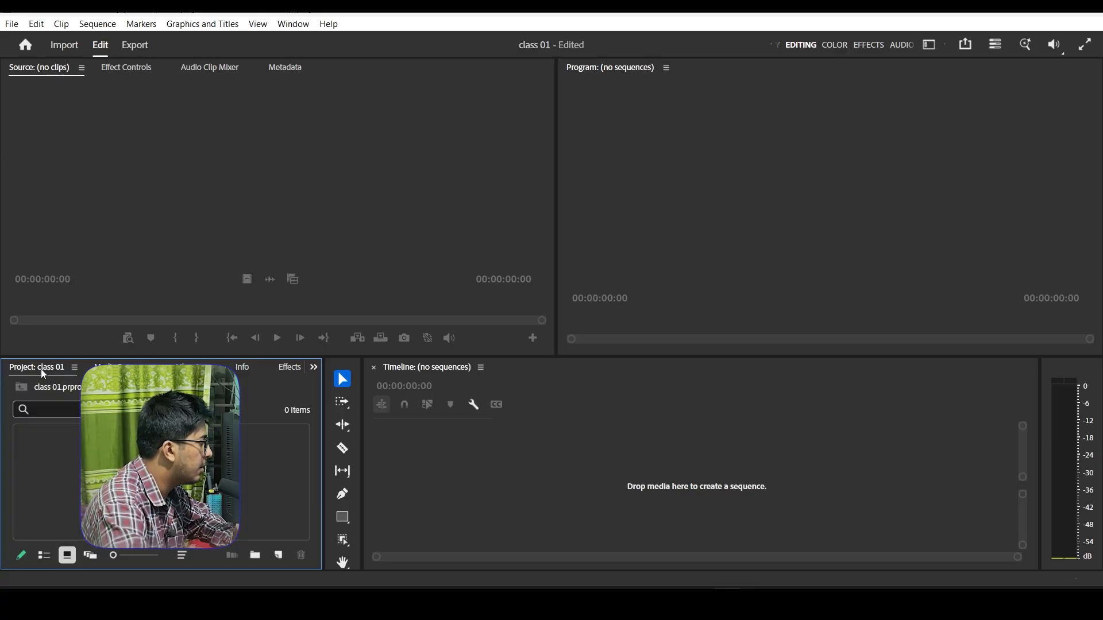
Dock the Project and Media Browser panels in the Source Monitor's group and bring the Project panel to the front
left_click_drag(40, 369, 89, 71)
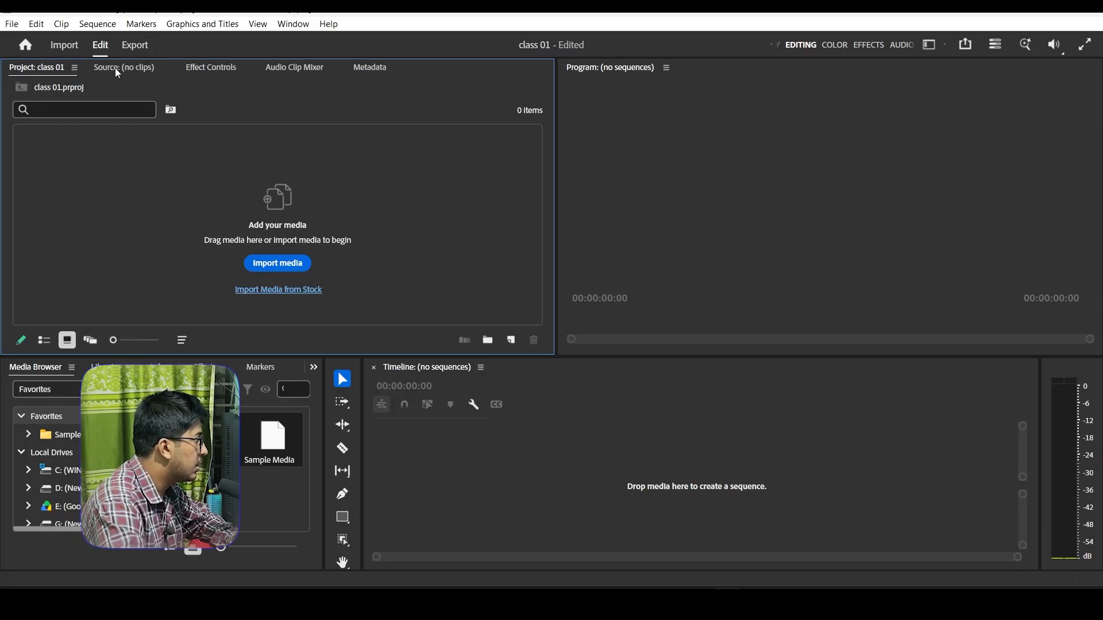
left_click(115, 68)
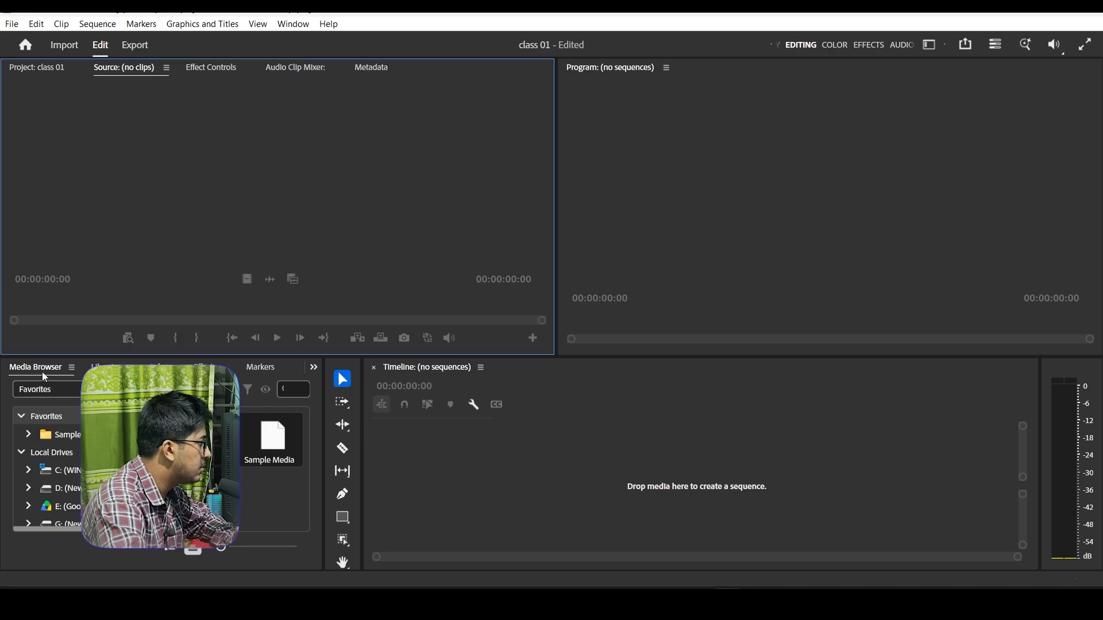
left_click_drag(47, 369, 82, 67)
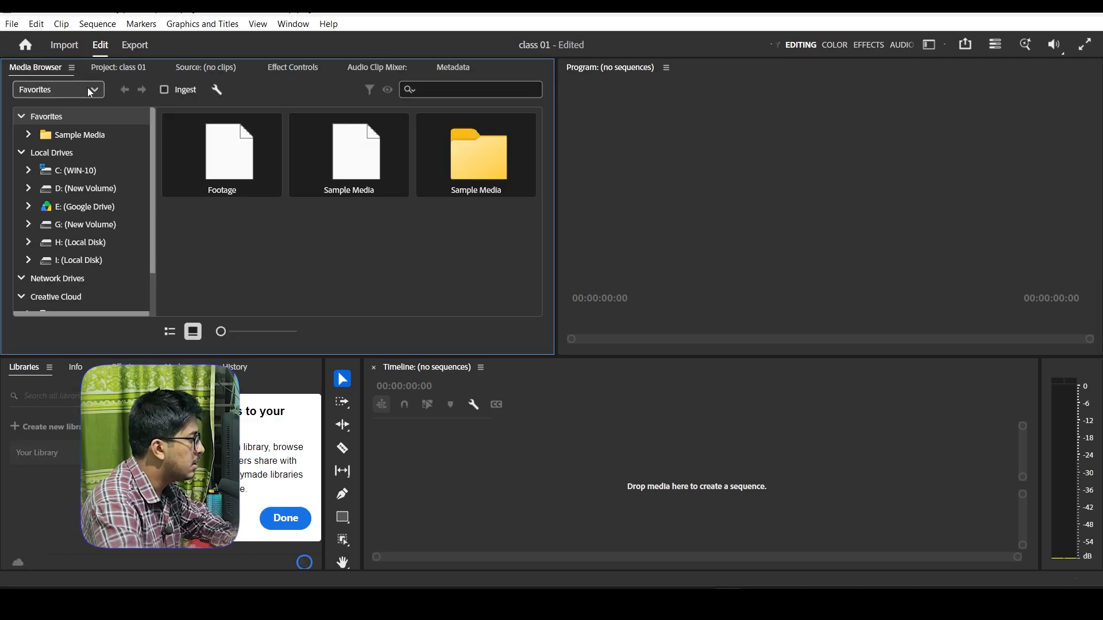
left_click(141, 72)
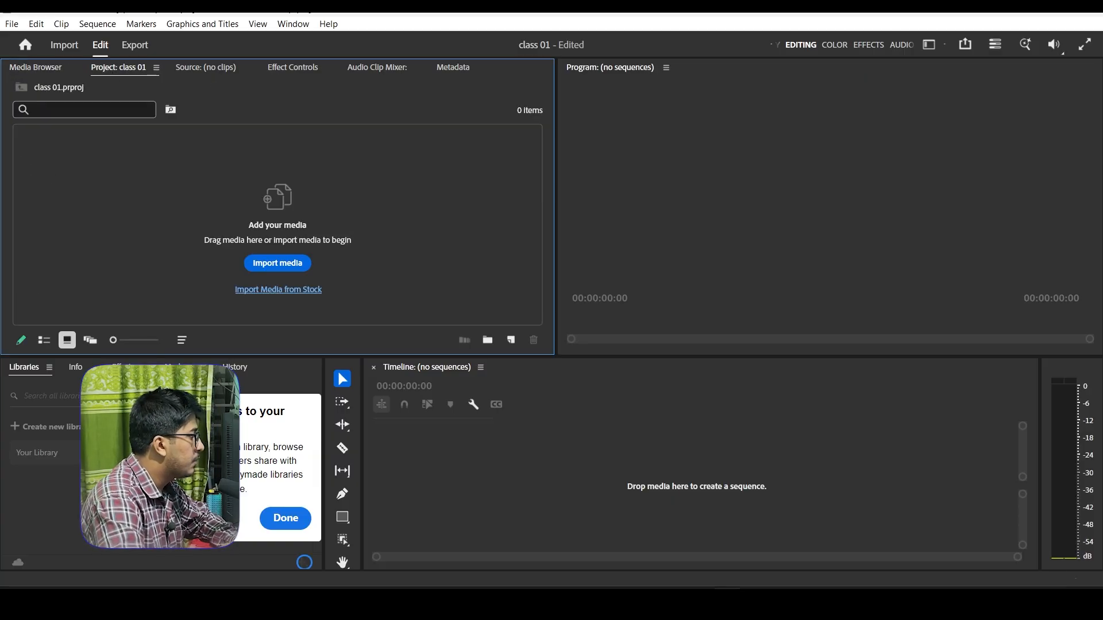
Dismiss the Libraries introduction and close the History and Markers panels in the same panel group
left_click(286, 518)
left_click(238, 369)
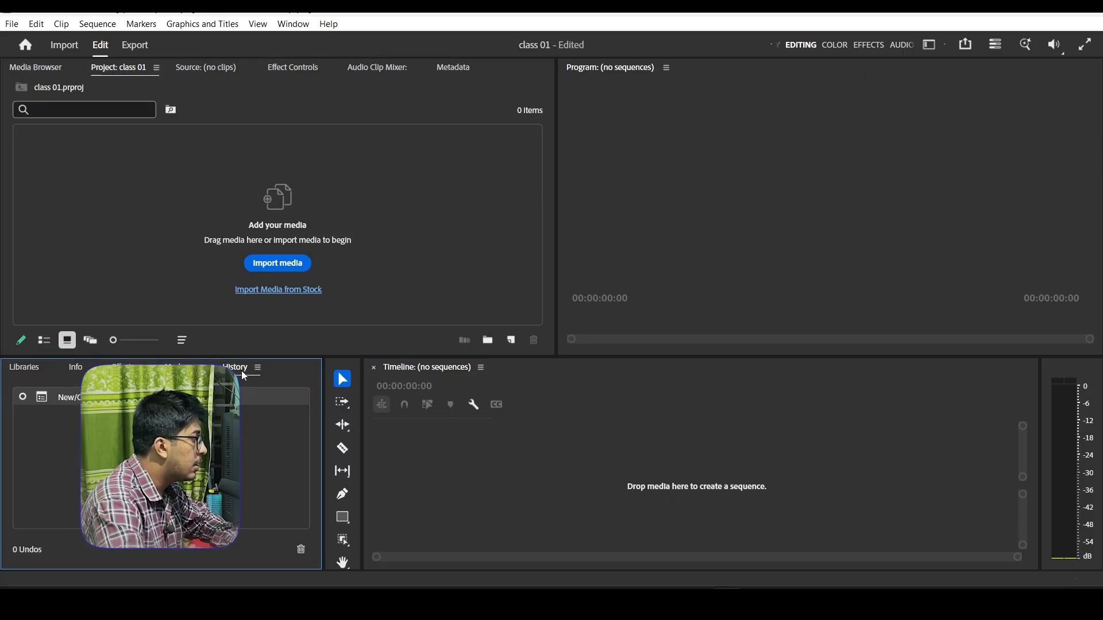
left_click(178, 368)
left_click(125, 367)
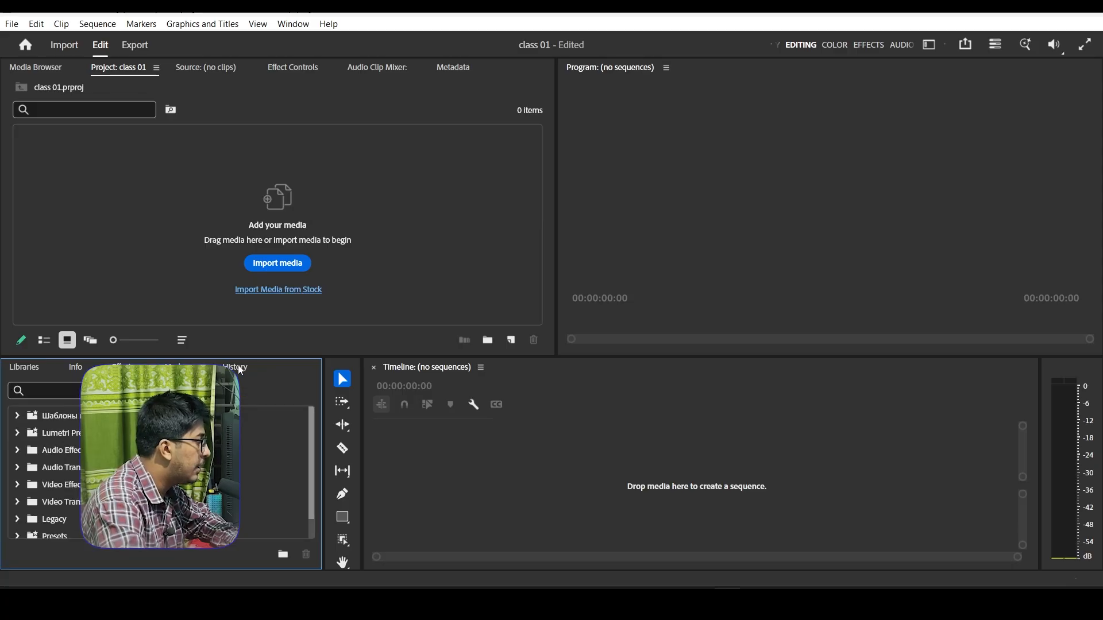
left_click(239, 367)
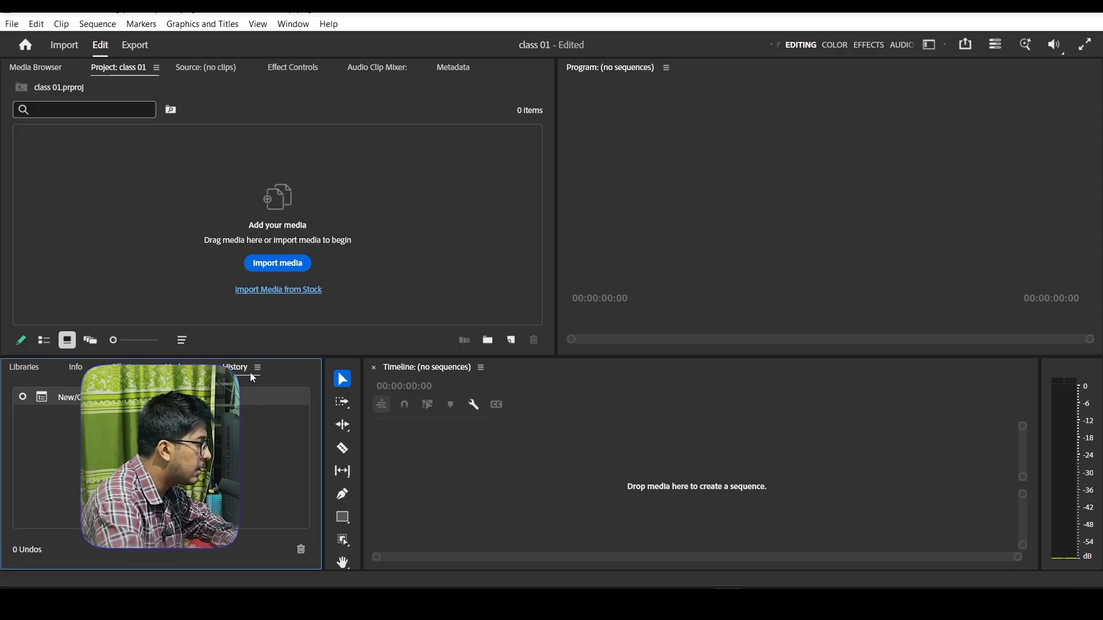
left_click(258, 370)
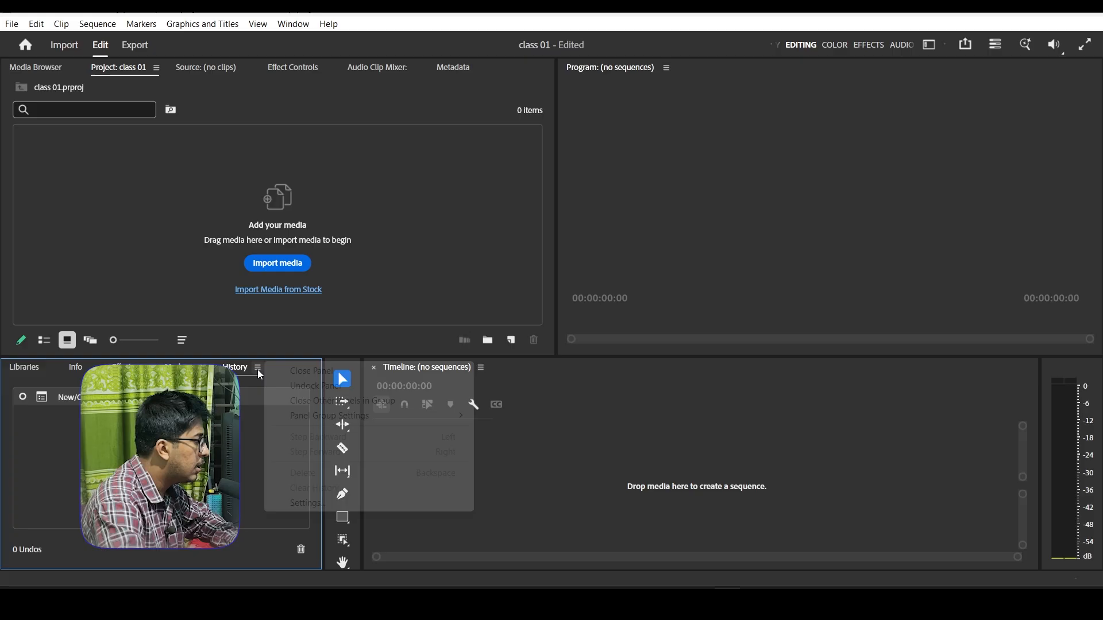
left_click(338, 372)
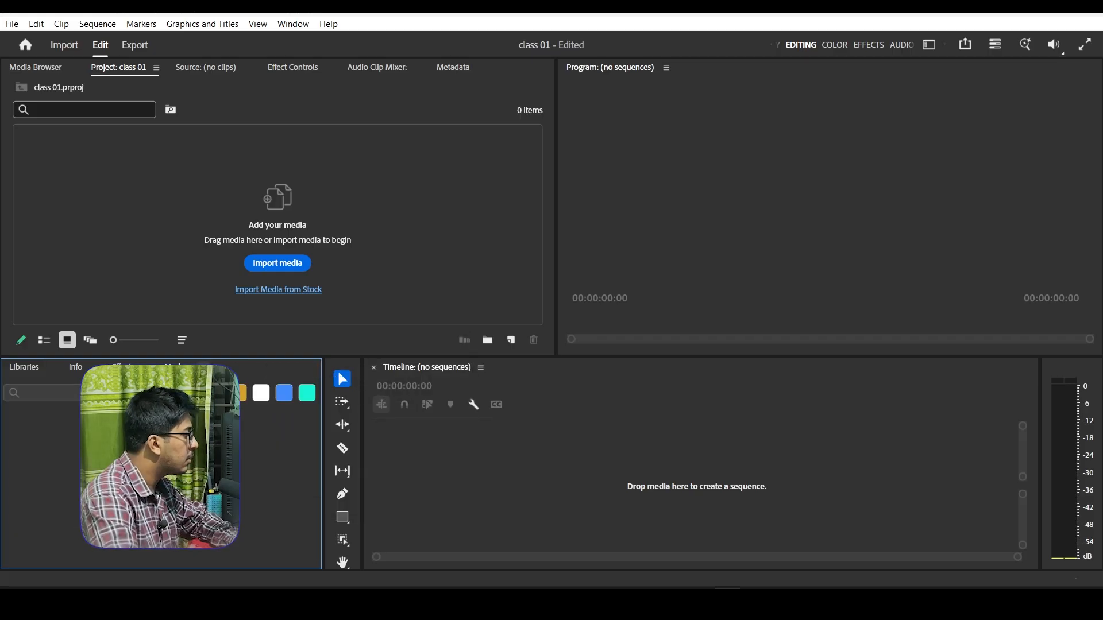
left_click(225, 367)
left_click(264, 373)
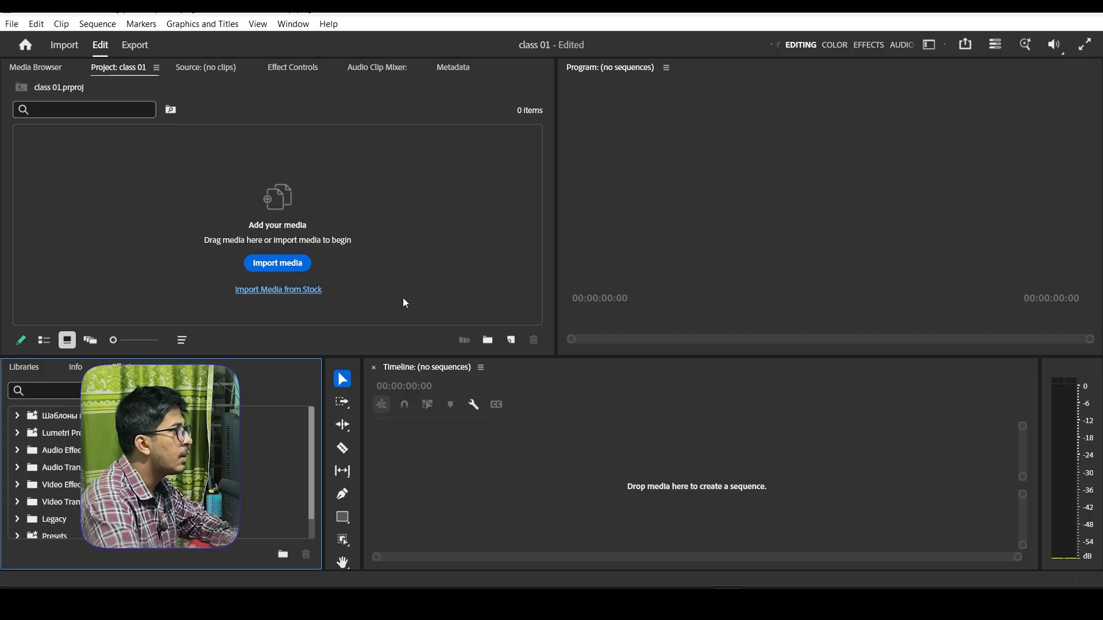
Switch from the Editing workspace to the olny for editing workspace
left_click(294, 24)
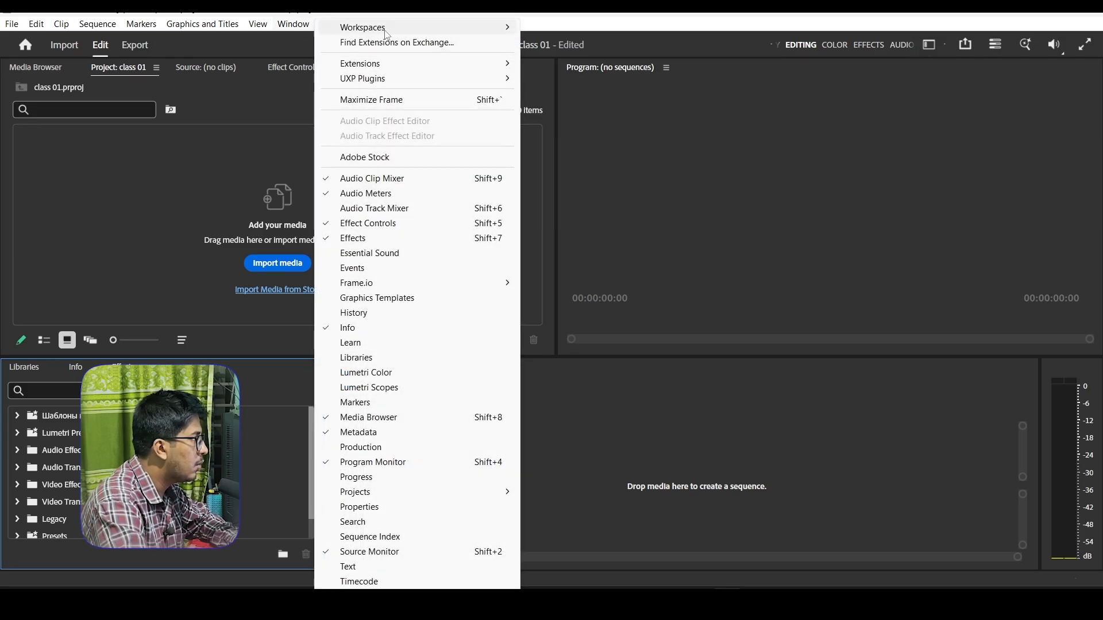
mouse_move(386, 34)
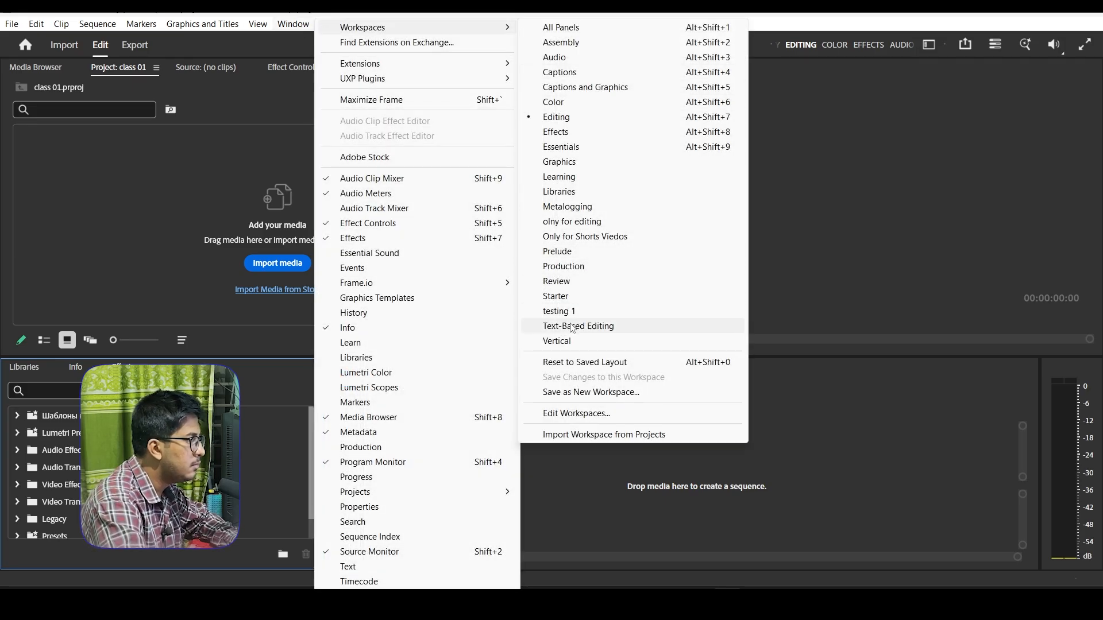
left_click(572, 223)
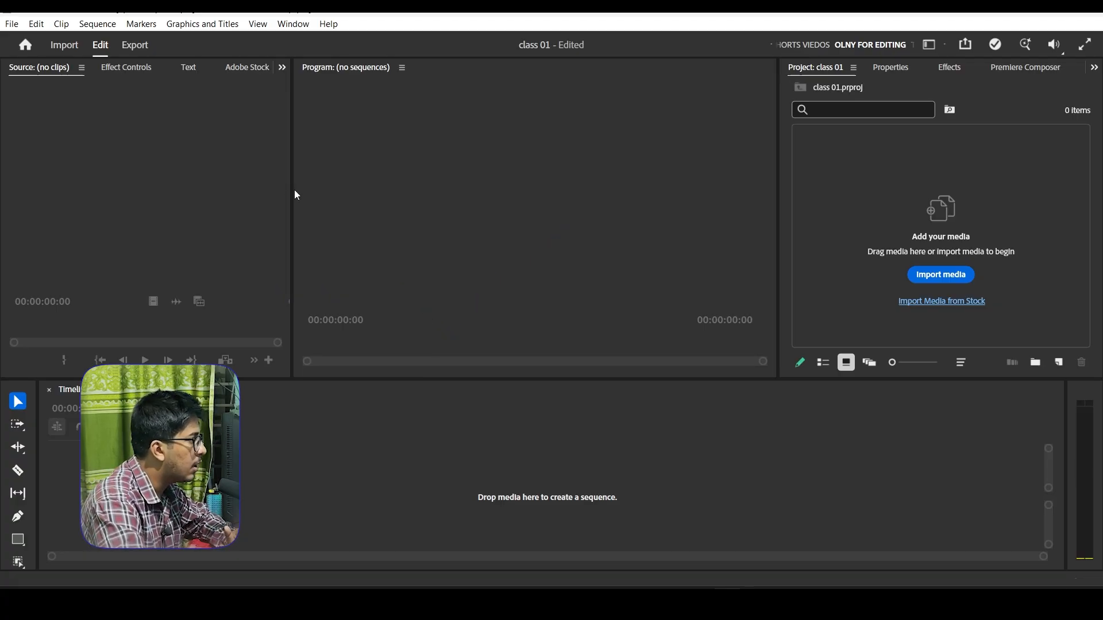
Widen the Source Monitor's panel group and close its Adobe Stock panel
left_click_drag(291, 187, 349, 189)
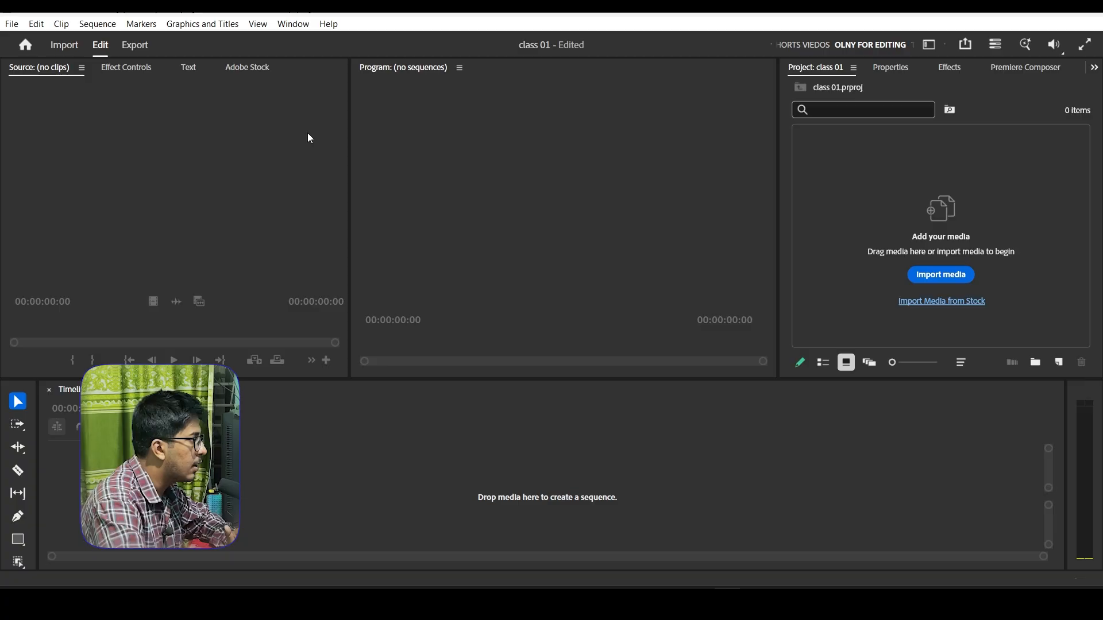
left_click(257, 69)
left_click(280, 67)
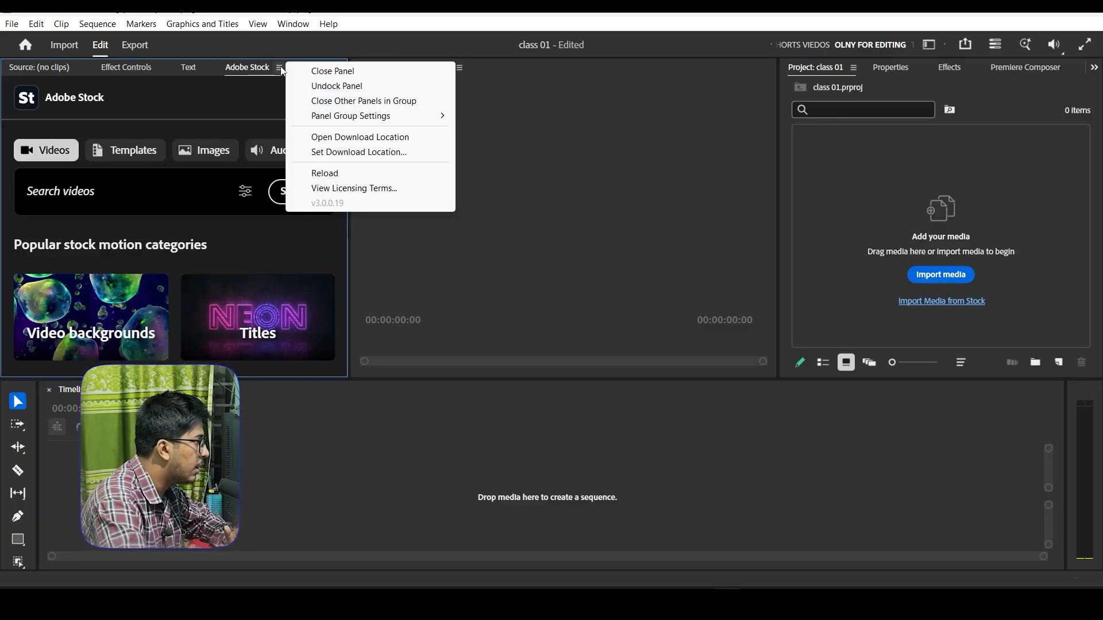
left_click(333, 71)
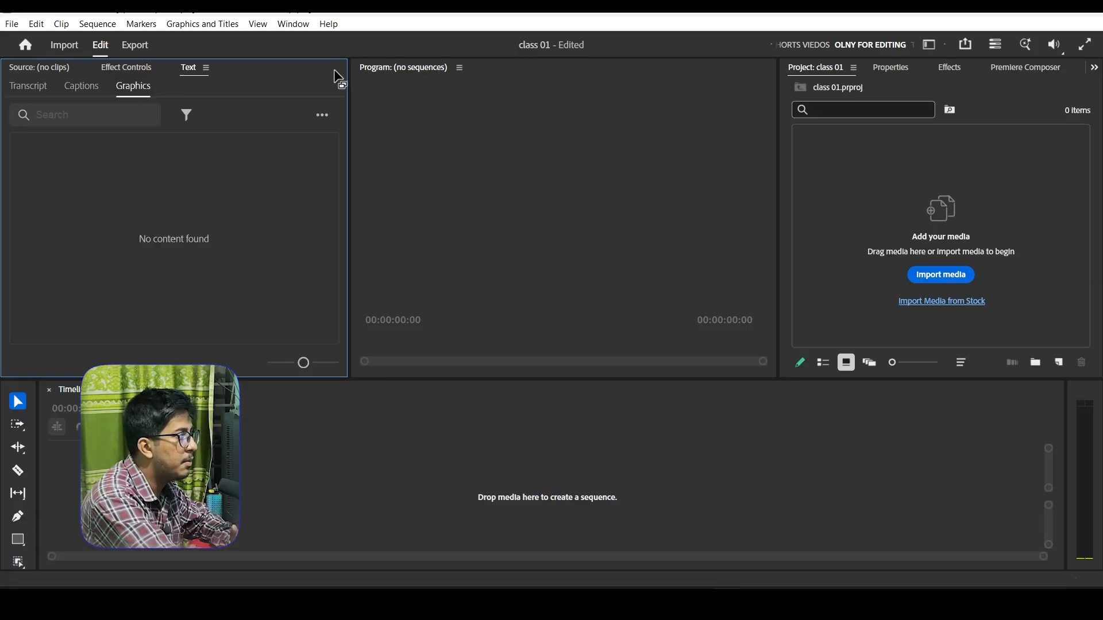
left_click(293, 24)
key("Escape")
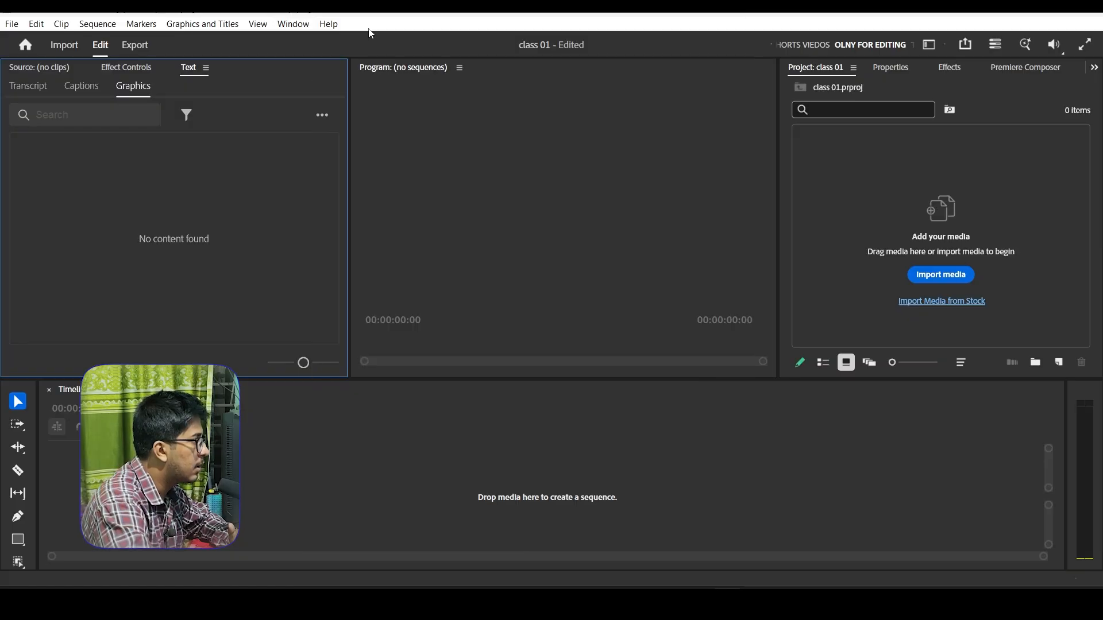
left_click(293, 23)
mouse_move(402, 27)
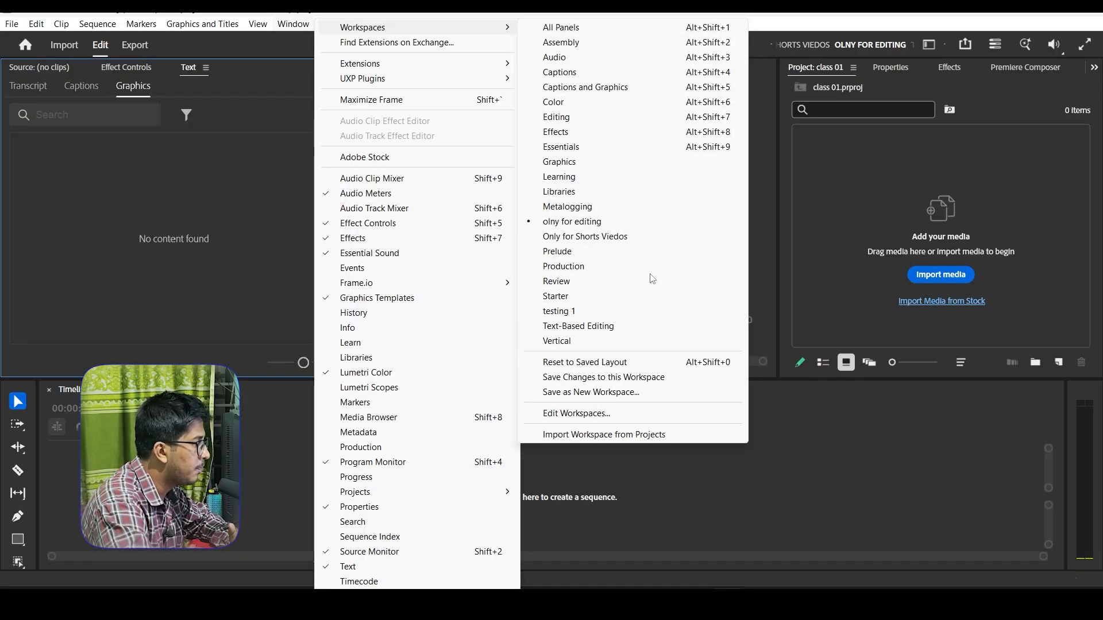
left_click(588, 397)
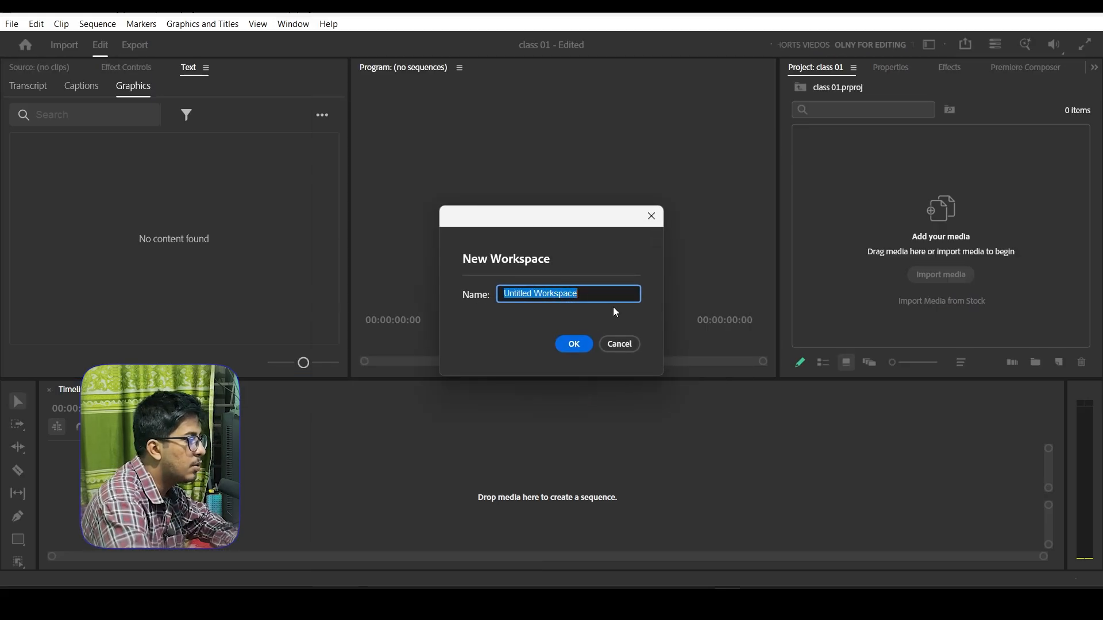
left_click(620, 344)
left_click(297, 27)
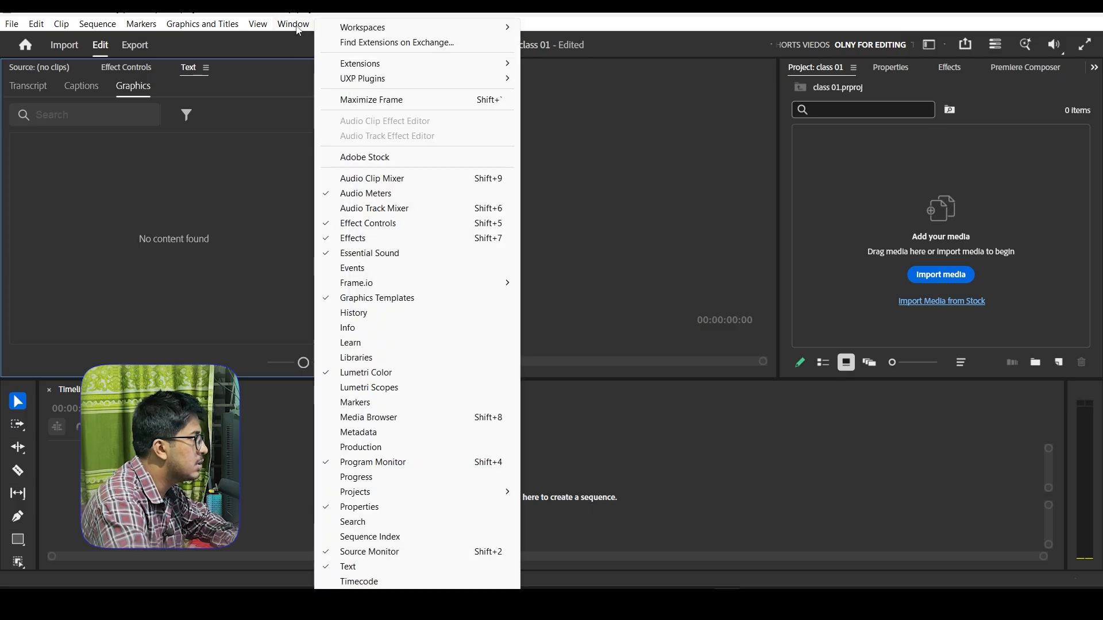
mouse_move(402, 27)
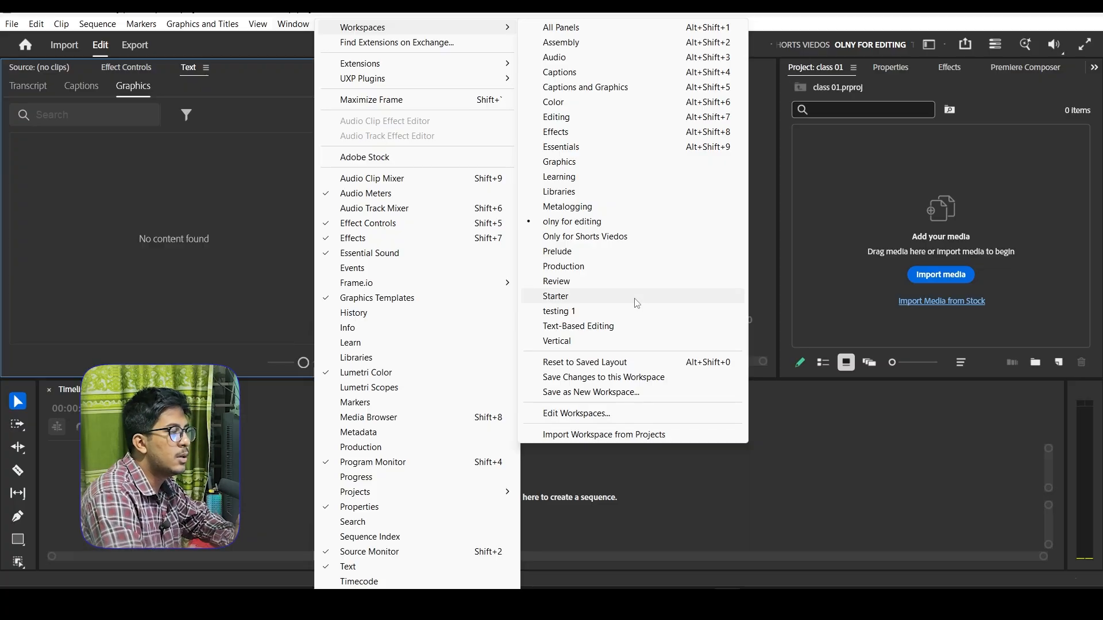
left_click(769, 232)
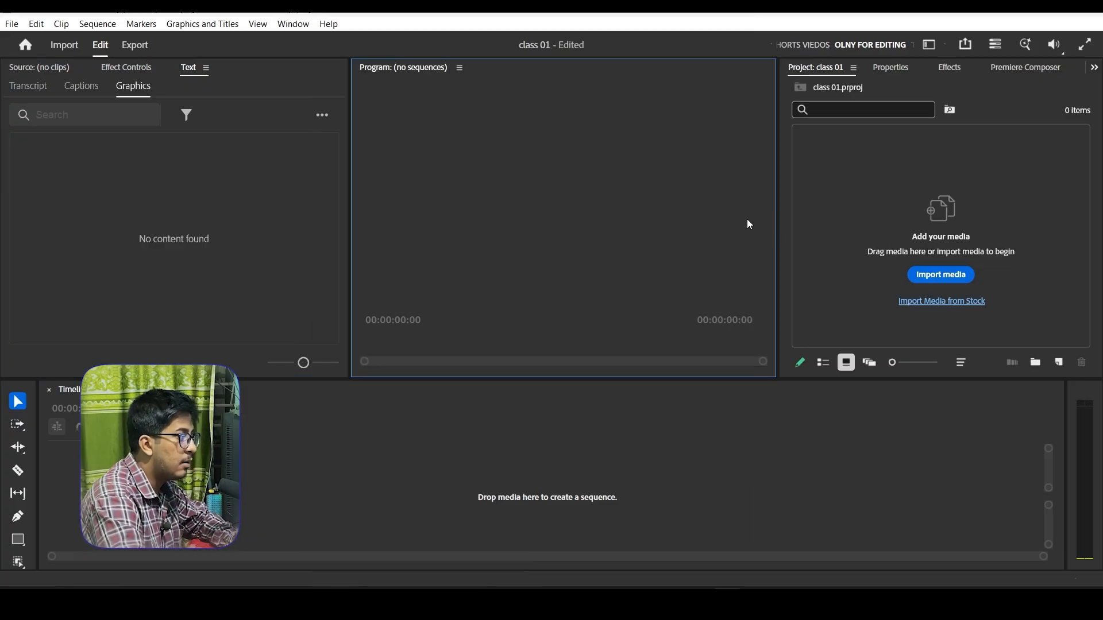
View the Text panel's Captions and Transcript sections, the Effect Controls panel and the Source Monitor
left_click(78, 89)
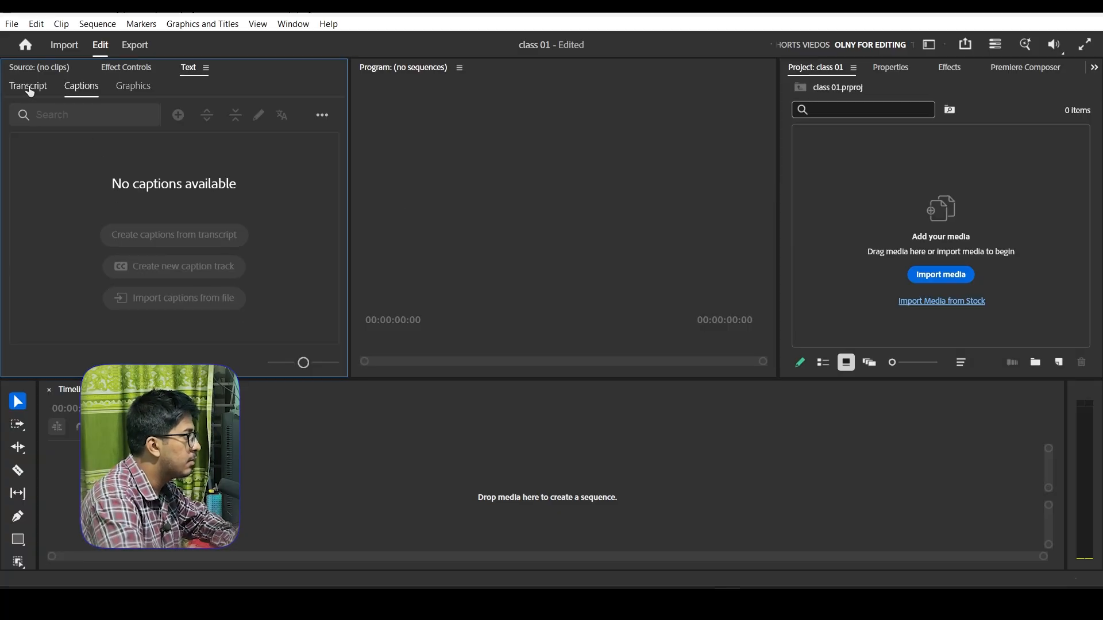
left_click(26, 89)
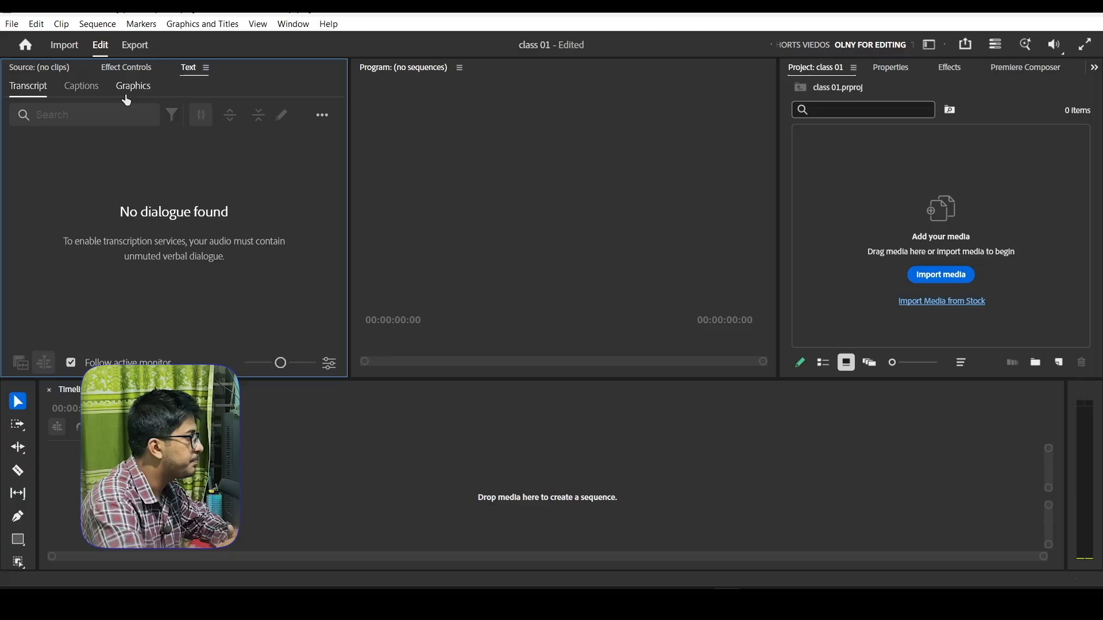
left_click(140, 68)
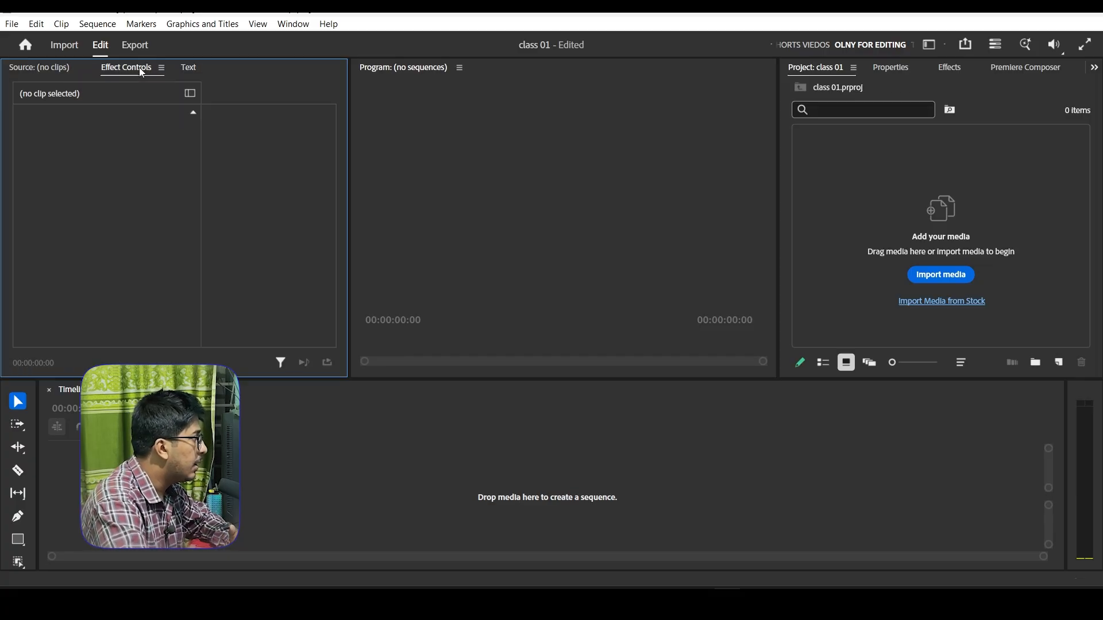
left_click(34, 72)
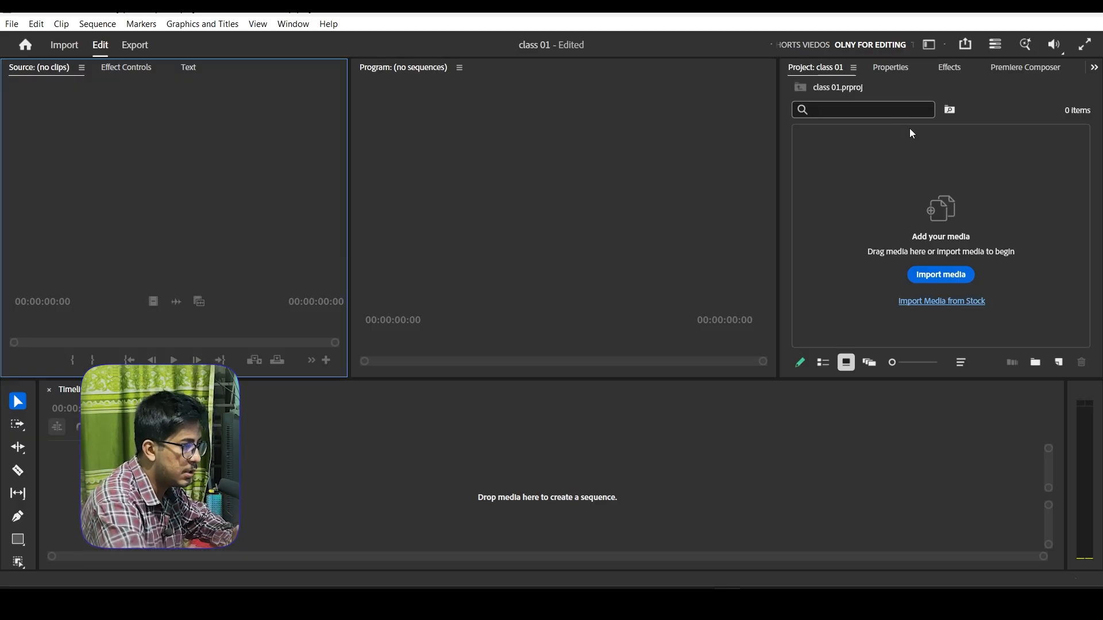
left_click(938, 277)
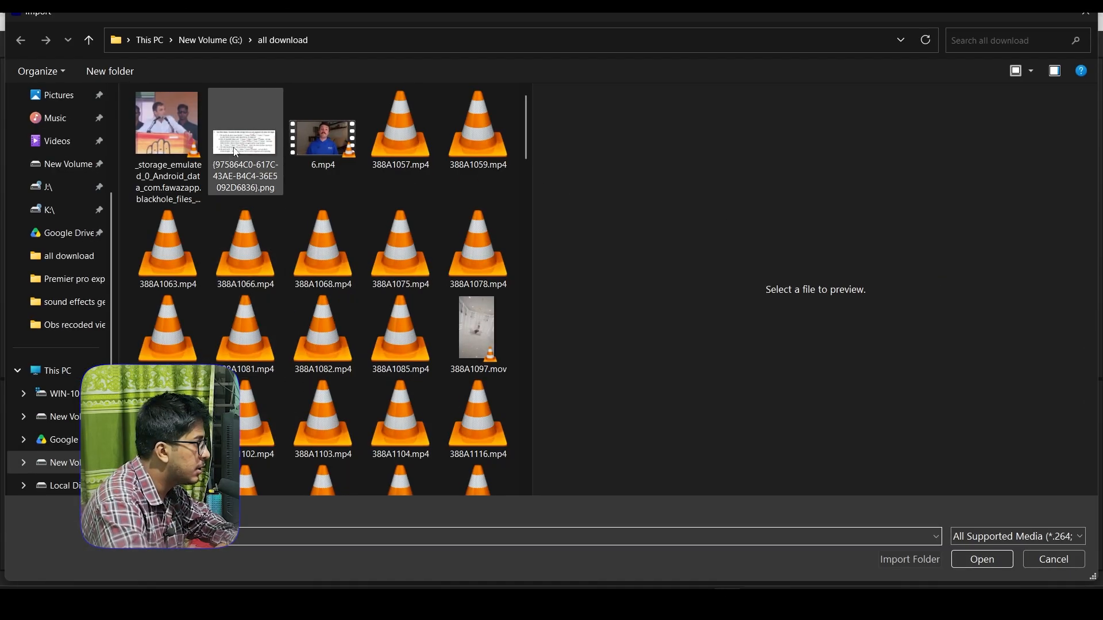
left_click(1086, 12)
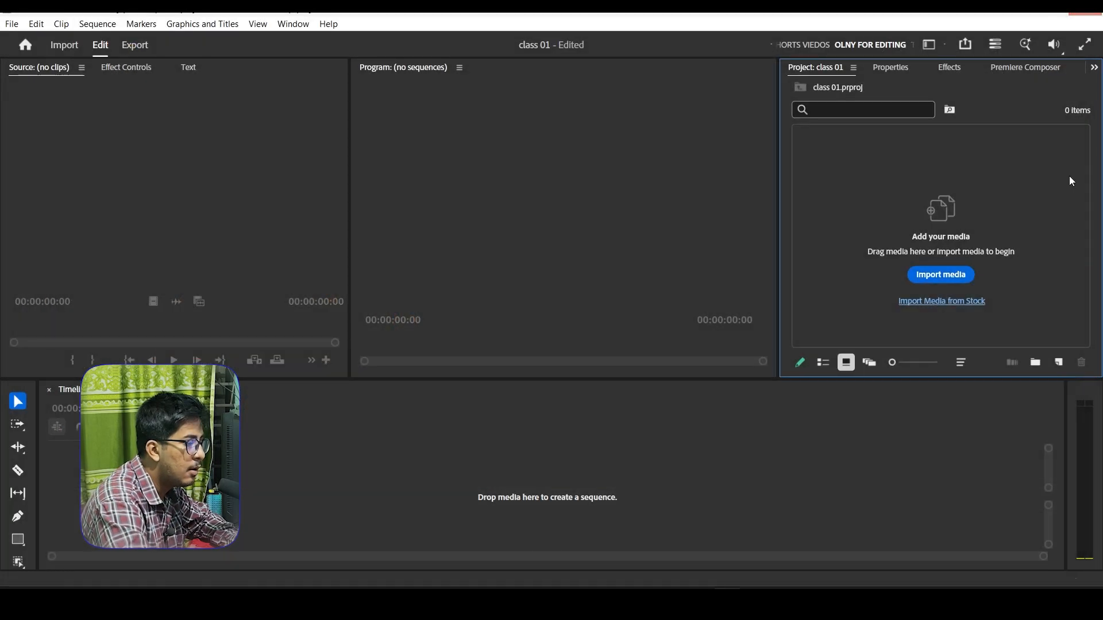
left_click(633, 601)
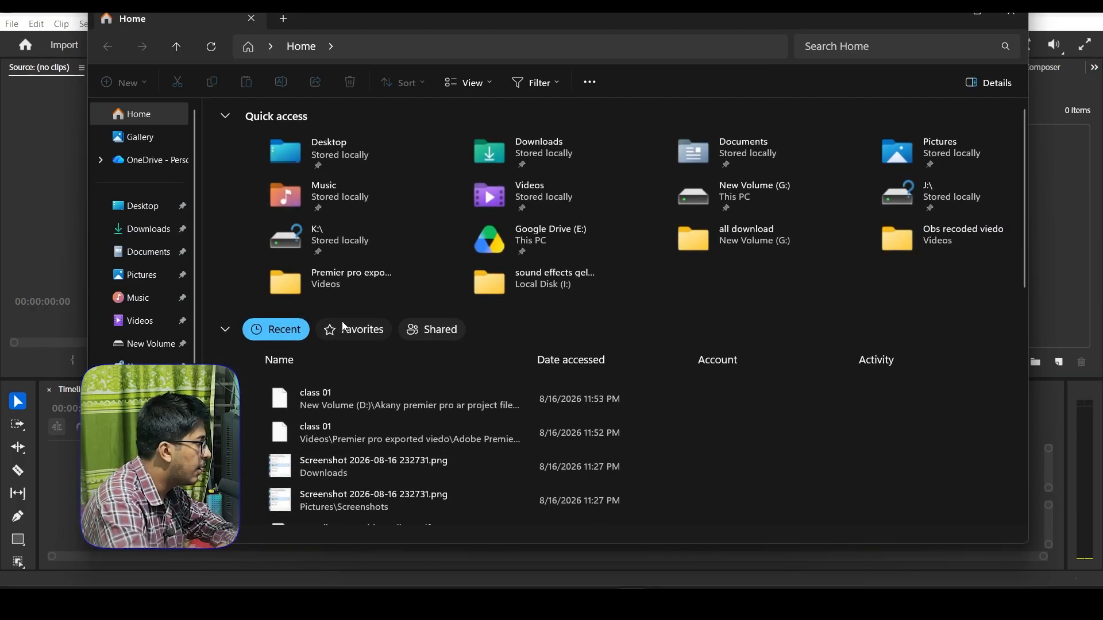
left_click(1011, 13)
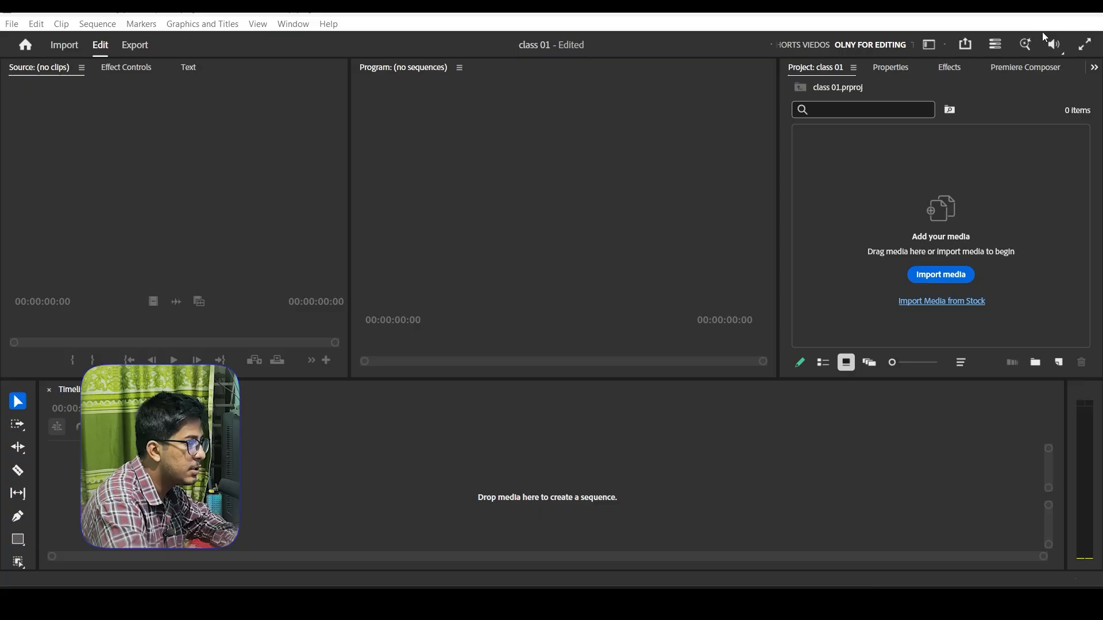
Import the video 6.mp4 from the all download folder into the project
left_click(942, 275)
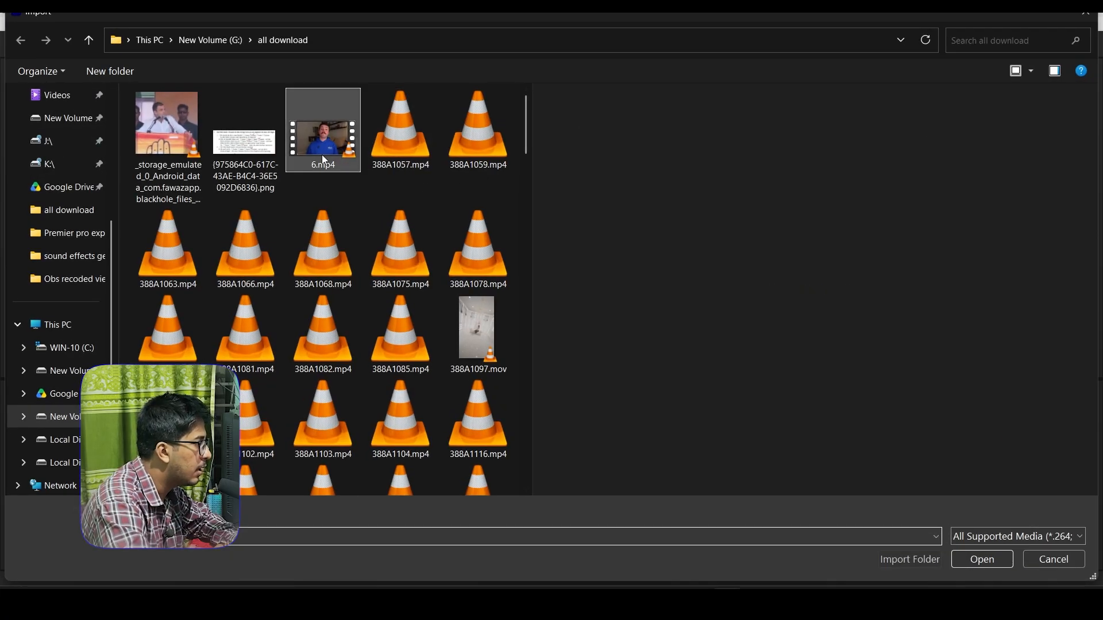
left_click(323, 160)
left_click(979, 560)
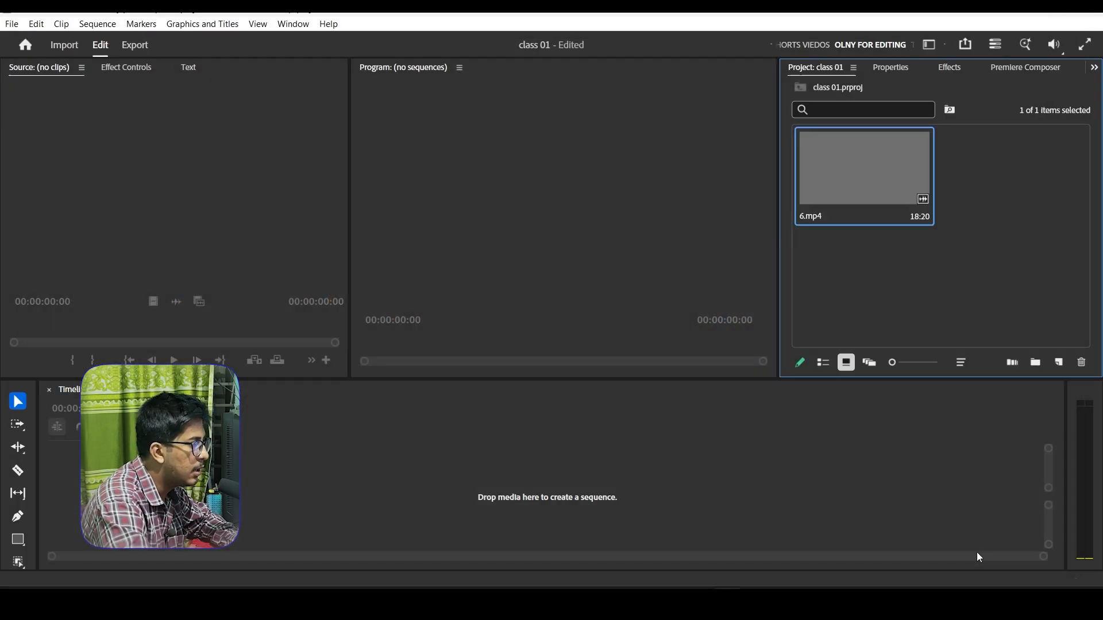
left_click(873, 273)
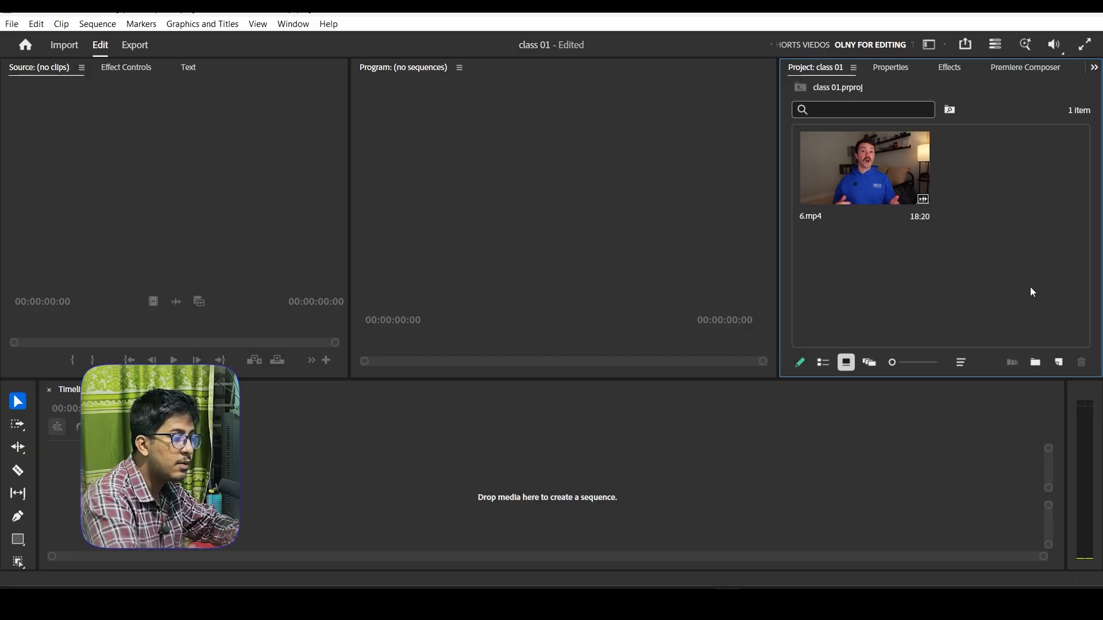
Start a new sequence and review its settings, including the available timebase frame rates
left_click(1060, 363)
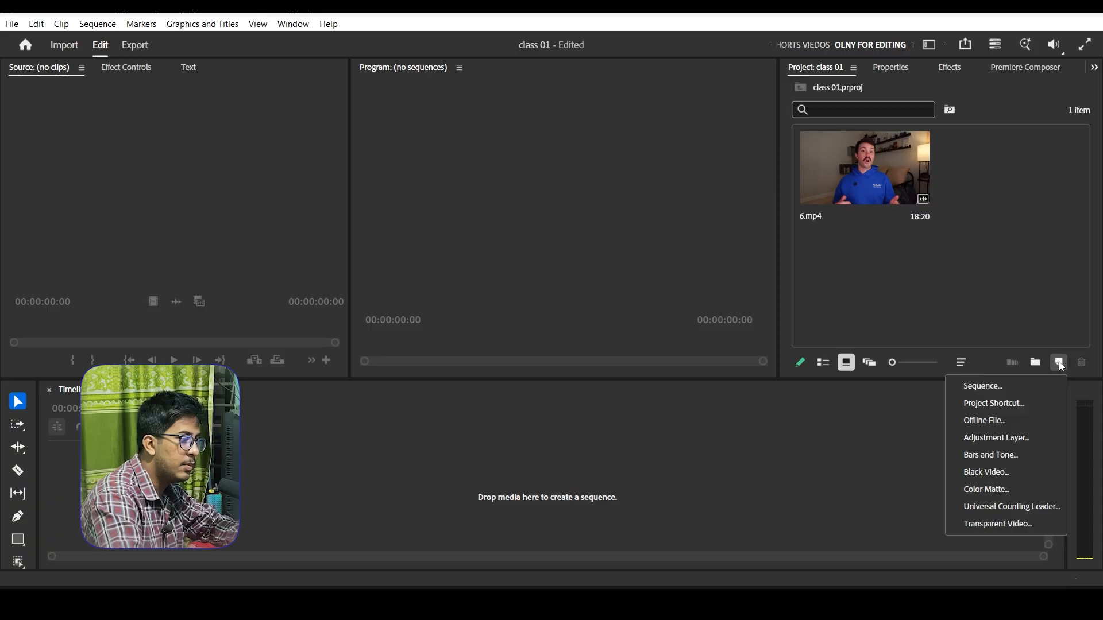
left_click(995, 388)
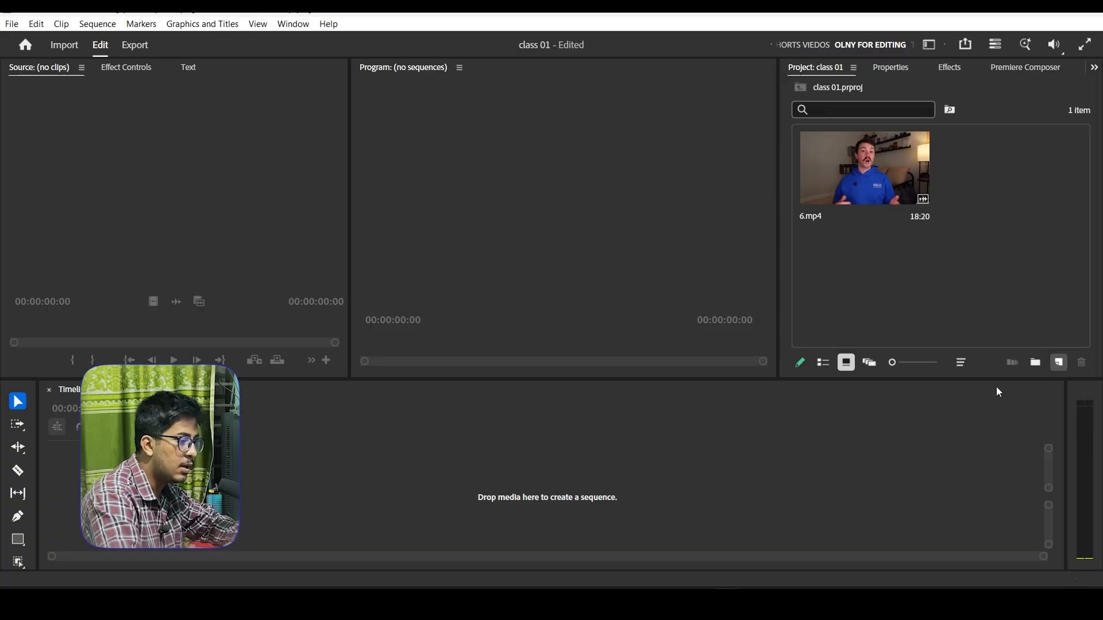
left_click(332, 187)
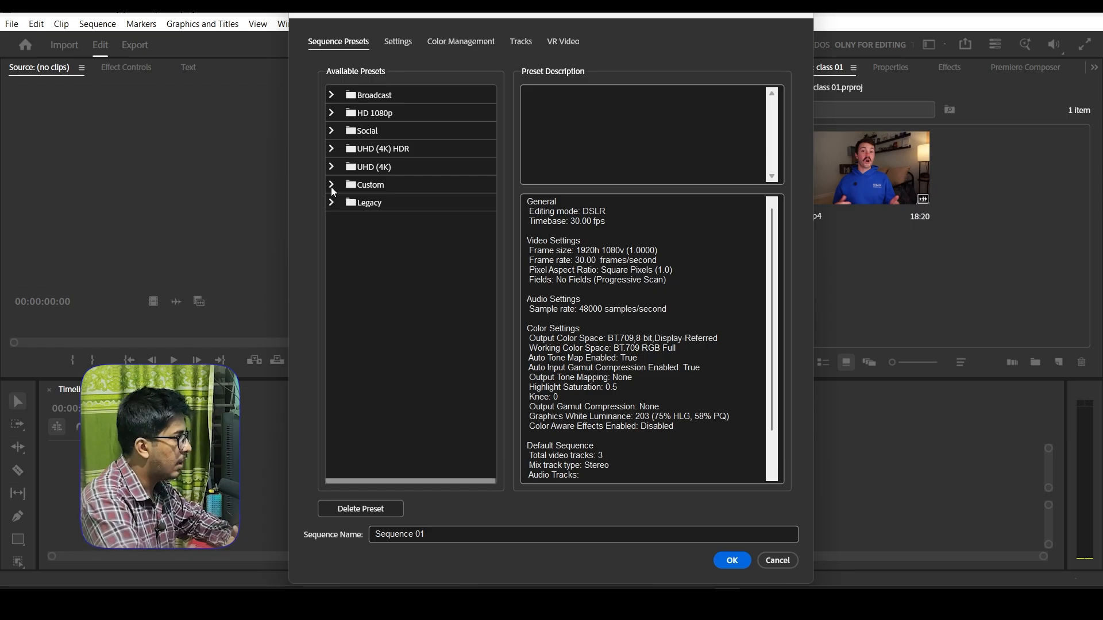
left_click(397, 43)
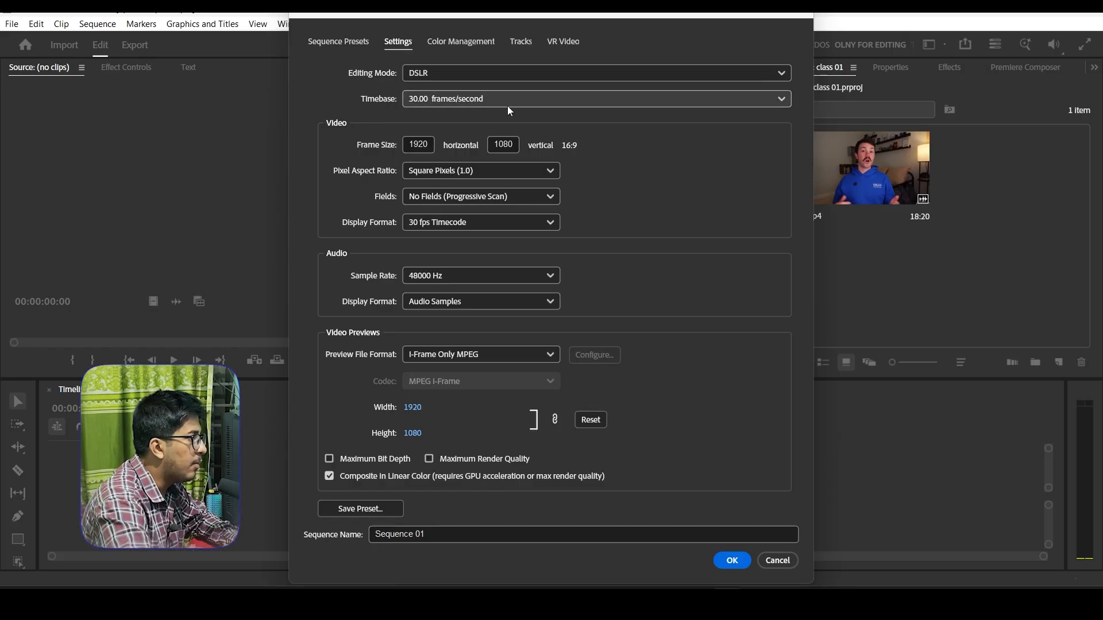
left_click(583, 96)
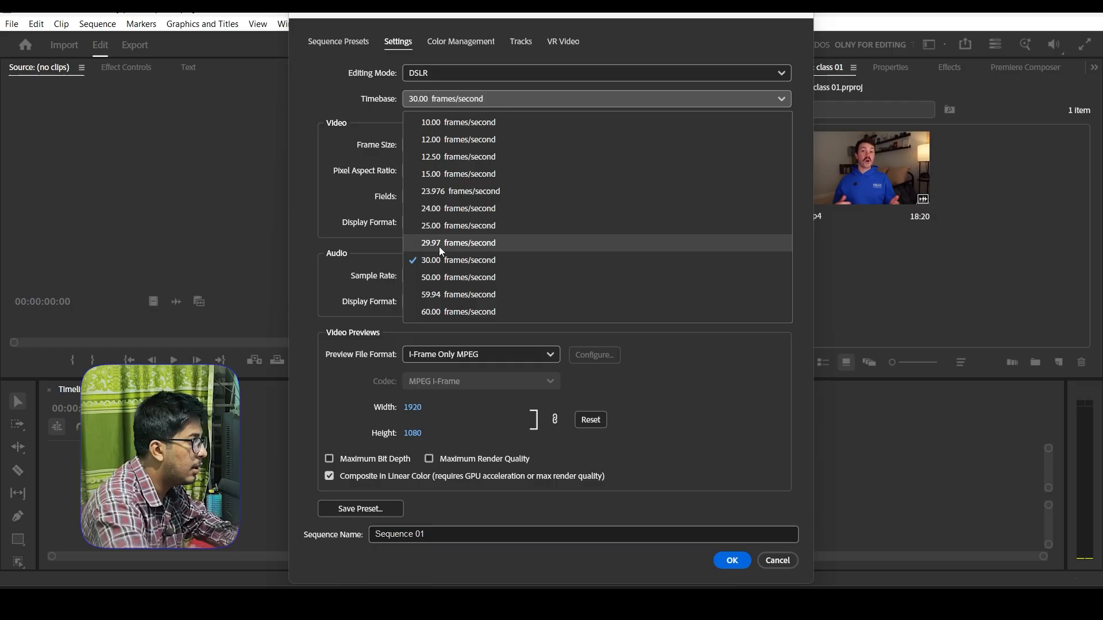
left_click(380, 114)
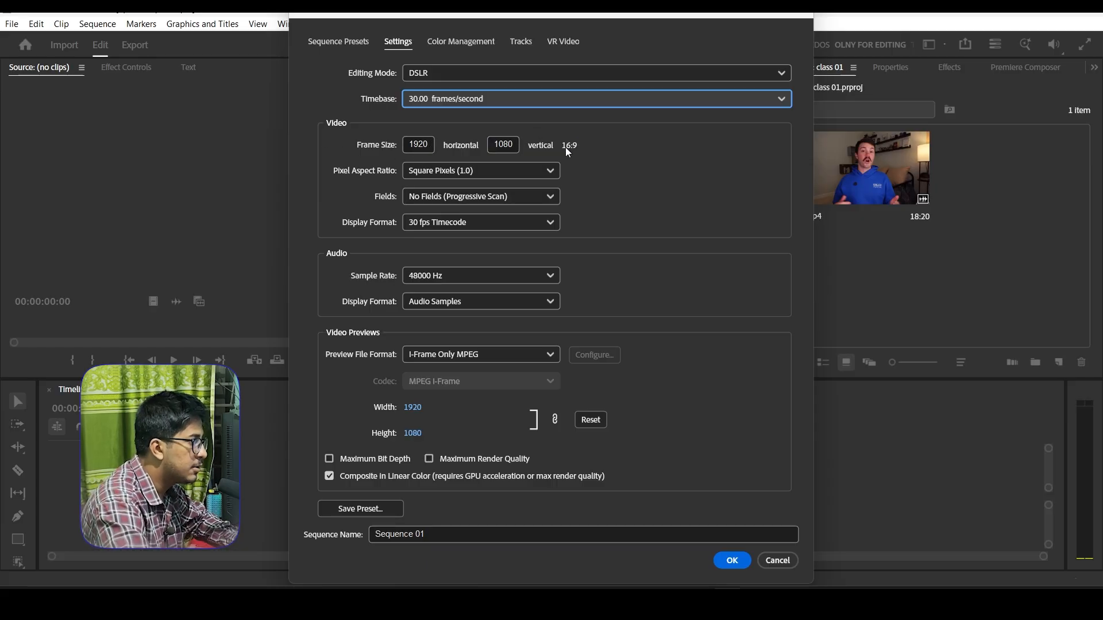
Set the sequence frame size to 1080 horizontal by 1920 vertical
left_click(419, 144)
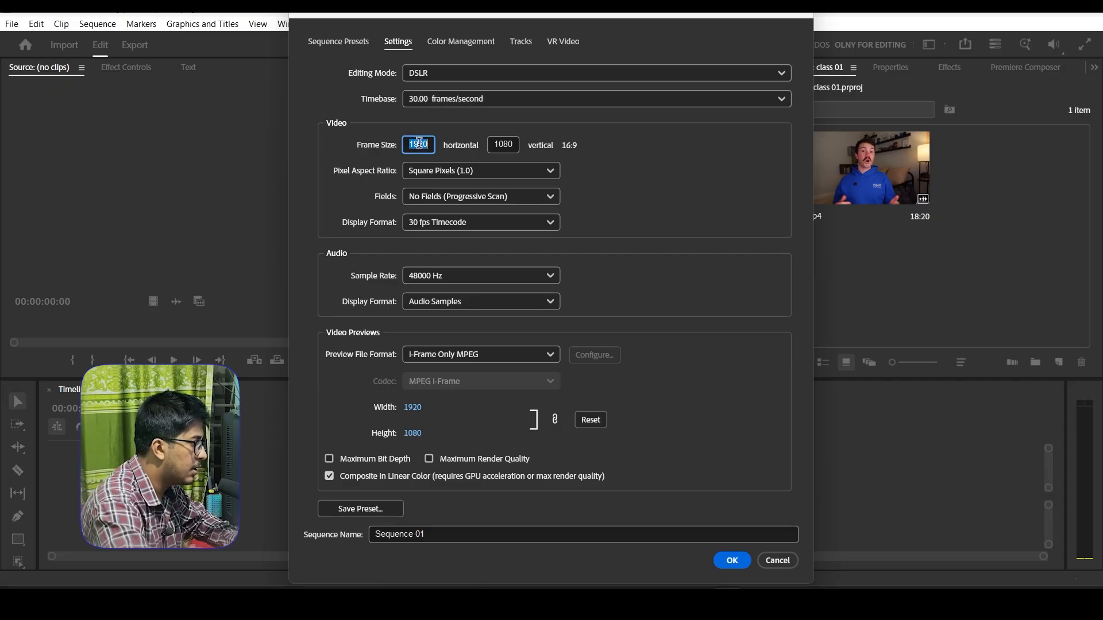
type("1080")
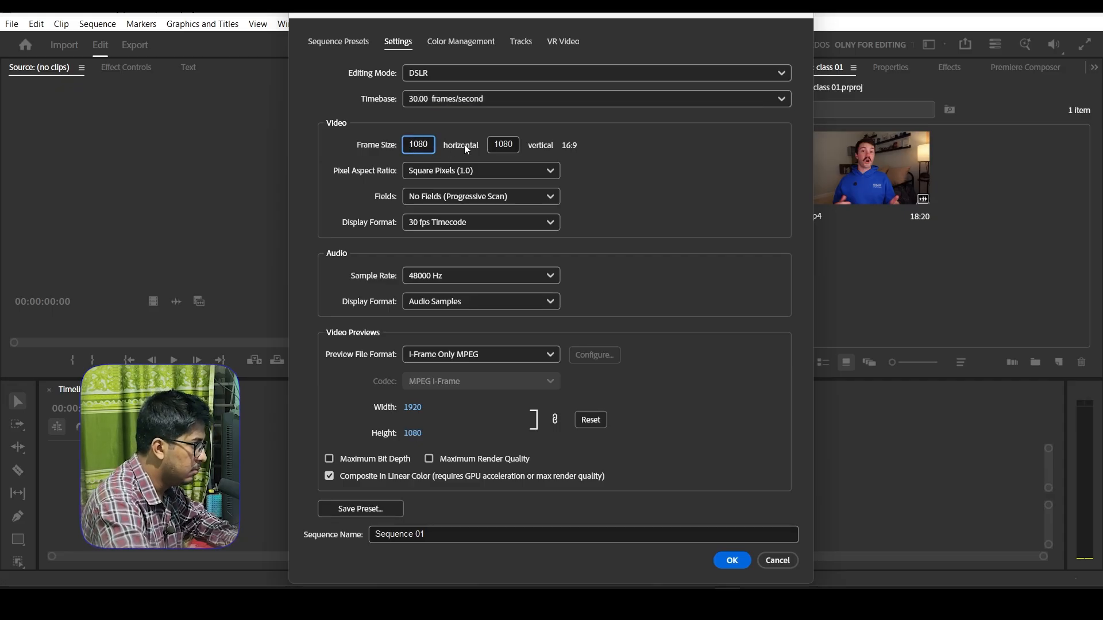
left_click(500, 145)
type("1")
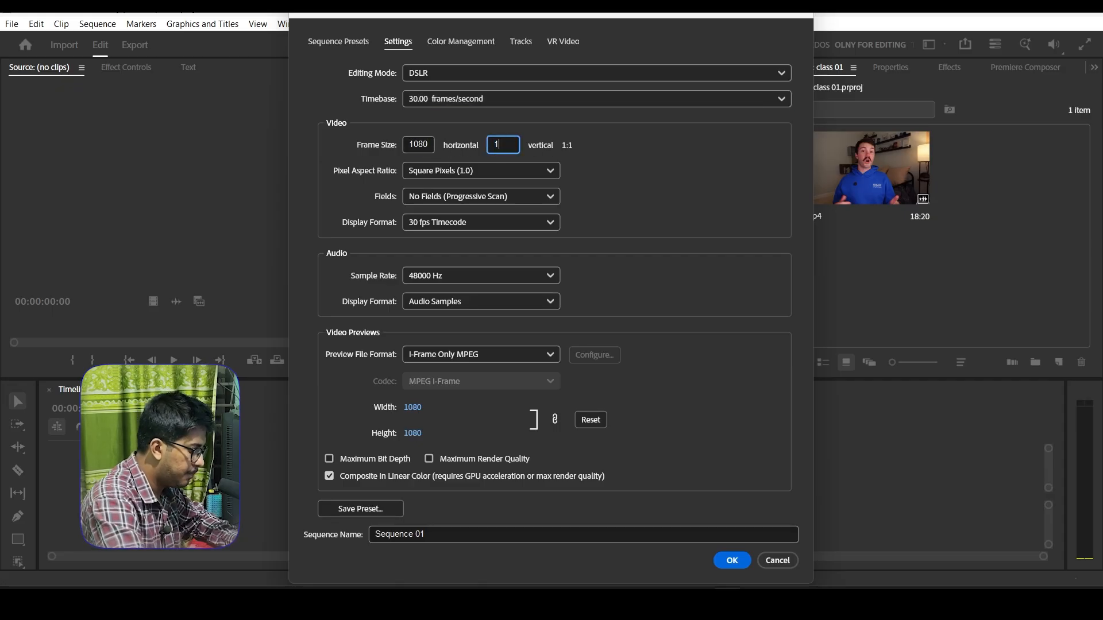
type("920")
left_click(604, 177)
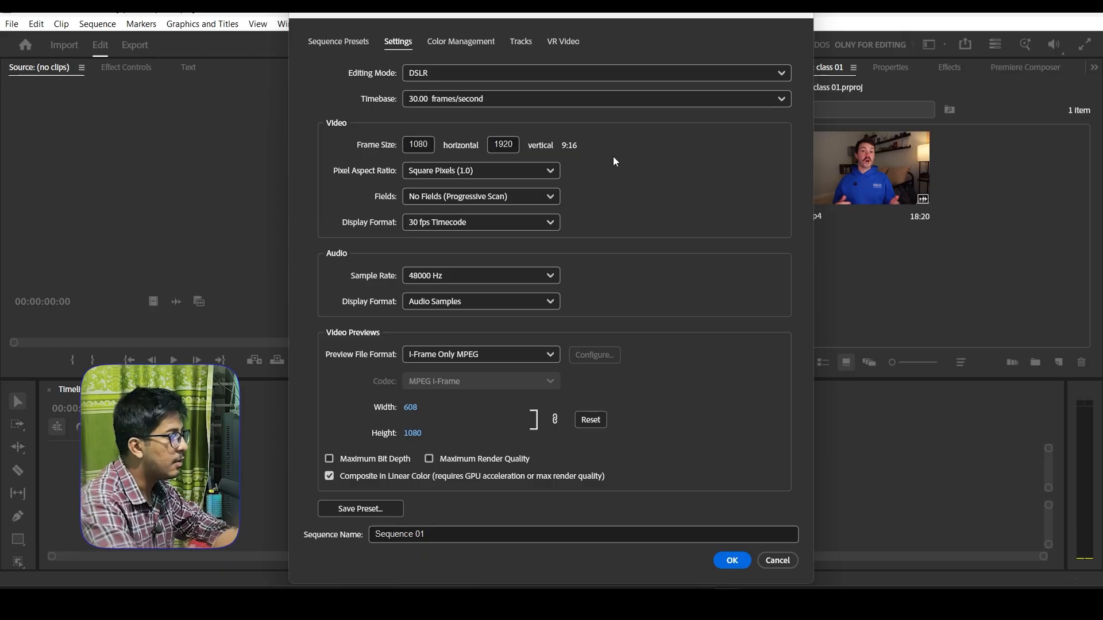
Set the sequence frame size to 1920 horizontal by 1080 vertical
left_click(416, 144)
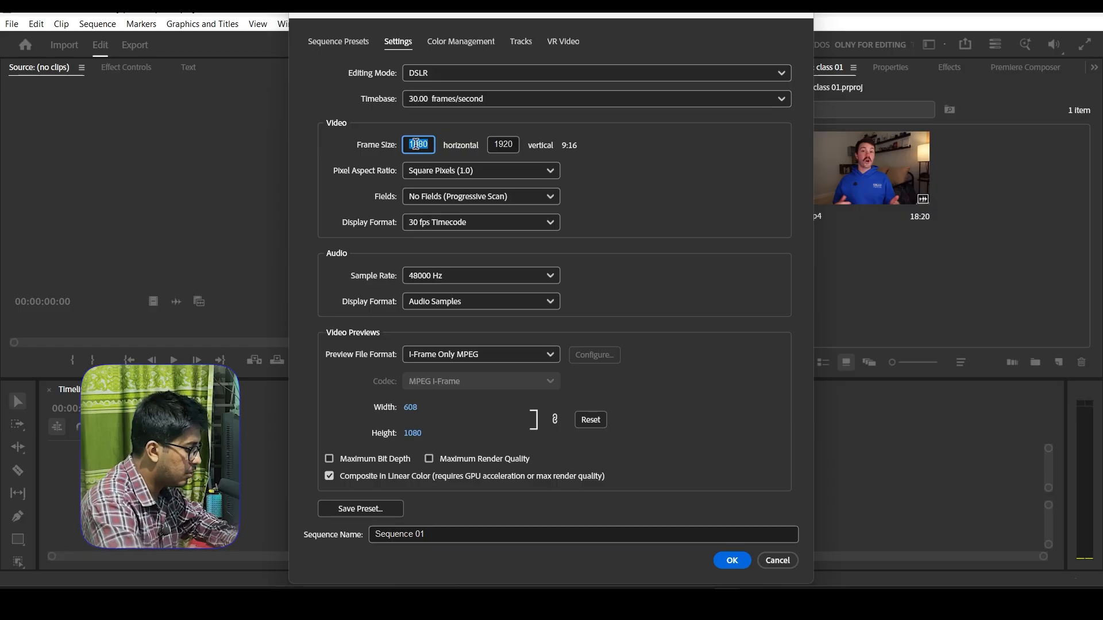
type("1920")
left_click(684, 207)
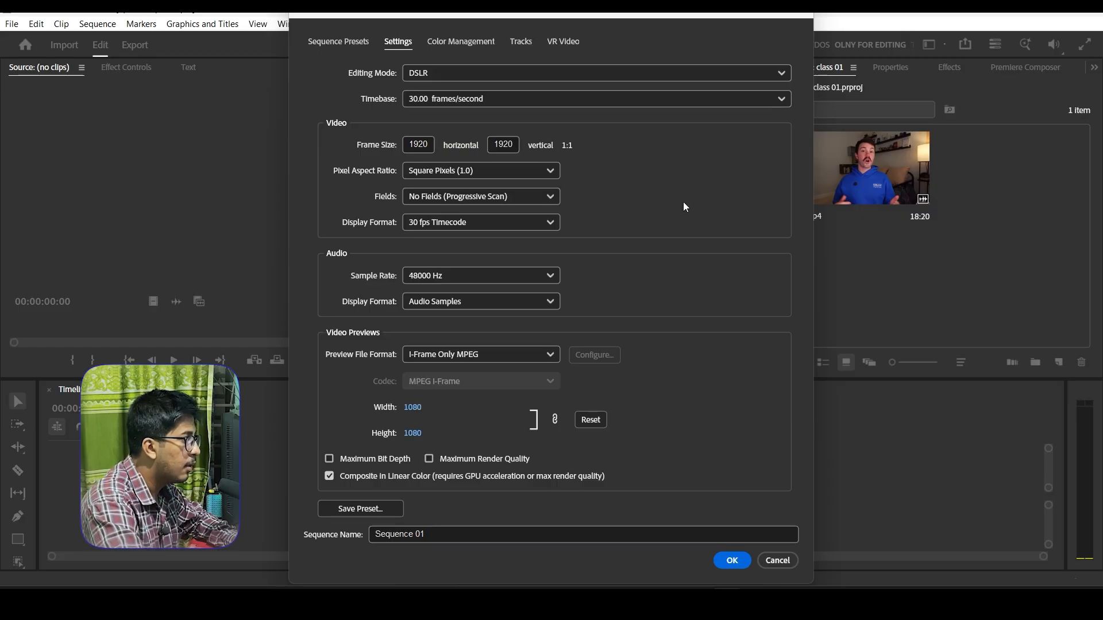
left_click(503, 144)
type("108")
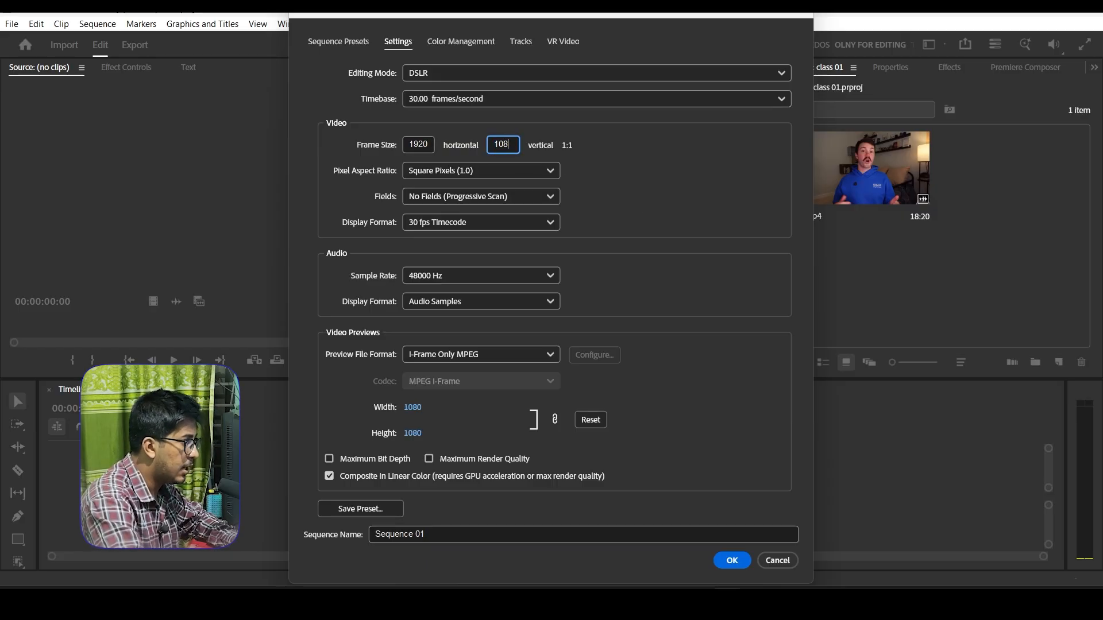
type("0")
left_click(598, 165)
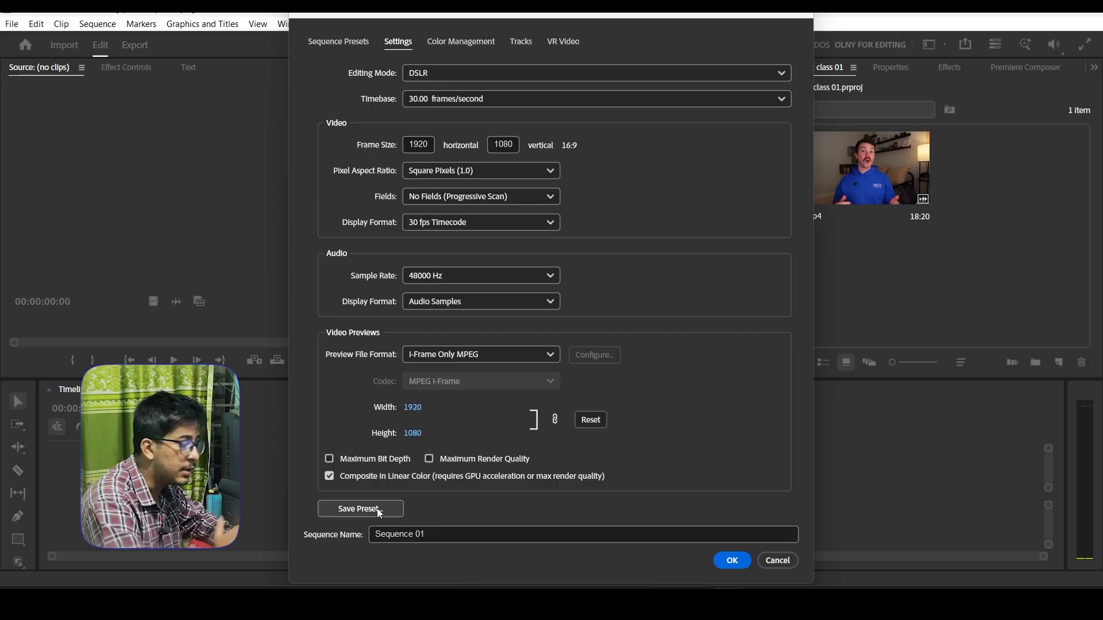
Name the new sequence class 01
left_click_drag(432, 534, 288, 549)
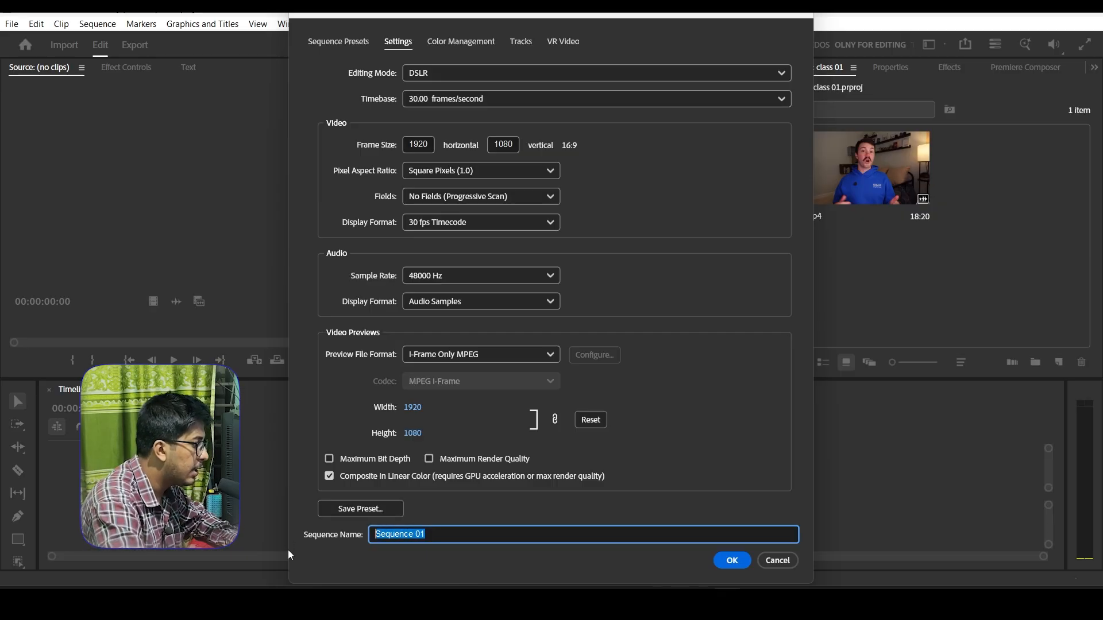
key("BackSpace")
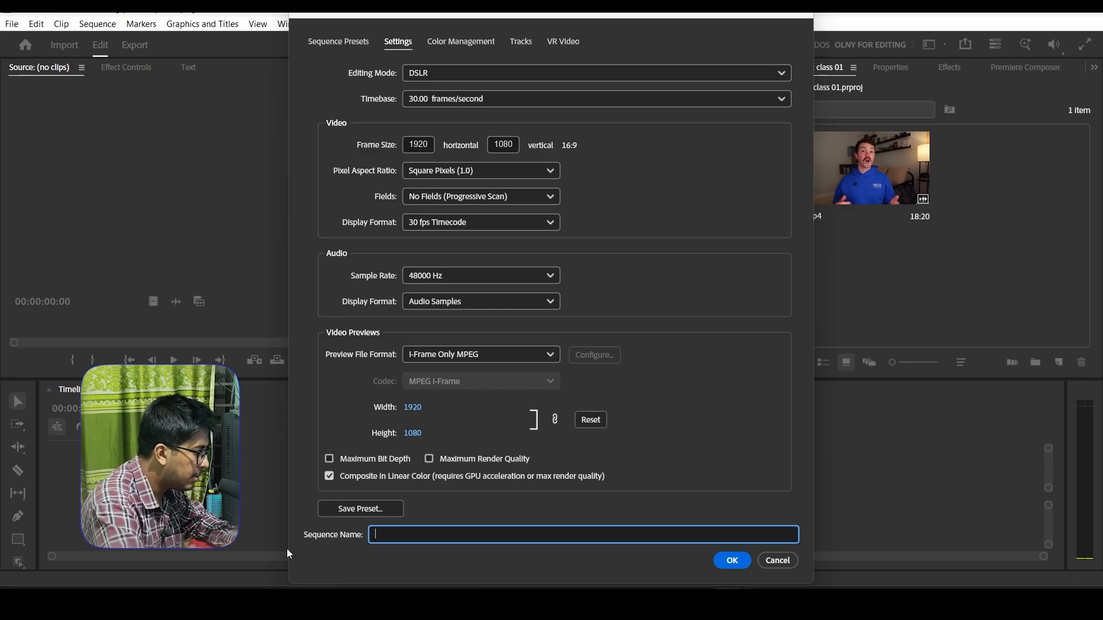
type("c")
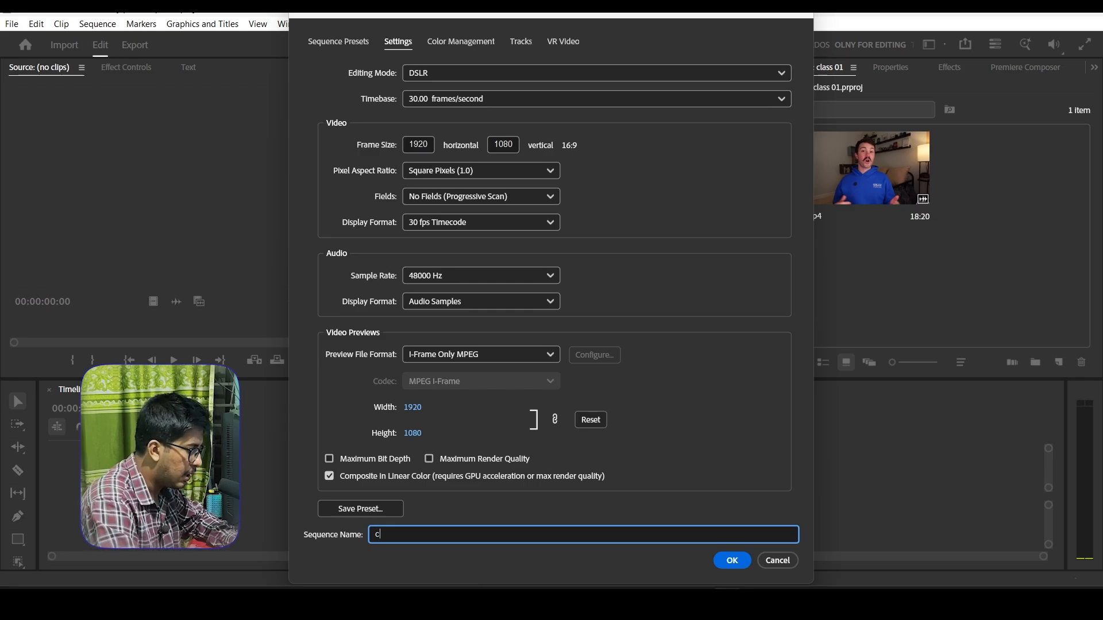
type("lass 01")
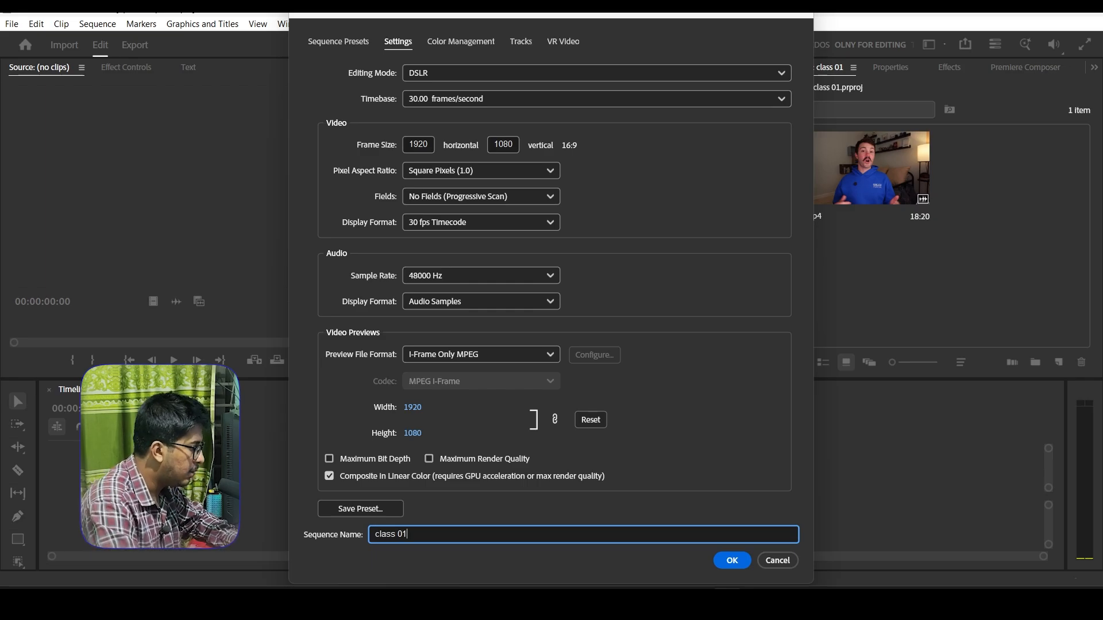
Save the current sequence settings as a preset named class 1
left_click(370, 513)
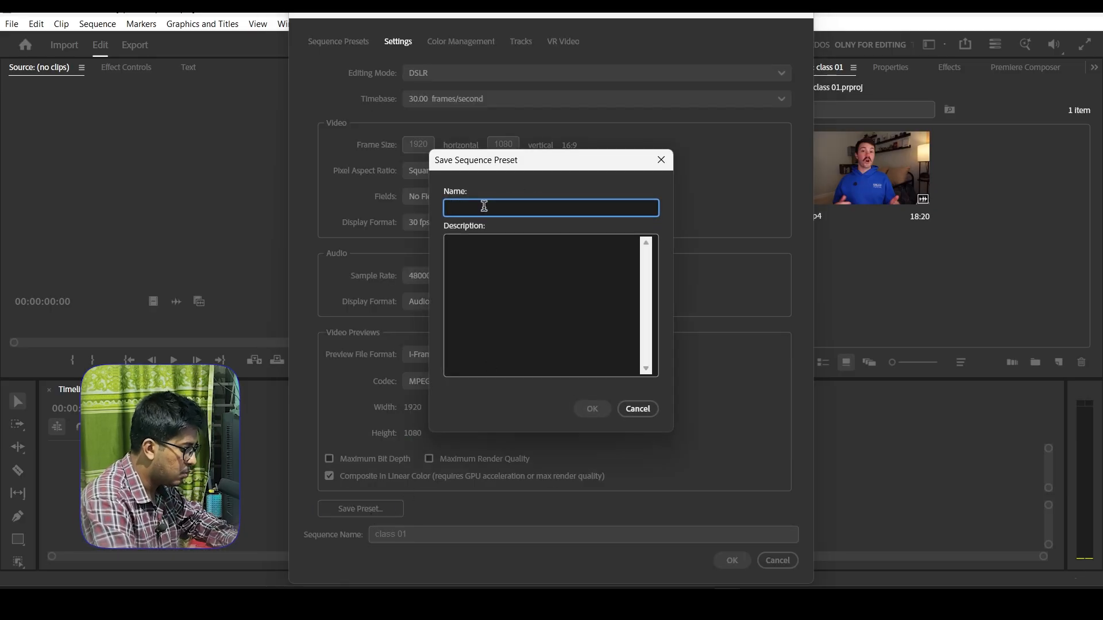
type("class 1")
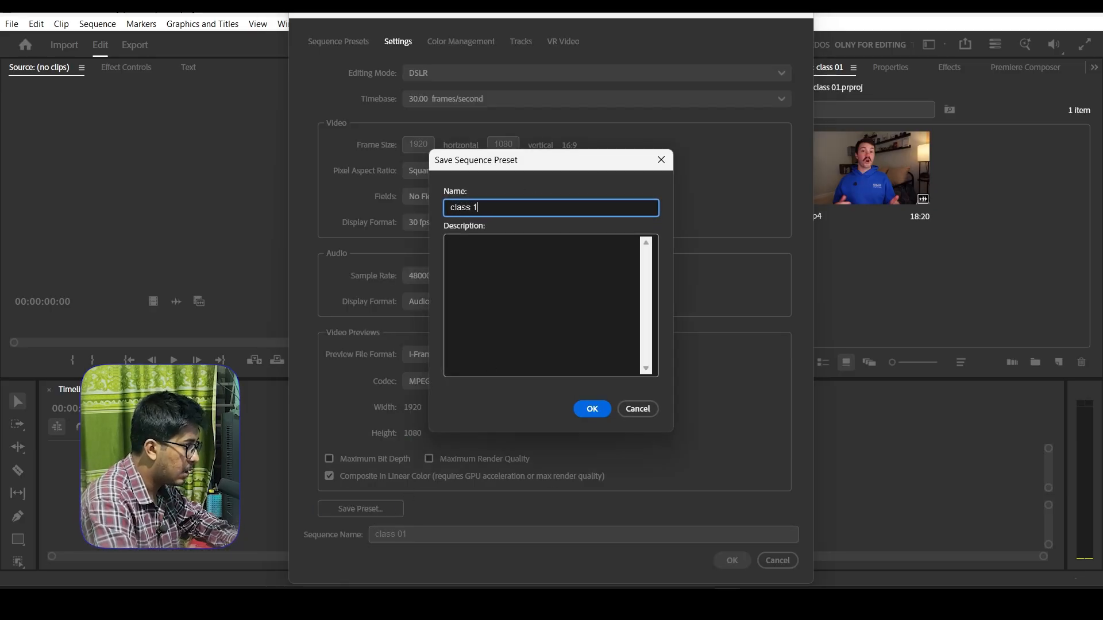
left_click(592, 408)
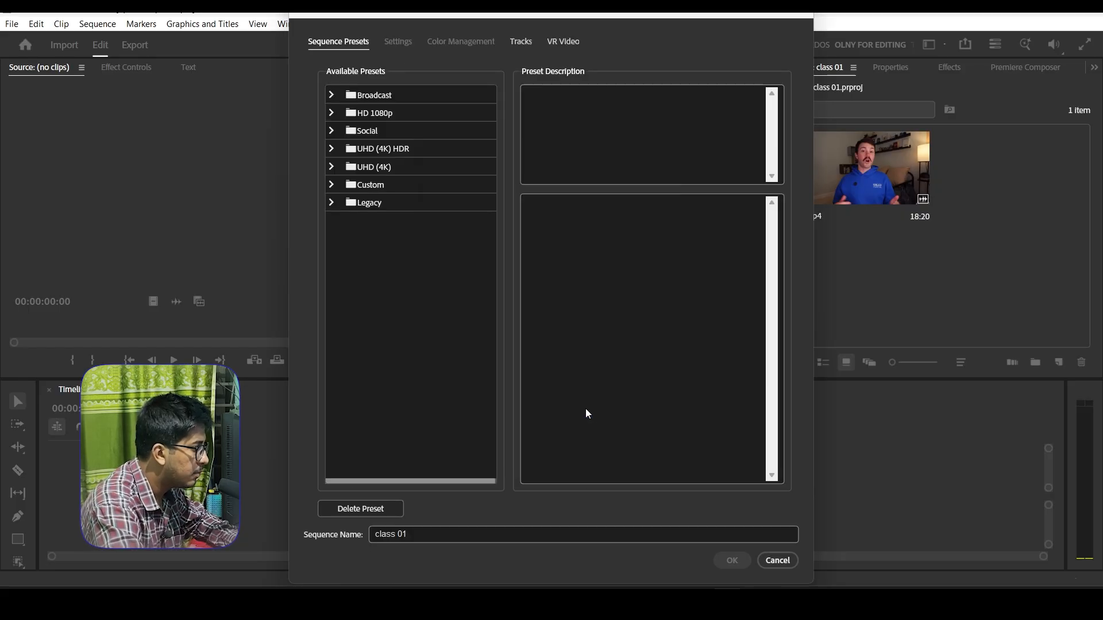
Choose the class 1 preset from the Custom presets and create the sequence with it
left_click(331, 186)
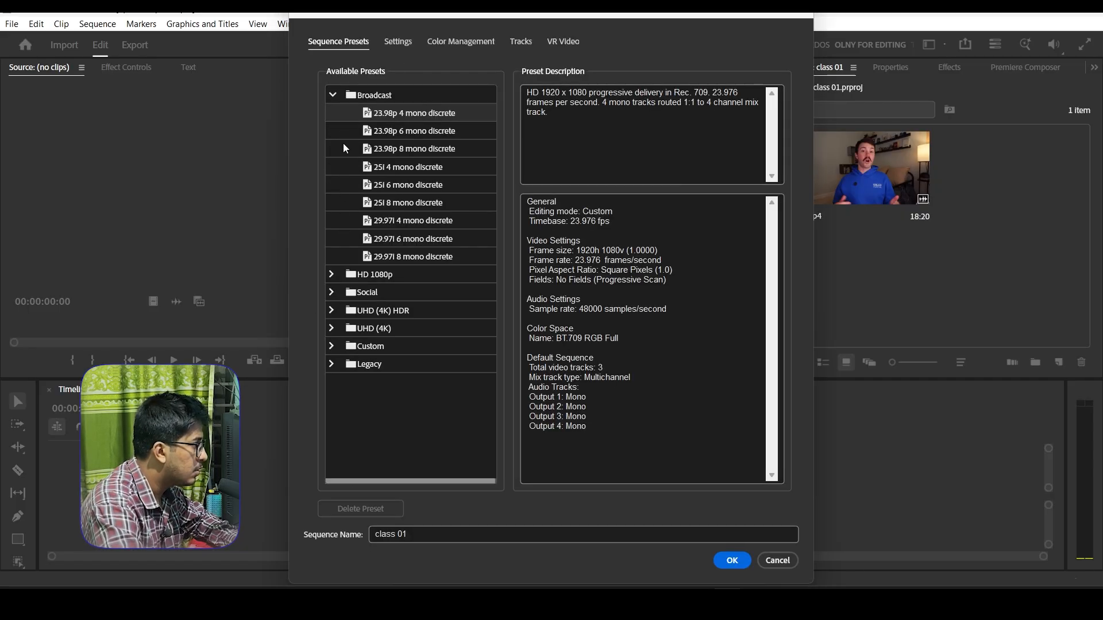
left_click(332, 346)
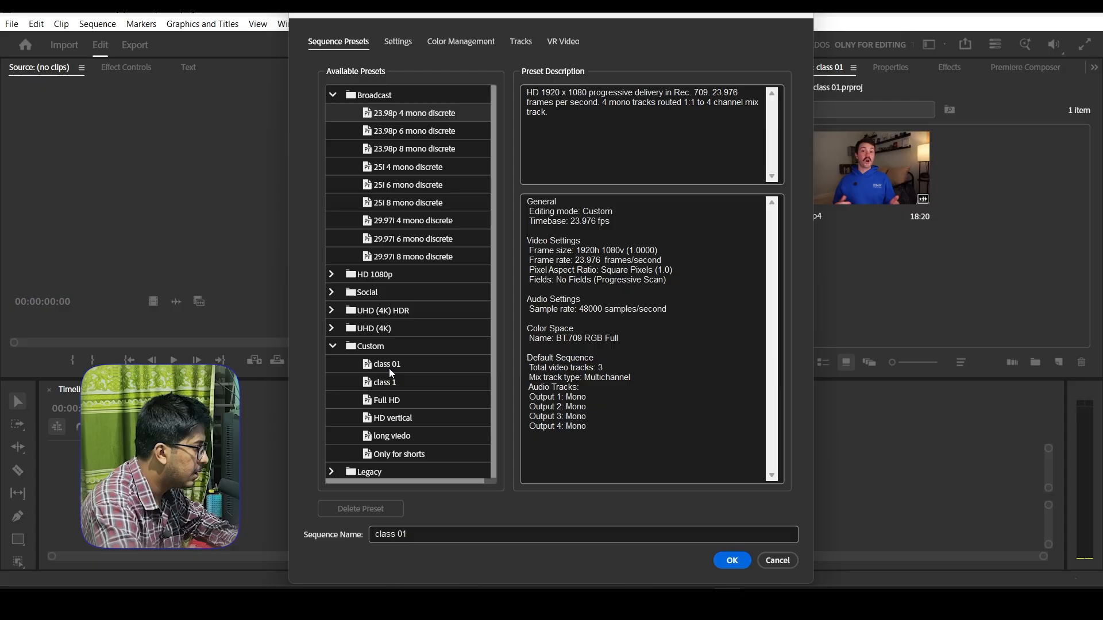
left_click(389, 384)
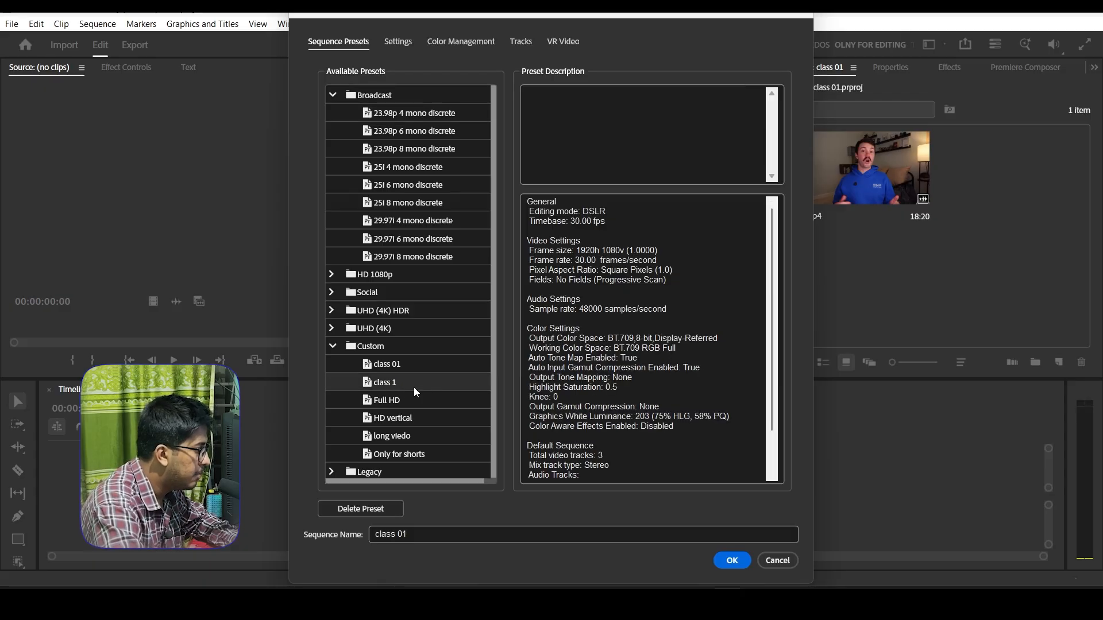
left_click(733, 560)
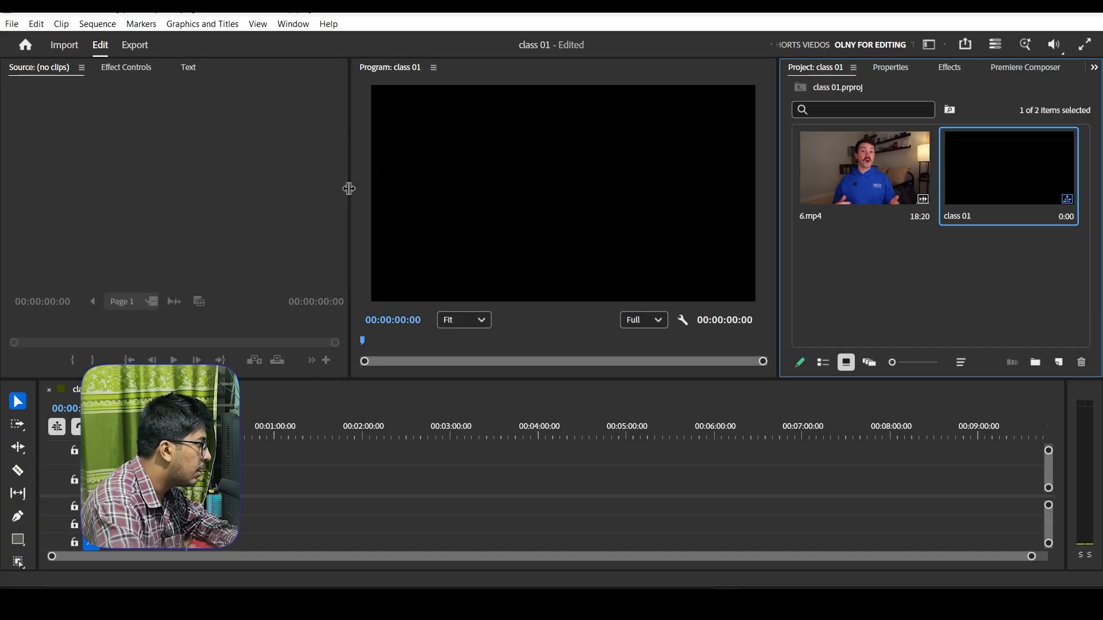
Widen the Program Monitor by narrowing the Source Monitor's panel group, and make the timeline area slightly taller
left_click_drag(347, 188, 282, 229)
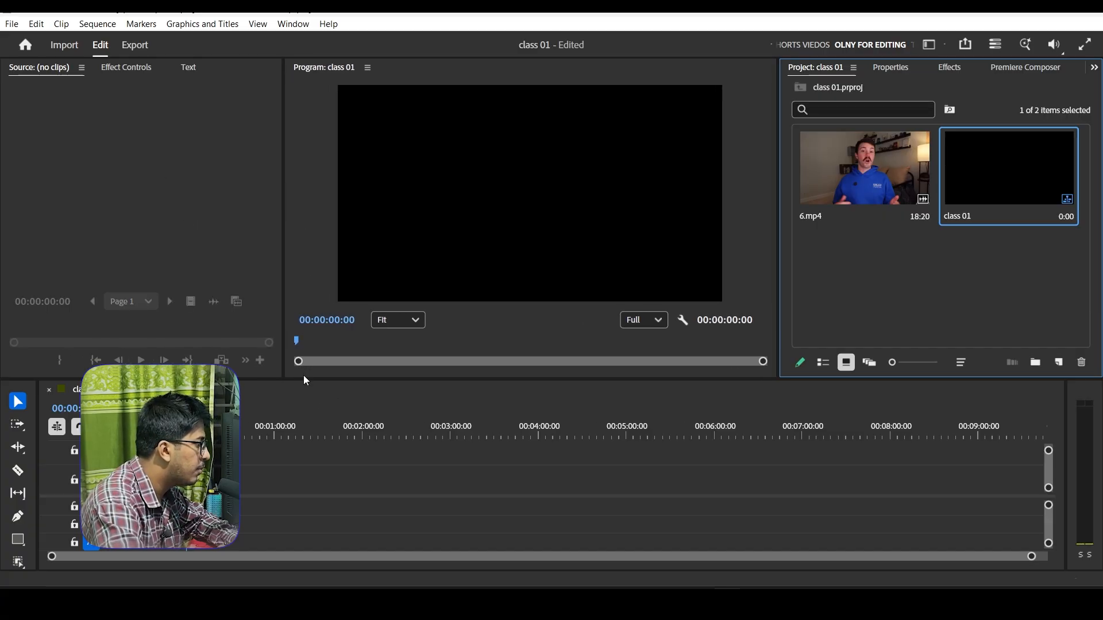
mouse_move(305, 379)
left_mouse_down()
mouse_move(313, 327)
mouse_move(314, 374)
left_mouse_up()
left_click(905, 263)
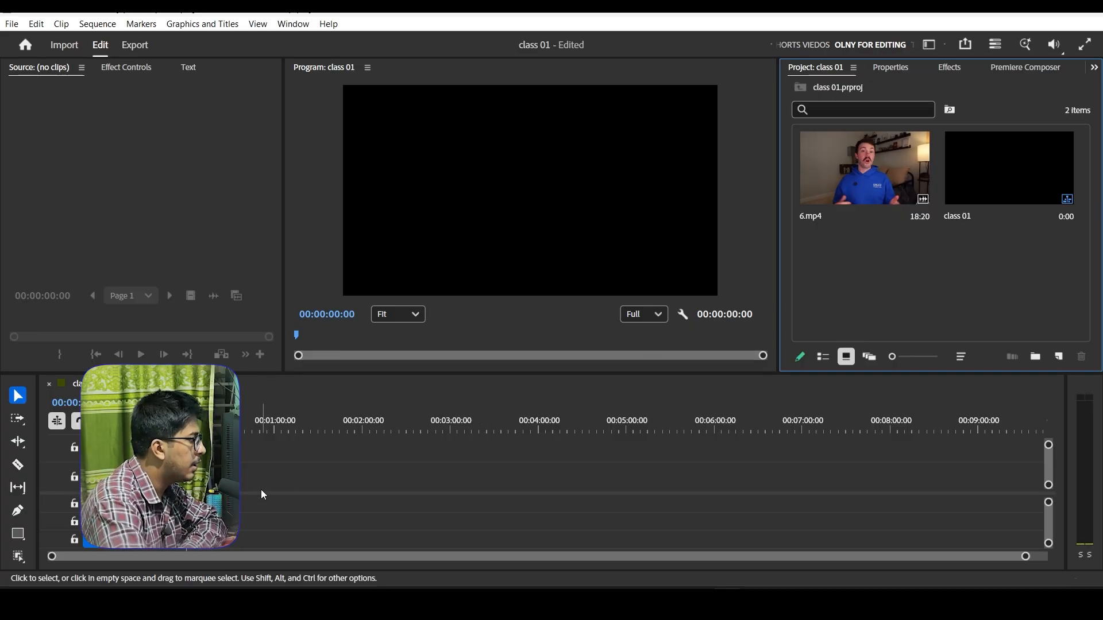
Place 6.mp4 at the start of the class 01 sequence on tracks V1 and A1, and make the timeline area taller
left_click(852, 181)
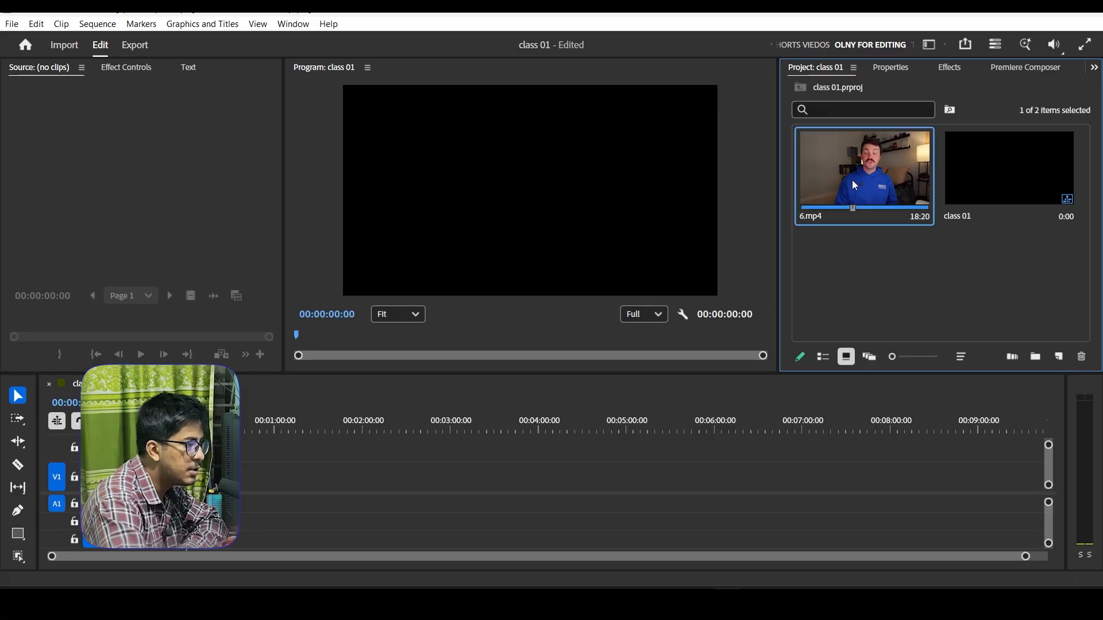
left_click_drag(863, 166, 182, 500)
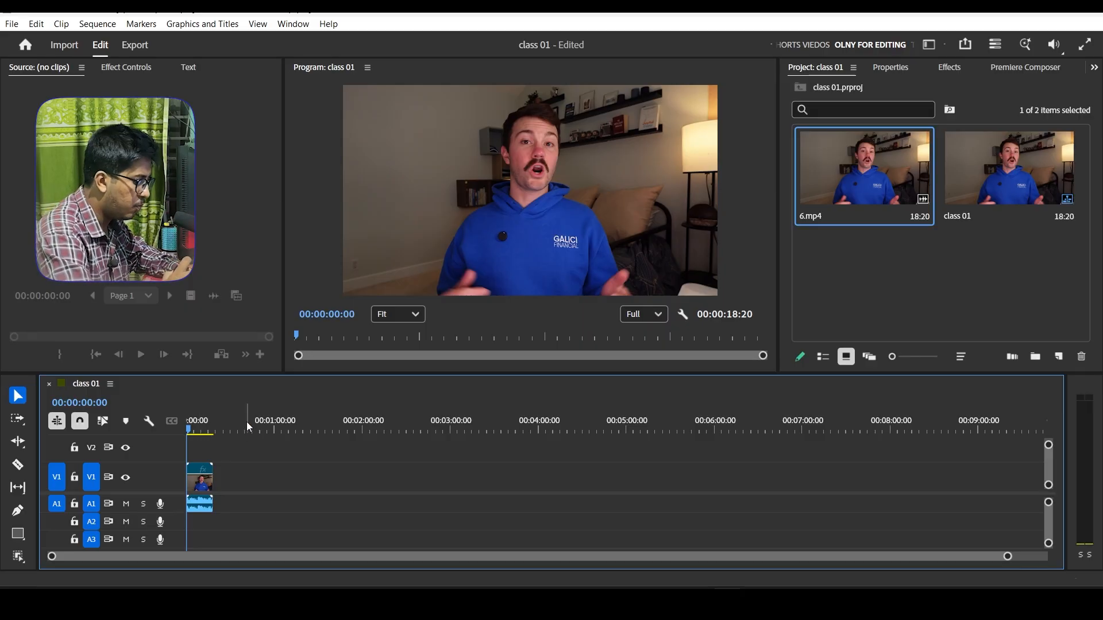
scroll(211, 452, "up", 1)
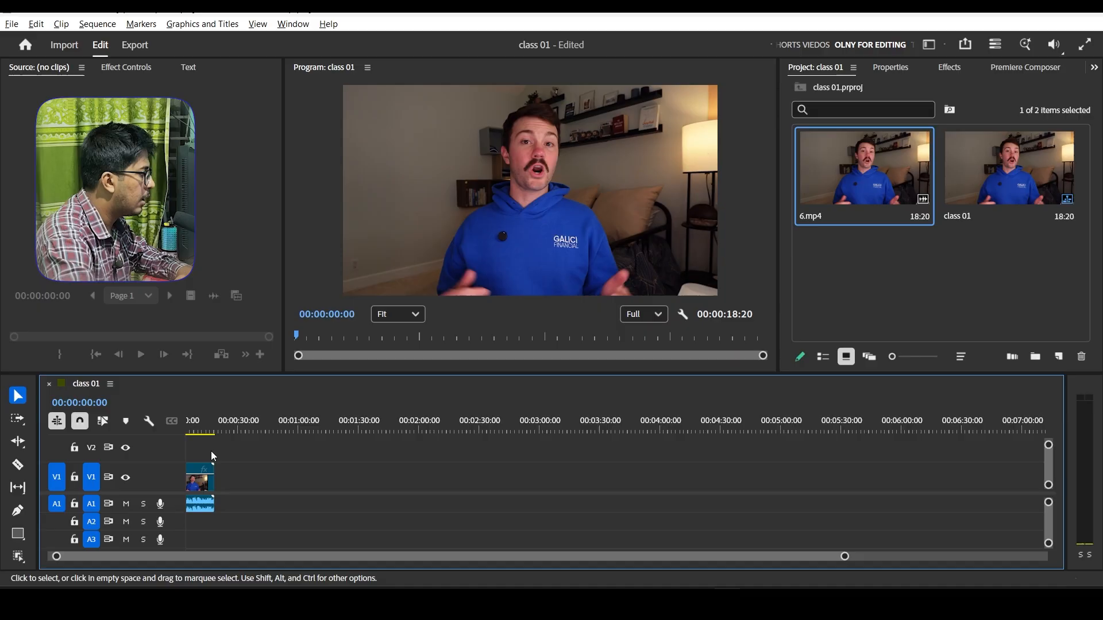
scroll(213, 454, "up", 5)
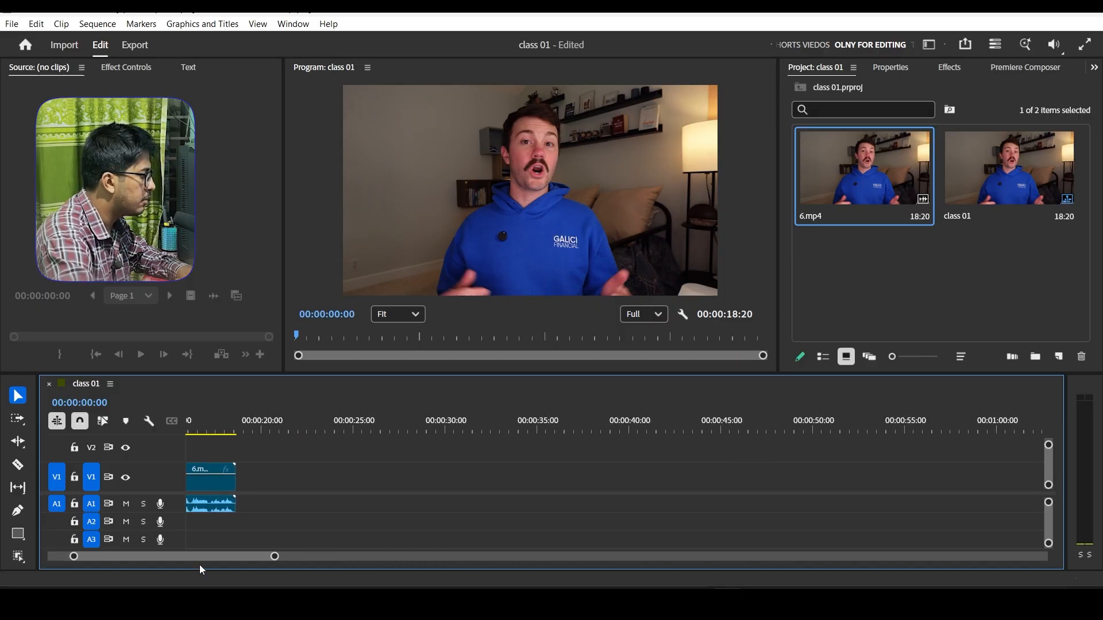
left_click_drag(205, 557, 74, 560)
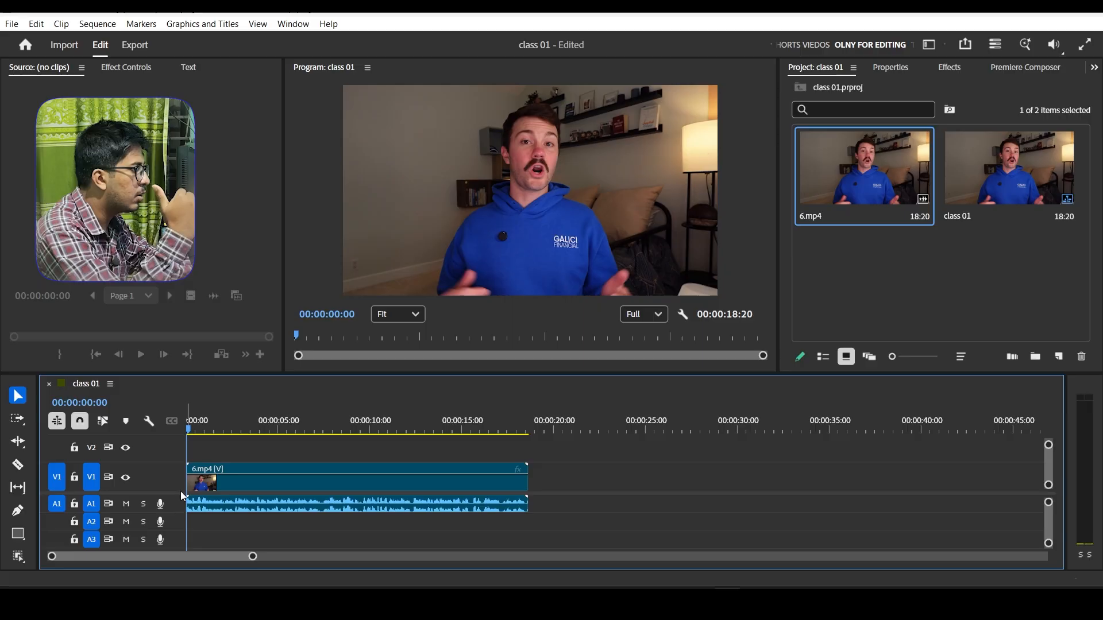
left_click_drag(281, 374, 281, 356)
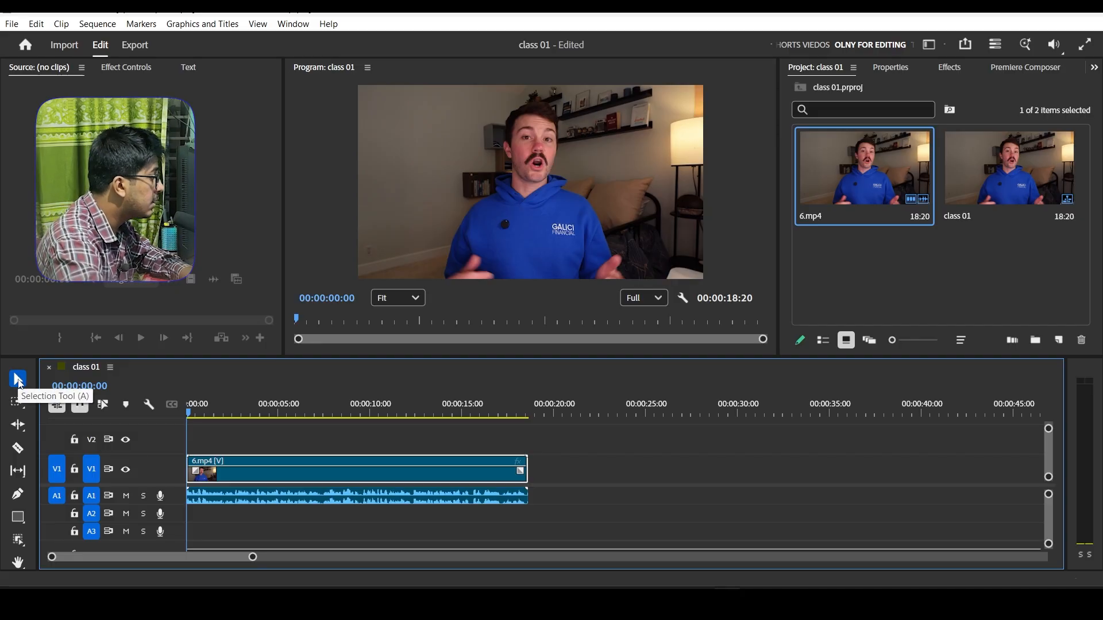
Select the audio and the video of 6.mp4 separately in the timeline, and scrub the playhead to 00:00:06:04
left_click(266, 414)
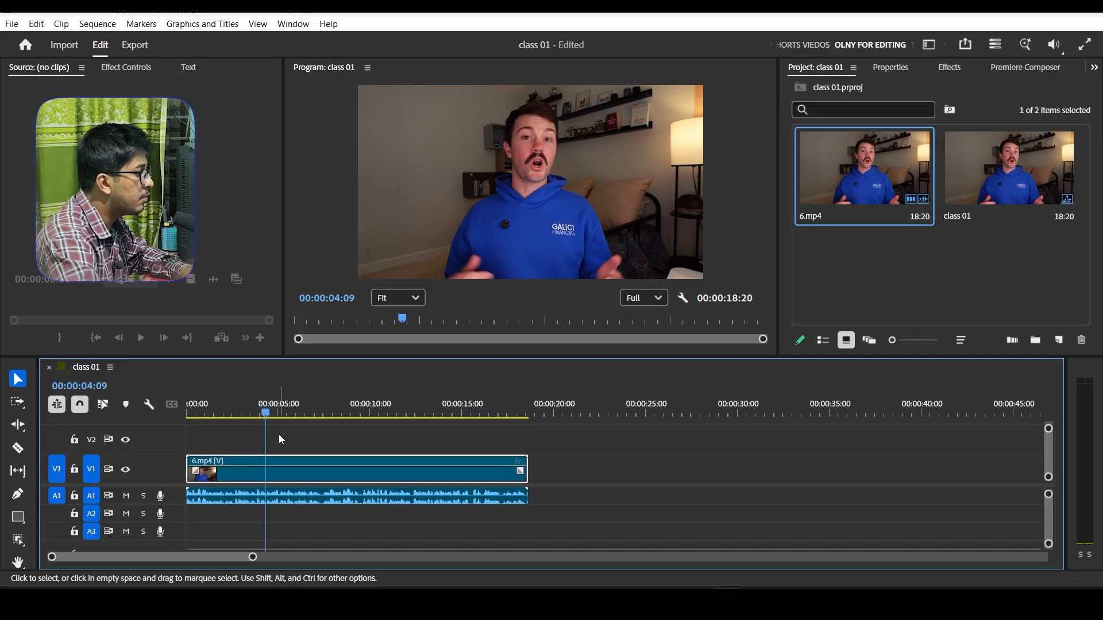
left_click(333, 498)
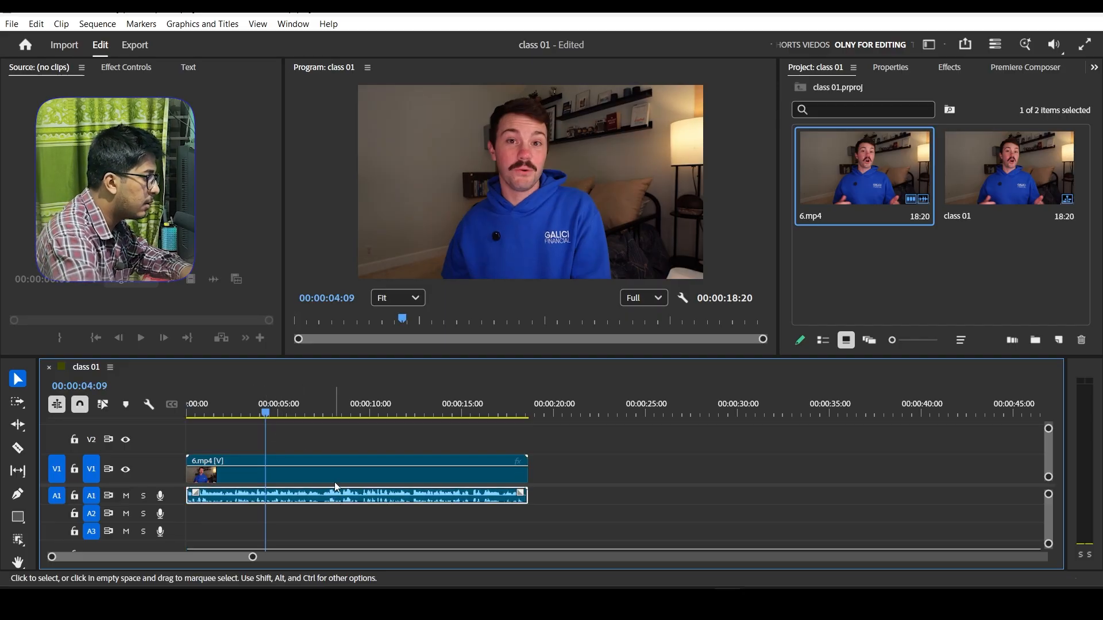
left_click(339, 473)
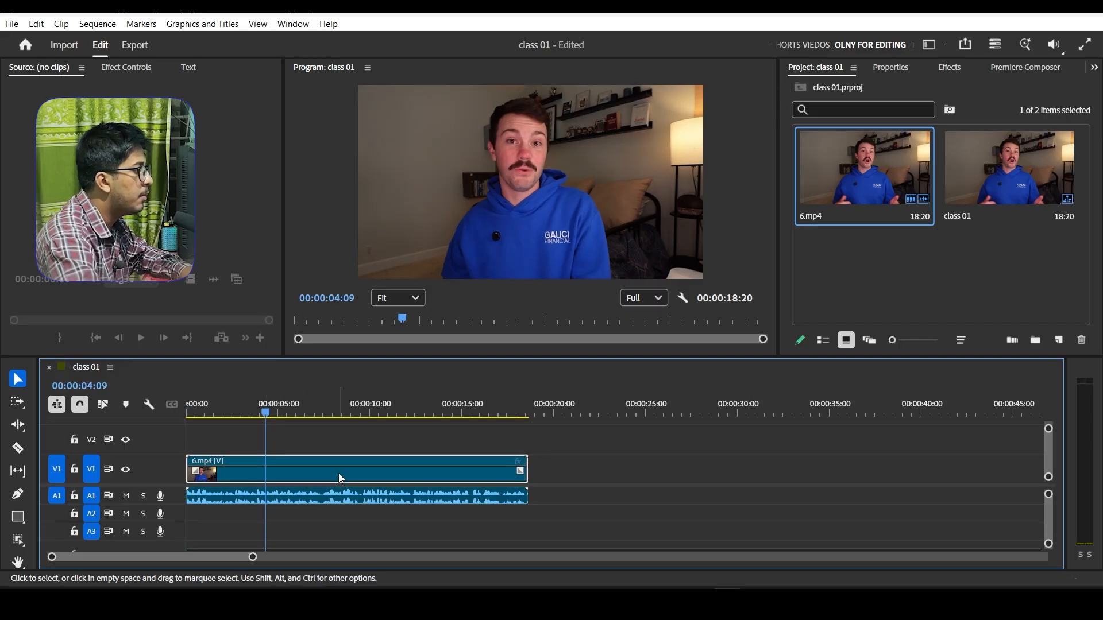
left_click(357, 414)
left_click_drag(357, 415, 299, 414)
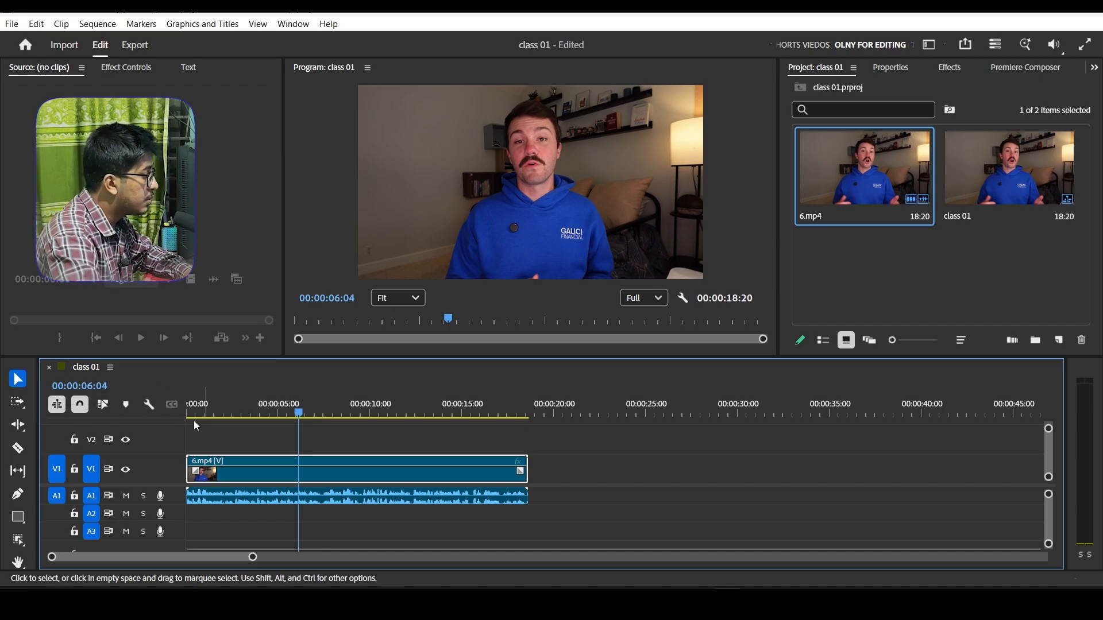
Select all clips with the Track Select Forward tool and split the video and audio of 6.mp4 at 00:00:06:12
left_click(22, 403)
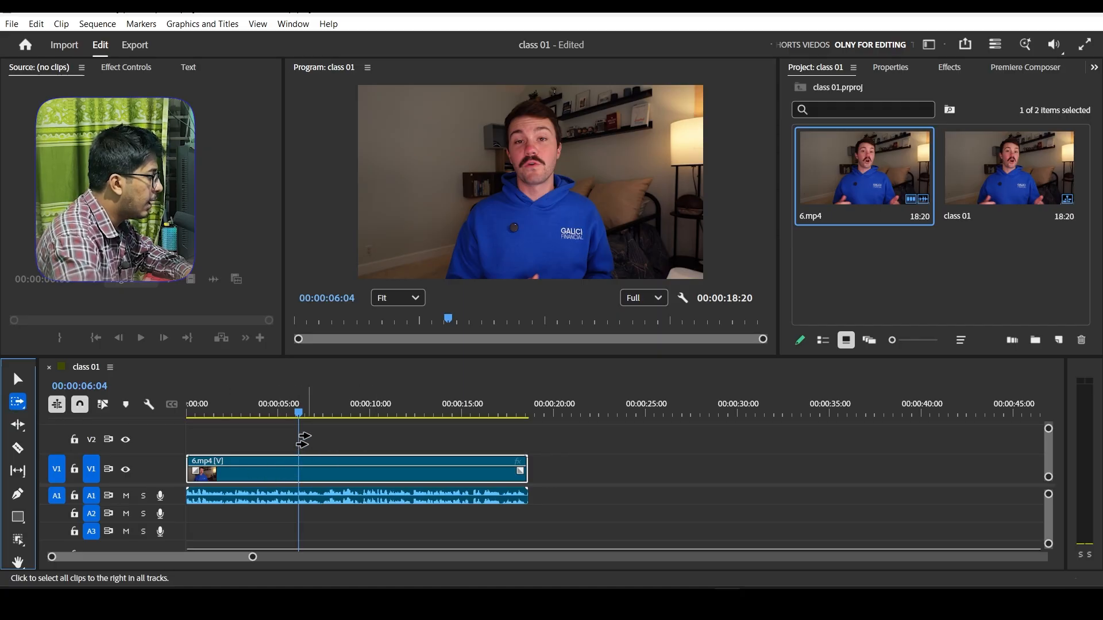
left_click(303, 415)
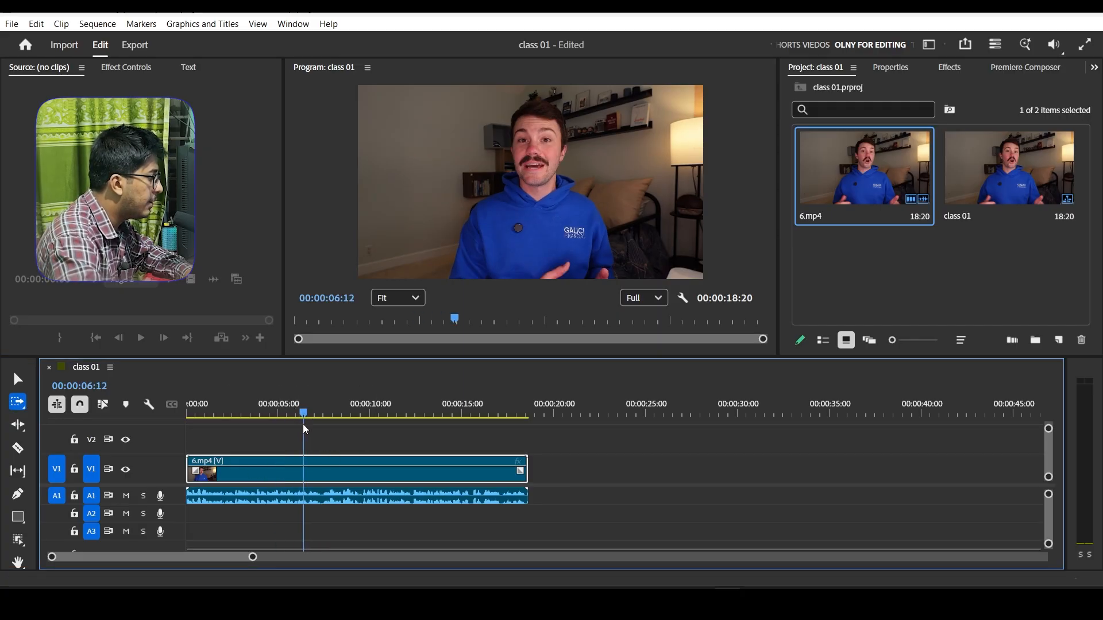
left_click(339, 474)
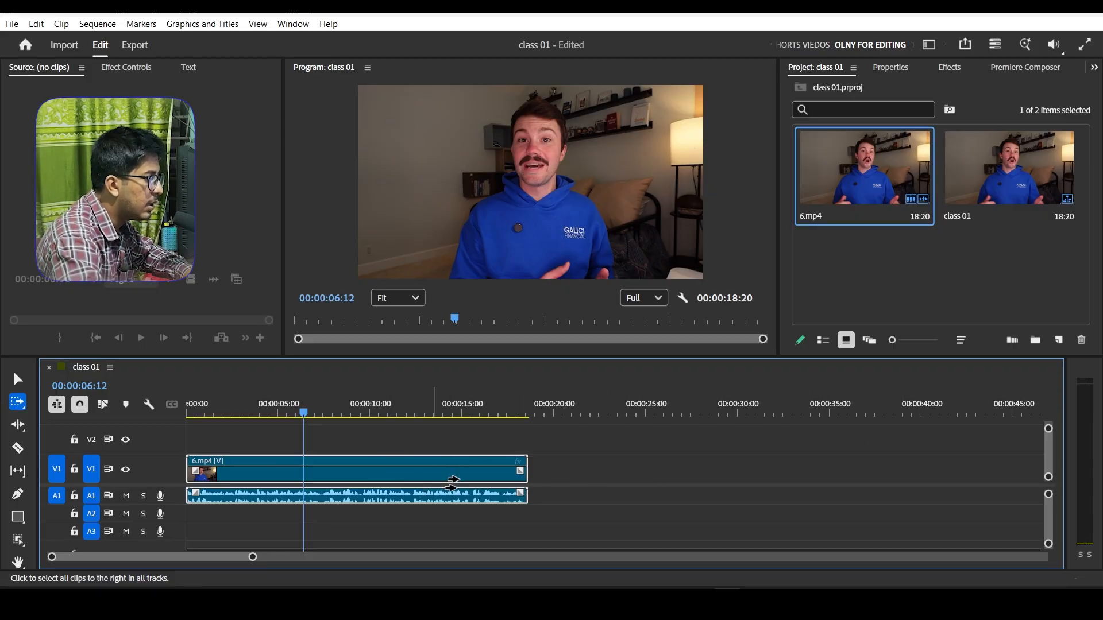
left_click(17, 403)
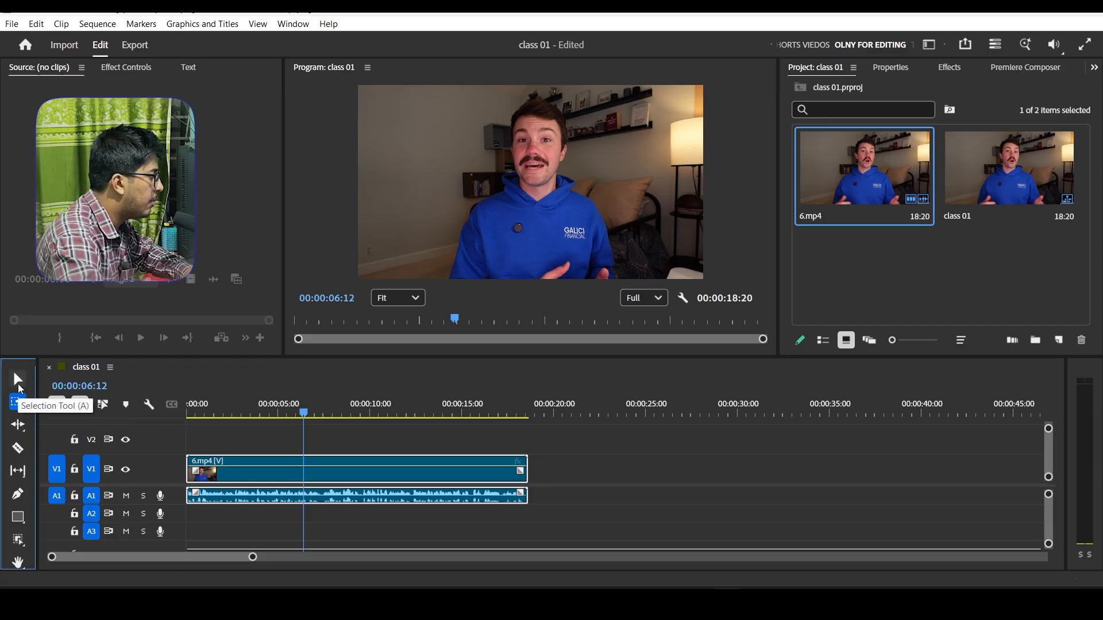
left_click(18, 380)
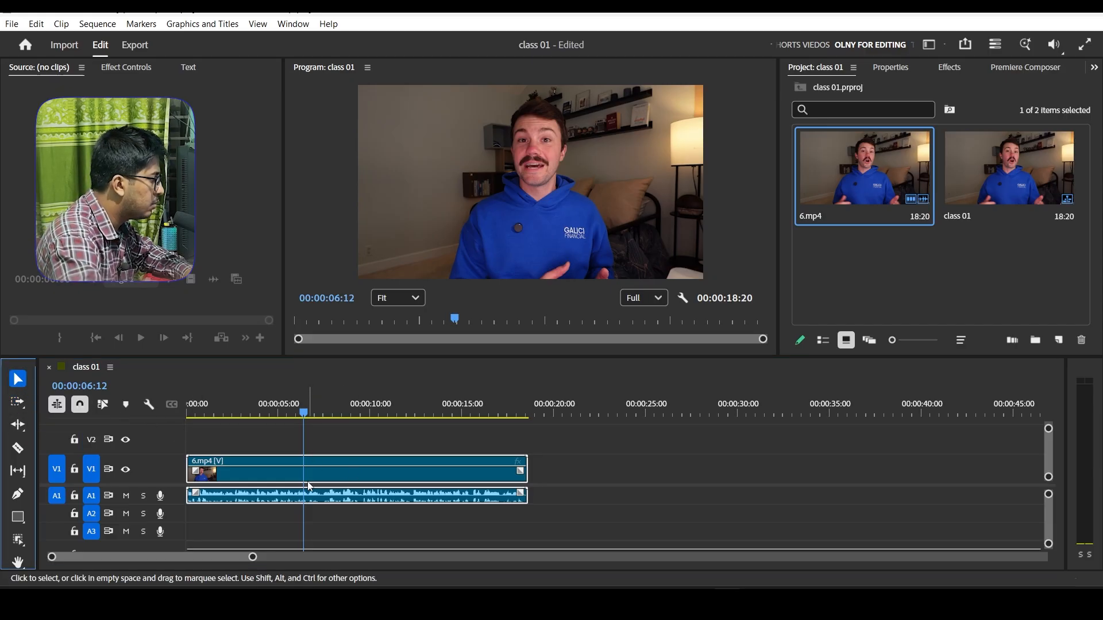
key("ctrl+k")
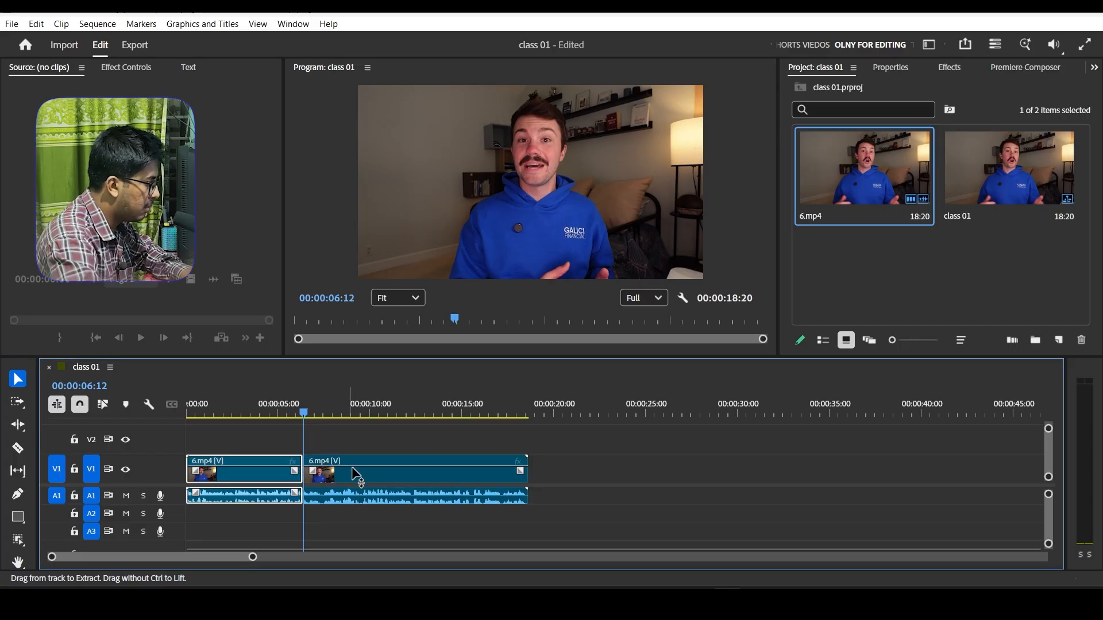
Use the Track Select Forward tool to select only the second segment, and then every clip starting from the first segment
left_click(368, 412)
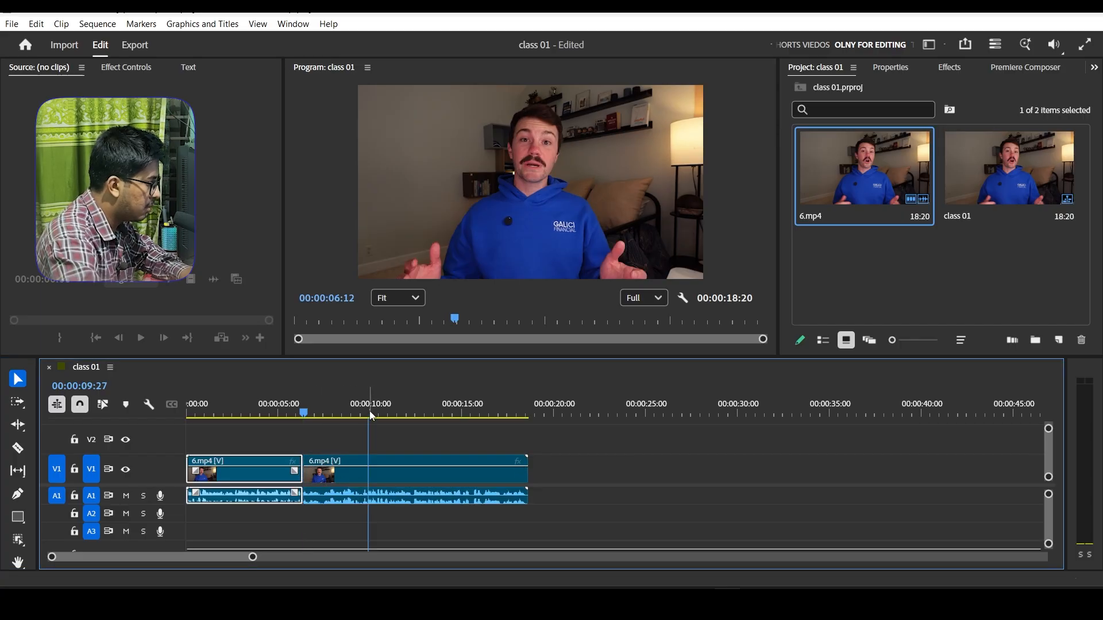
left_click(18, 403)
left_click(378, 480)
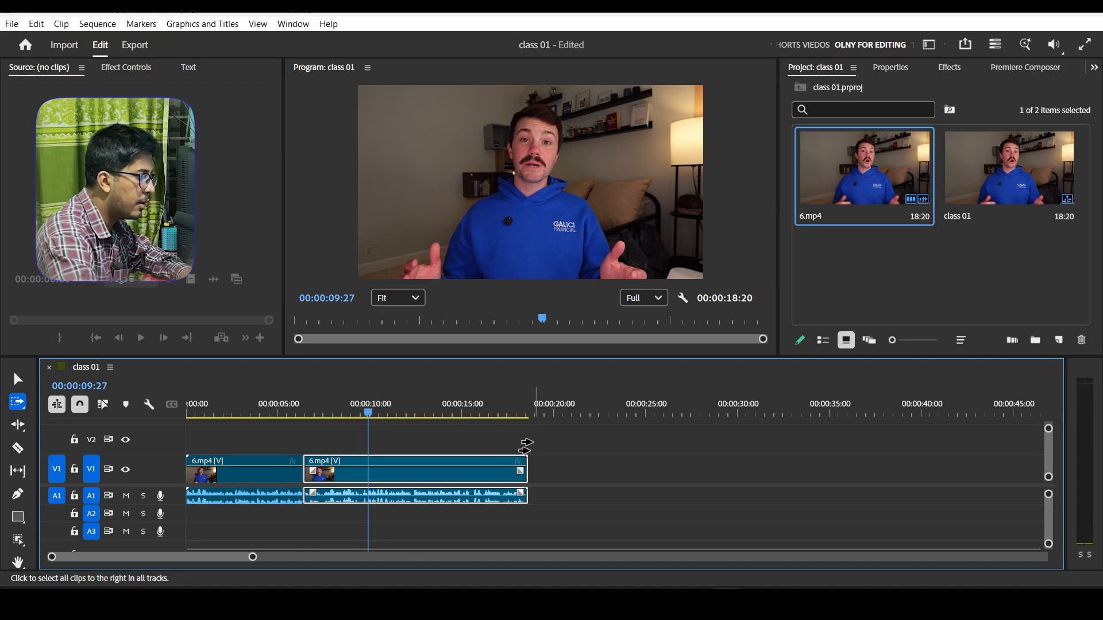
left_click(227, 476)
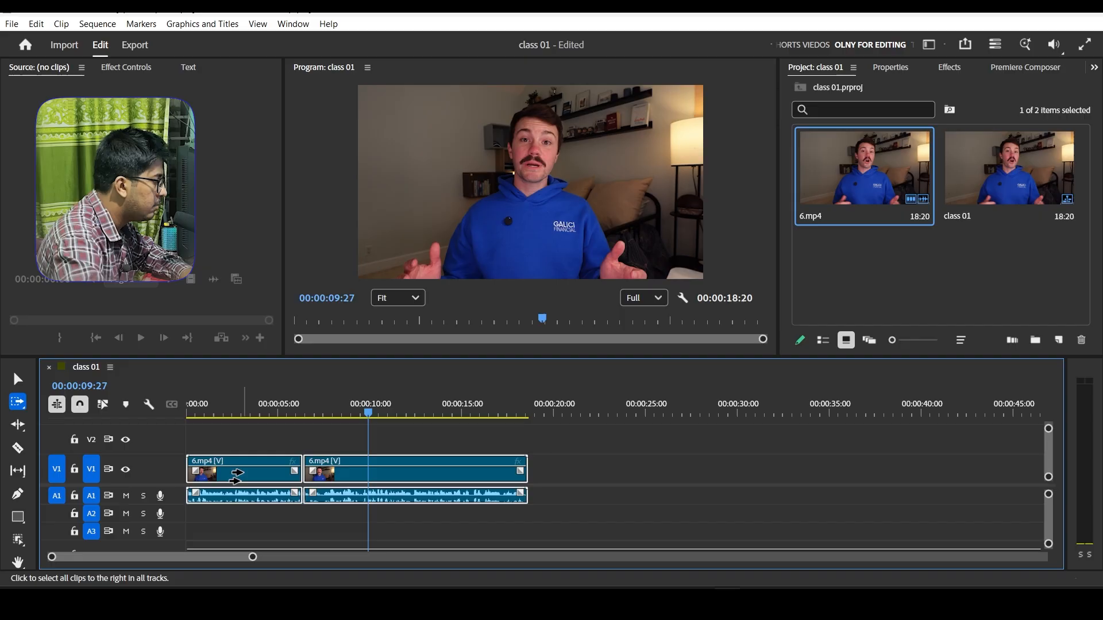
left_click(17, 402)
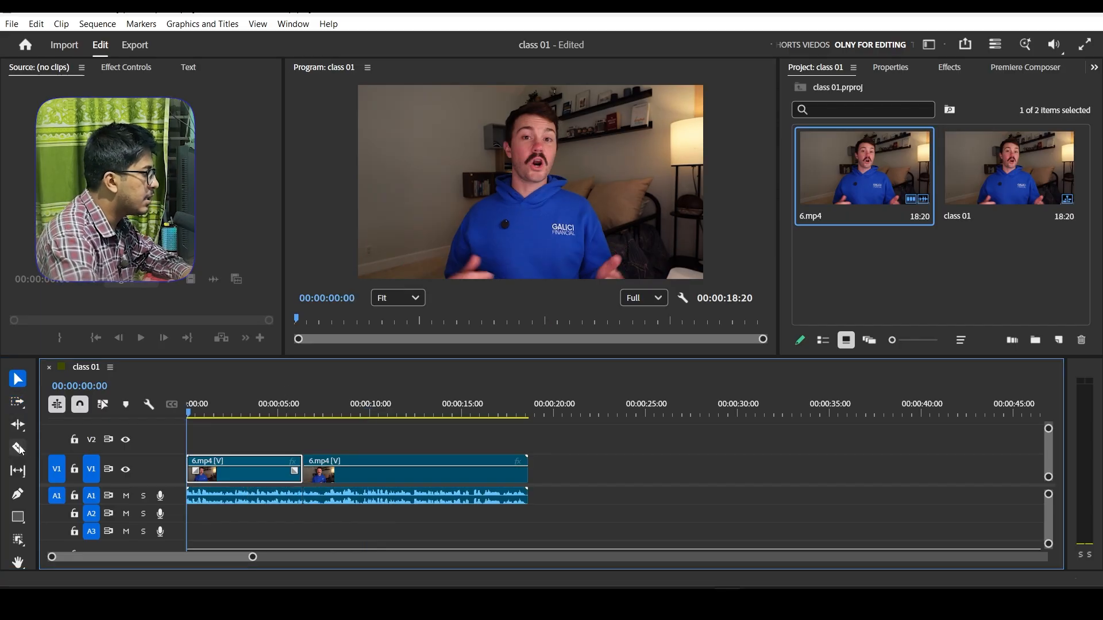
Cut the second 6.mp4 segment with the Razor tool at about 12 and 15.5 seconds, and return to the Selection tool
left_click(20, 449)
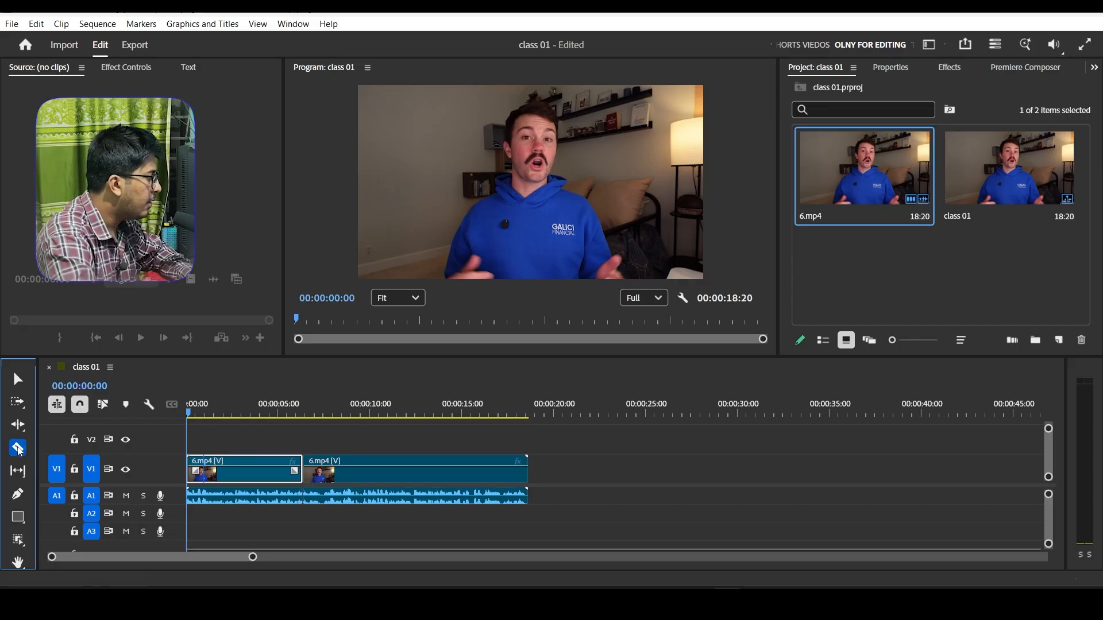
left_click(414, 476)
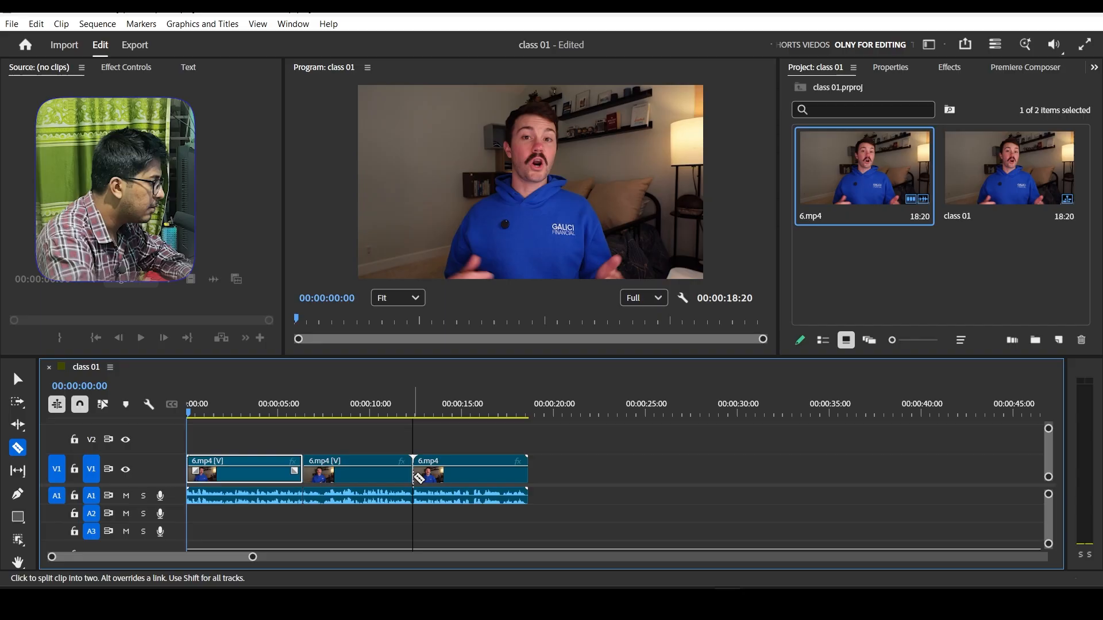
left_click(472, 475)
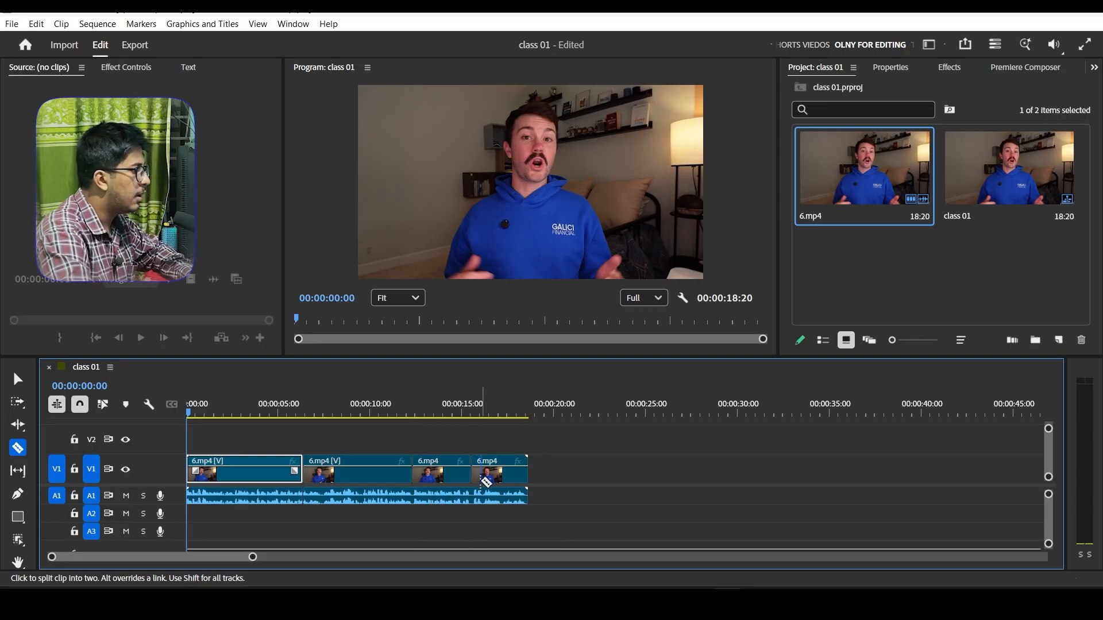
key("v")
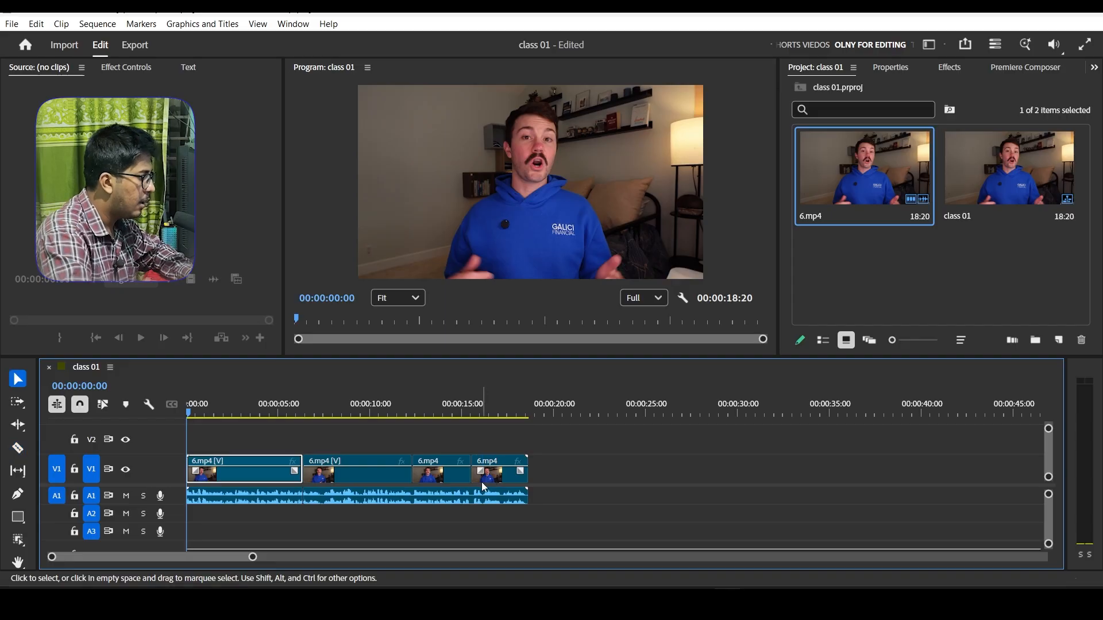
Draw a four-point shape with the Pen tool across the lower part of the video frame at 00:00:11:16
left_click_drag(417, 409, 504, 419)
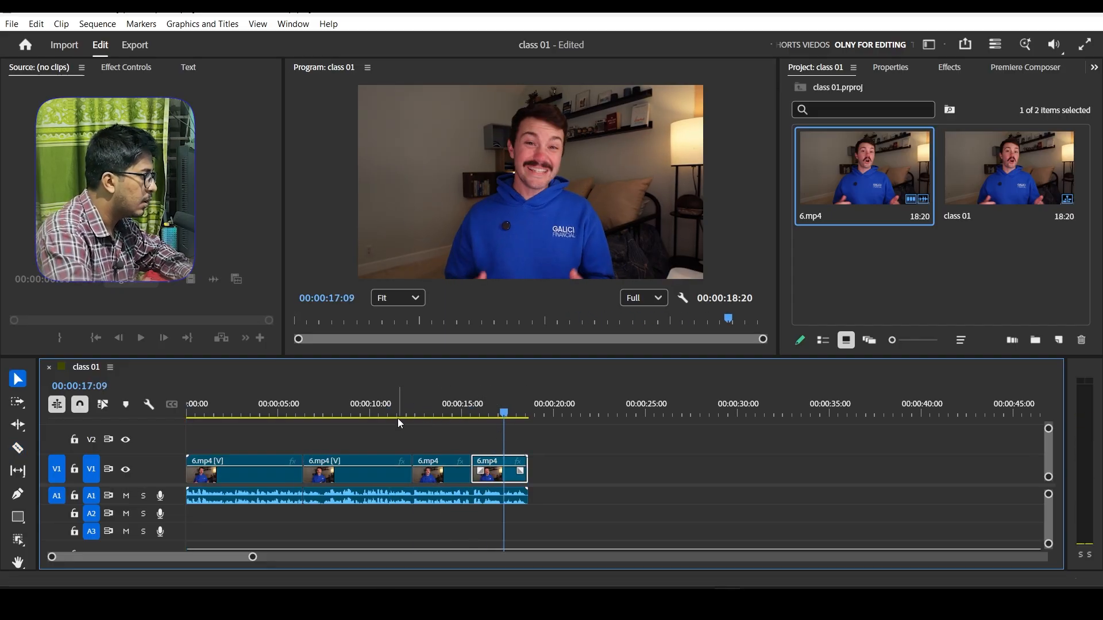
left_click(399, 414)
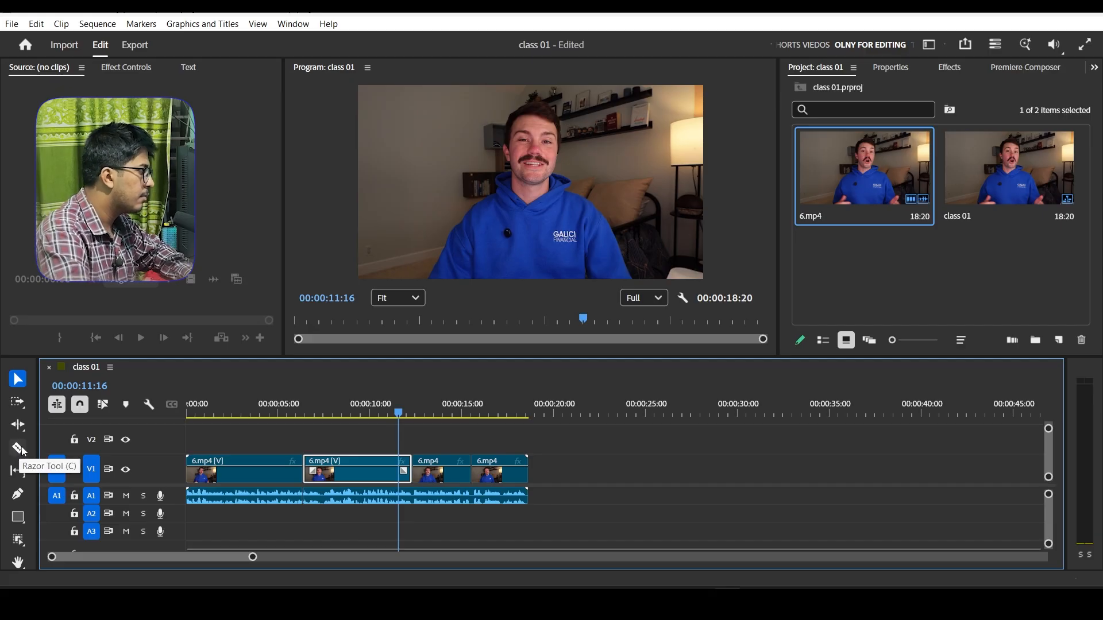
left_click(20, 496)
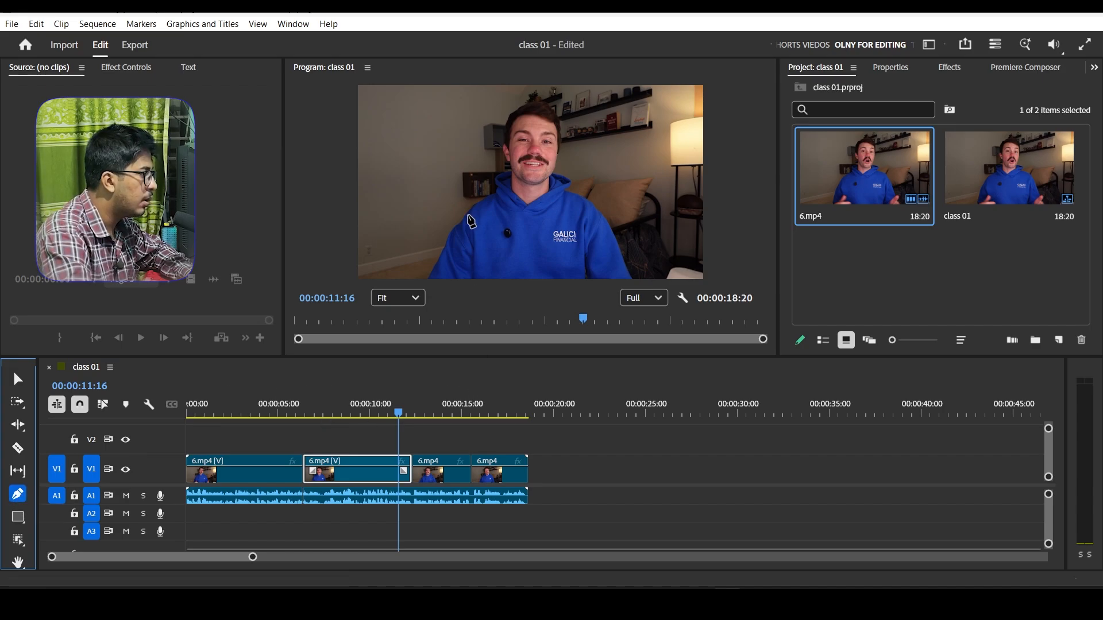
left_click(358, 194)
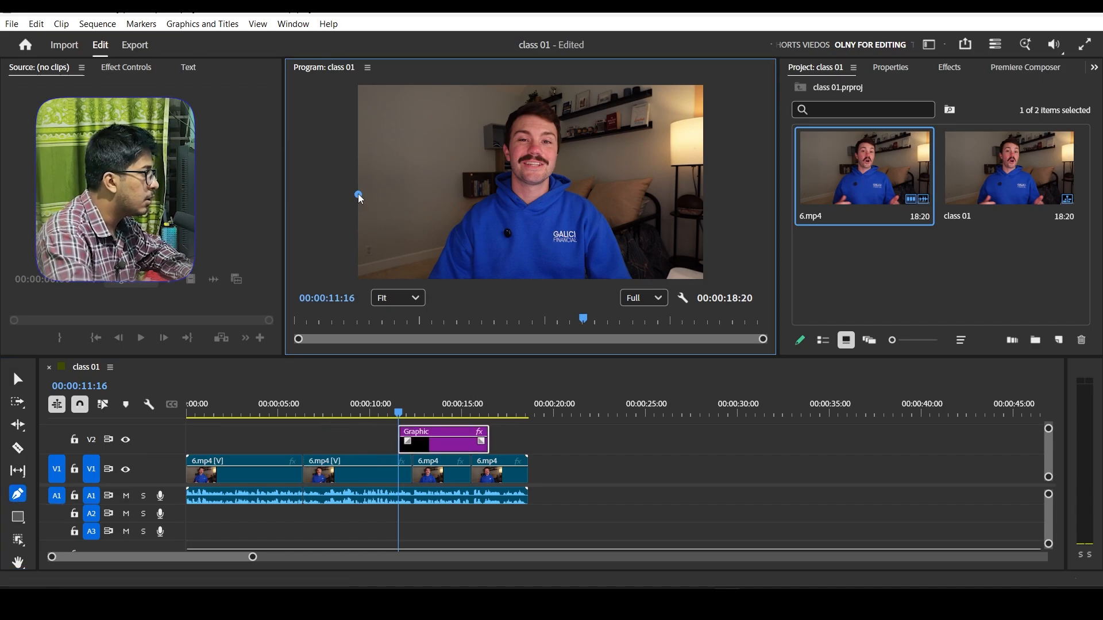
left_click(701, 203)
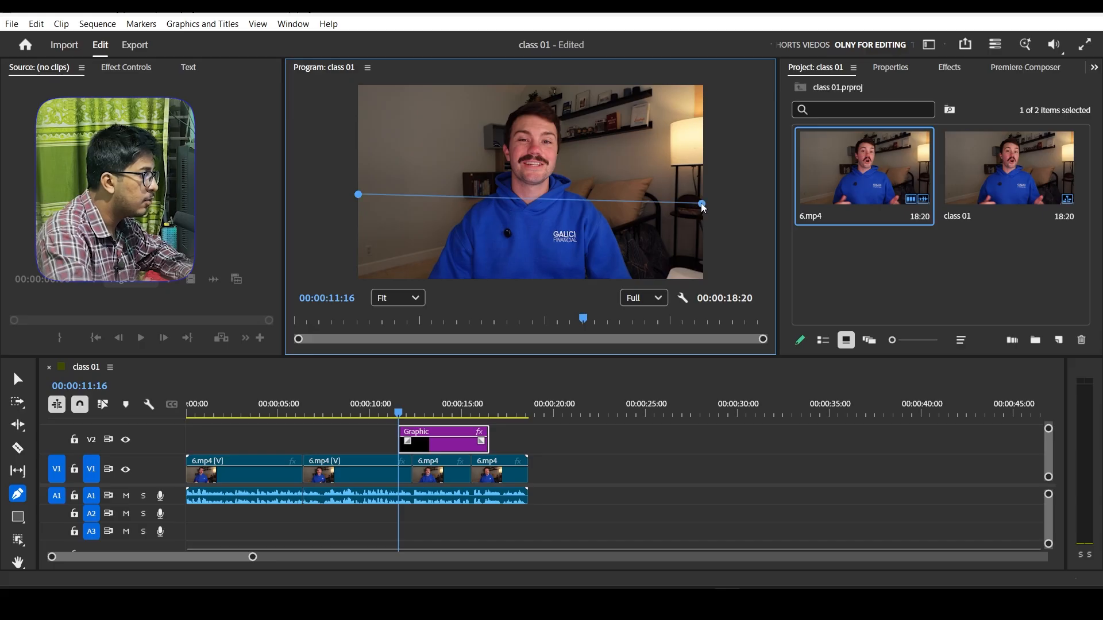
left_click(706, 274)
left_click(357, 273)
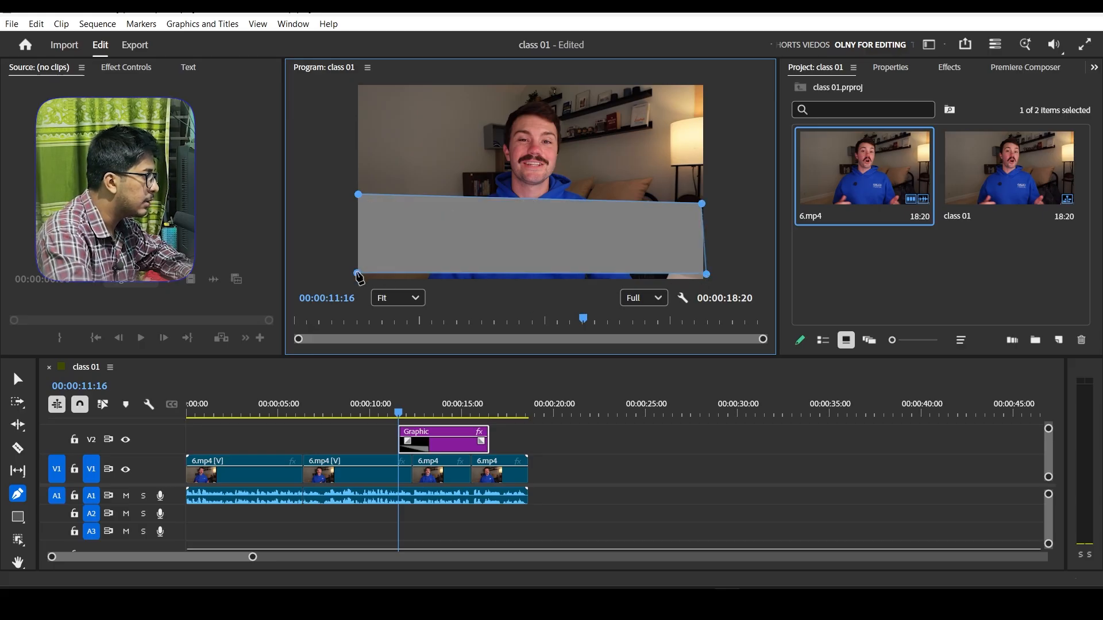
left_click(17, 498)
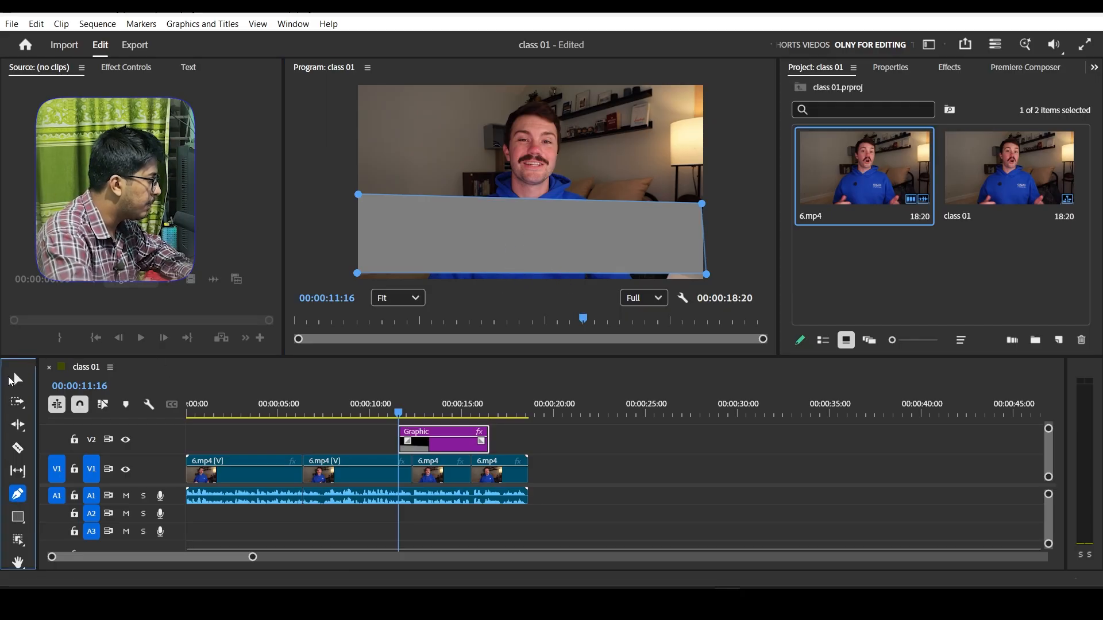
Scale the drawn shape down and reposition it near the centre of the frame, then select its graphic clip on V2
key("v")
left_click_drag(552, 239, 527, 199)
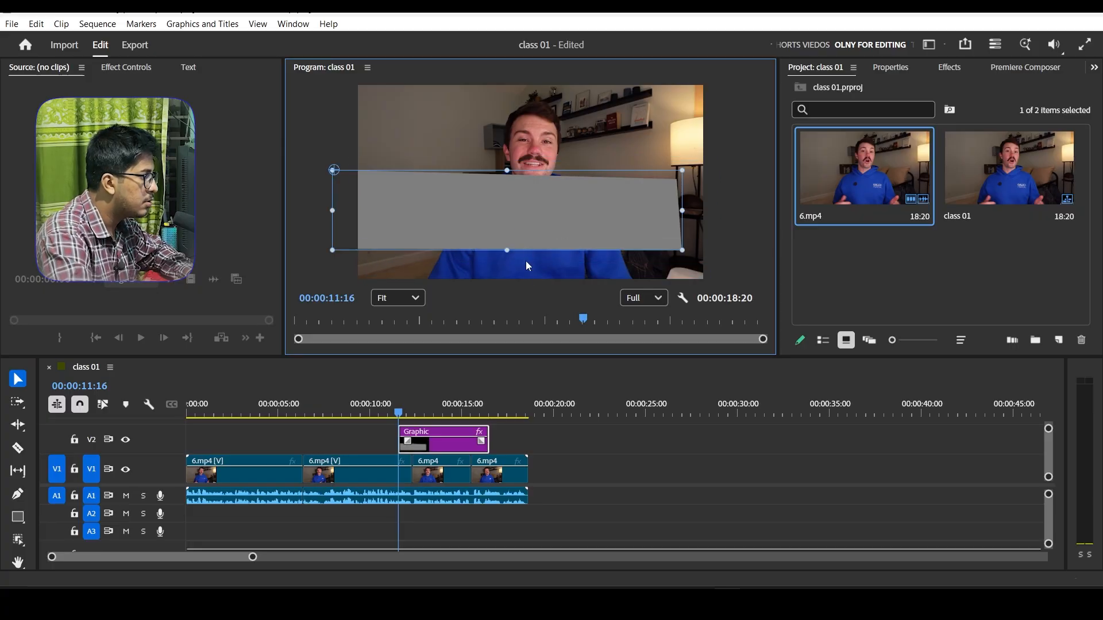
left_click_drag(507, 250, 513, 262)
left_click_drag(549, 208, 591, 191)
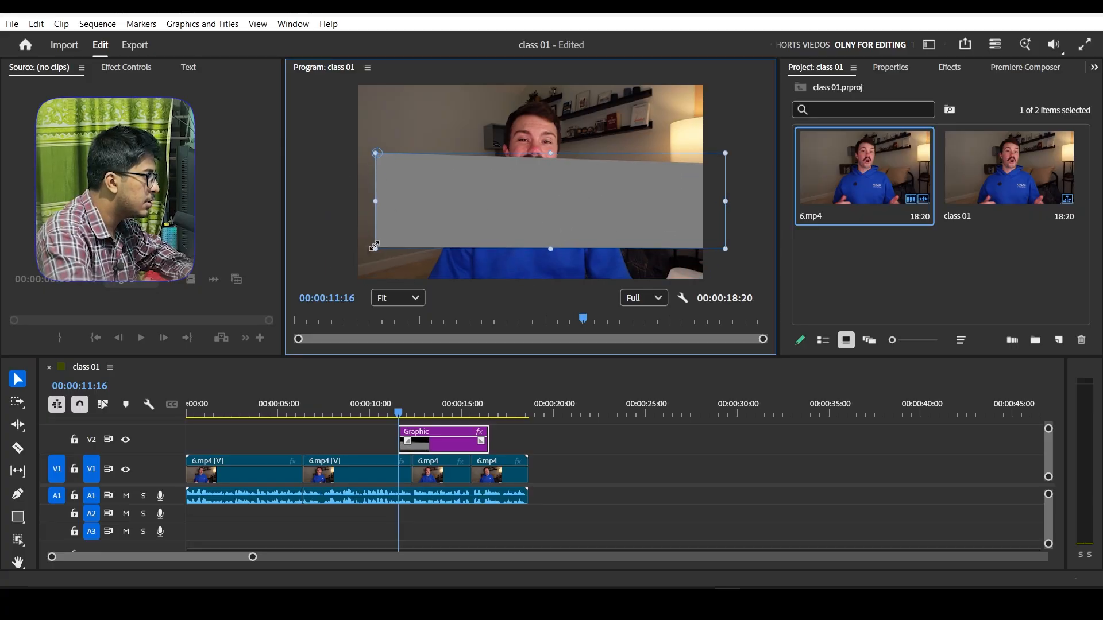
left_click_drag(375, 248, 515, 212)
left_click_drag(580, 185, 527, 194)
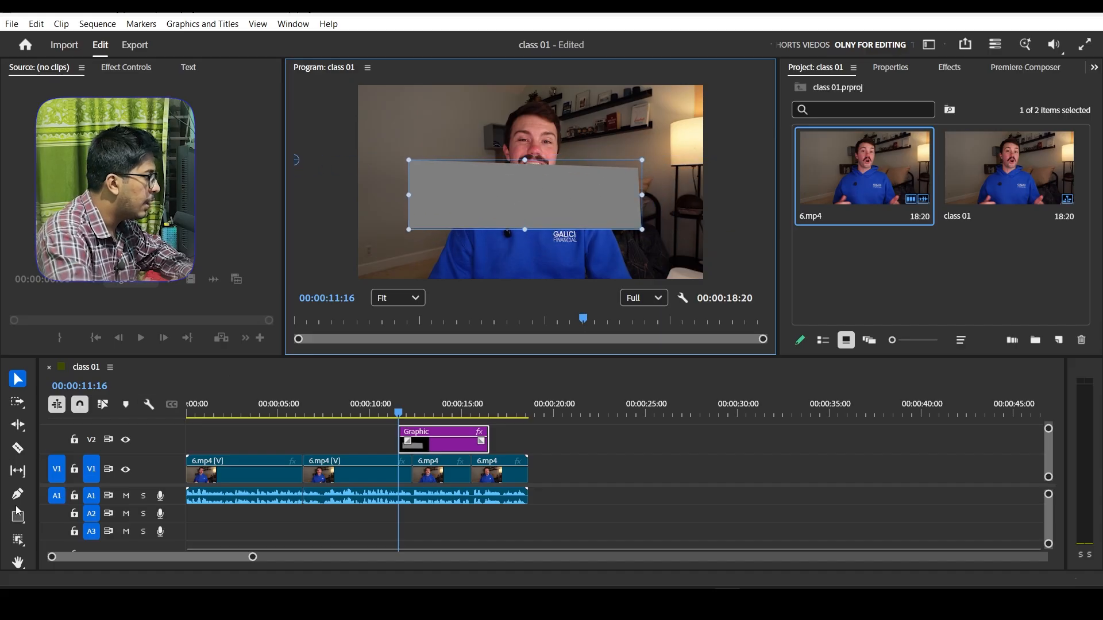
left_click(443, 438)
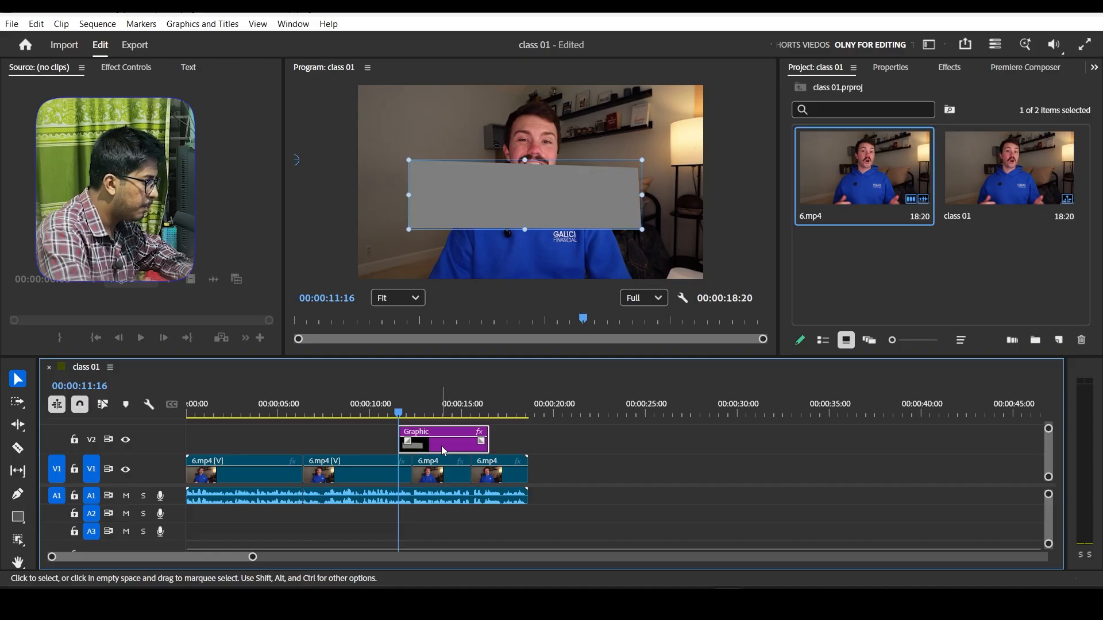
Delete the graphic clip from V2 and move the playhead to 00:00:03:05 in the first 6.mp4 segment for masking
key("Delete")
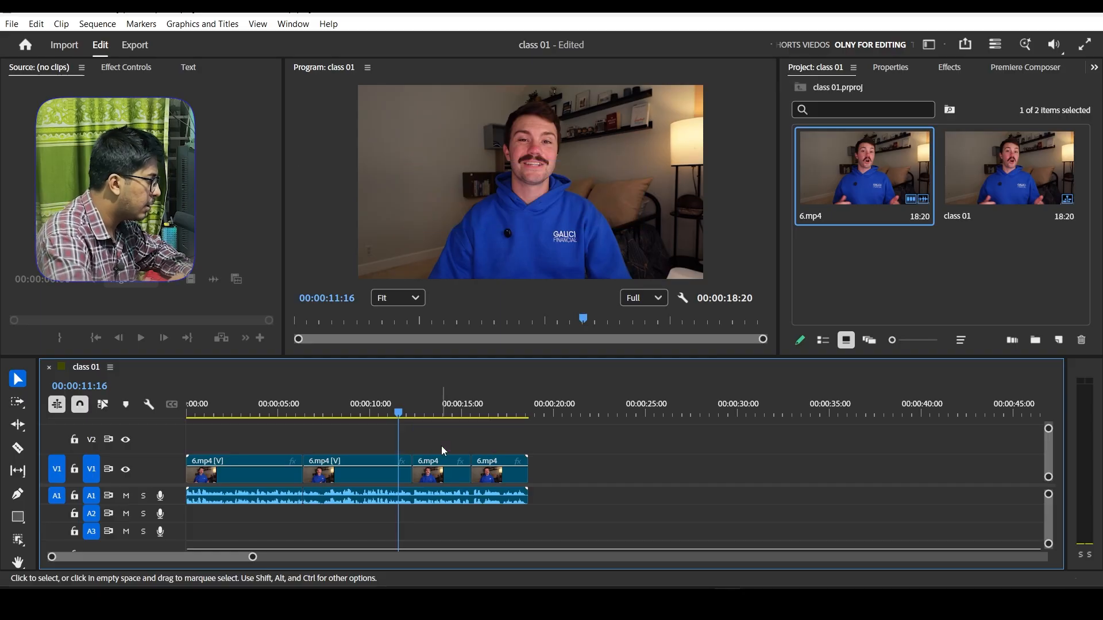
left_click(19, 540)
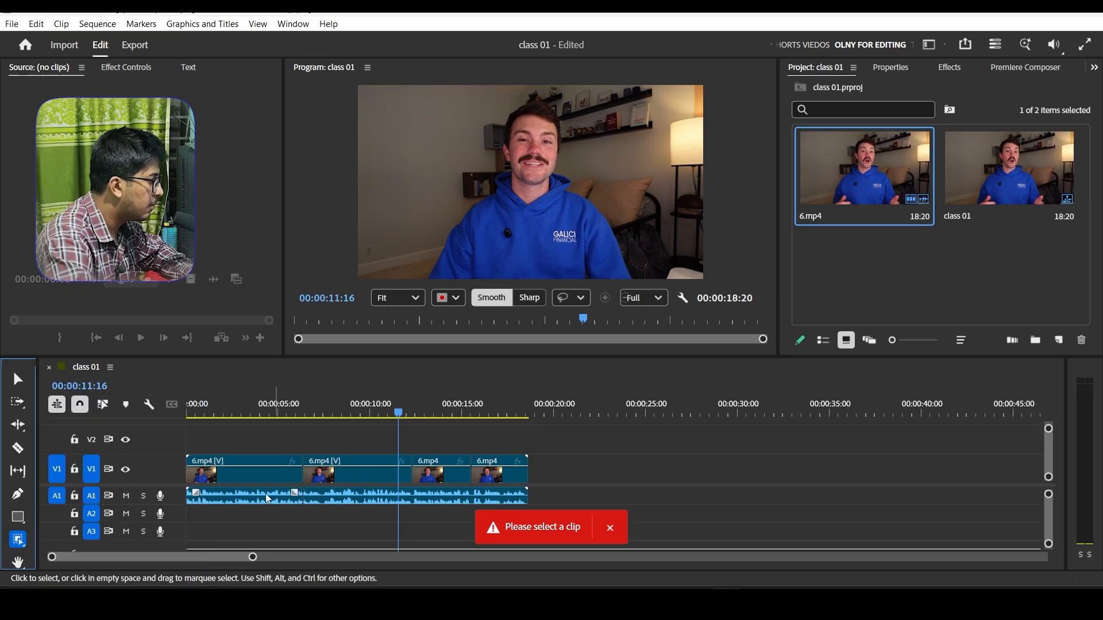
left_click(245, 412)
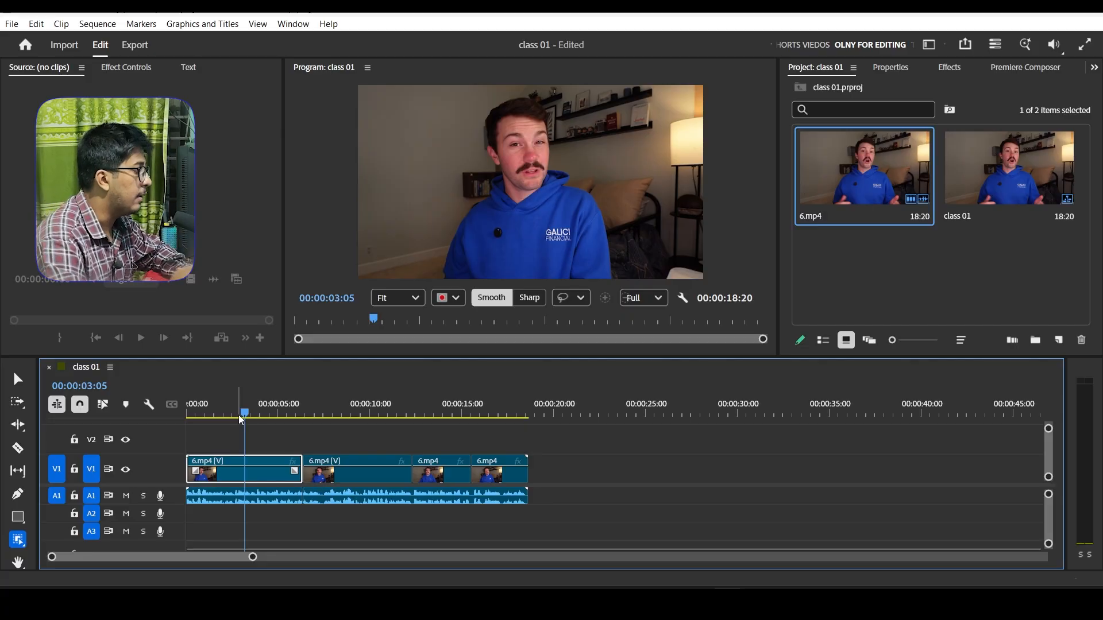
Mask the man in the first 6.mp4 segment with the Object Mask tool at 00:00:03:05
left_click(22, 542)
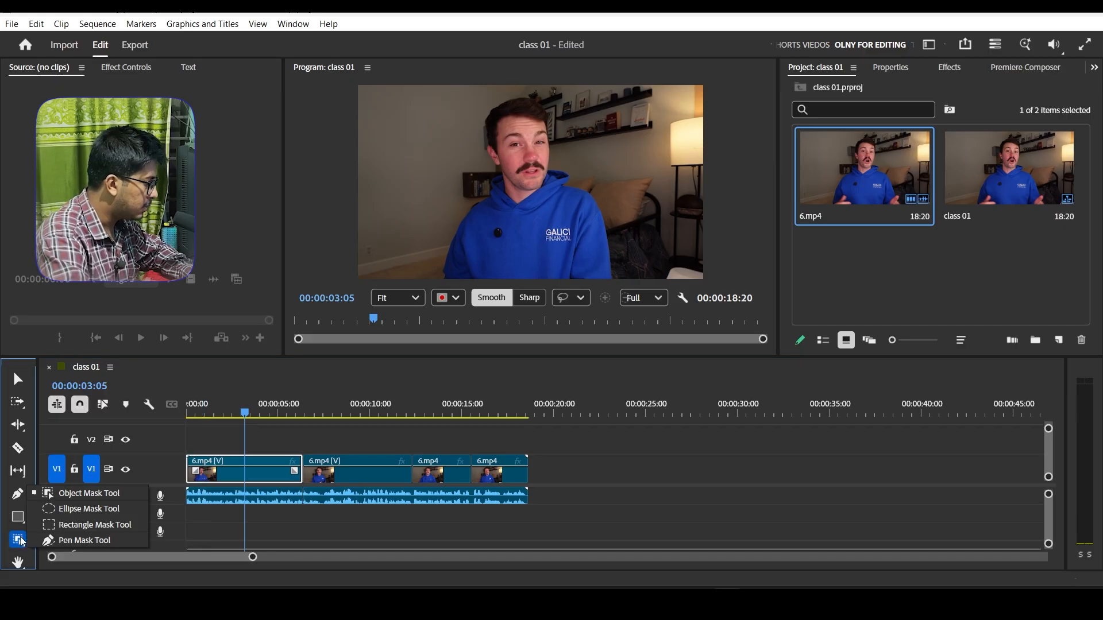
left_click(17, 542)
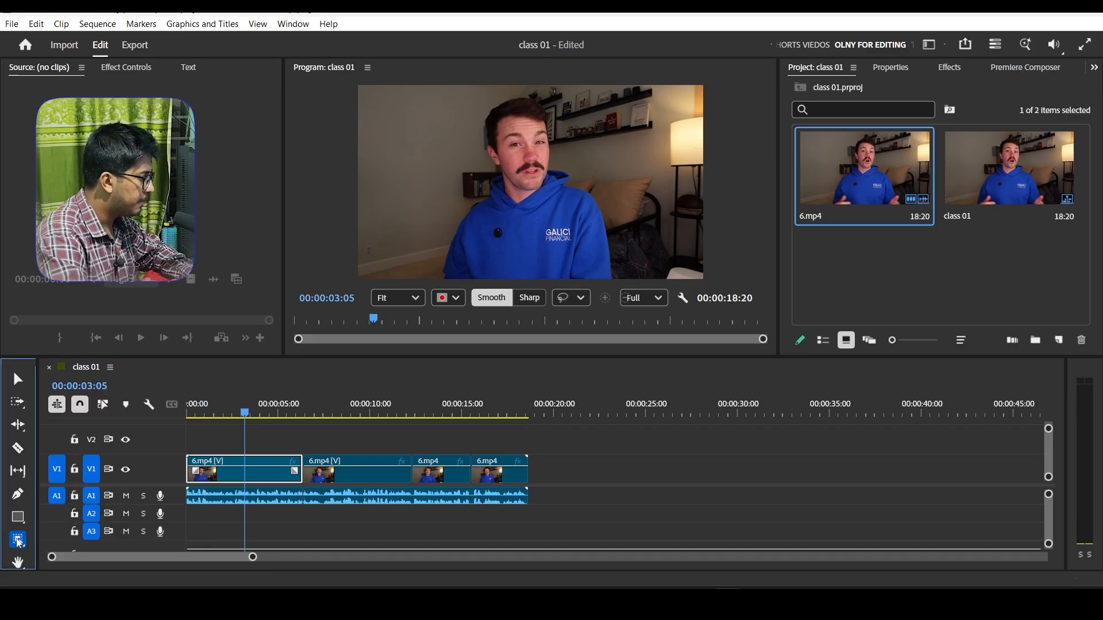
left_click(21, 542)
left_click(22, 542)
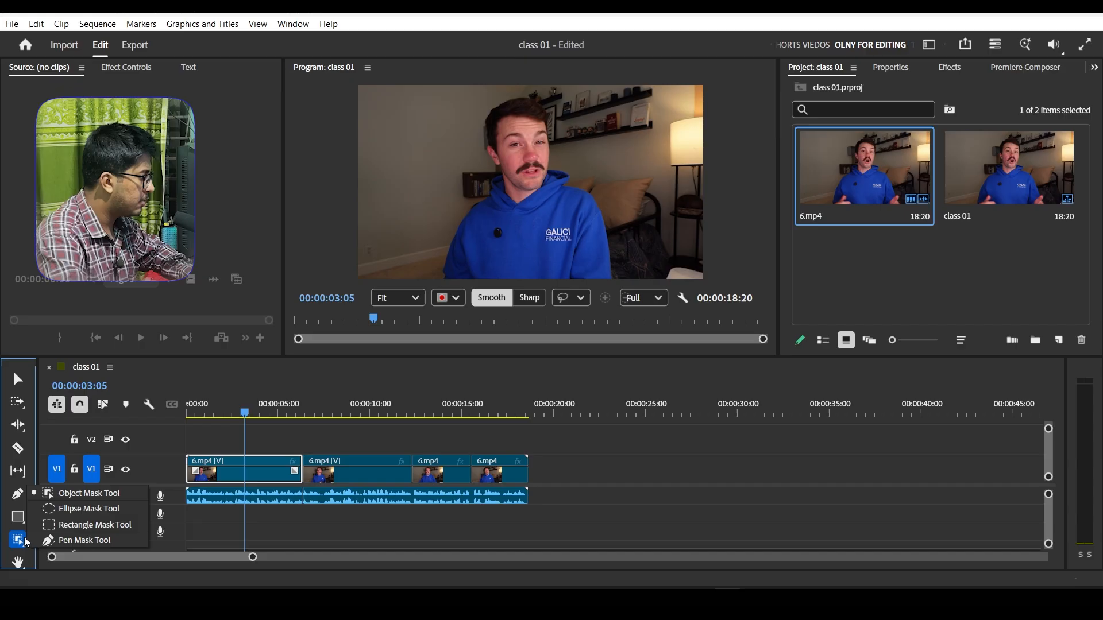
left_click(81, 494)
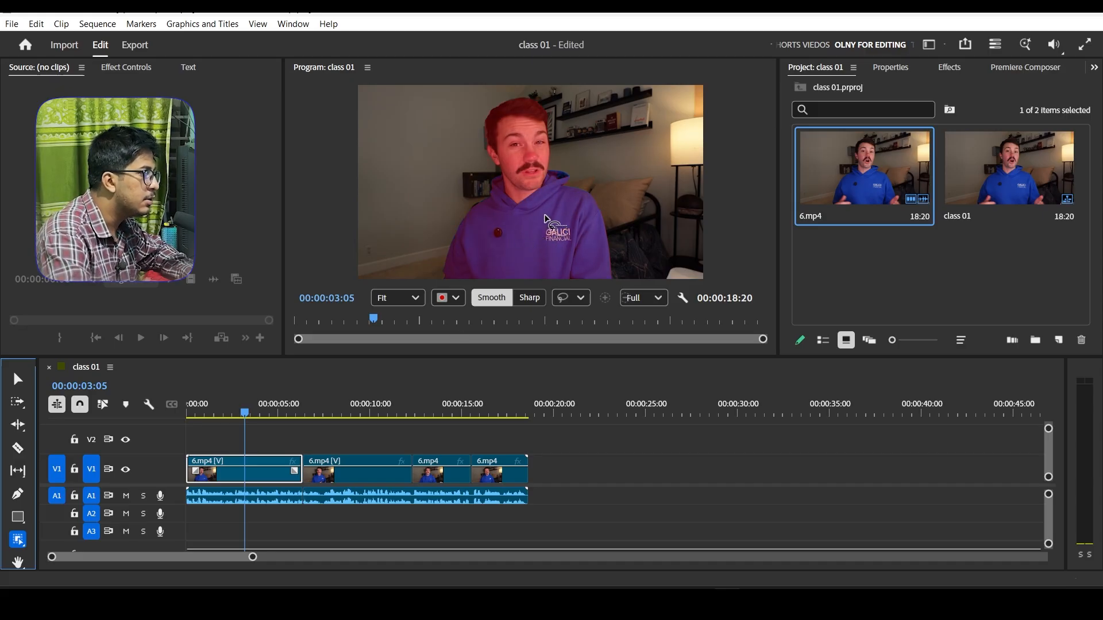
left_click(532, 228)
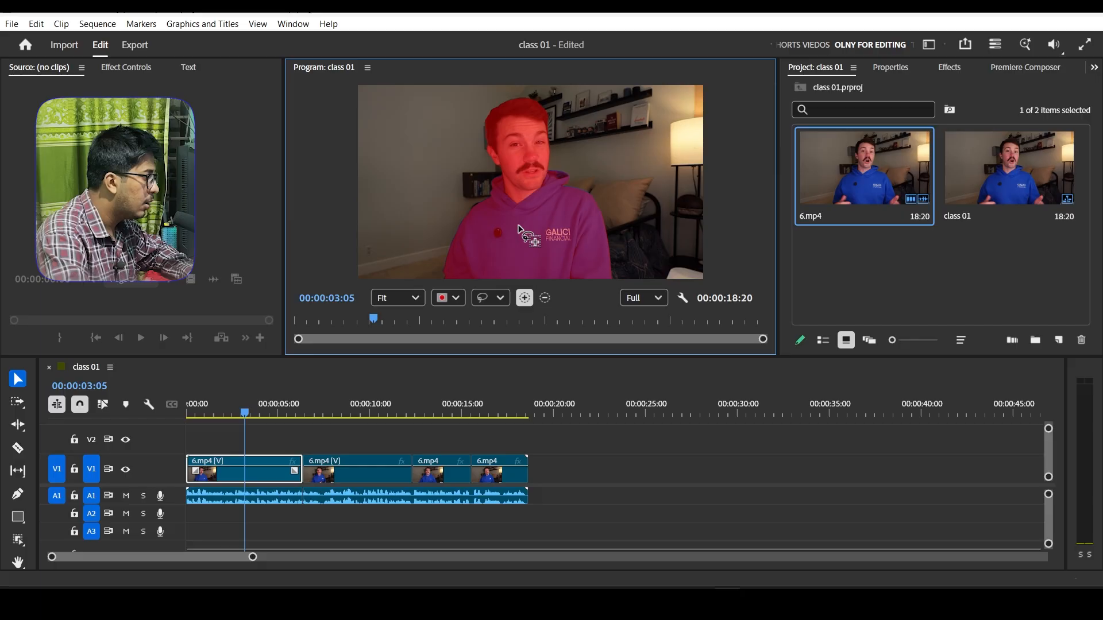
left_click(21, 540)
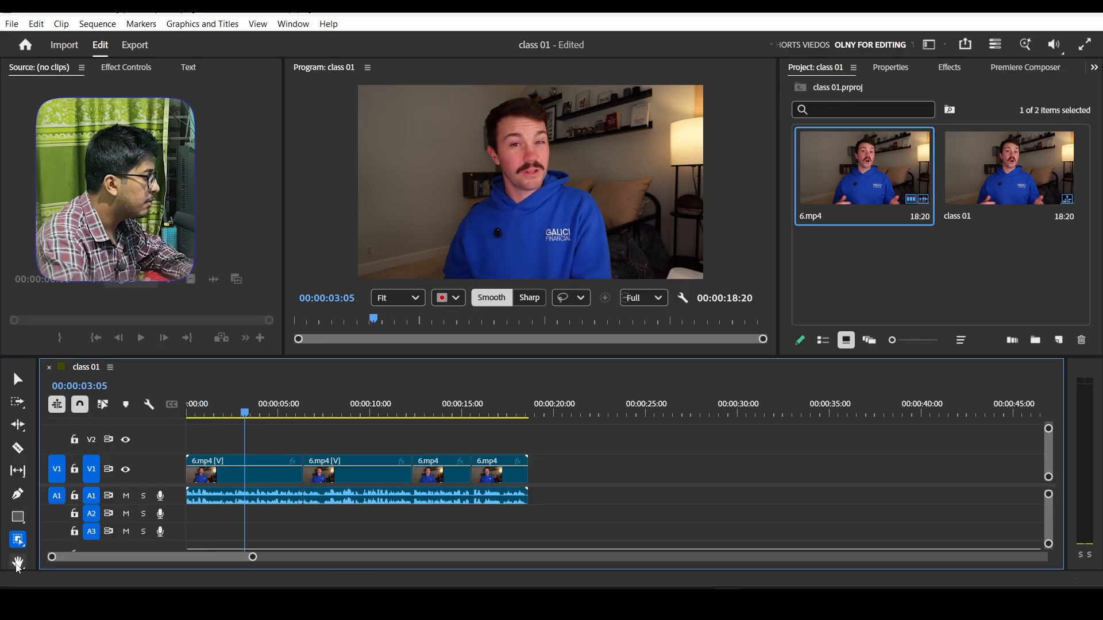
Pan the program preview in several directions with the Hand tool, and return to the Selection tool
left_click(18, 564)
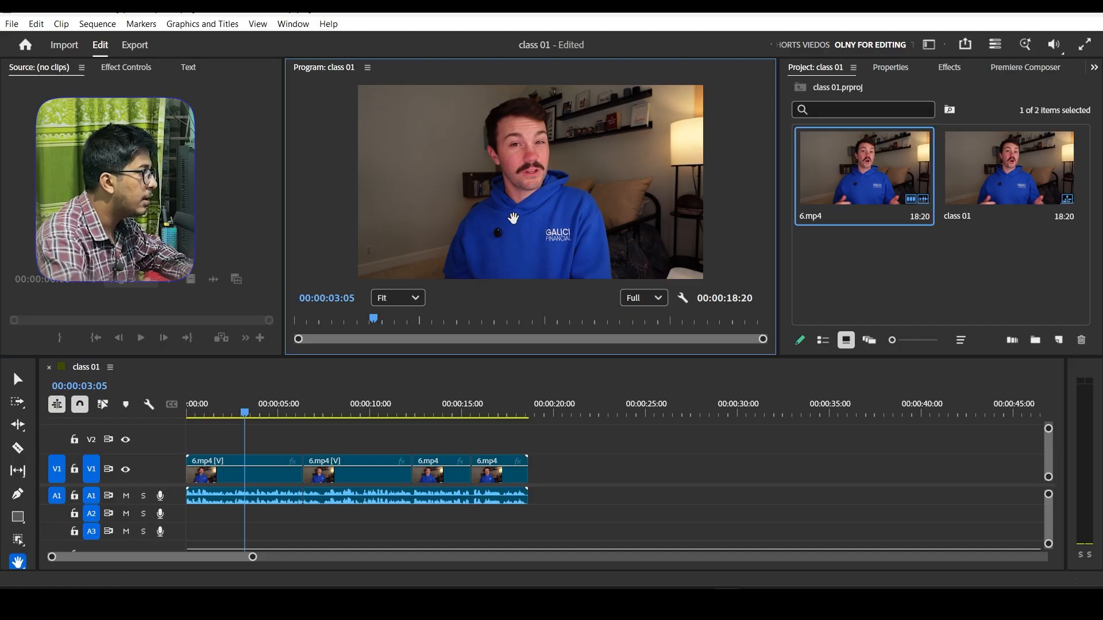
mouse_move(534, 221)
left_mouse_down()
mouse_move(484, 244)
mouse_move(546, 287)
mouse_move(531, 221)
mouse_move(520, 222)
mouse_move(540, 230)
left_mouse_up()
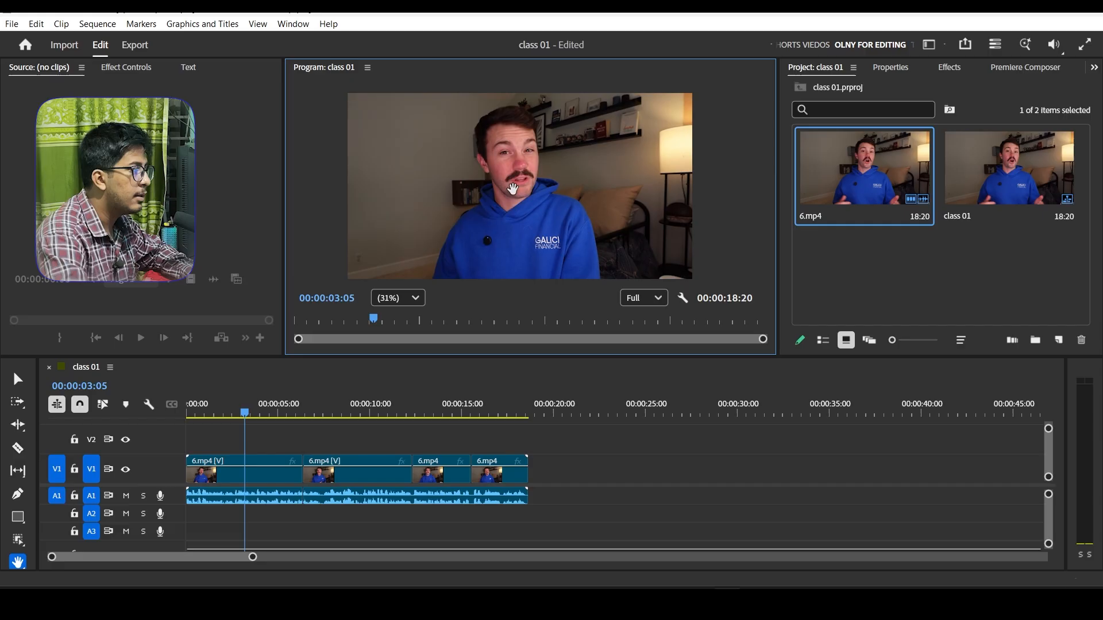
left_click_drag(541, 180, 568, 168)
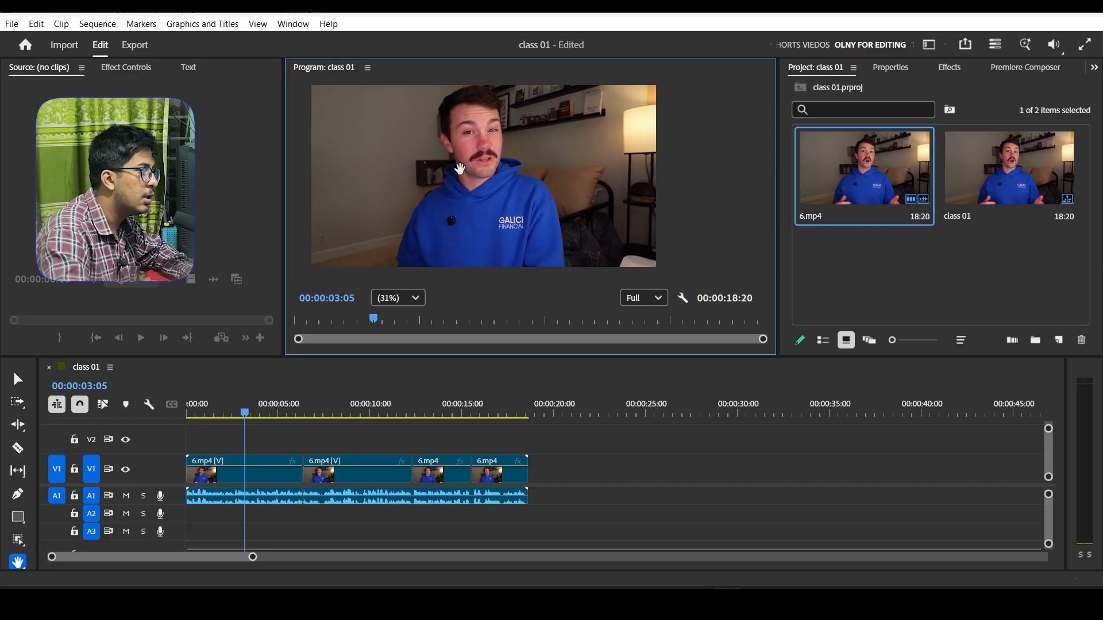
left_click_drag(478, 203, 437, 225)
left_click_drag(586, 165, 660, 172)
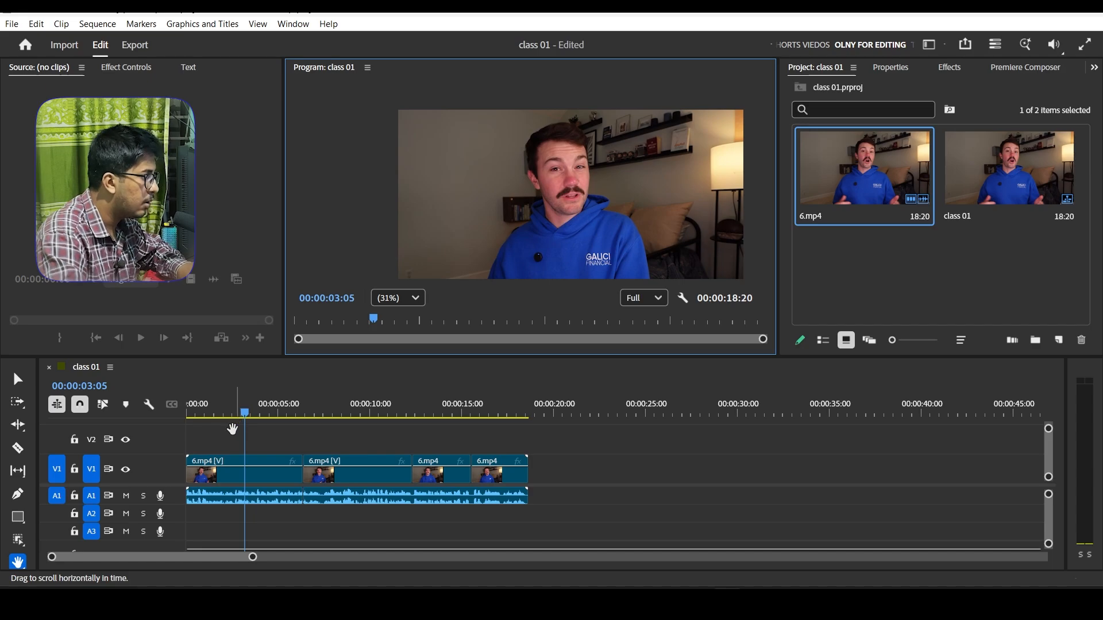
left_click(250, 477)
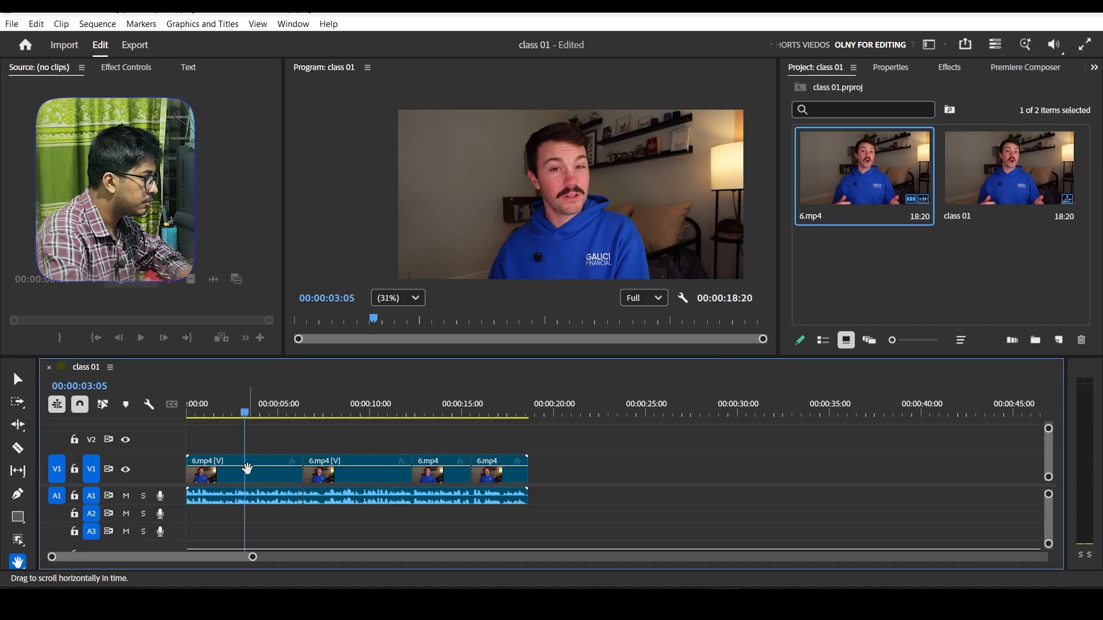
left_click(17, 390)
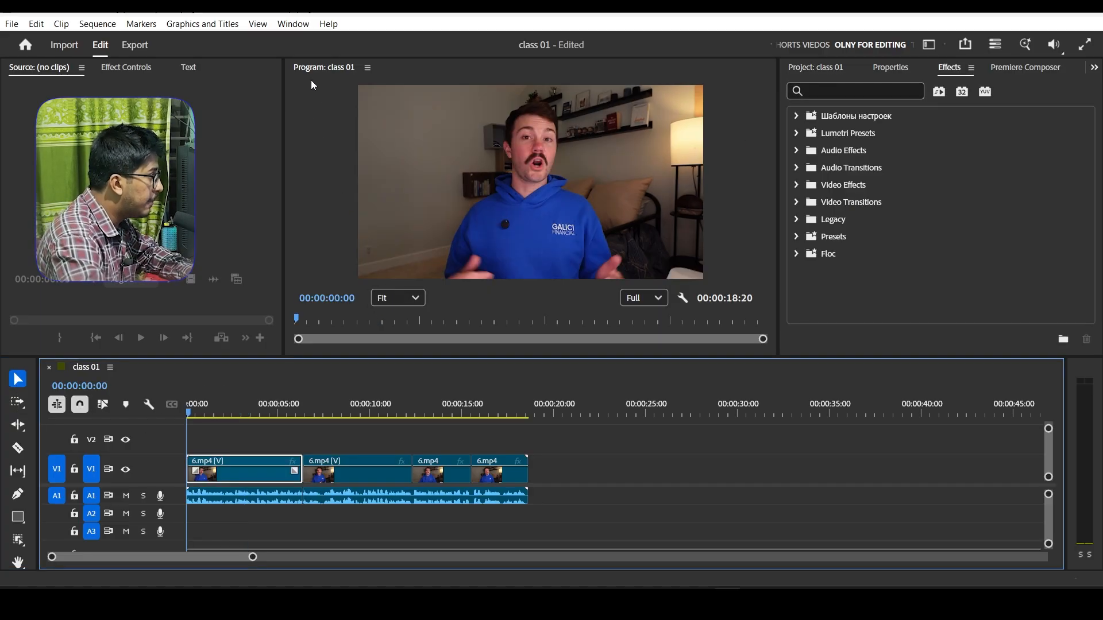
View the program preview at 50%, 100% and 10% zoom in turn, and set it back to Fit
left_click(414, 305)
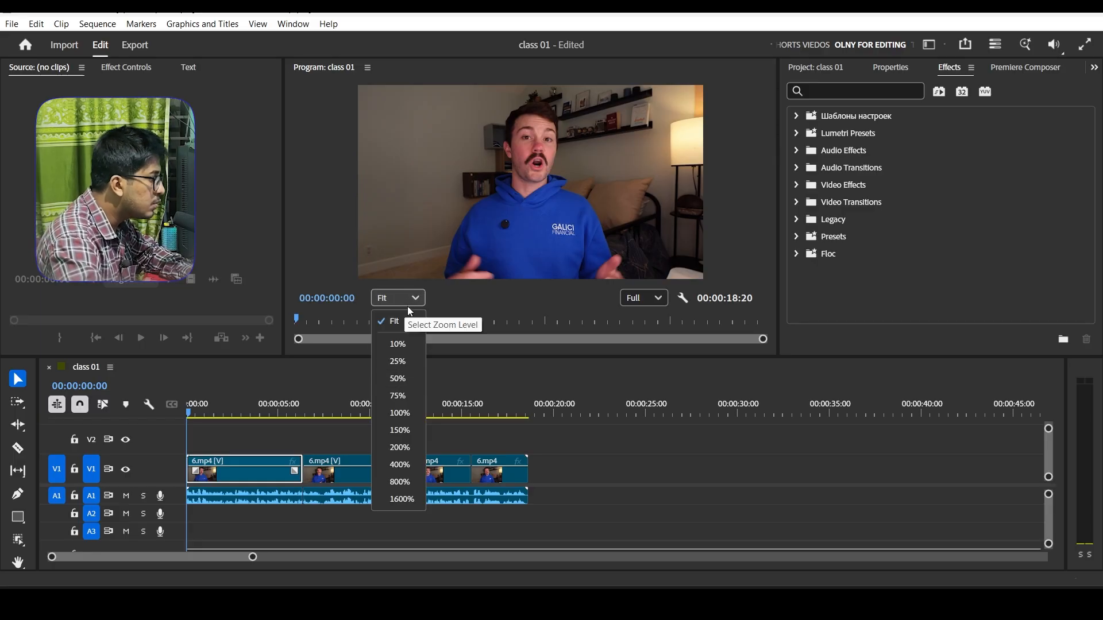
left_click(397, 379)
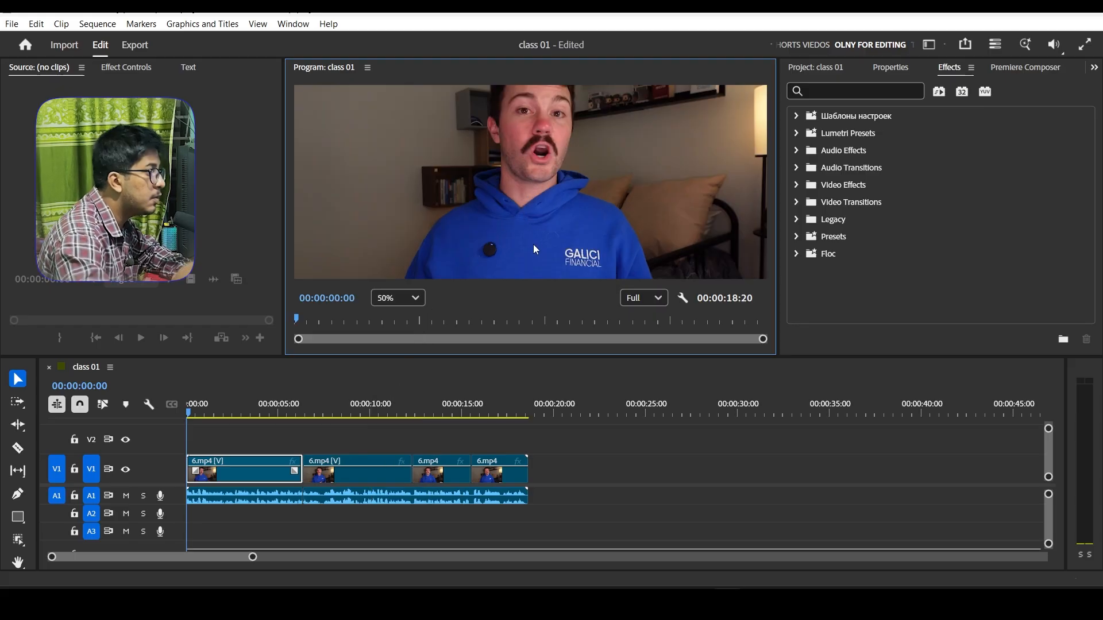
left_click(403, 299)
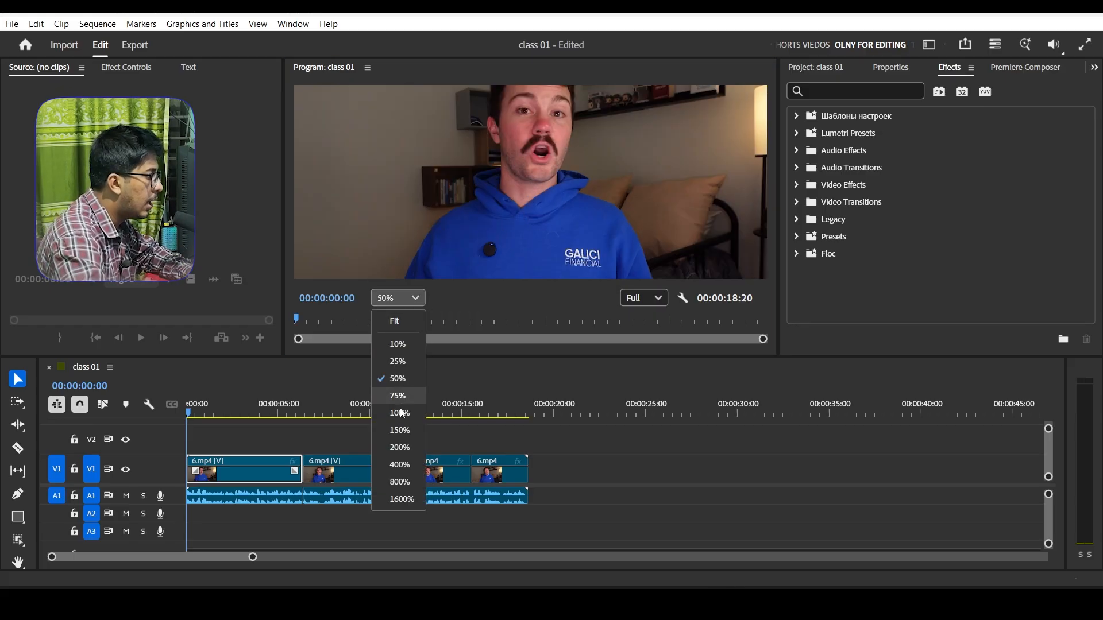
left_click(405, 413)
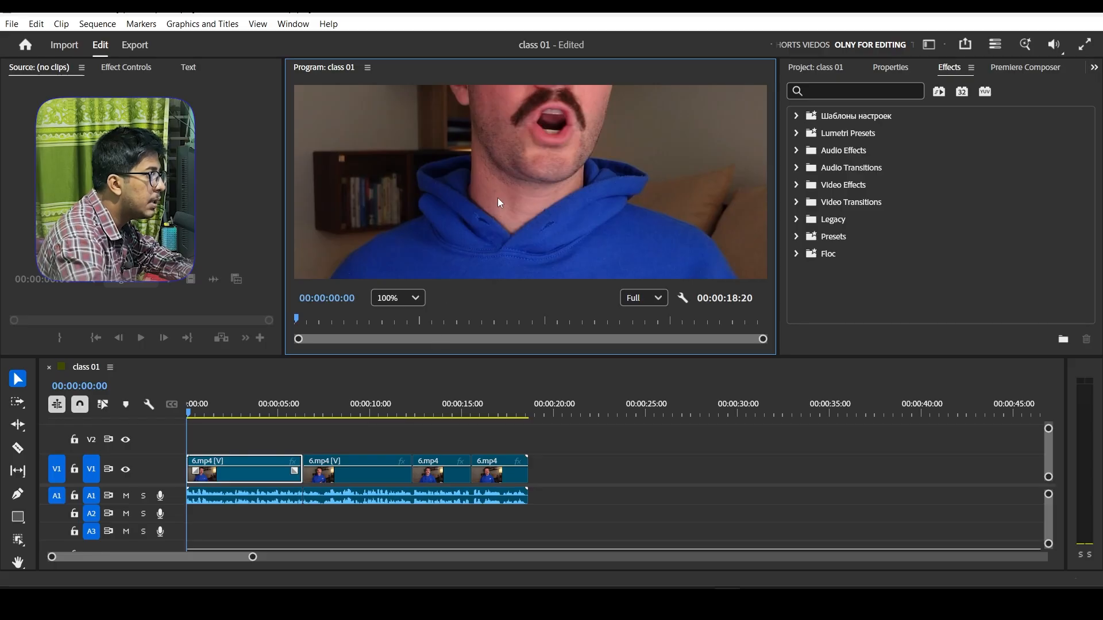
left_click(409, 298)
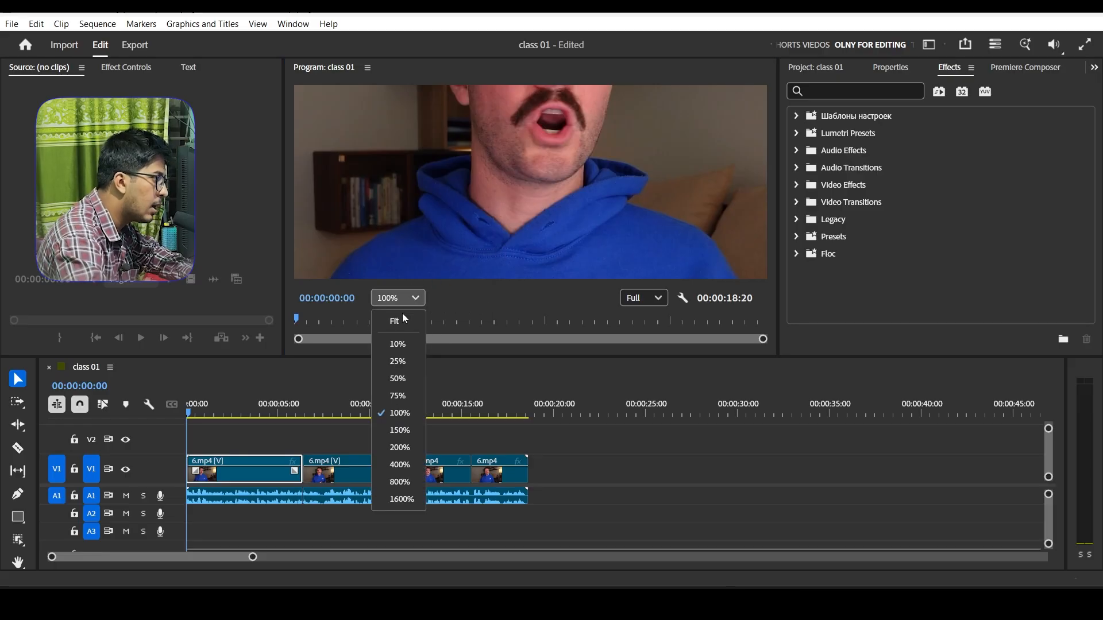
left_click(398, 344)
left_click(414, 293)
left_click(394, 321)
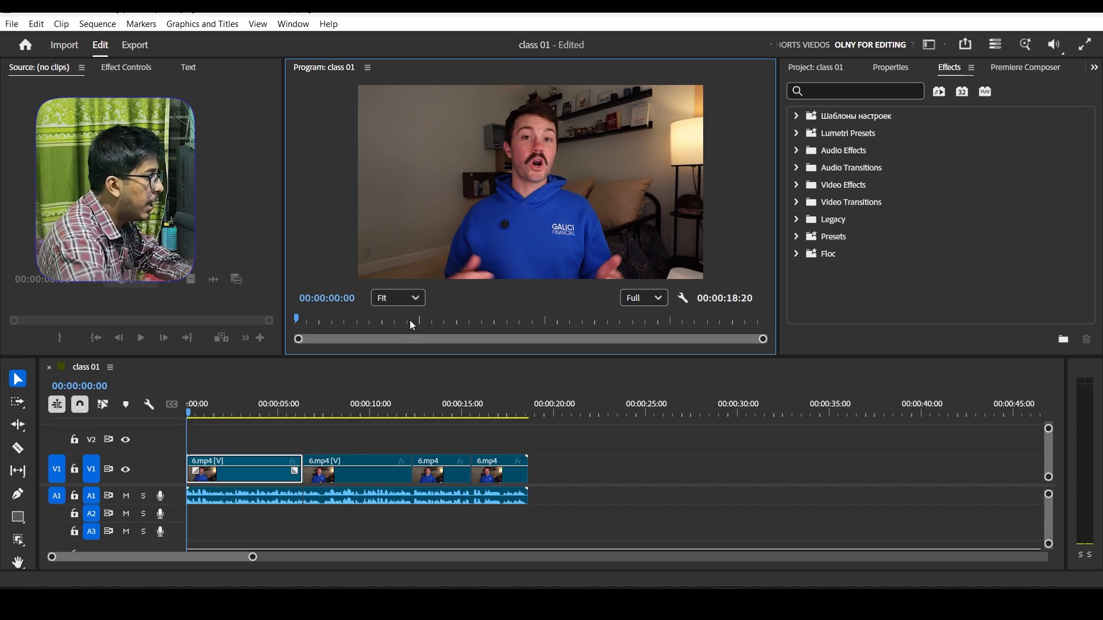
Set the program preview's playback resolution to 1/2
left_click(656, 301)
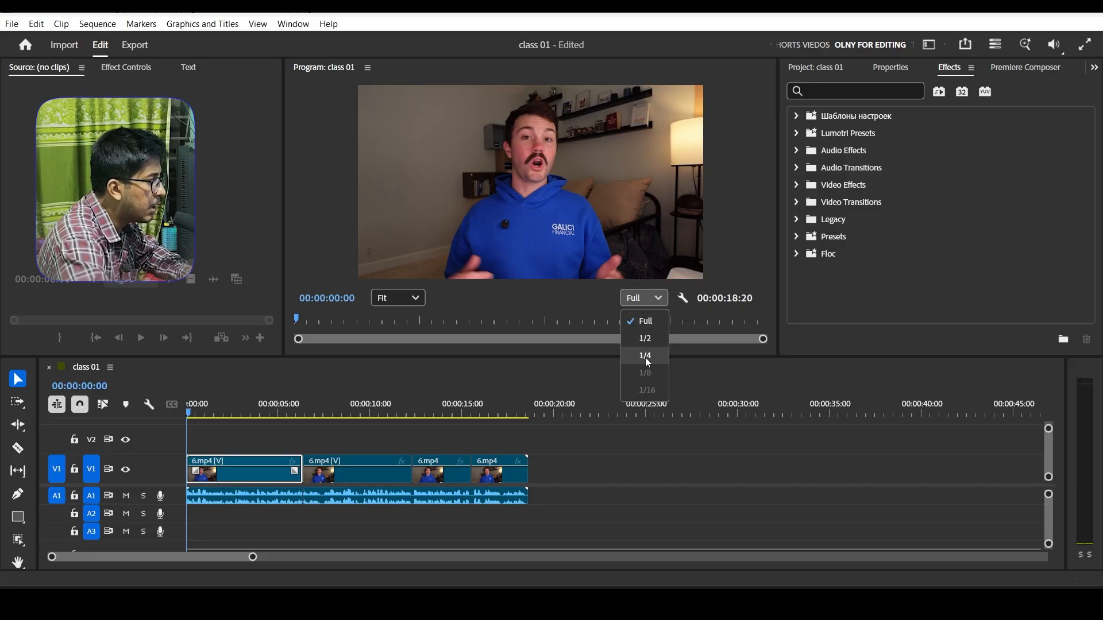
left_click(574, 289)
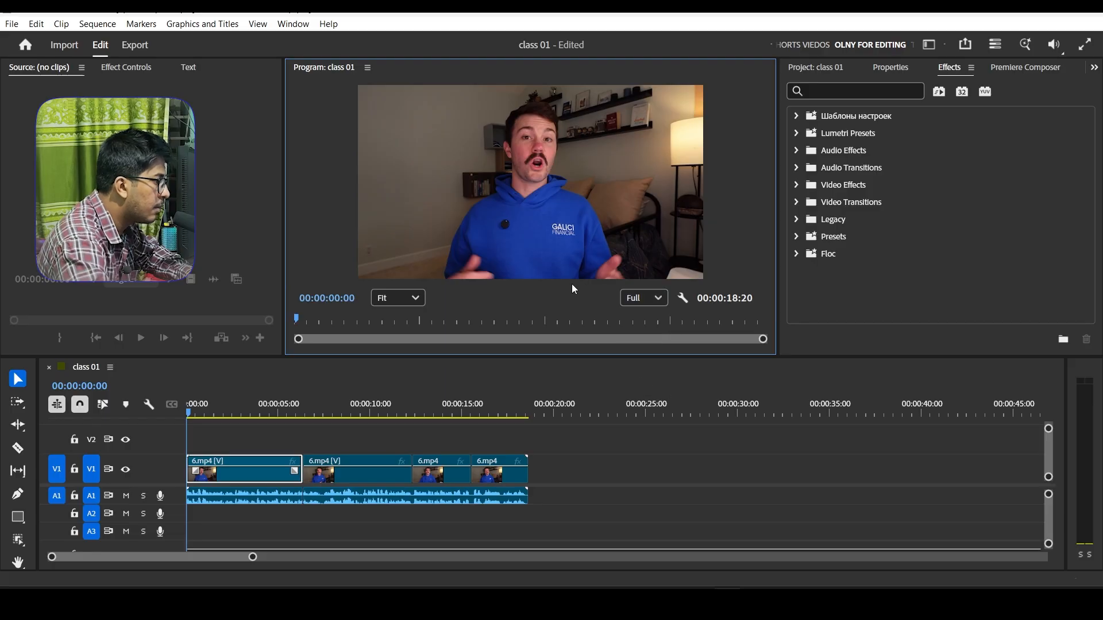
left_click(642, 297)
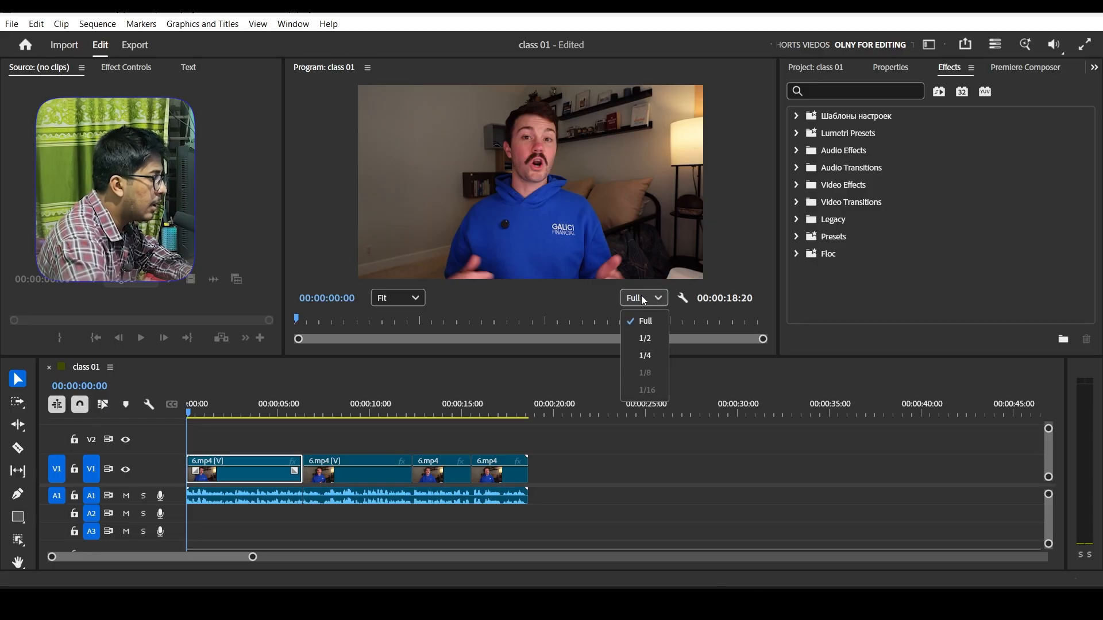
left_click(642, 339)
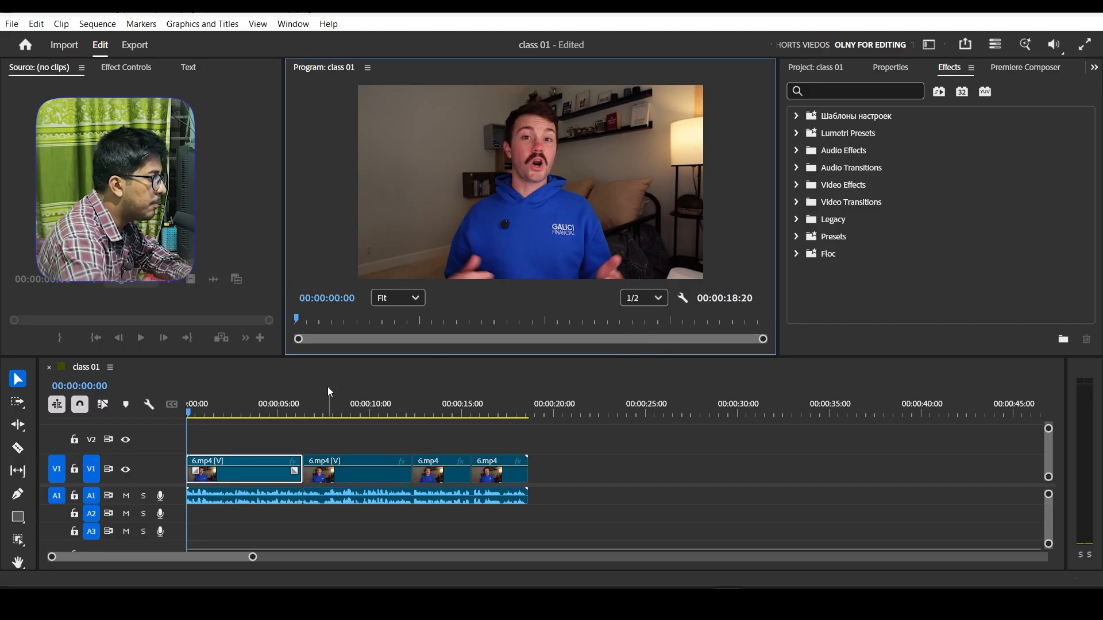
left_click(659, 297)
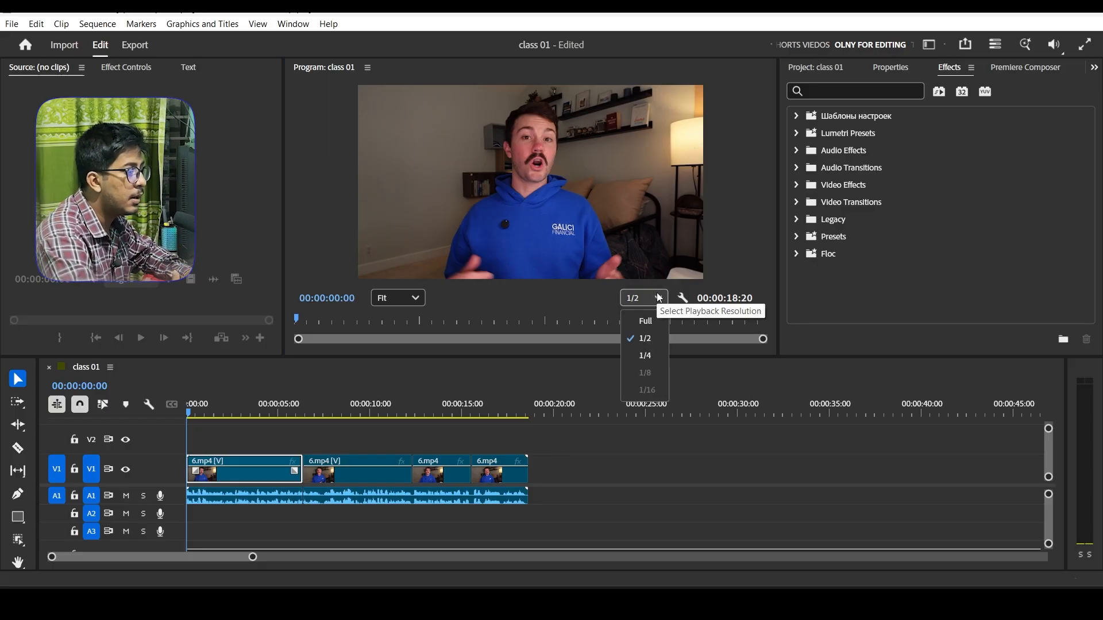
left_click(731, 287)
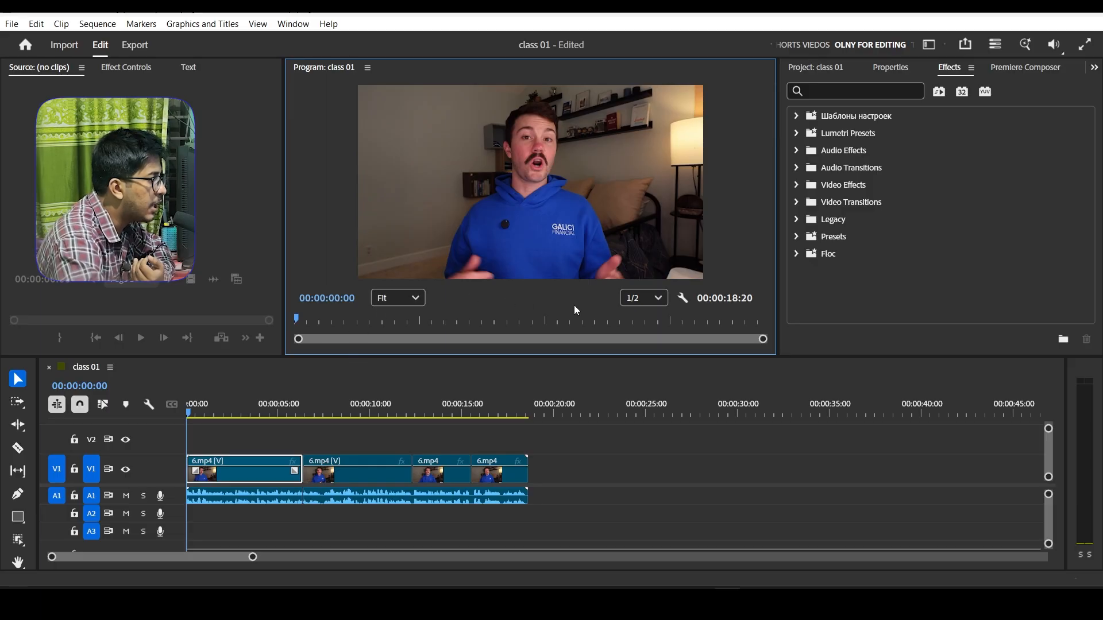
Place the playhead at 00:00:05:20, send it to 00:00:10:20 by timecode, and return it to the sequence start
left_click(292, 414)
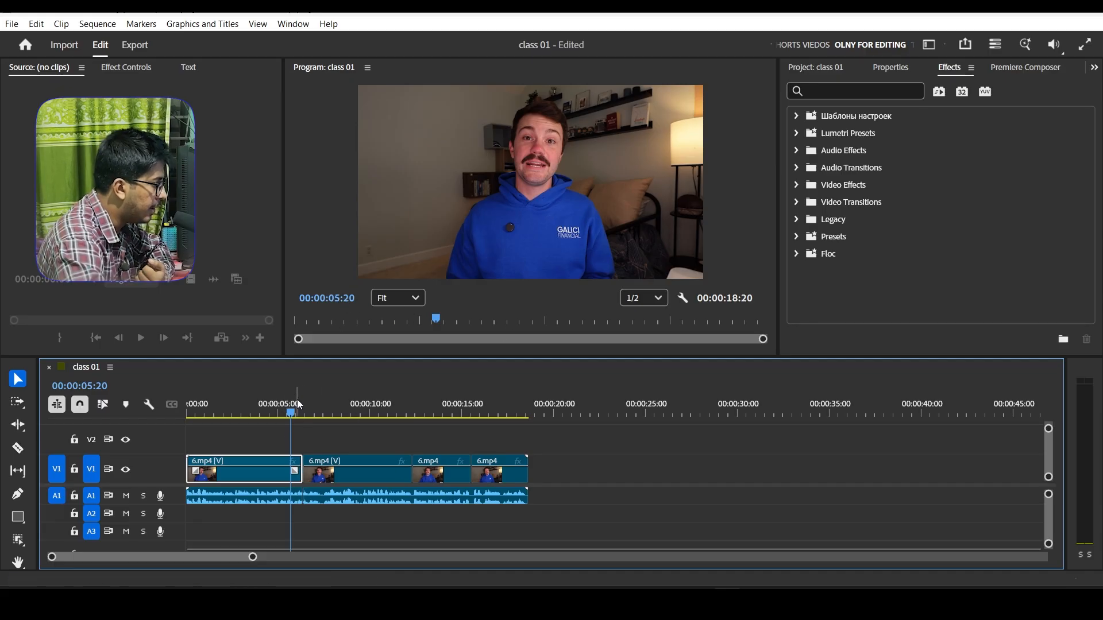
left_click(340, 298)
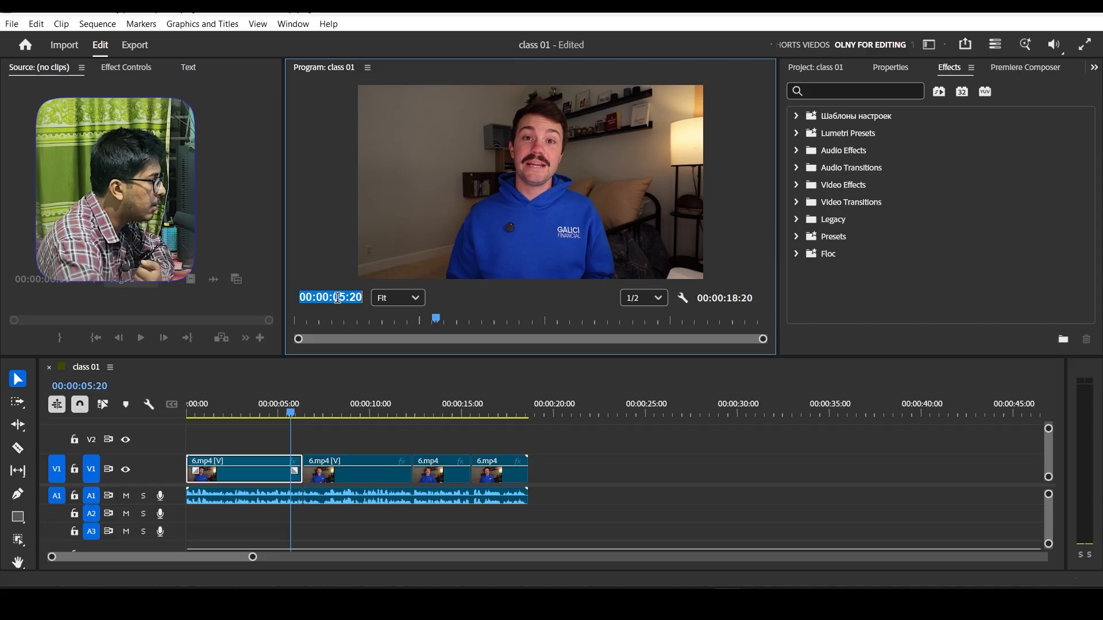
left_click(343, 297)
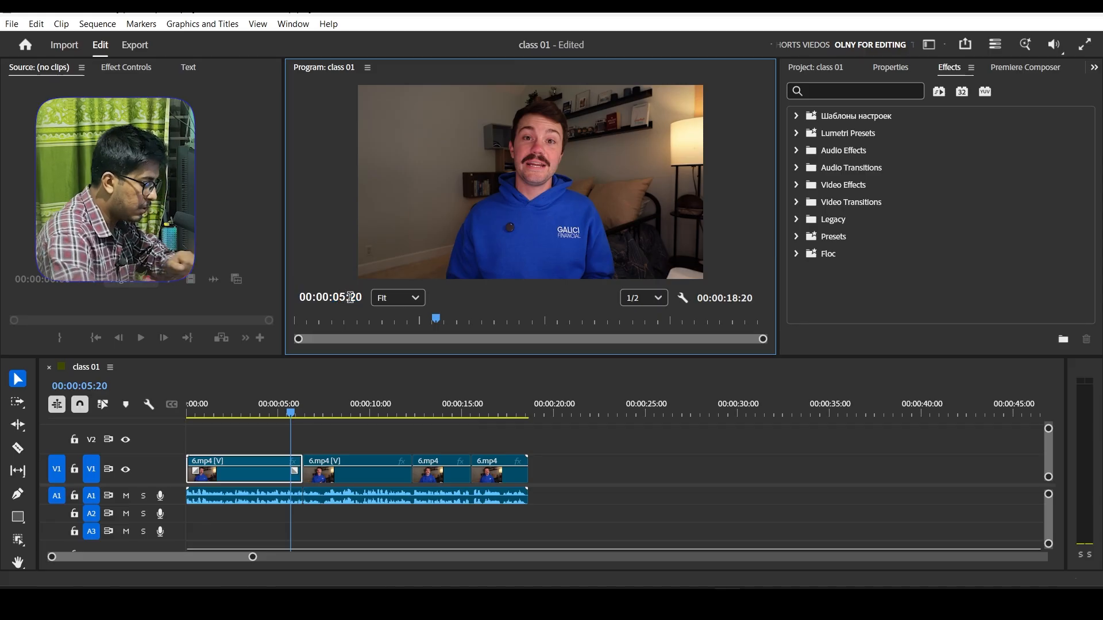
key("BackSpace")
type("1")
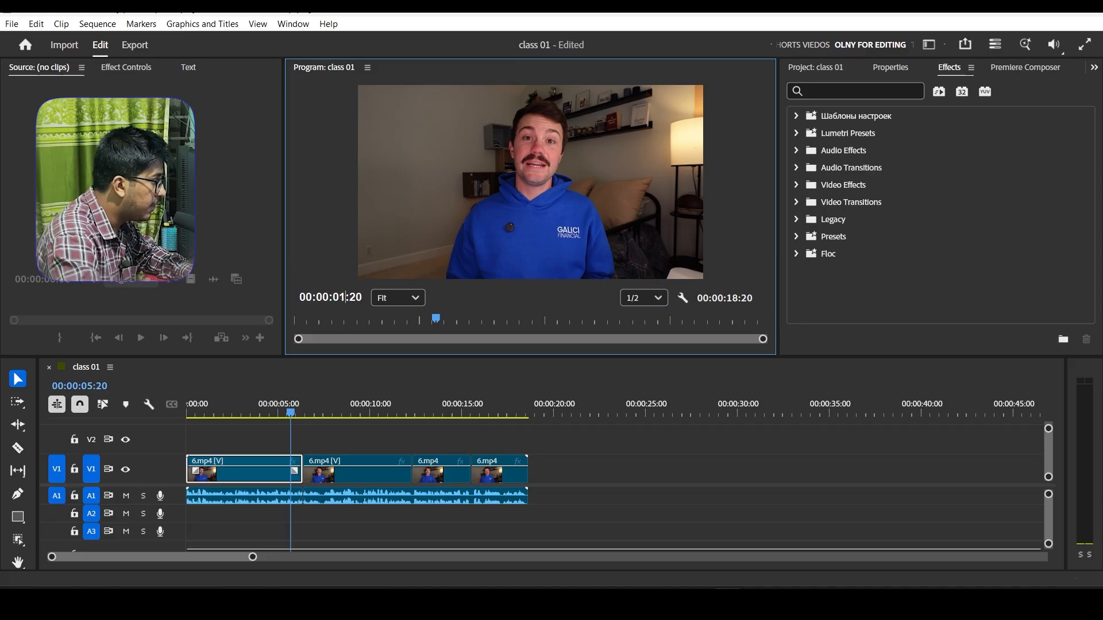
key("BackSpace")
key("BackSpace")
type("10")
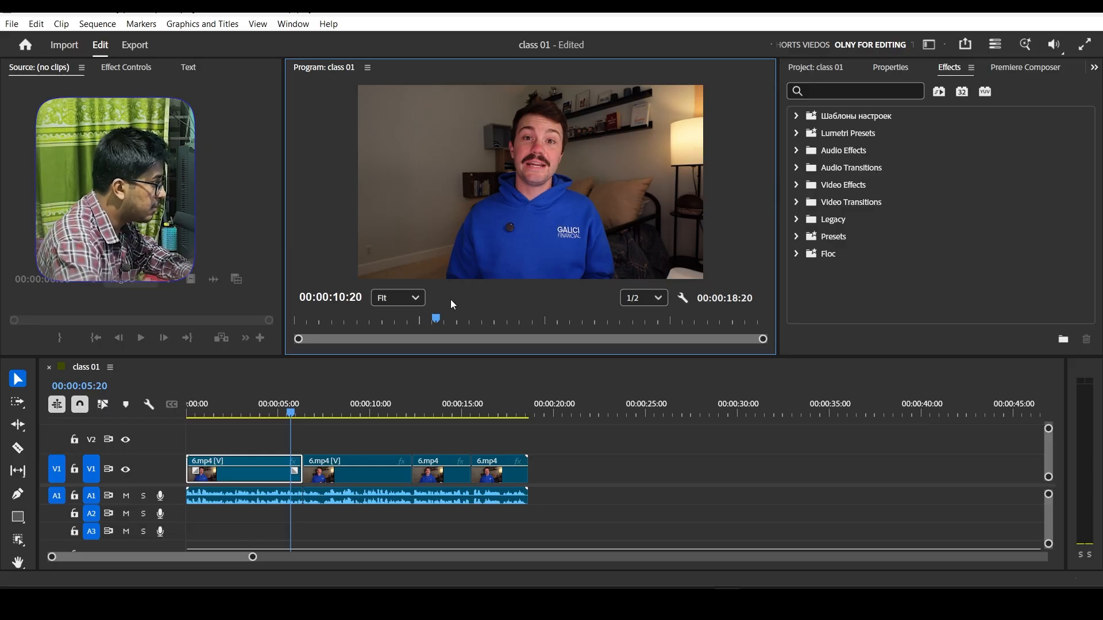
key("Return")
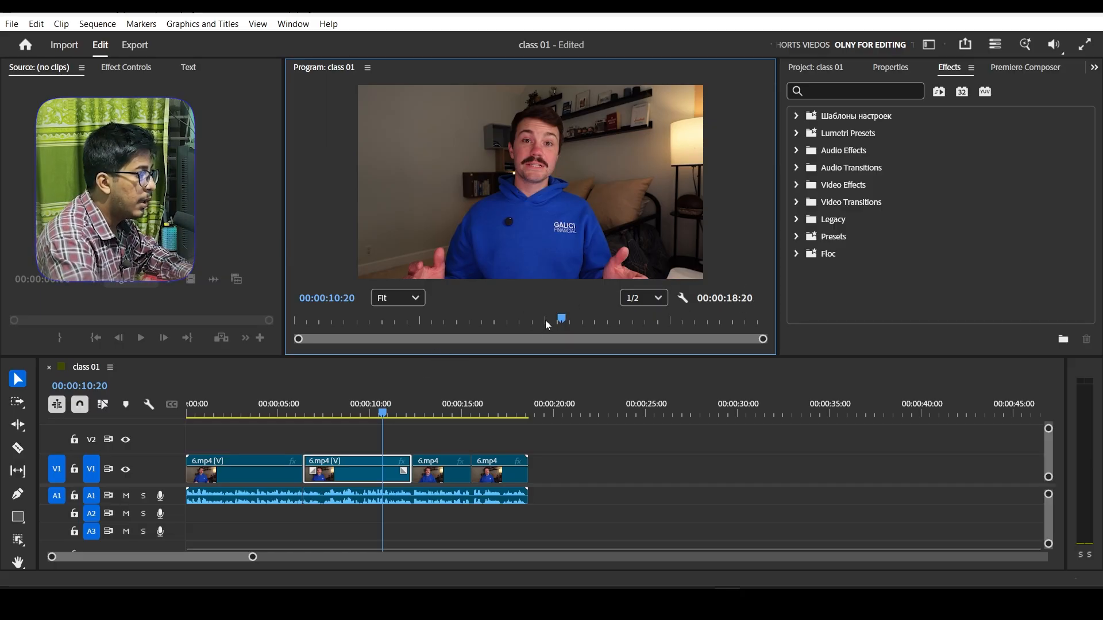
key("Home")
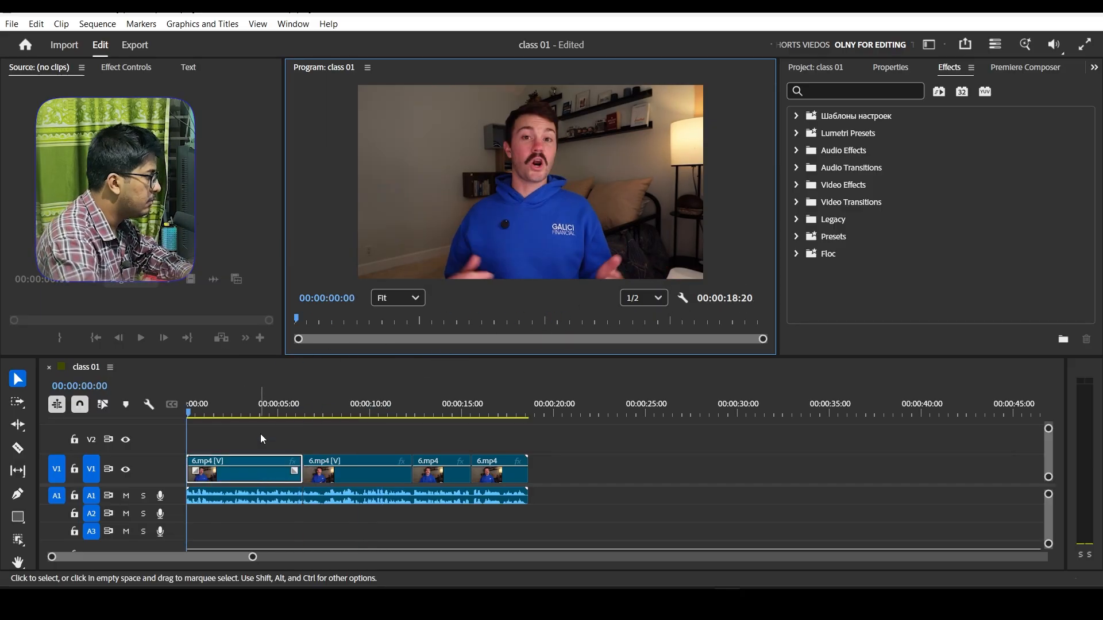
left_click_drag(201, 415, 188, 414)
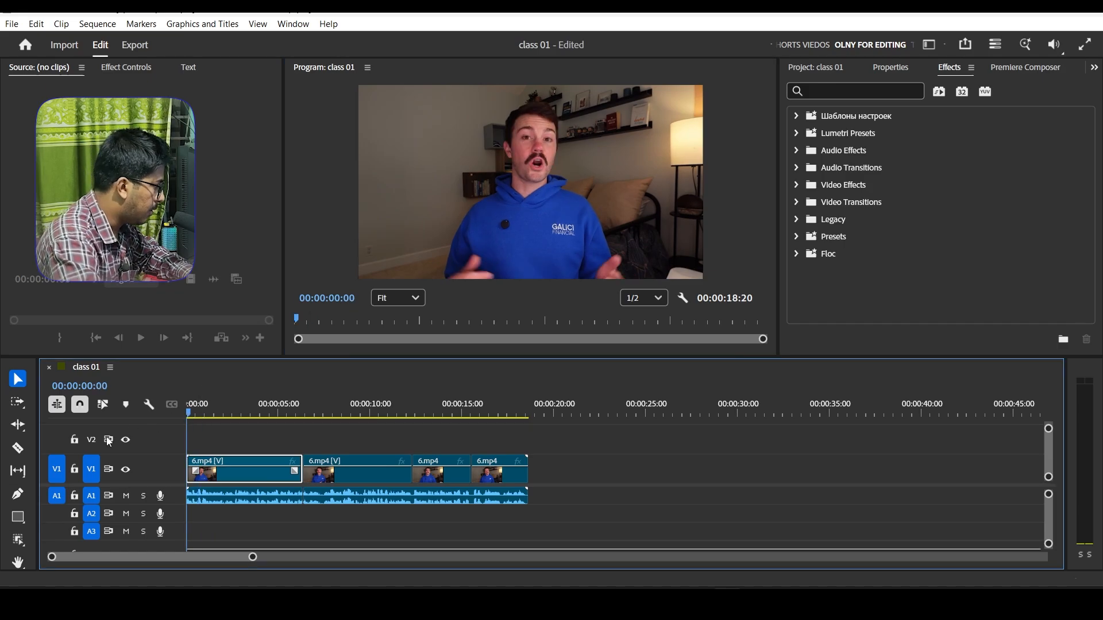
Select the first 6.mp4 video clip on V1 without its audio, and clear the selection again
left_click(229, 432)
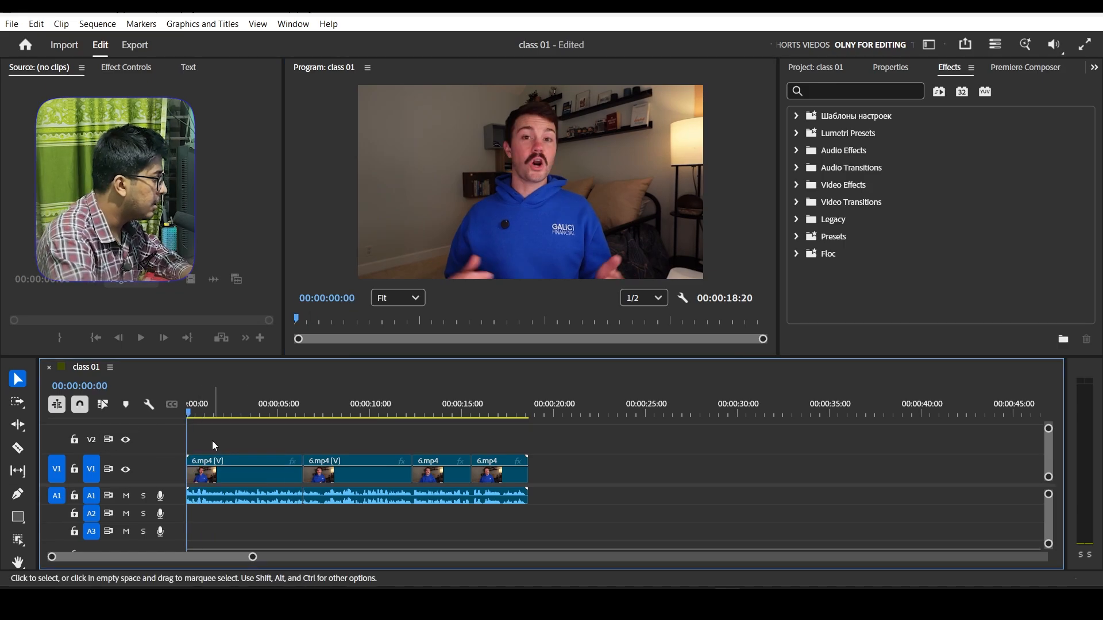
left_click(262, 477)
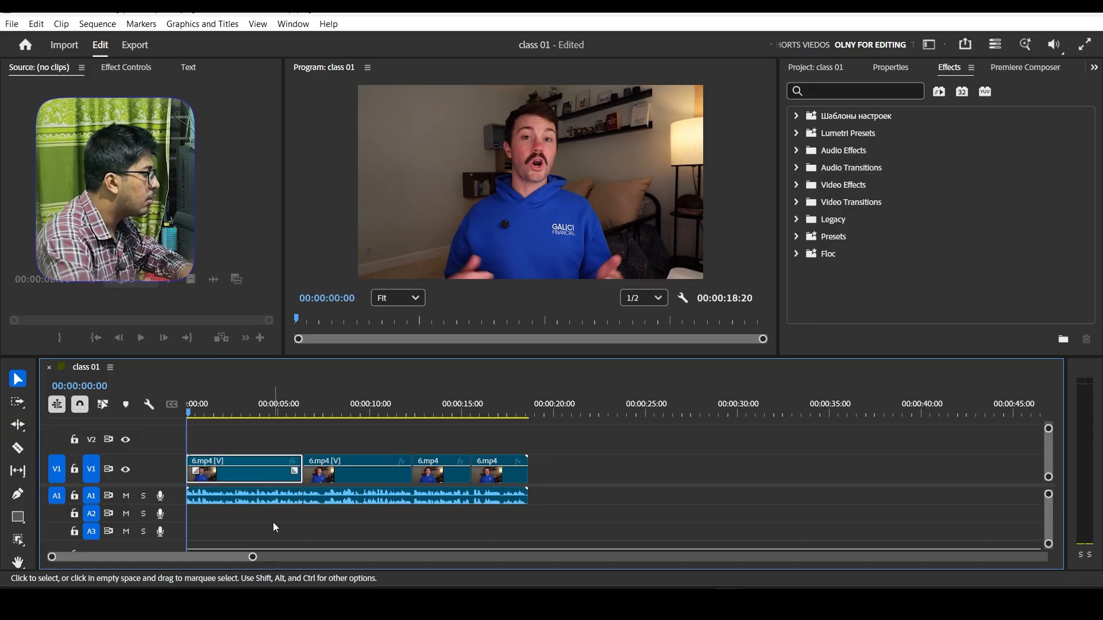
left_click(274, 523)
left_click(272, 477)
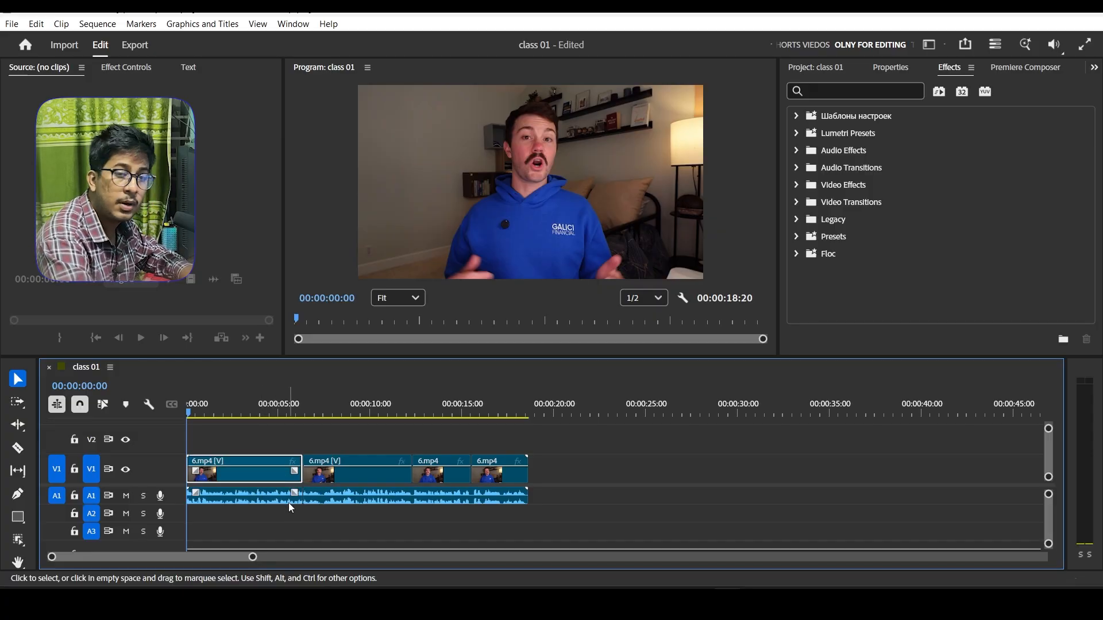
left_click(256, 529)
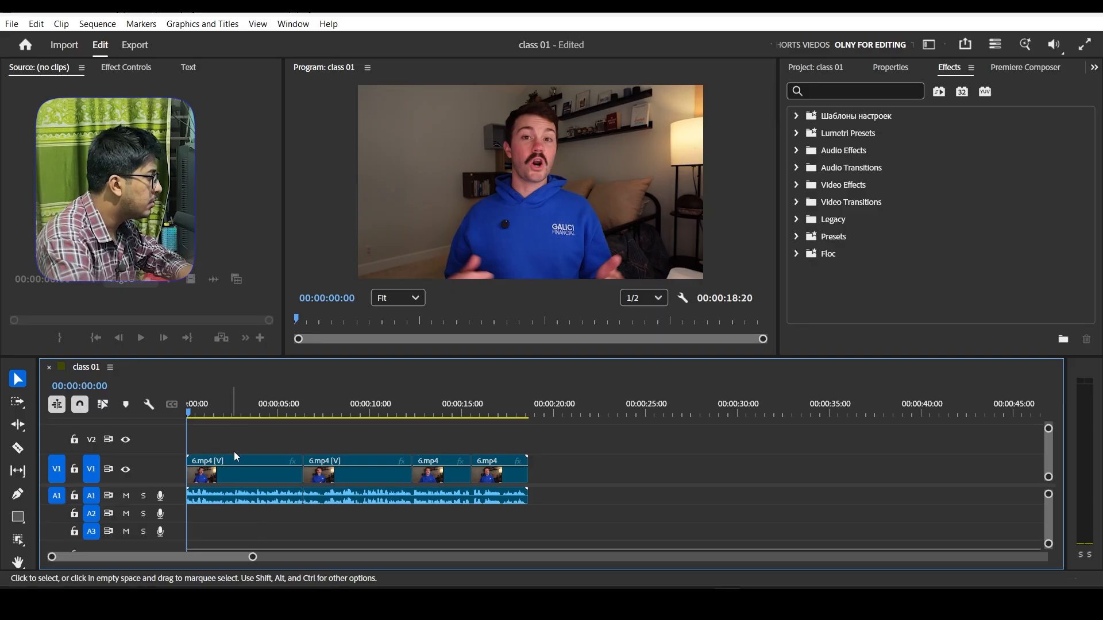
Turn on linked selection, and select the first and second 6.mp4 clips in turn together with their audio
left_click(102, 406)
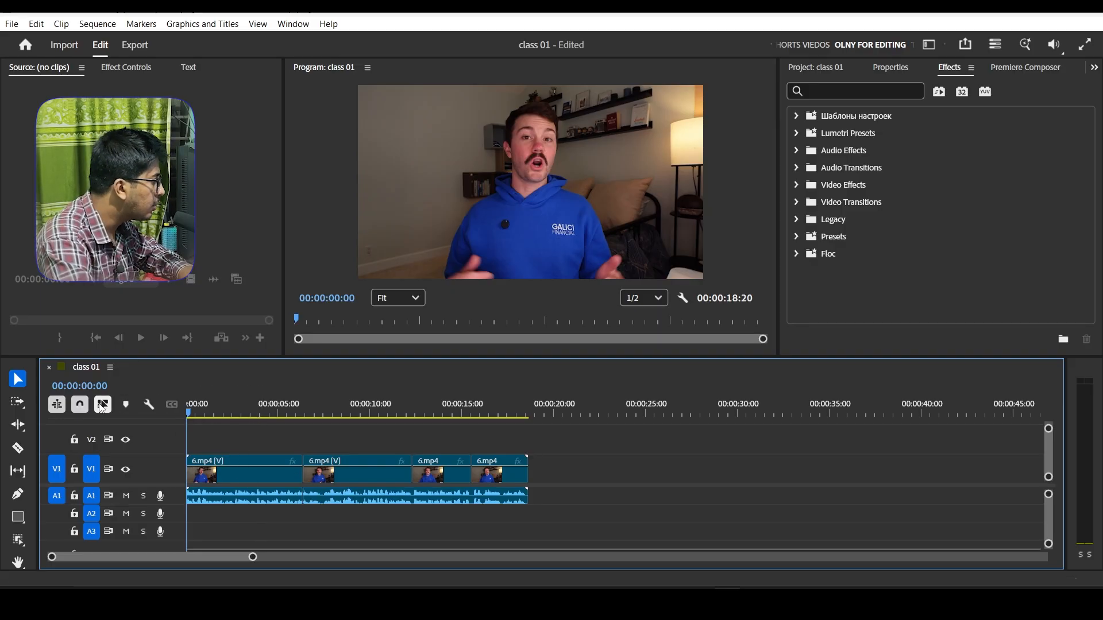
left_click(245, 476)
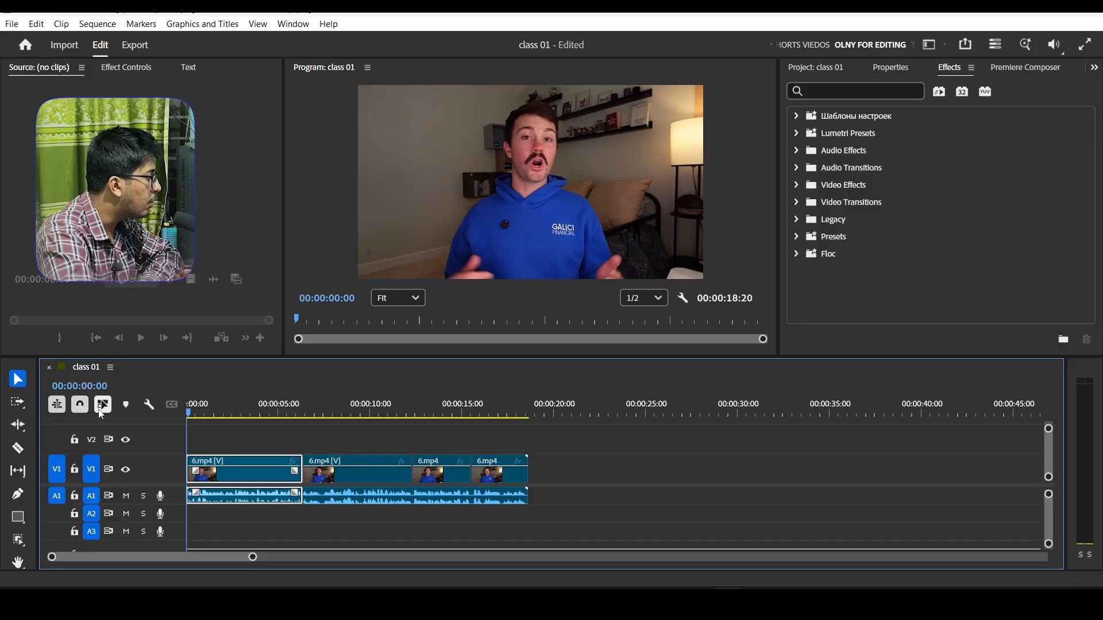
left_click(340, 478)
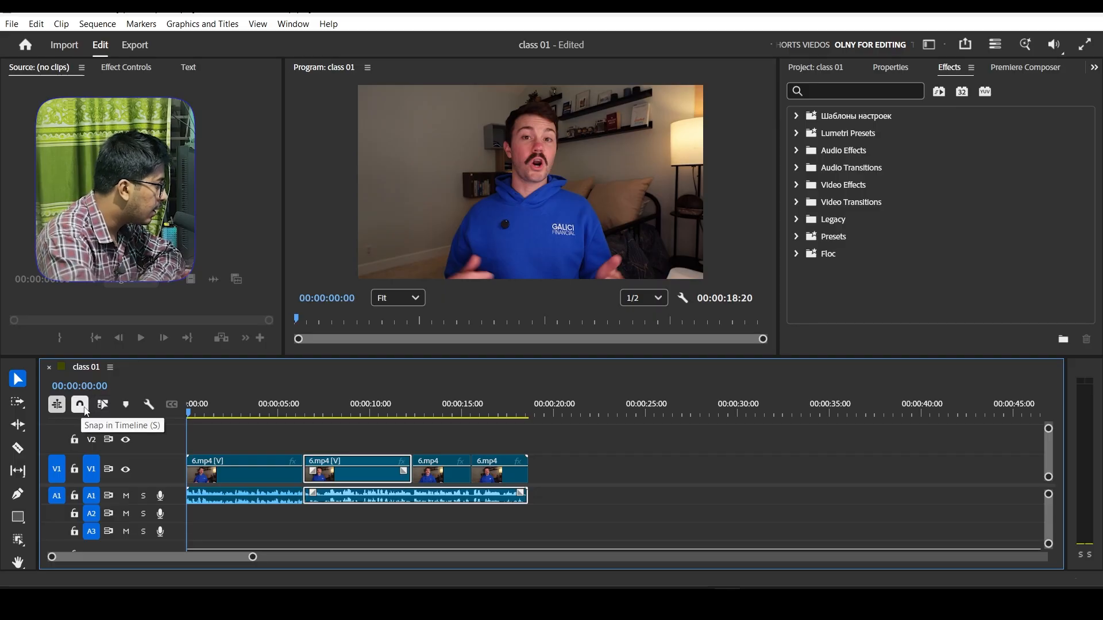
Turn off snapping, place the playhead at 00:00:06:10, and move the second clip's video to about 00:00:22:09 on V1
left_click(84, 408)
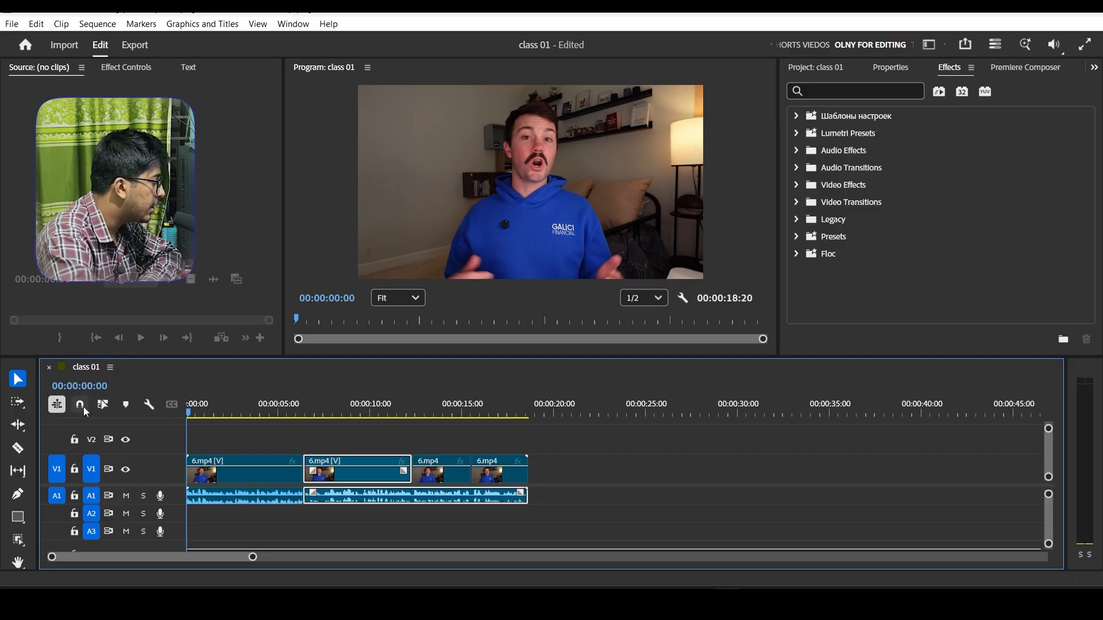
left_click(303, 414)
left_click_drag(357, 472, 638, 492)
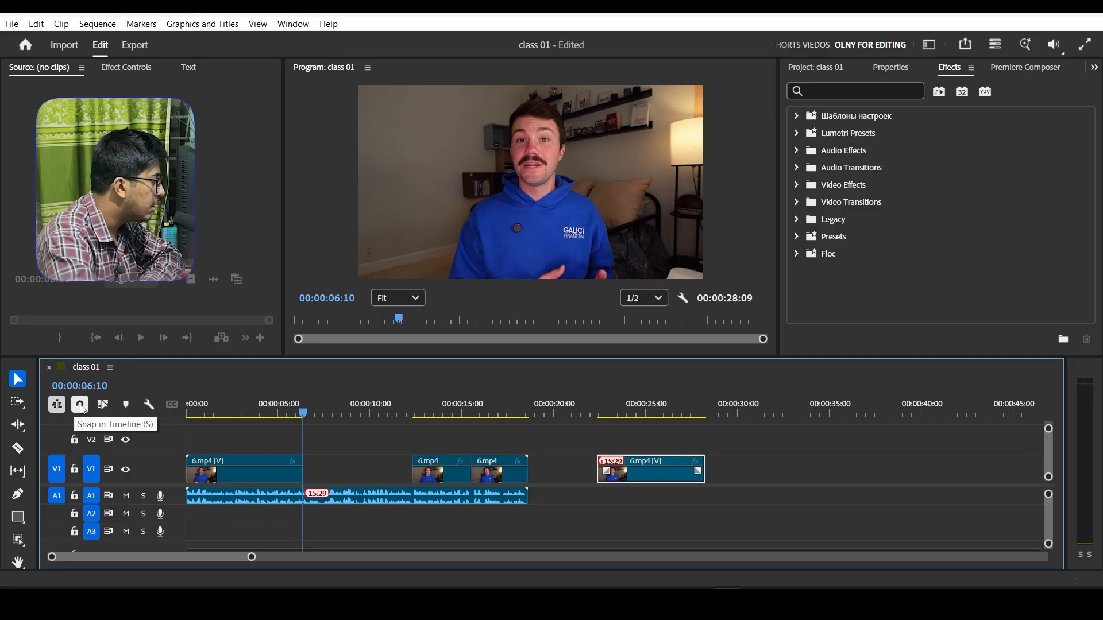
Try moving the separated clip with snapping off, and use snapping to return it to its gap at 00:00:06:10
left_click(80, 405)
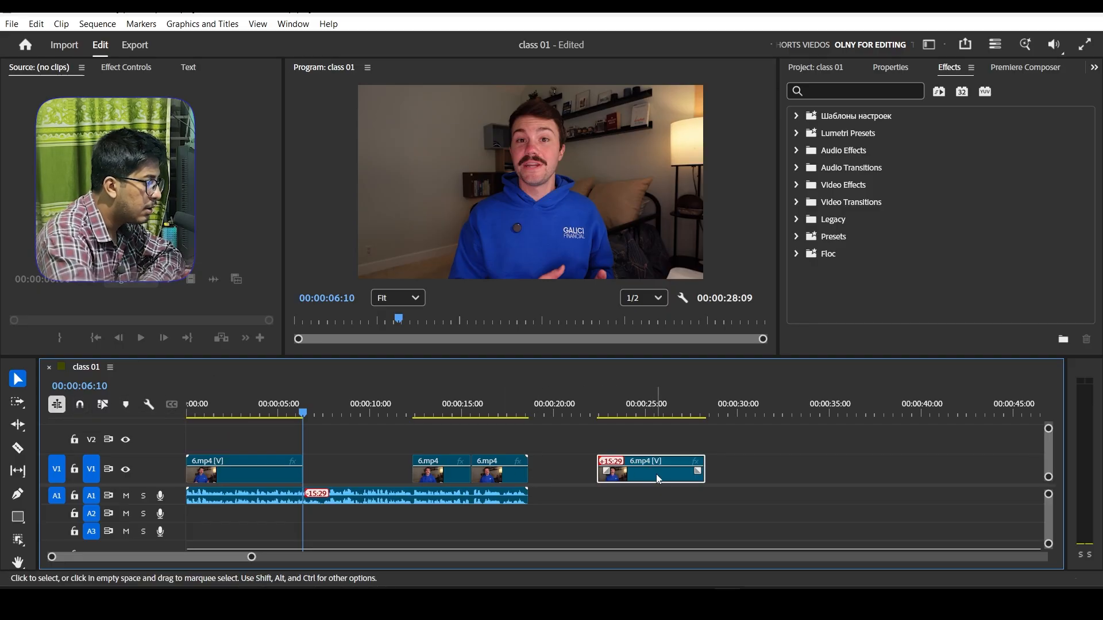
left_click_drag(646, 477, 739, 507)
key("Escape")
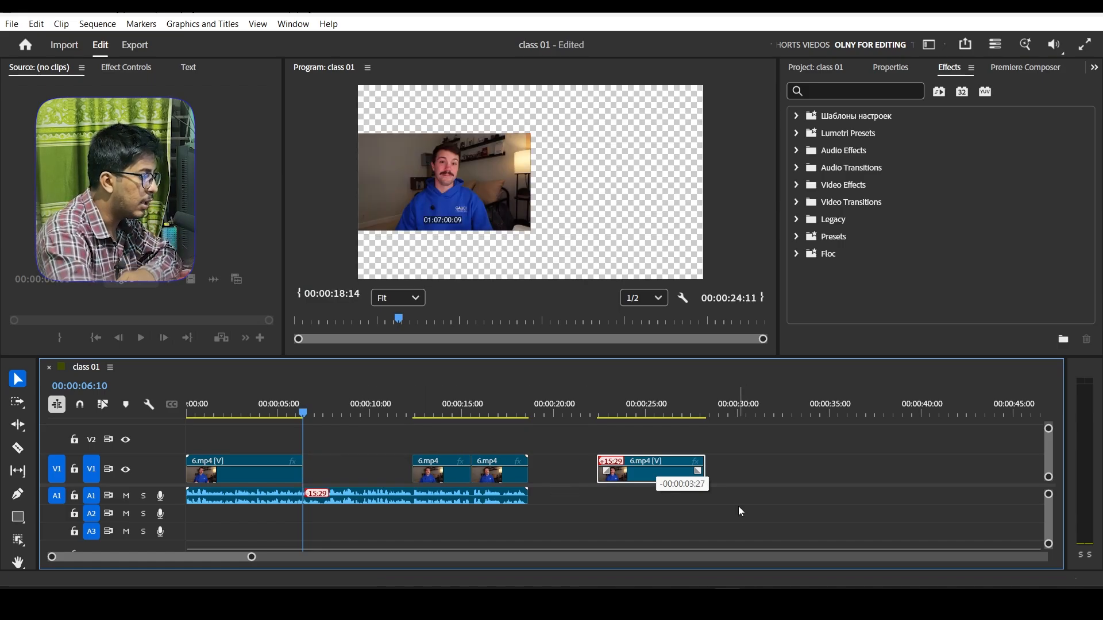
left_click(80, 404)
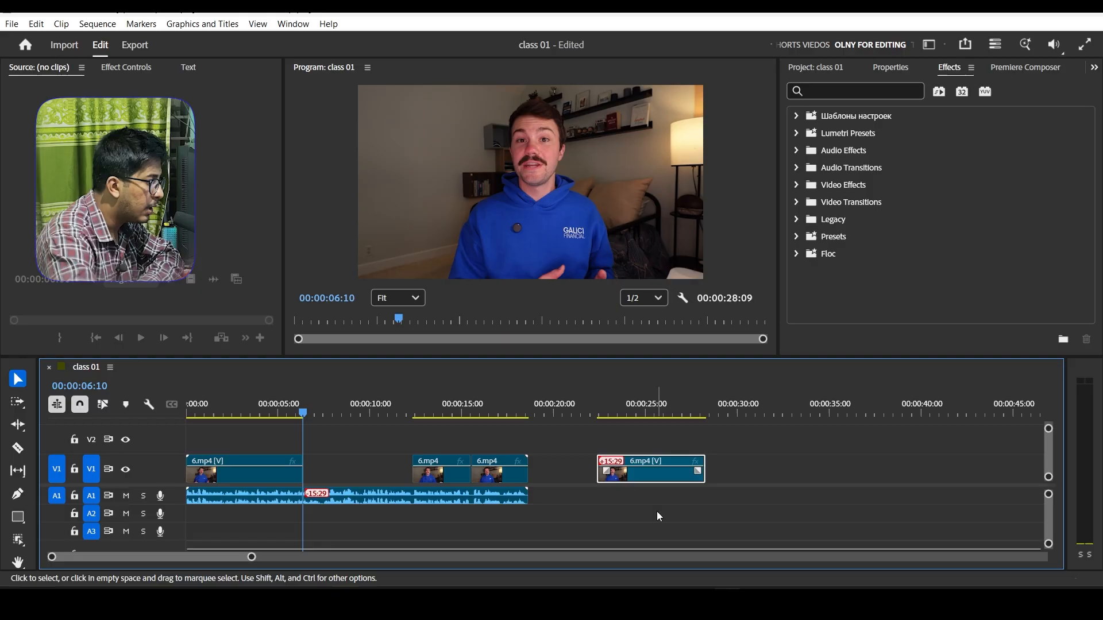
left_click_drag(652, 482, 363, 474)
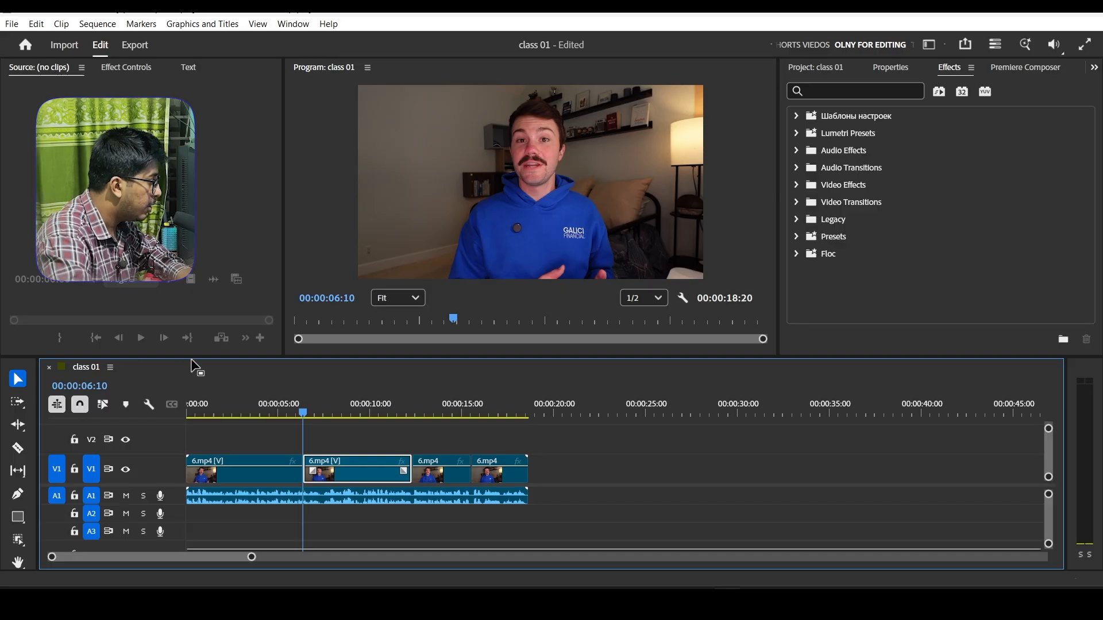
Enlarge the timeline area, and add one video track after Video 3 and two standard audio tracks after Audio 3
left_click_drag(201, 311, 204, 228)
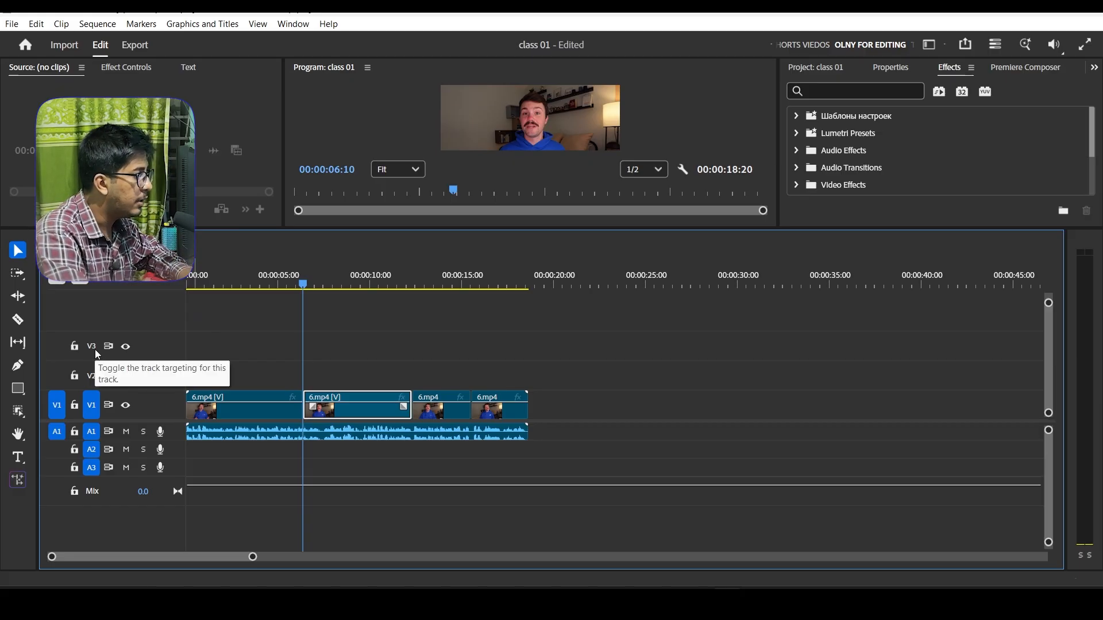
right_click(111, 316)
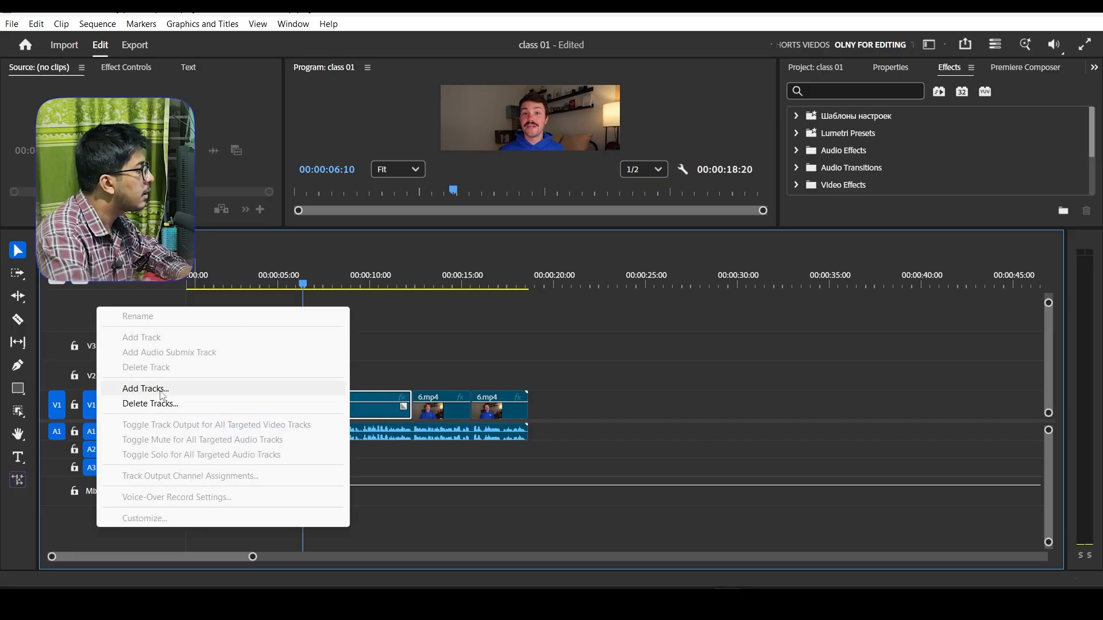
left_click(162, 393)
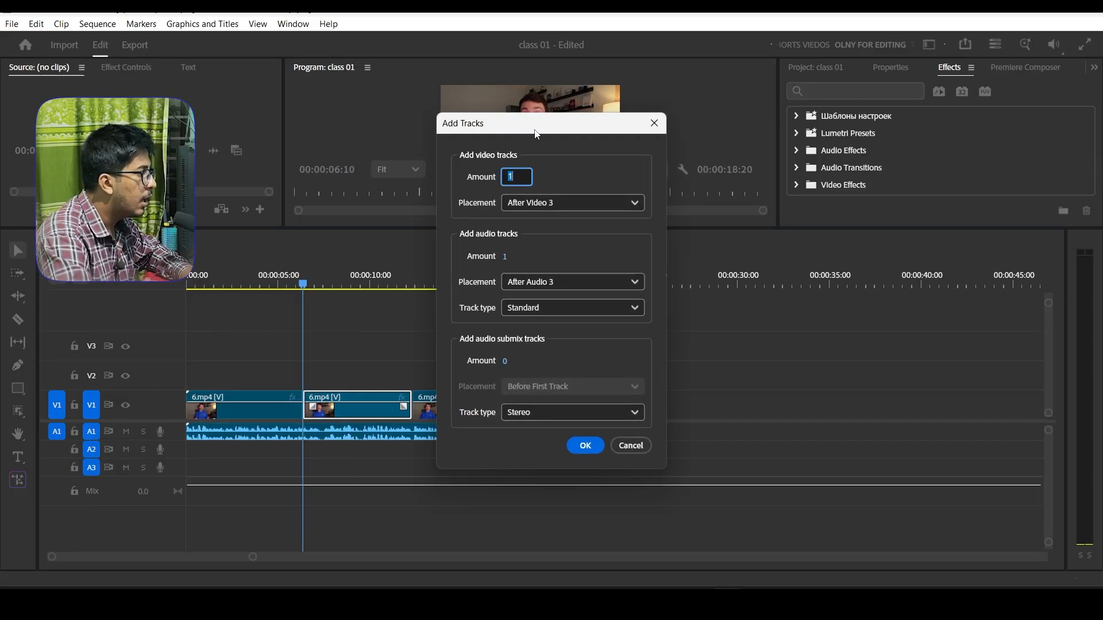
left_click_drag(537, 134, 577, 142)
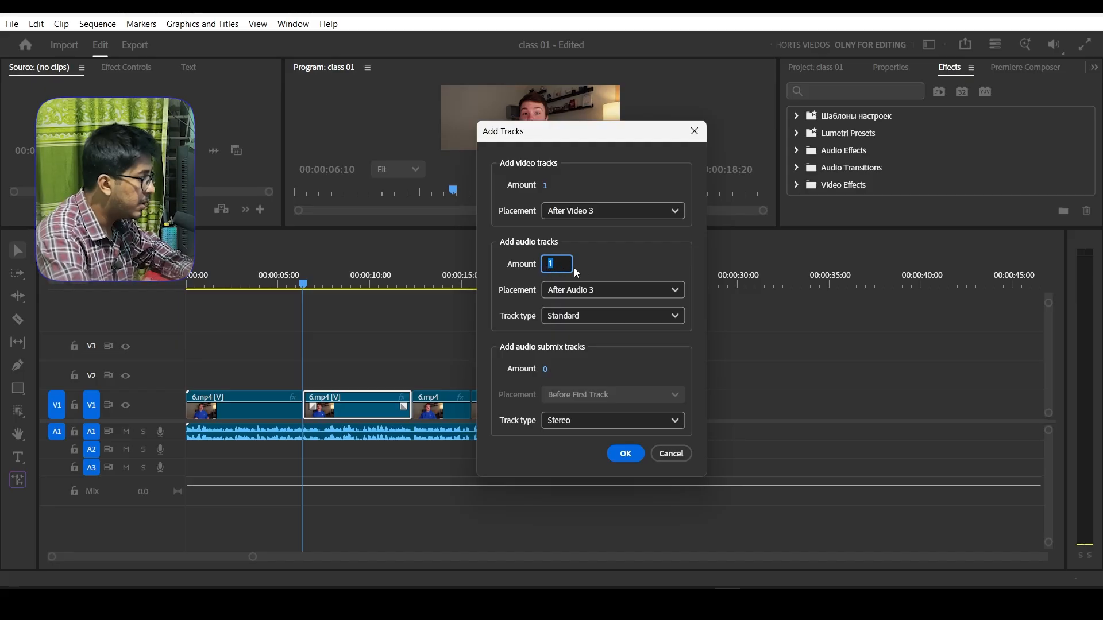
type("2")
left_click(578, 258)
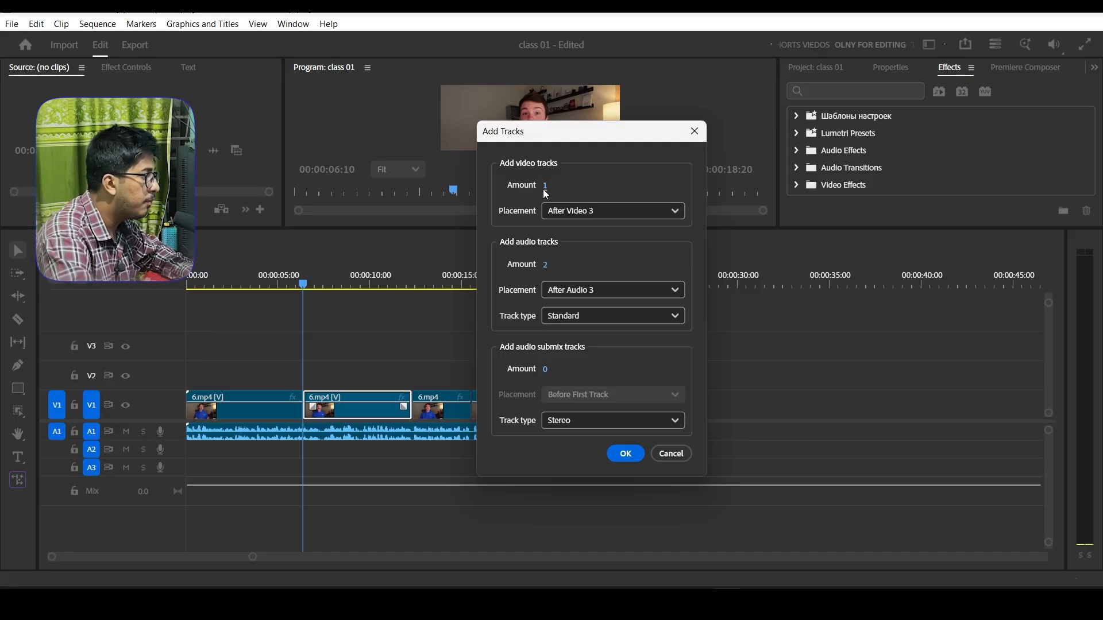
left_click(546, 187)
left_click(597, 186)
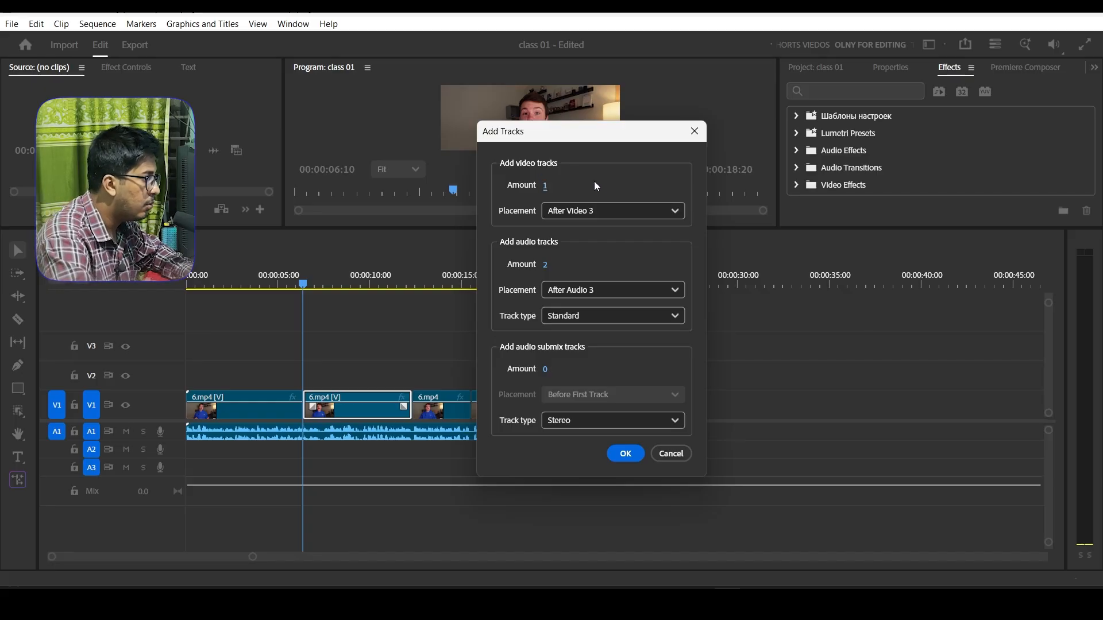
left_click(626, 454)
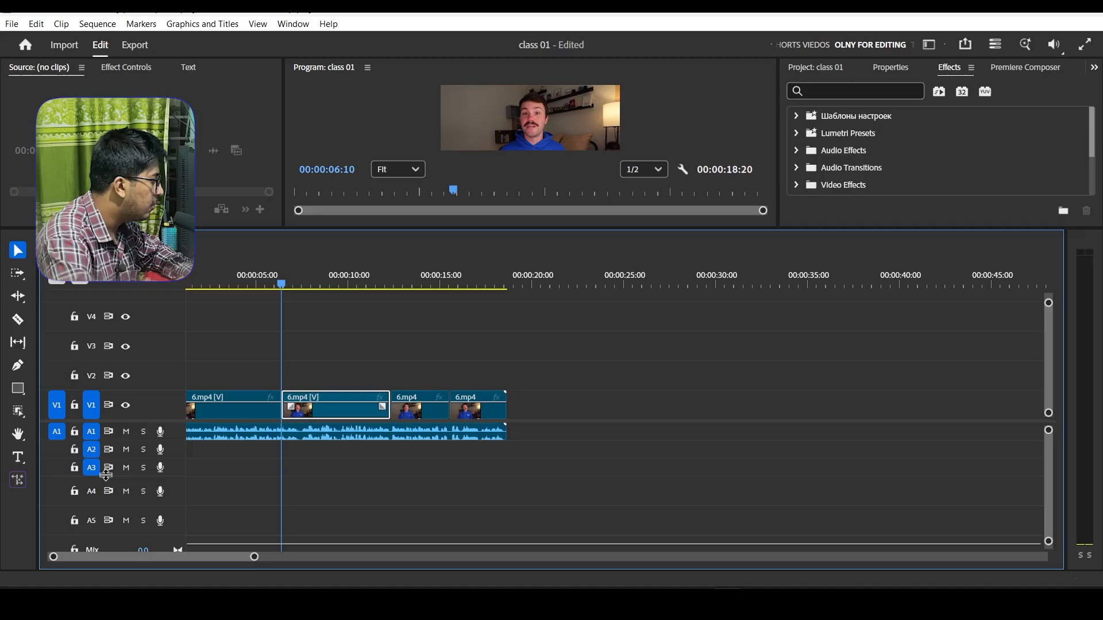
Delete the empty video track V4 from the sequence
scroll(108, 366, "up", 1)
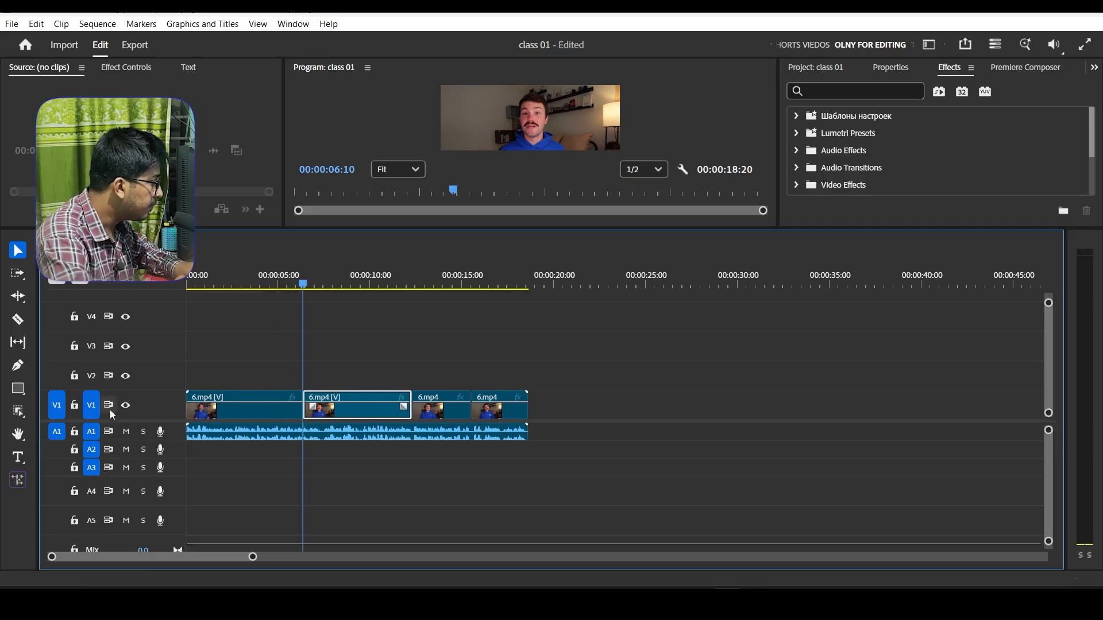
scroll(165, 360, "down", 1)
scroll(164, 360, "up", 1)
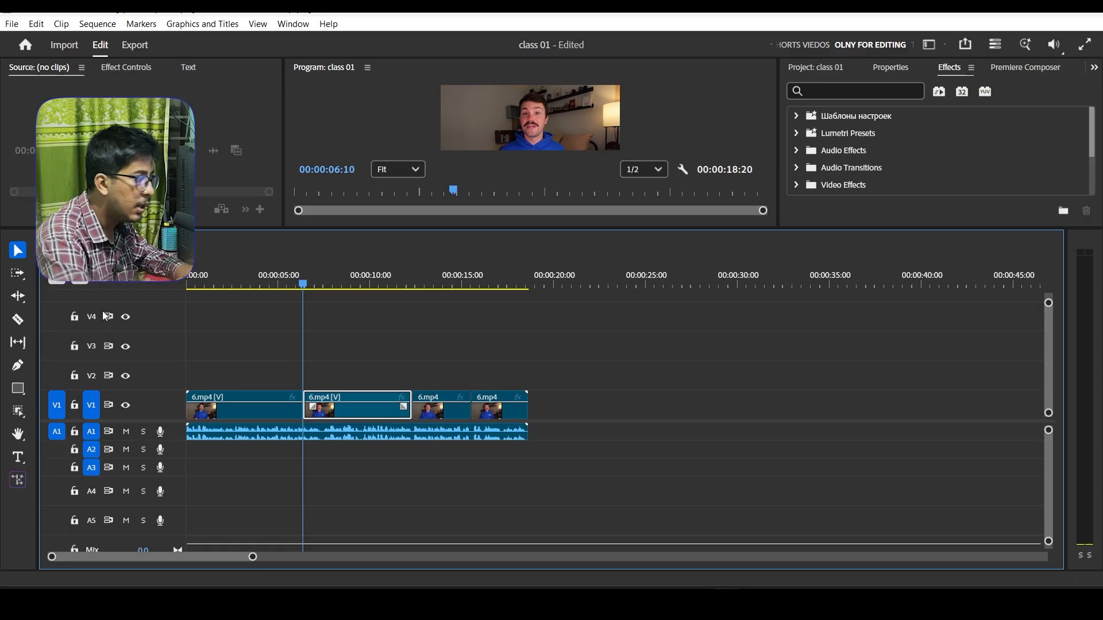
right_click(160, 315)
left_click(210, 378)
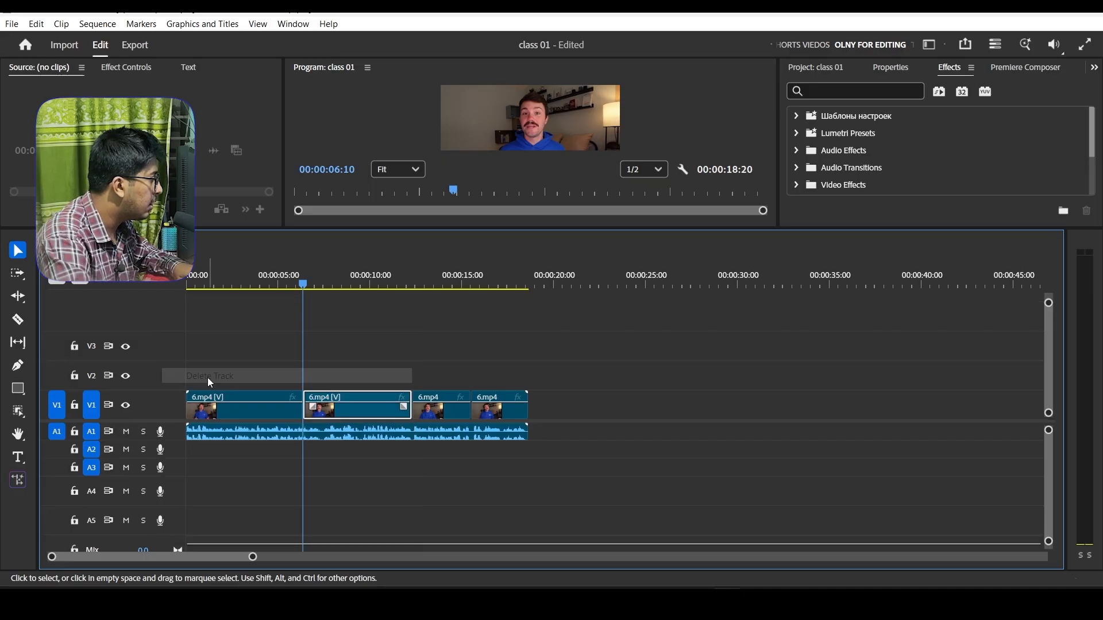
Delete the empty audio track A4 on its own, cancelling the dialog for deleting multiple tracks
right_click(170, 492)
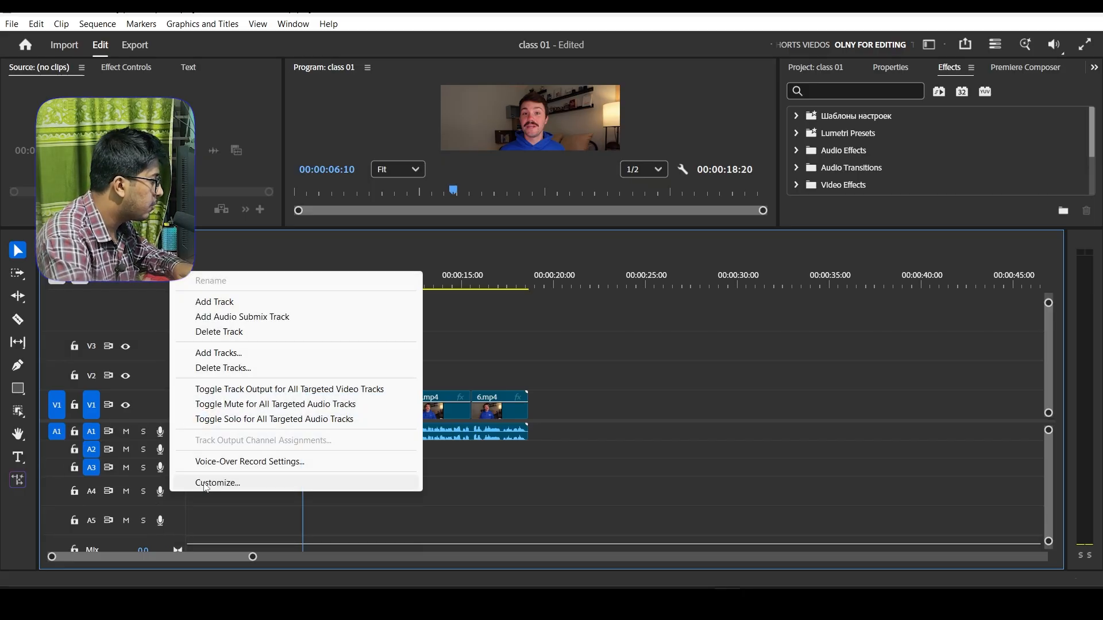
left_click(224, 368)
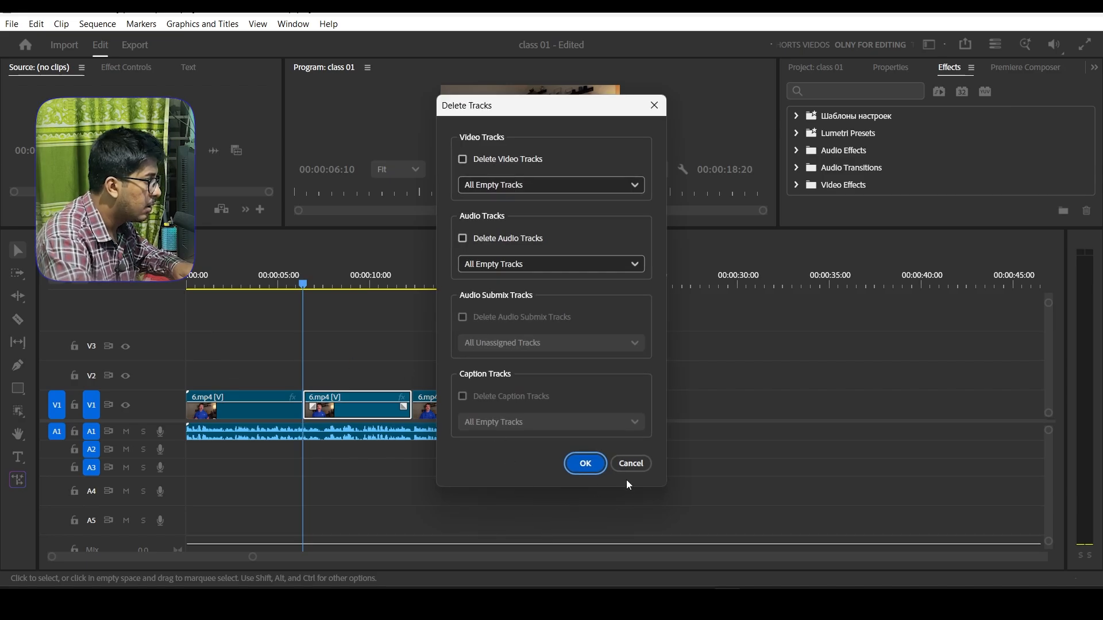
left_click(629, 463)
right_click(174, 493)
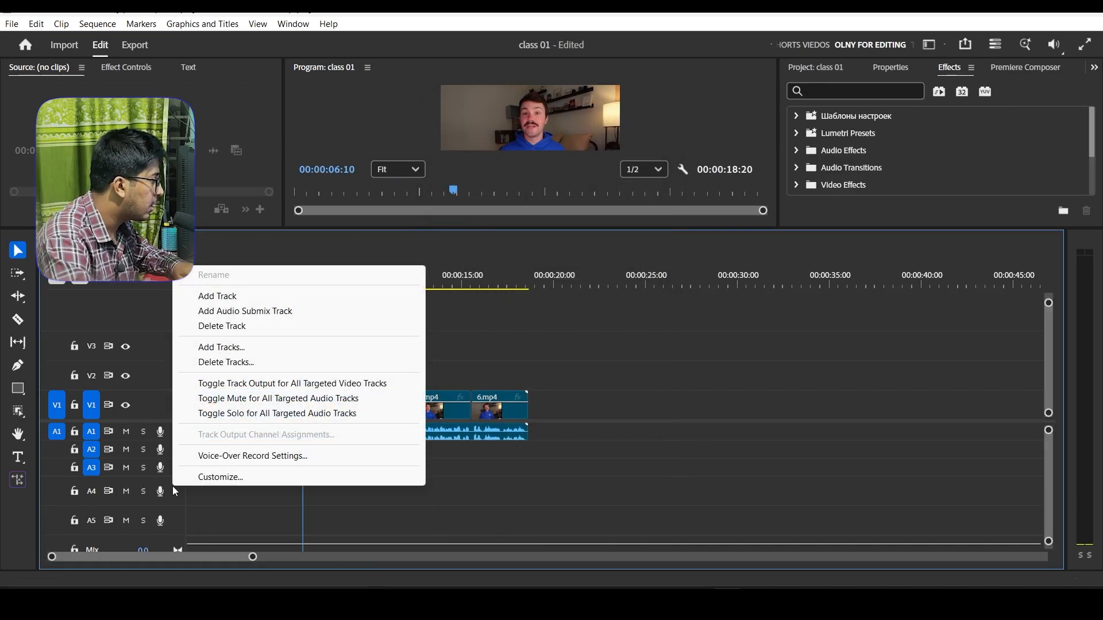
left_click(232, 327)
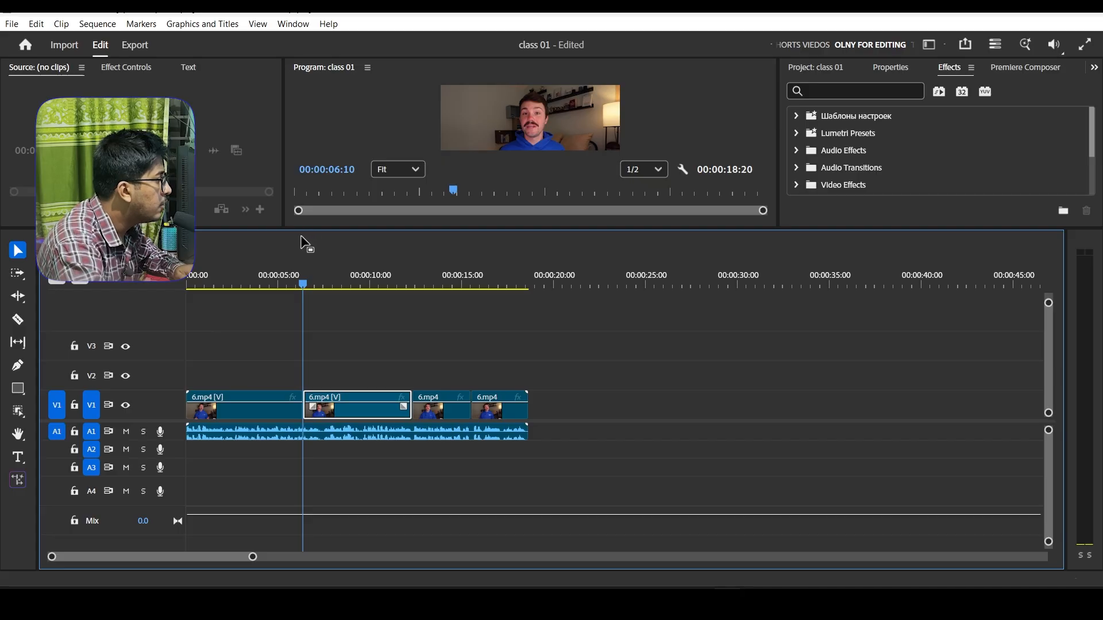
Reduce the timeline area's height, return the playhead to the sequence start, and enlarge the video track section
left_click_drag(294, 228, 315, 287)
key("Home")
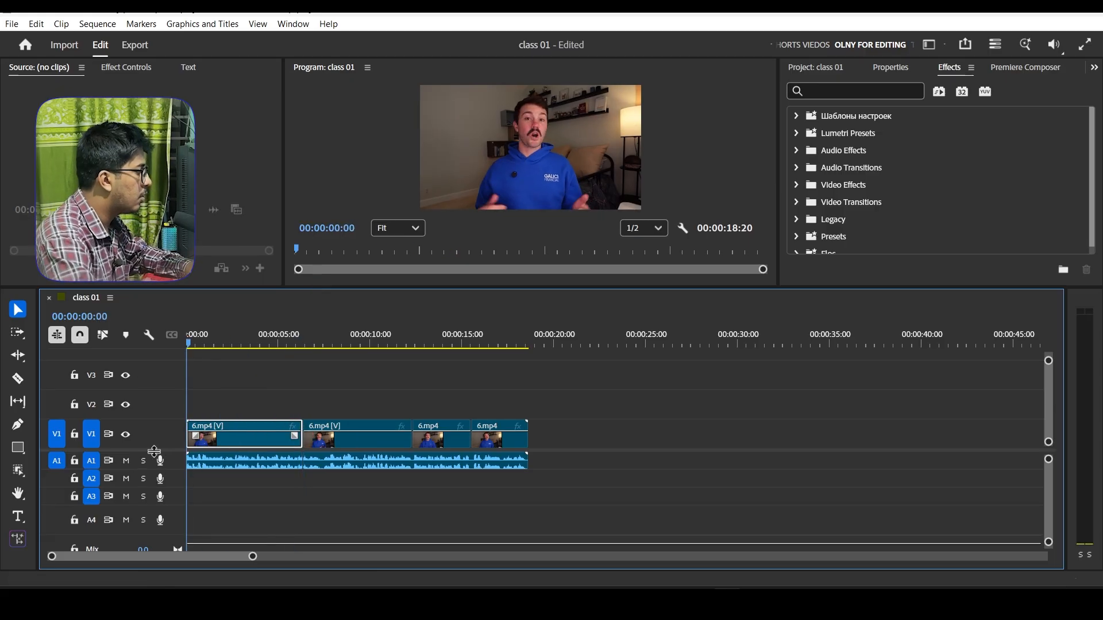
left_click_drag(159, 452, 159, 472)
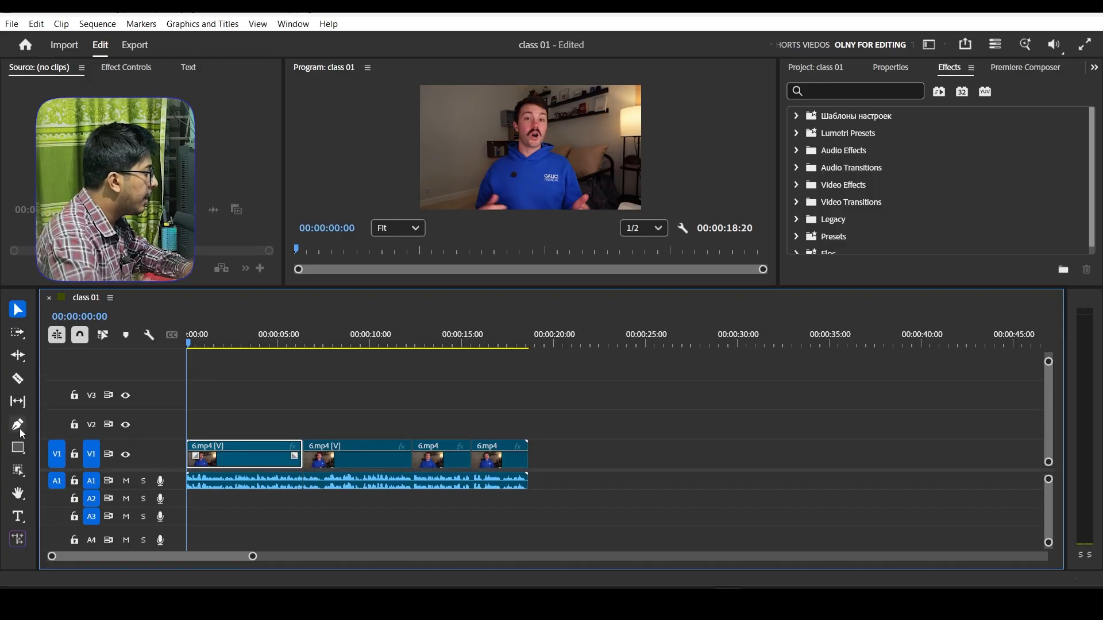
Draw a rectangle beside the man, over the wall in the program preview, with the Rectangle Tool
left_click(19, 451)
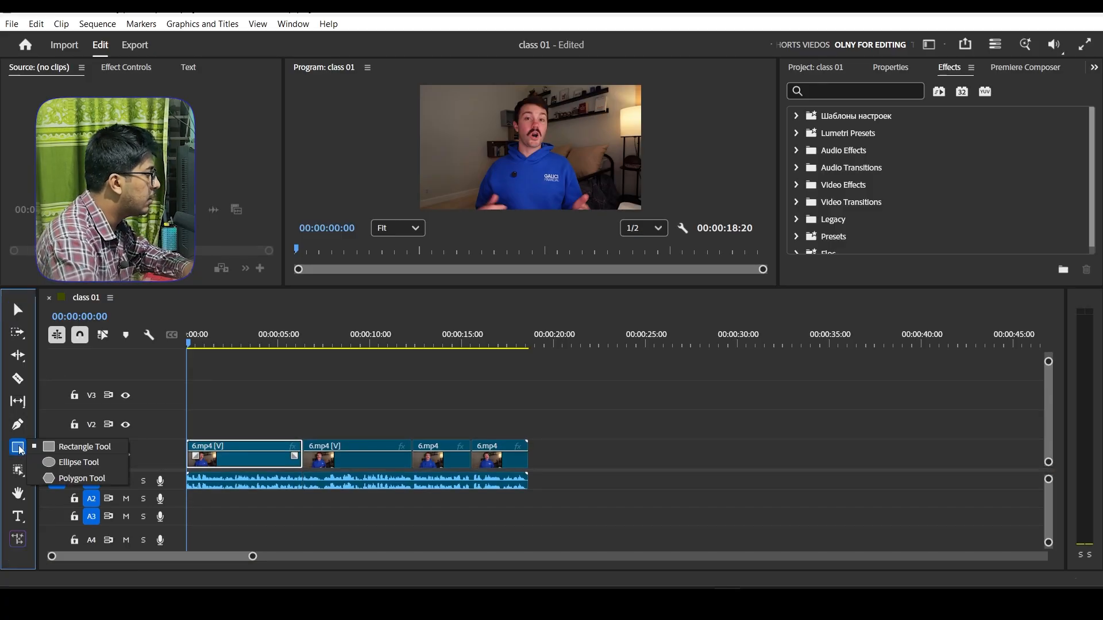
left_click(86, 447)
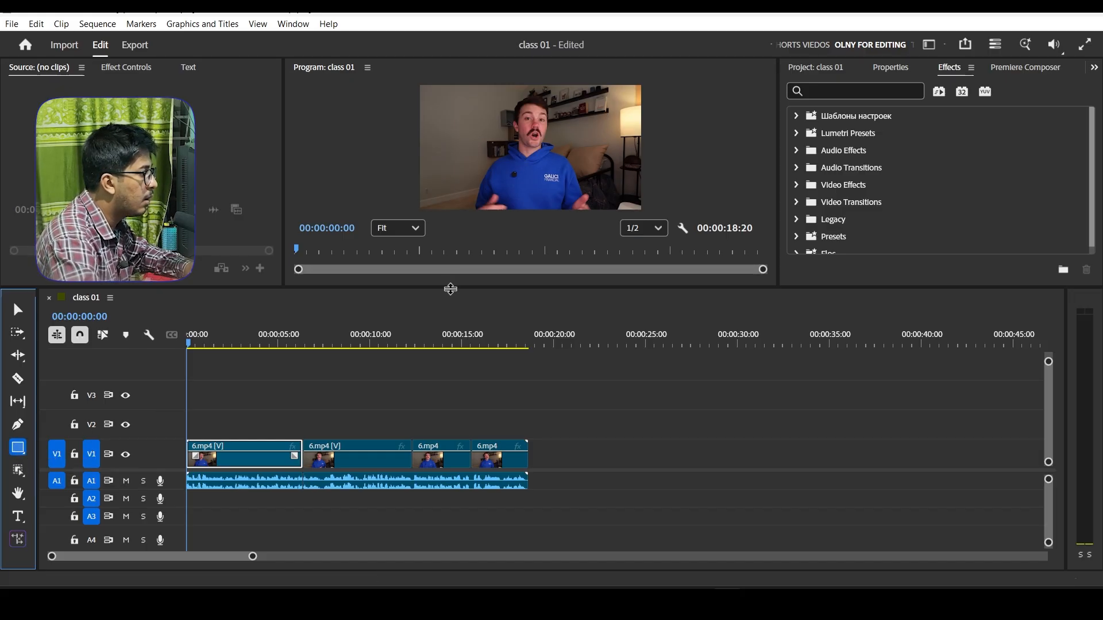
mouse_move(429, 118)
left_mouse_down()
mouse_move(480, 151)
mouse_move(484, 167)
left_mouse_up()
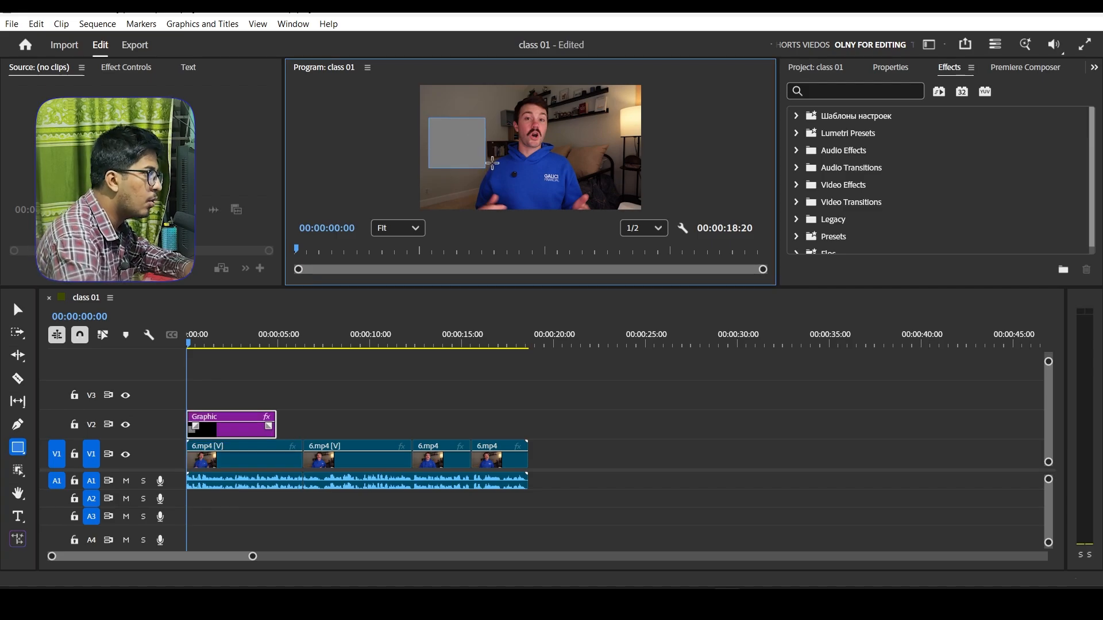
Draw an ellipse on the lamp side of the program preview with the Ellipse Tool
left_click(19, 453)
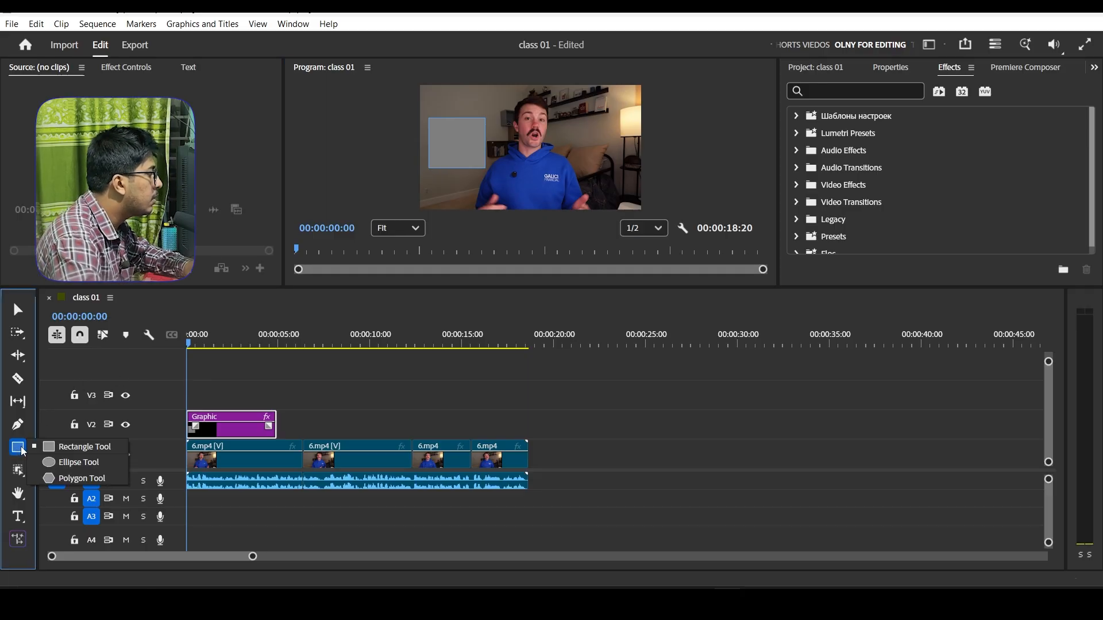
left_click(73, 463)
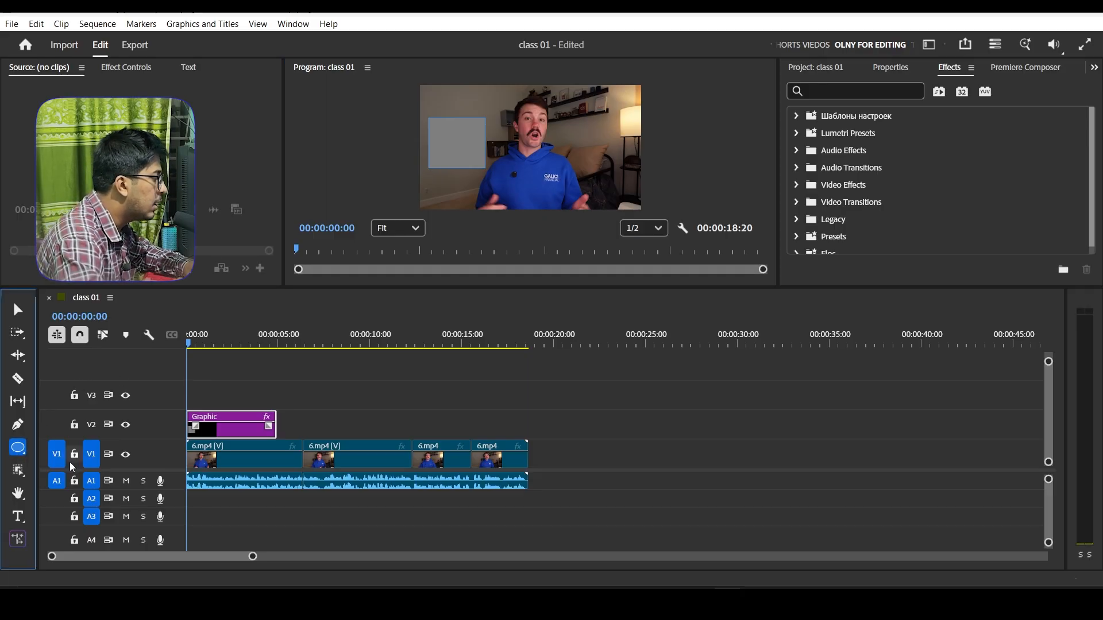
mouse_move(577, 122)
left_mouse_down()
mouse_move(619, 166)
mouse_move(633, 165)
left_mouse_up()
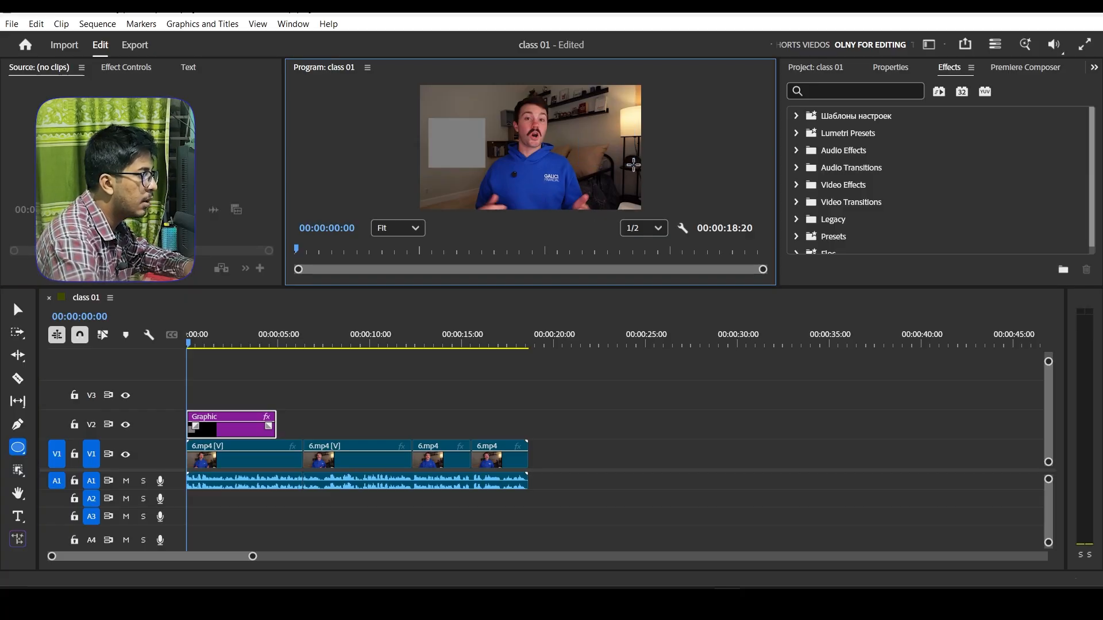
Draw a polygon over the man in the program preview with the Polygon Tool
left_click(18, 447)
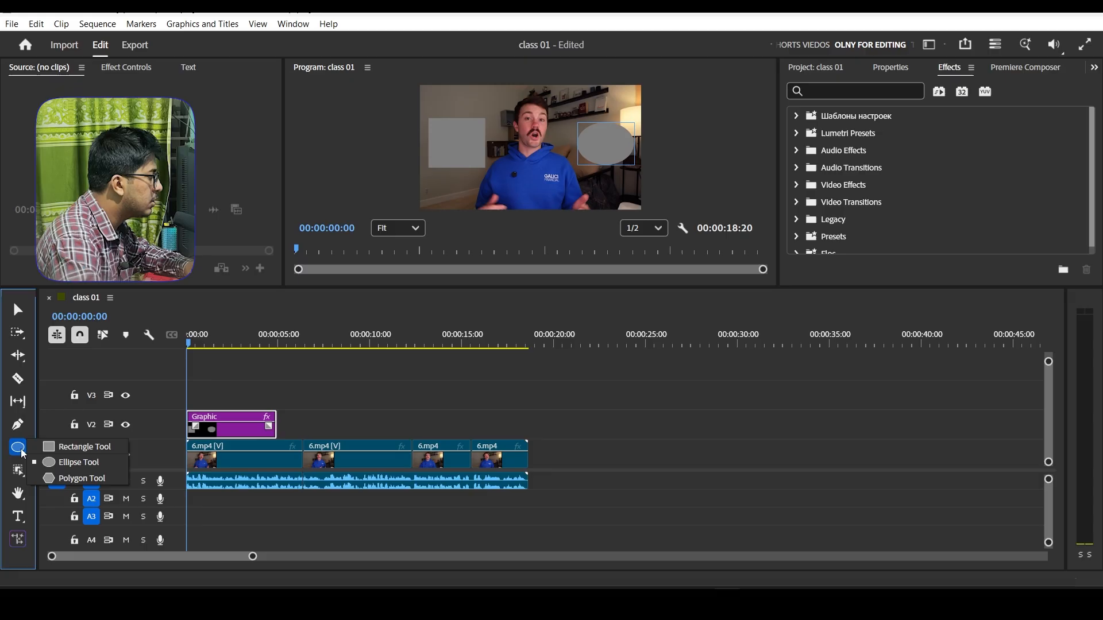
left_click(97, 474)
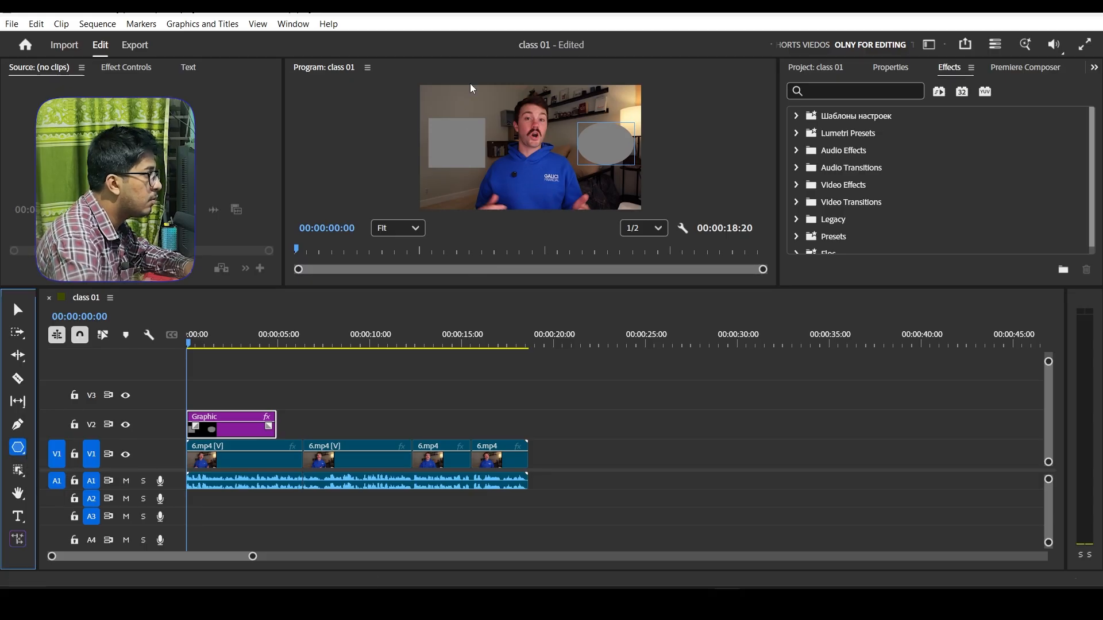
mouse_move(498, 102)
left_mouse_down()
mouse_move(528, 146)
mouse_move(542, 138)
mouse_move(454, 192)
mouse_move(443, 187)
left_mouse_up()
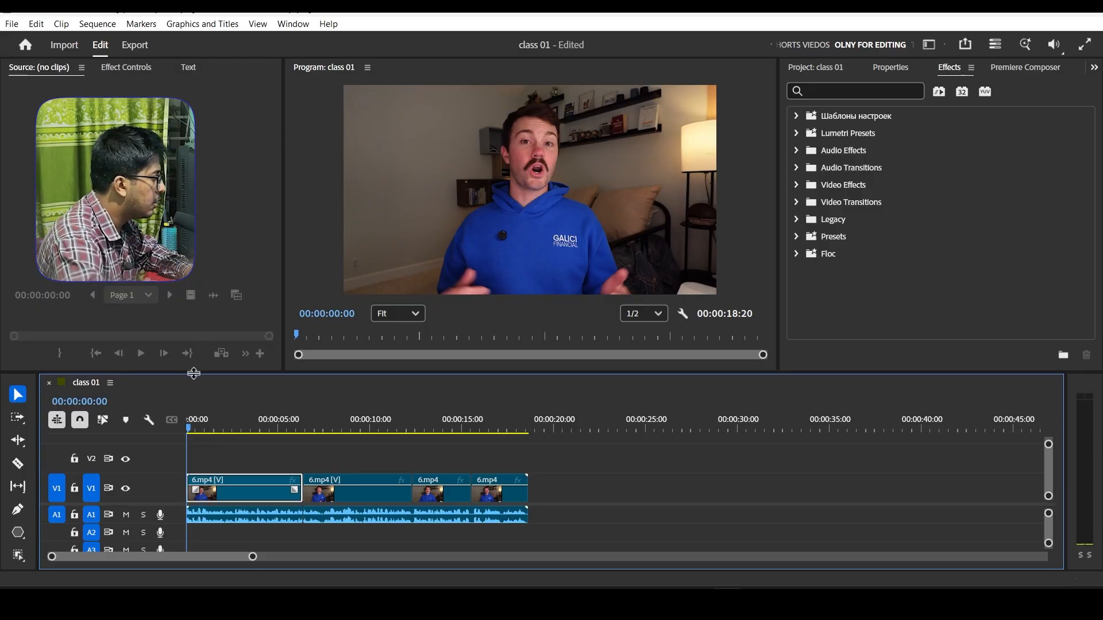
Add the text "new class" over the wall beside the man in the program preview with the Type Tool
left_click_drag(200, 372, 200, 260)
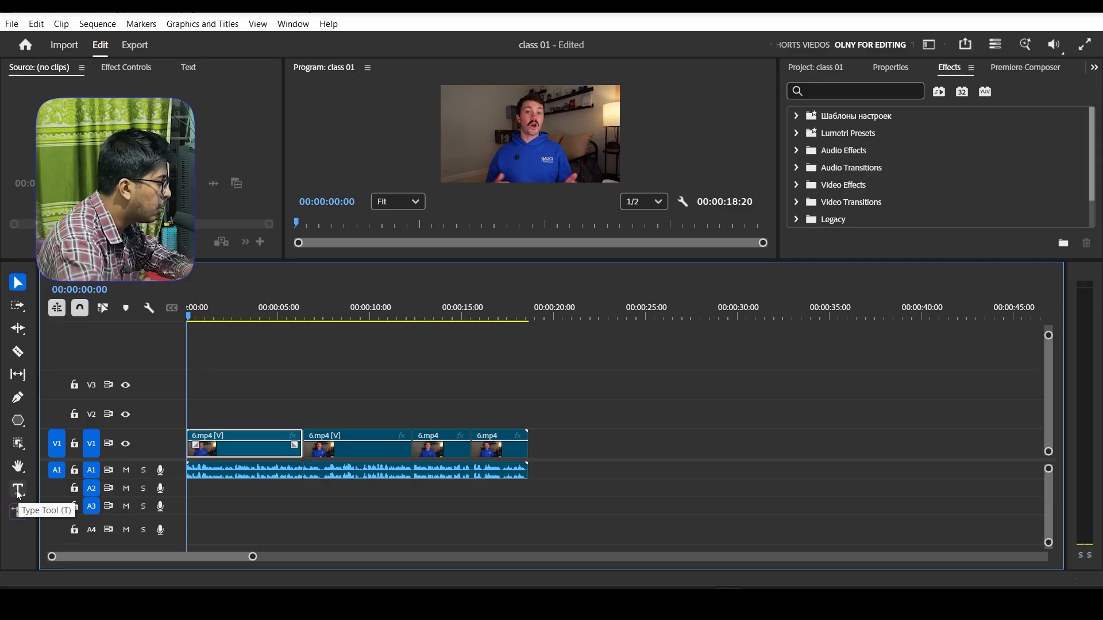
left_click(19, 491)
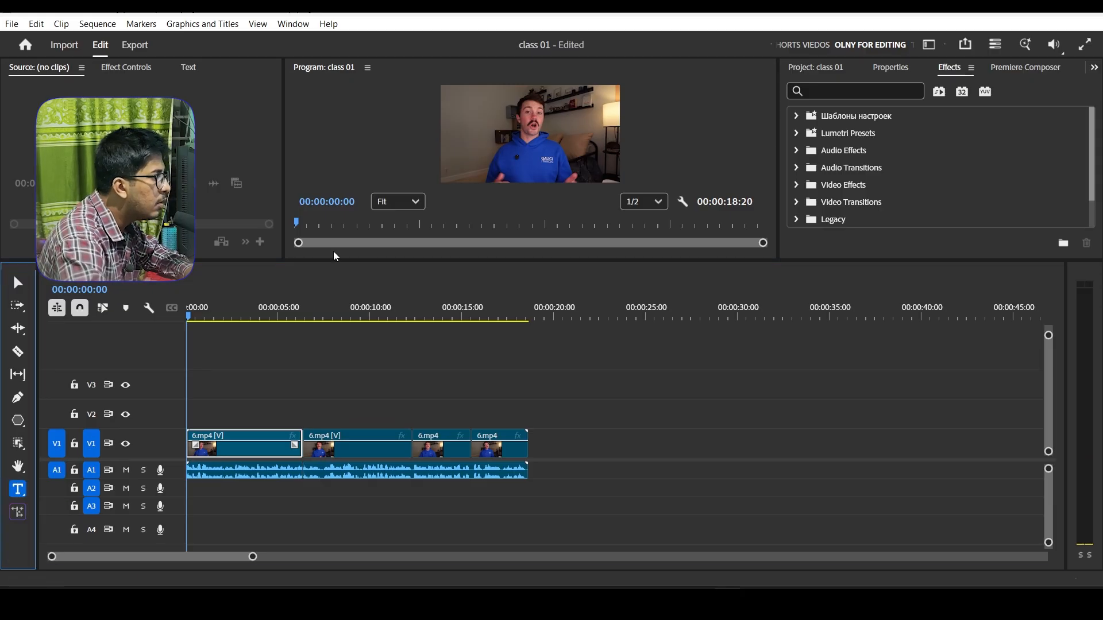
left_click(458, 135)
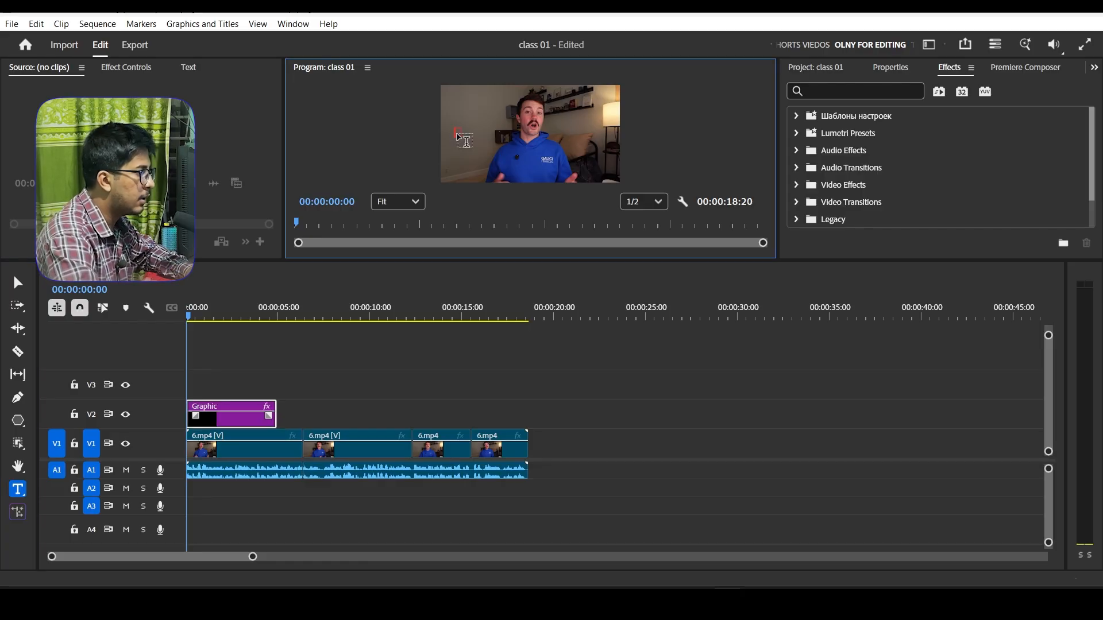
type("ne")
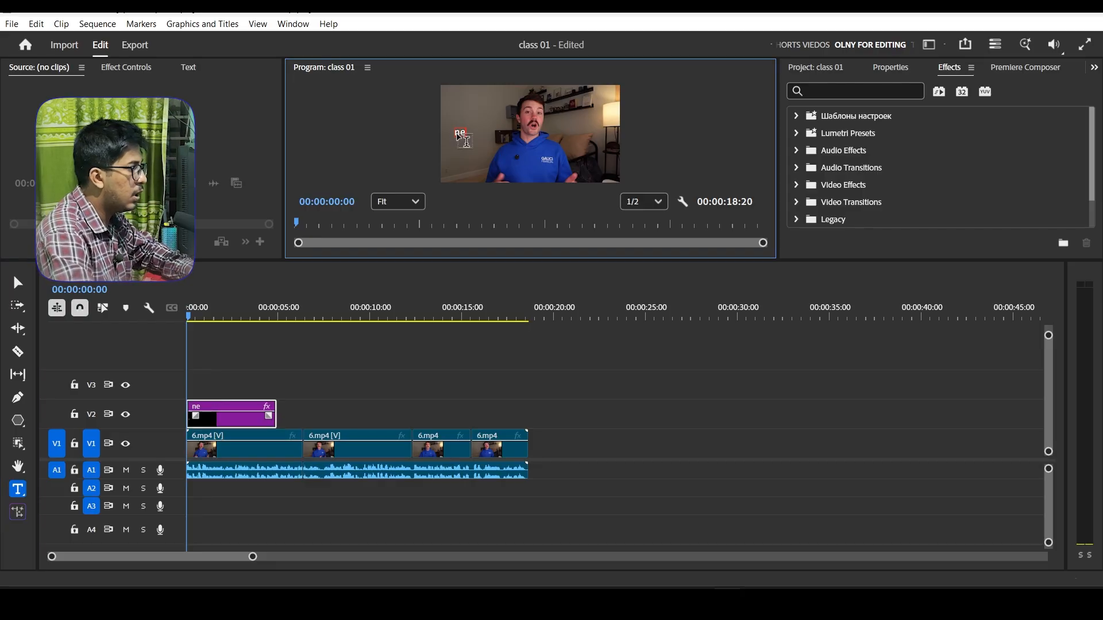
type("w class")
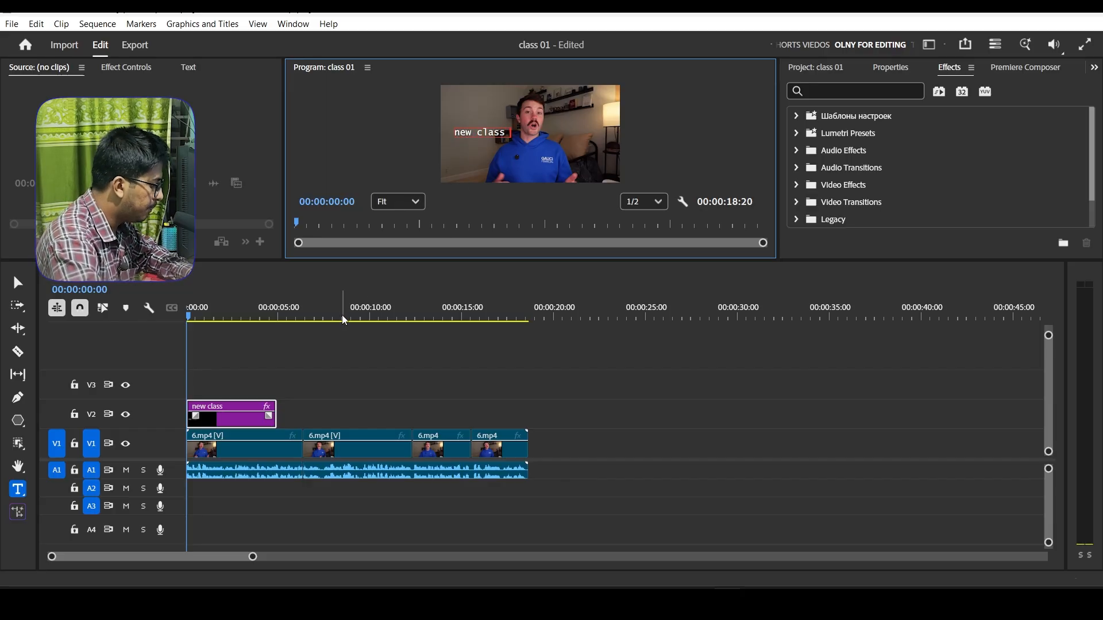
left_click(18, 283)
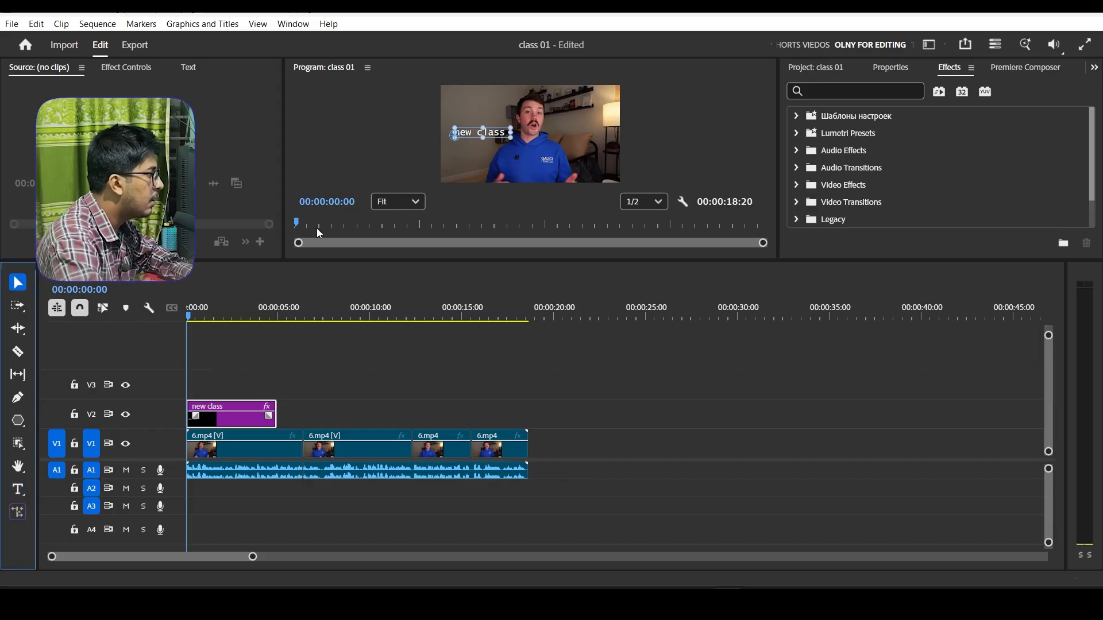
Enlarge the program preview and set the "new class" text's font to Inter in its text properties
left_click_drag(271, 286, 272, 359)
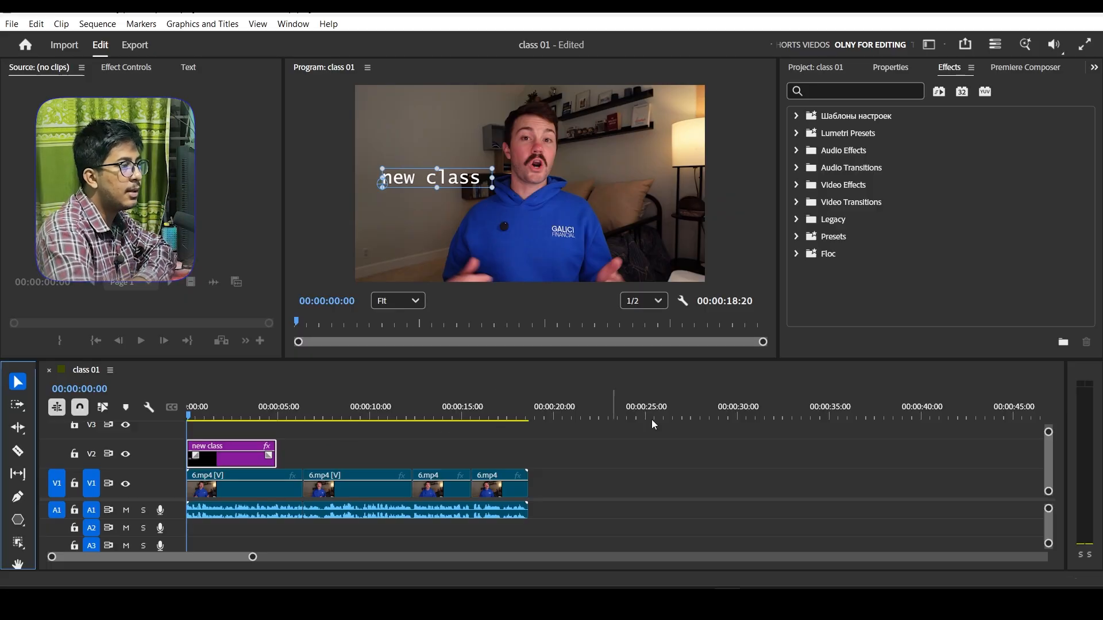
left_click(892, 67)
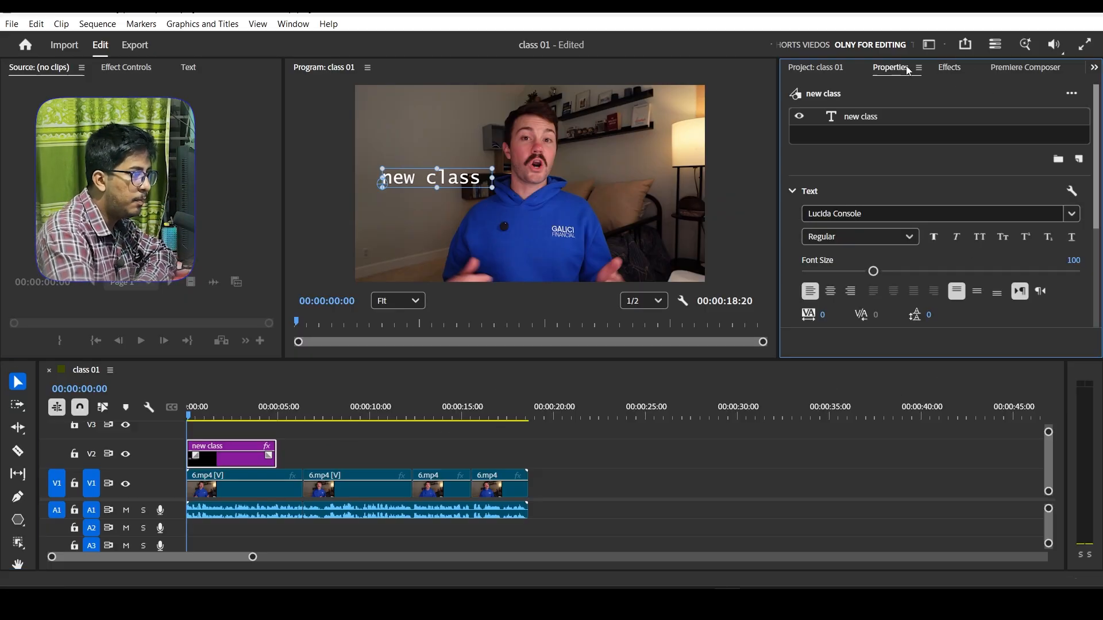
left_click(793, 191)
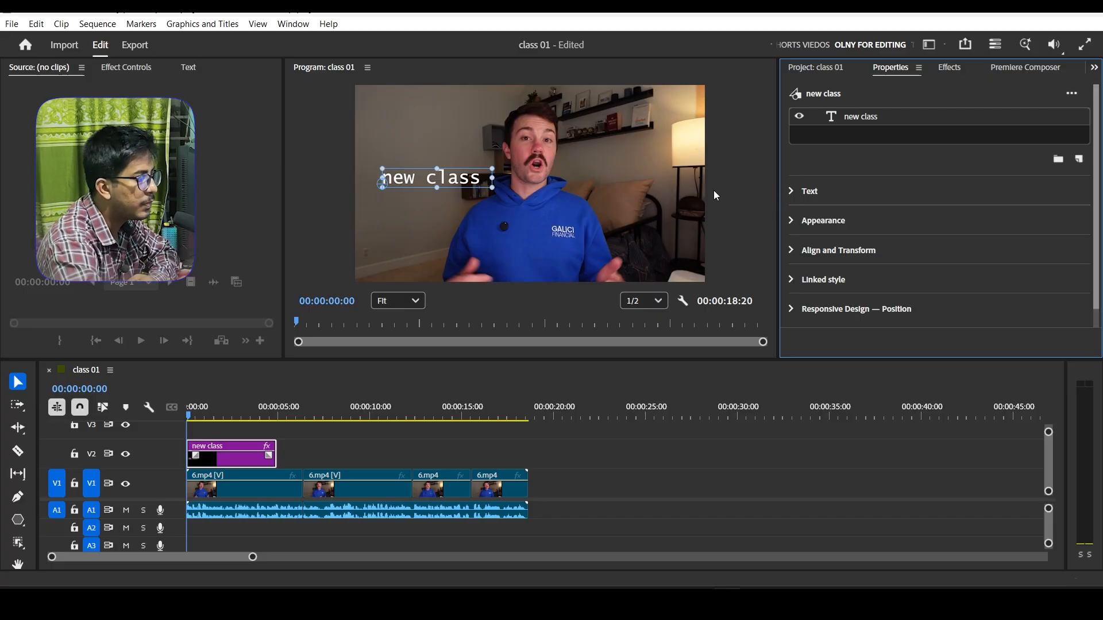
left_click(792, 190)
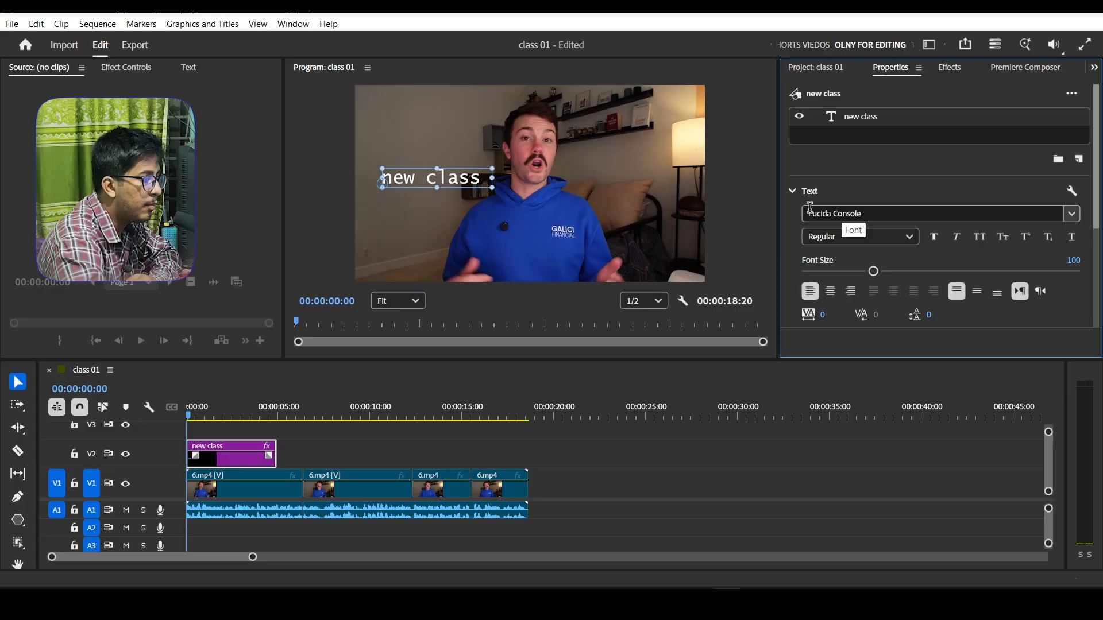
left_click(1072, 220)
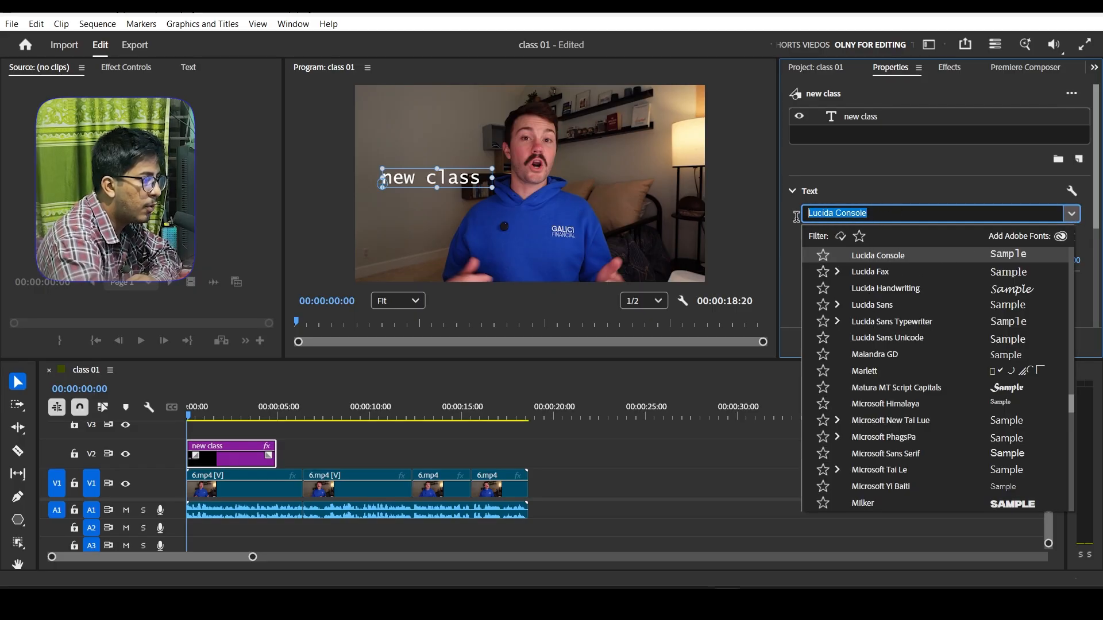
type("inter")
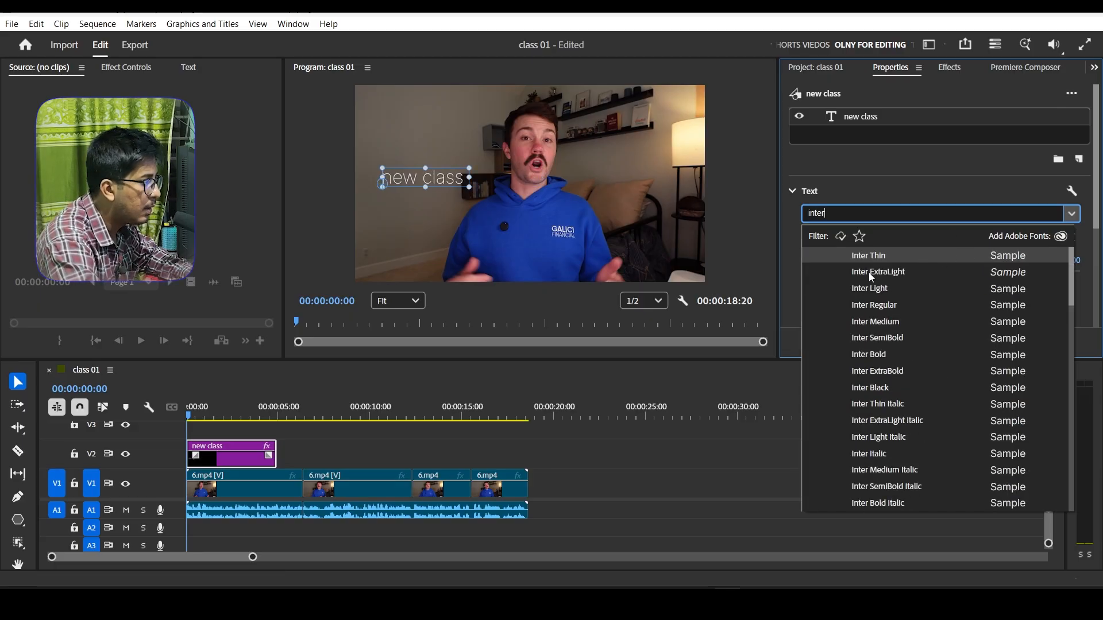
key("Return")
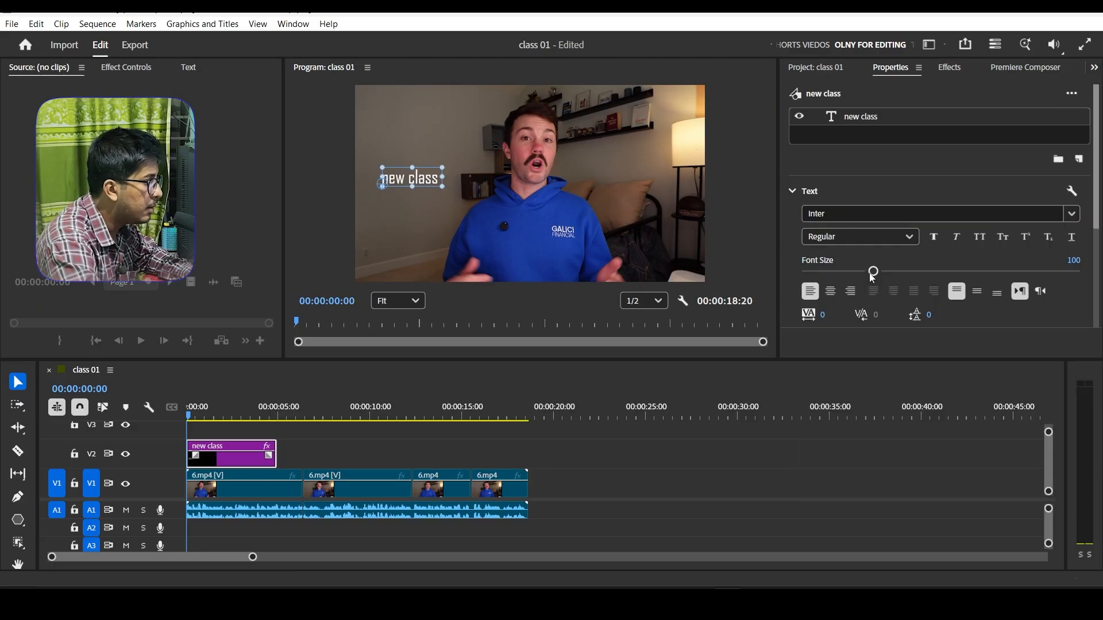
Set the "new class" text to ExtraLight style at font size 145, and move it lower beside the man
left_click(903, 239)
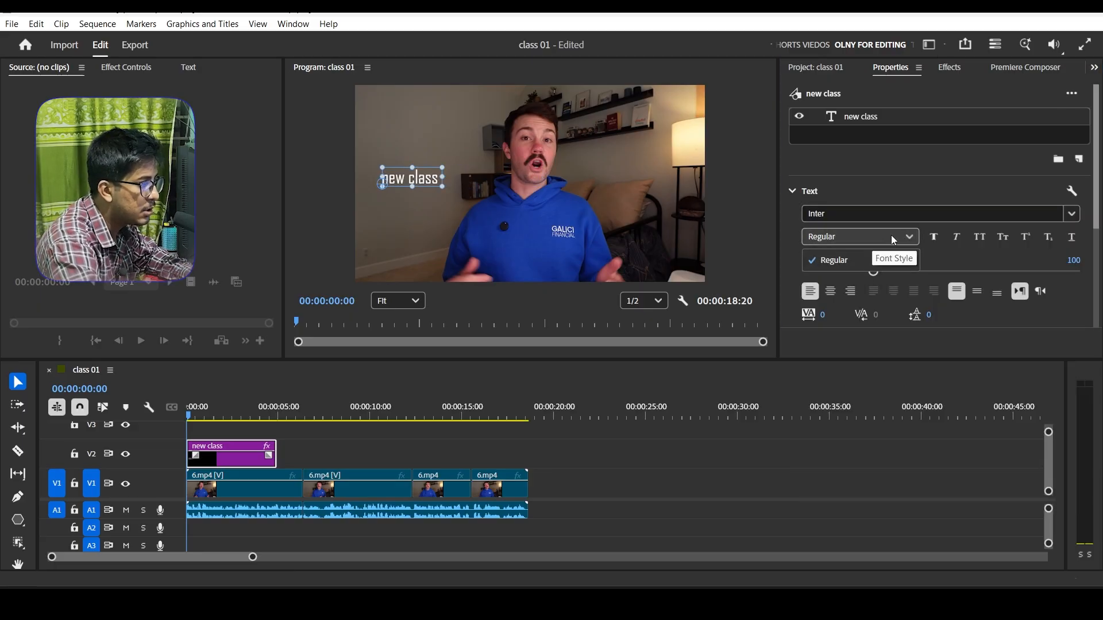
left_click(893, 234)
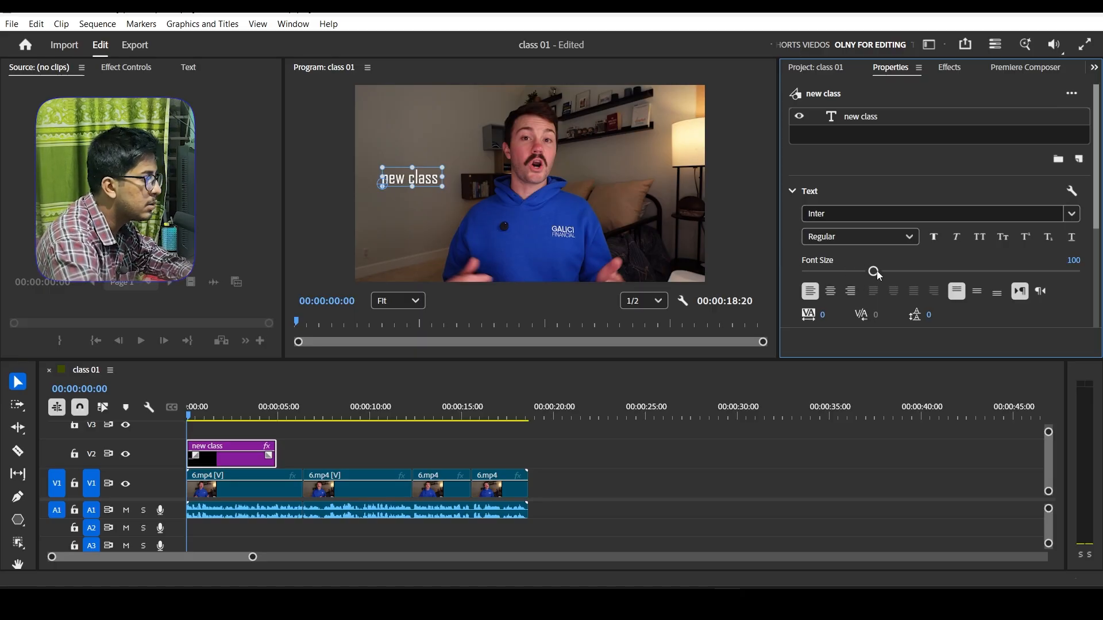
left_click_drag(877, 270, 901, 274)
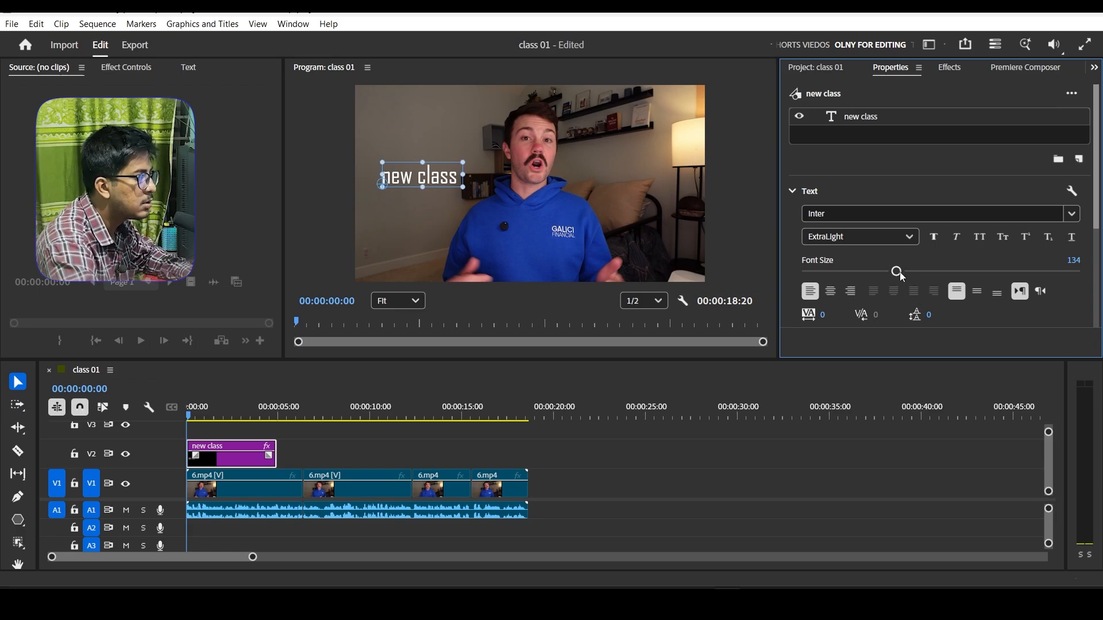
left_click_drag(900, 271, 907, 274)
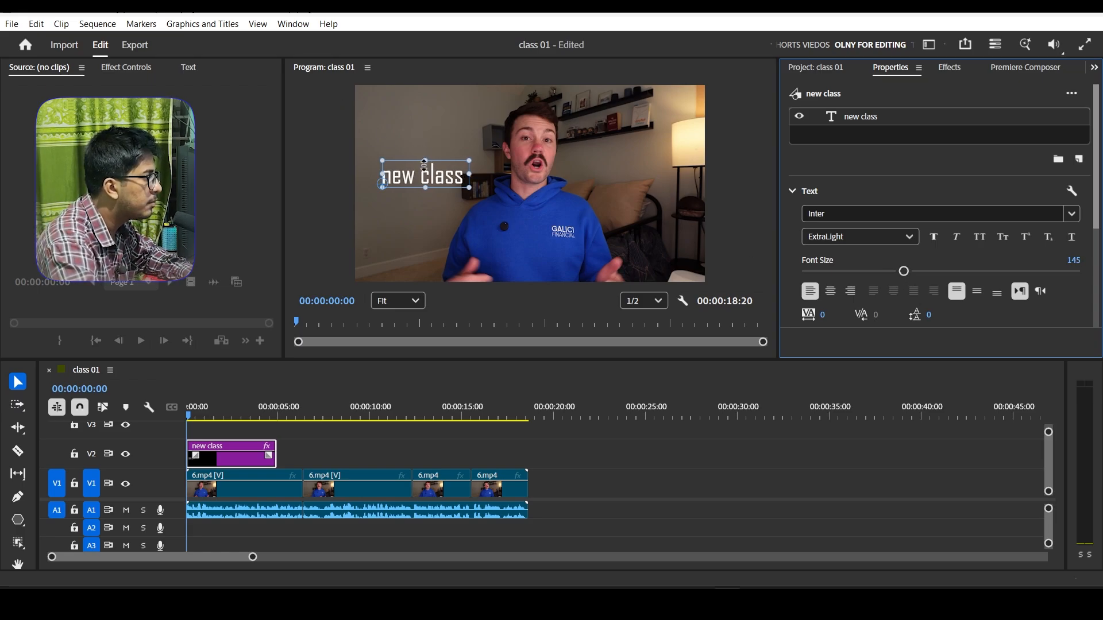
left_click_drag(428, 179, 428, 232)
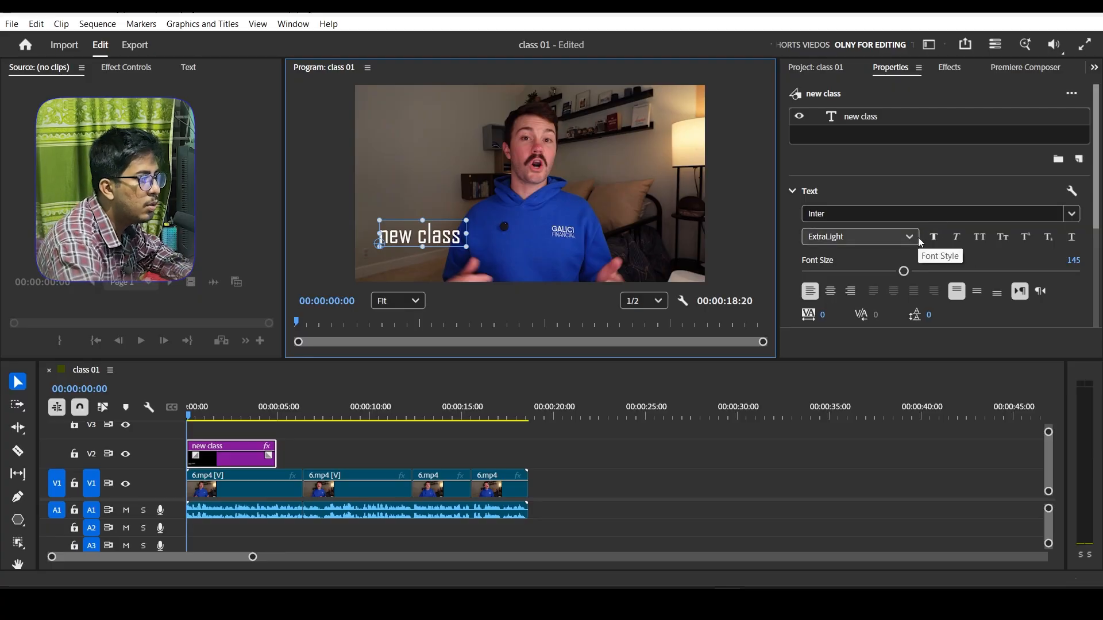
Try faux bold, faux italic, all caps and small caps on the "new class" text, shifting it slightly, and restore plain lettering
left_click(934, 238)
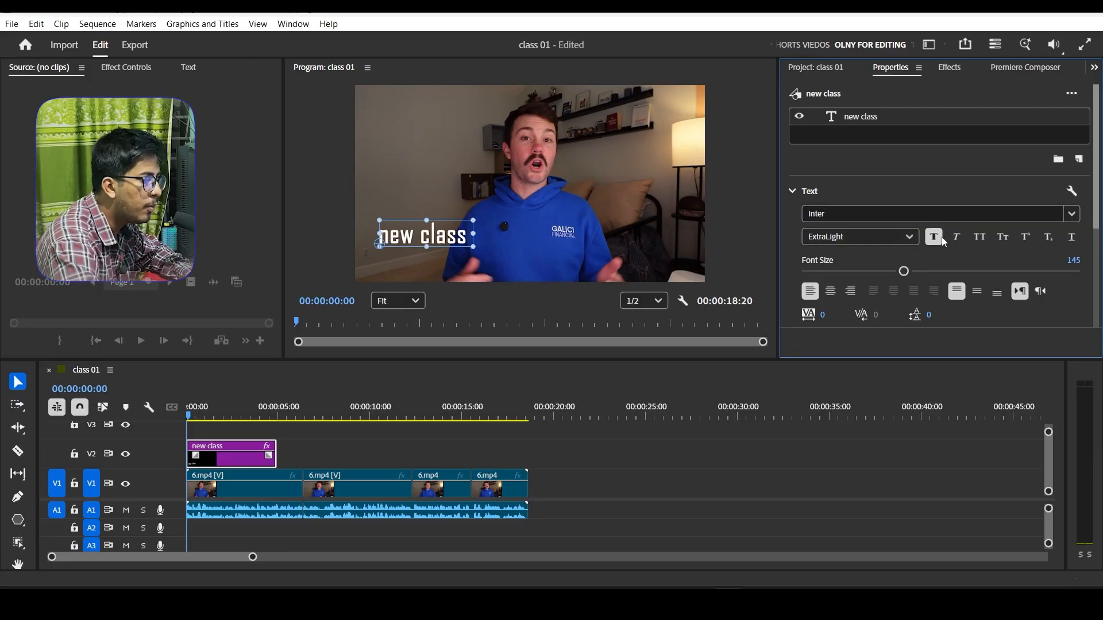
left_click(942, 241)
left_click(957, 241)
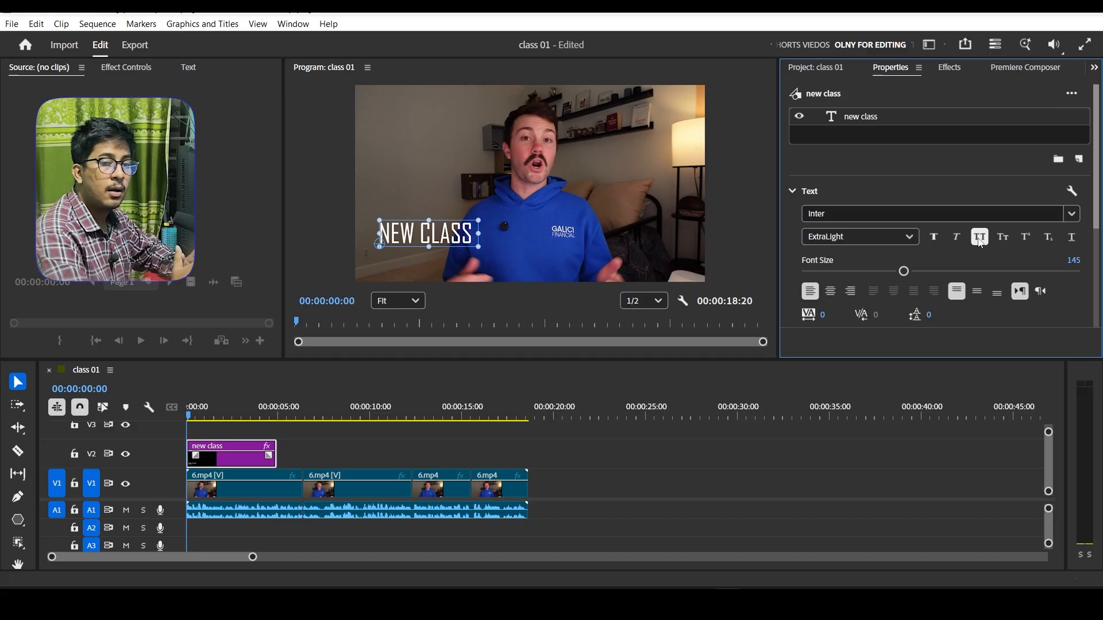
left_click(981, 240)
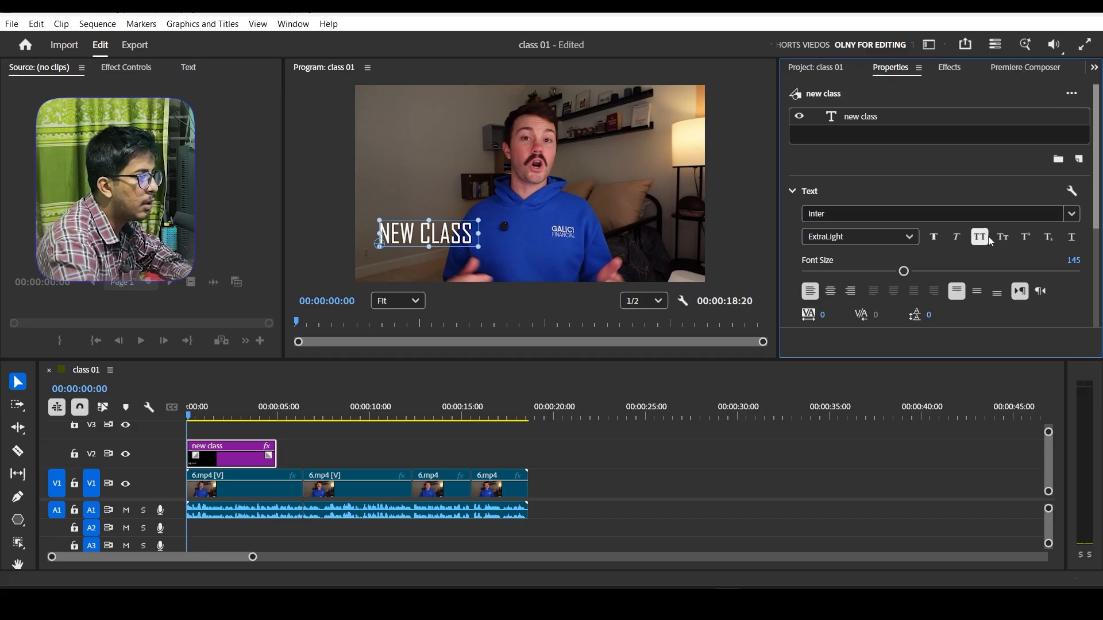
left_click(1002, 238)
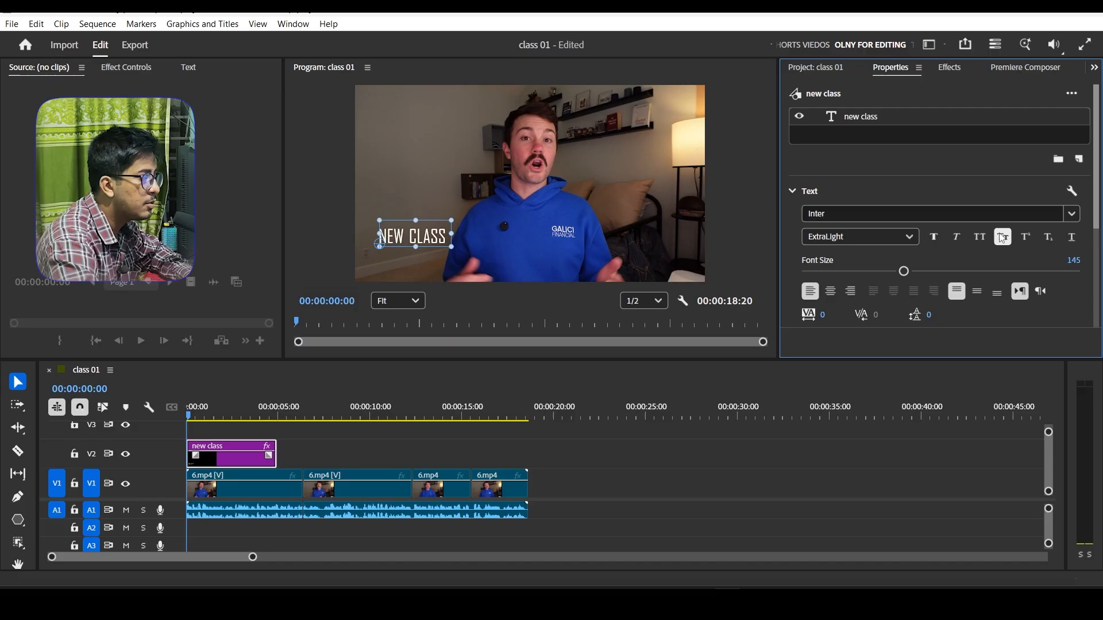
left_click(435, 238)
left_click_drag(434, 238, 442, 247)
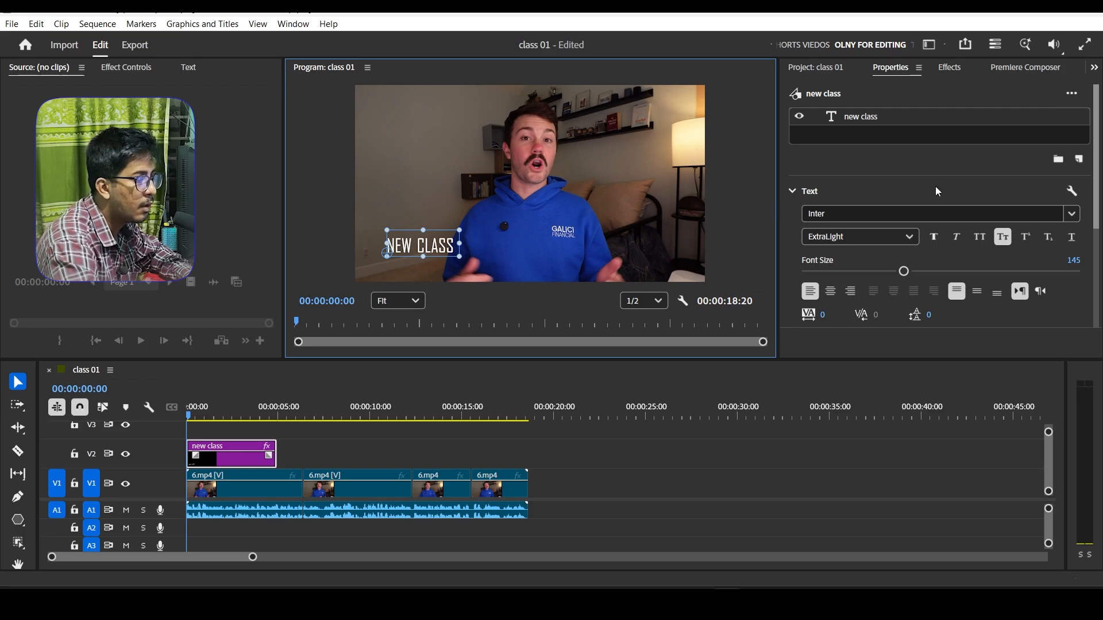
left_click(1002, 237)
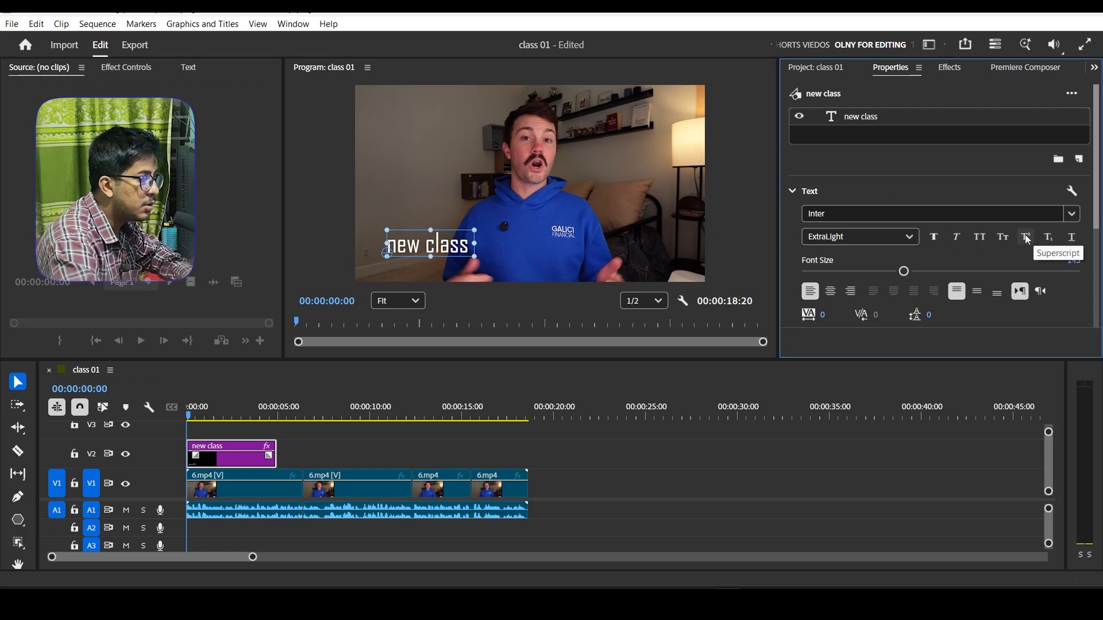
Try superscript and underline on the "new class" text, turning each one off again
left_click(1027, 239)
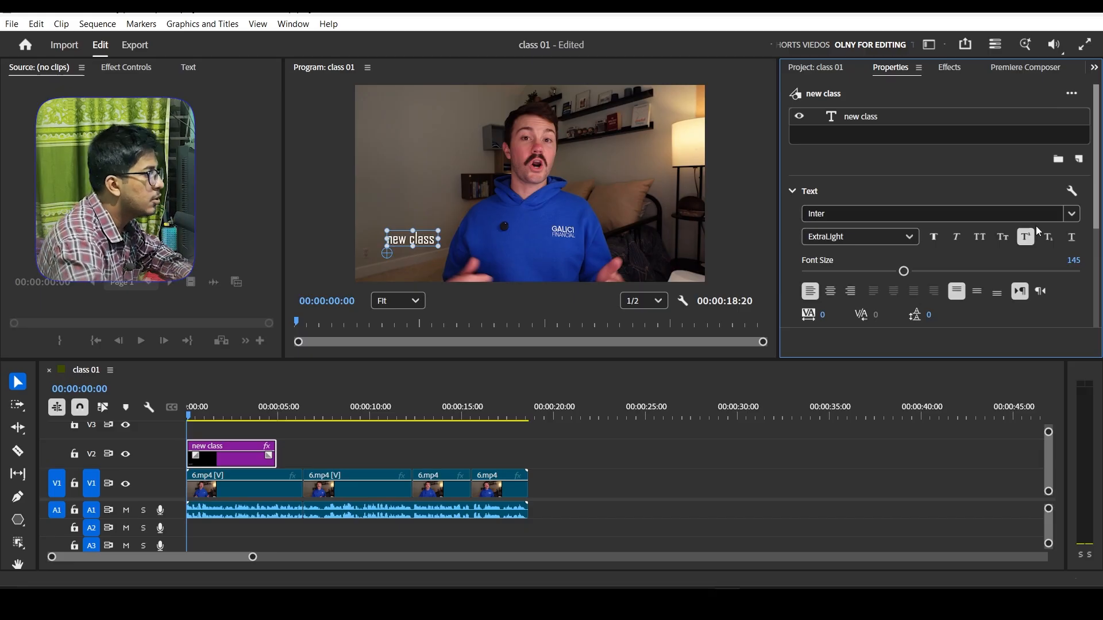
left_click(1027, 239)
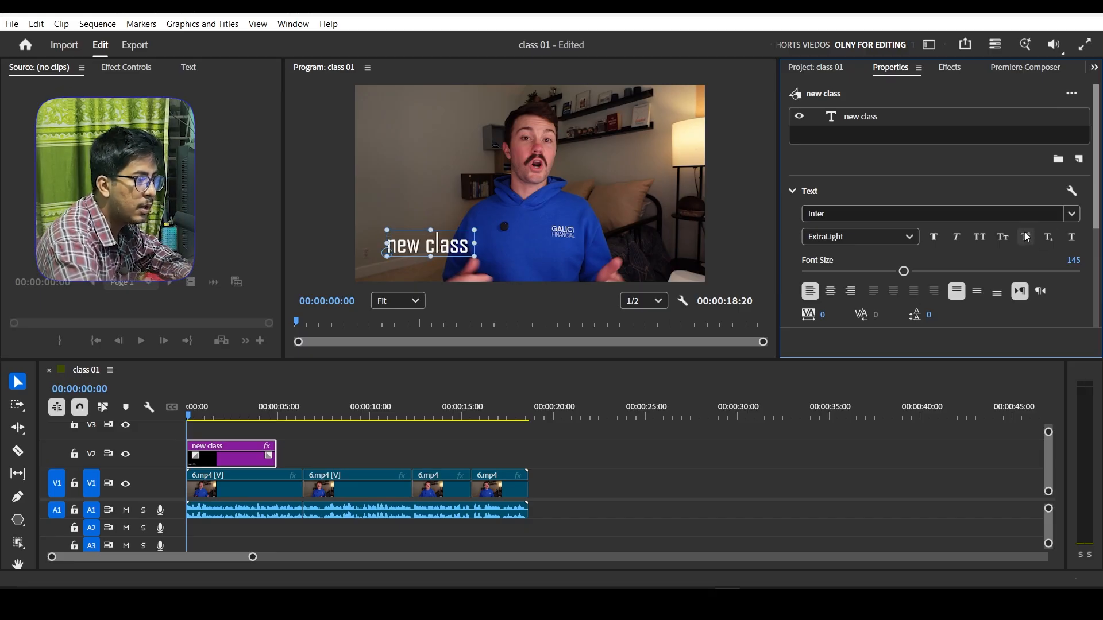
left_click(1073, 239)
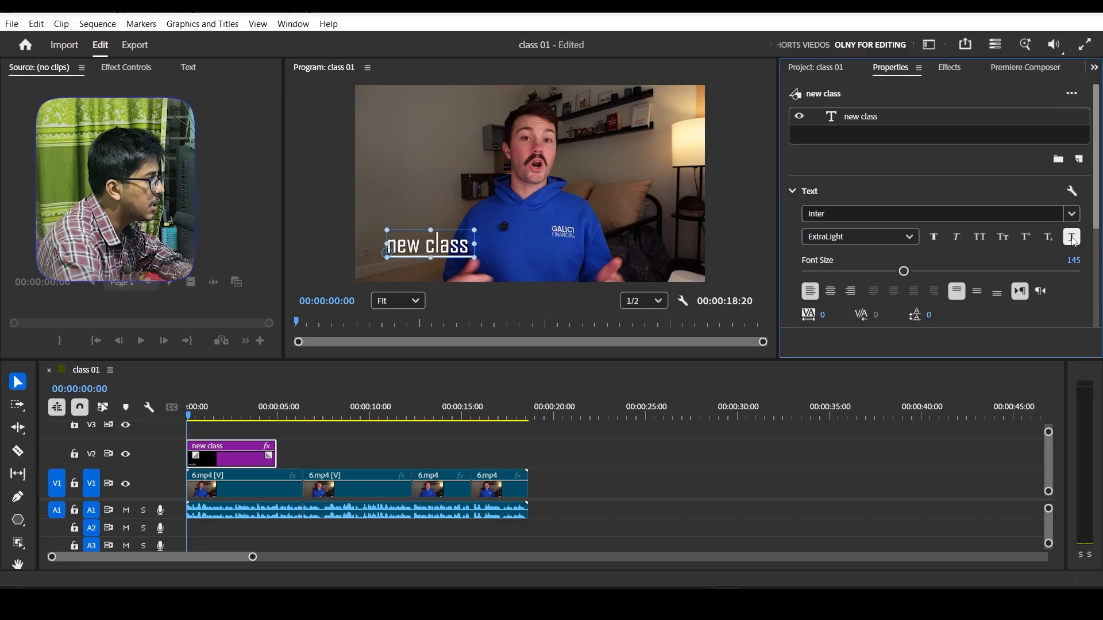
left_click(1073, 238)
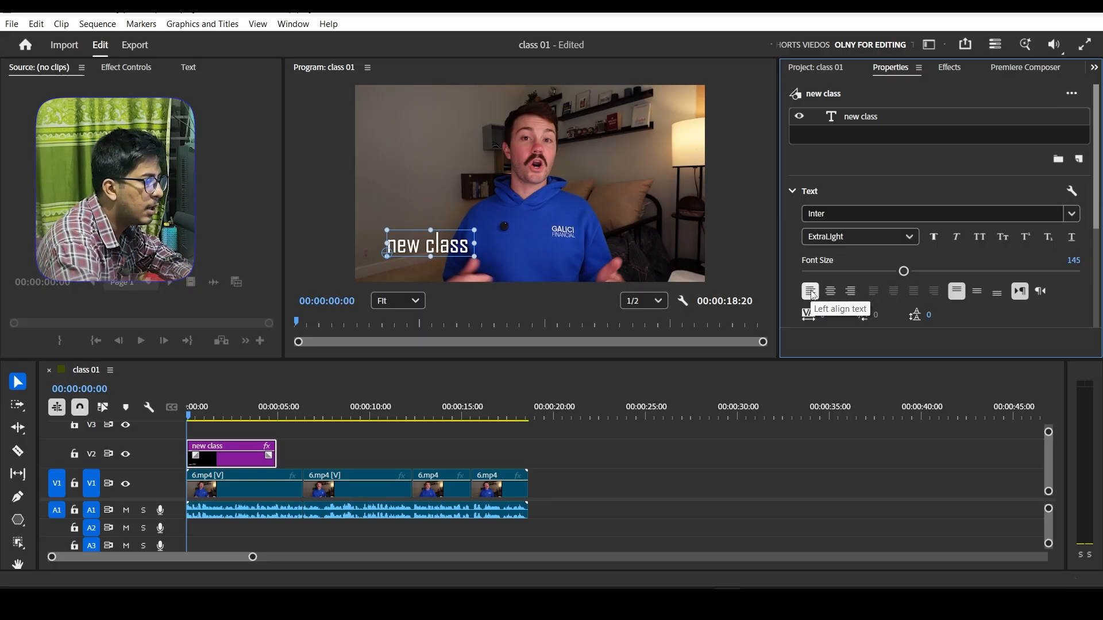
Compare centre and right alignment for the "new class" text, keep it centred, and place it over the man's hoodie
left_click(830, 293)
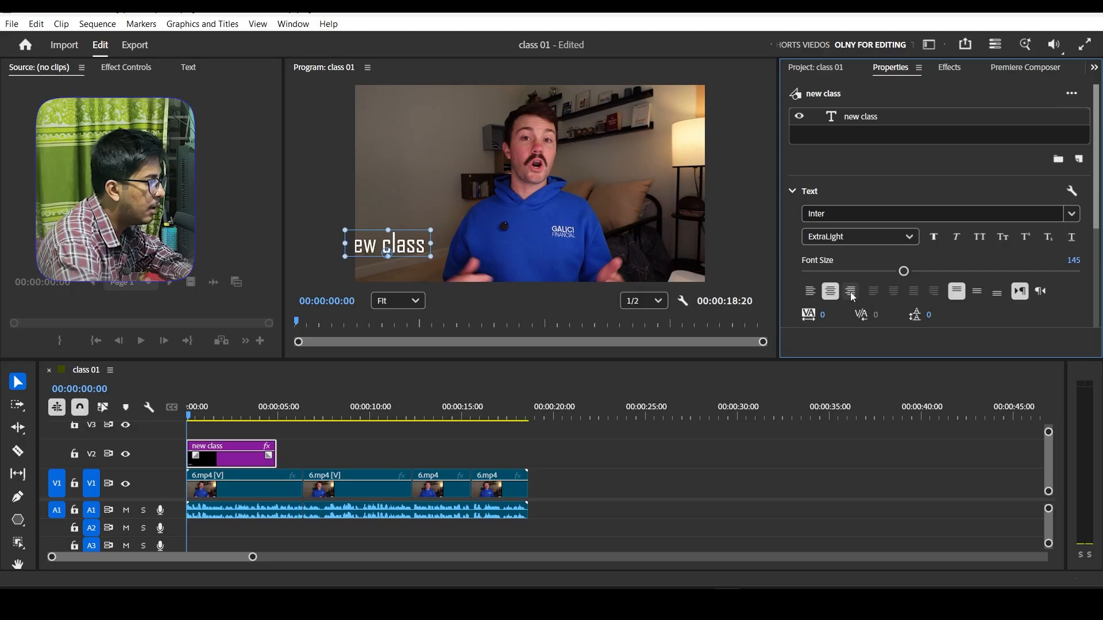
left_click(852, 293)
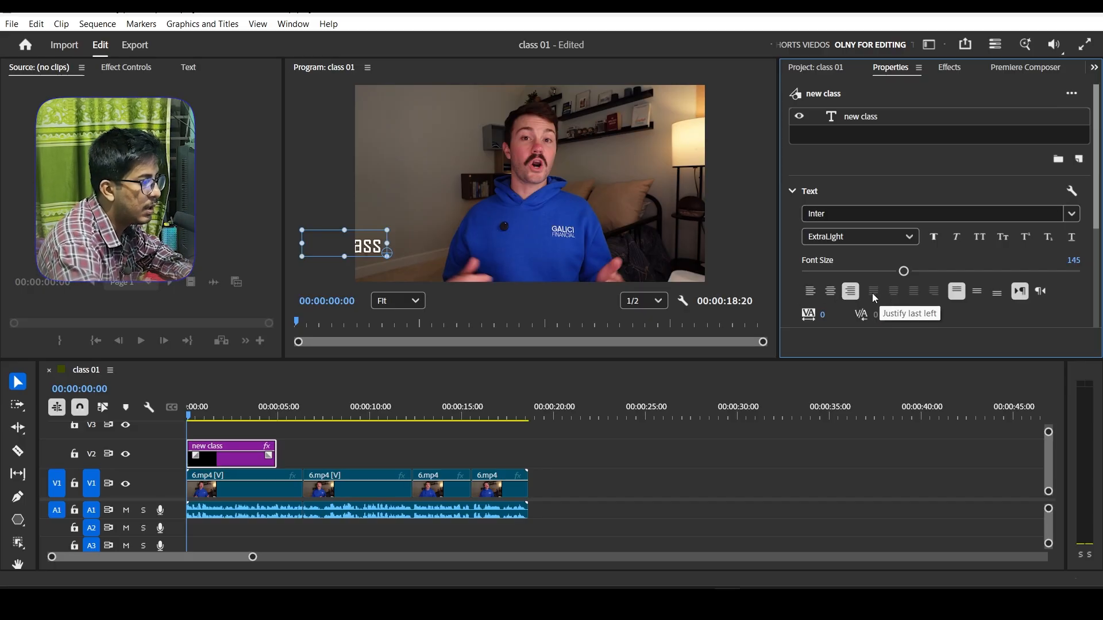
left_click(830, 291)
Tighten the tracking of the "new class" text to -35
scroll(827, 275, "down", 1)
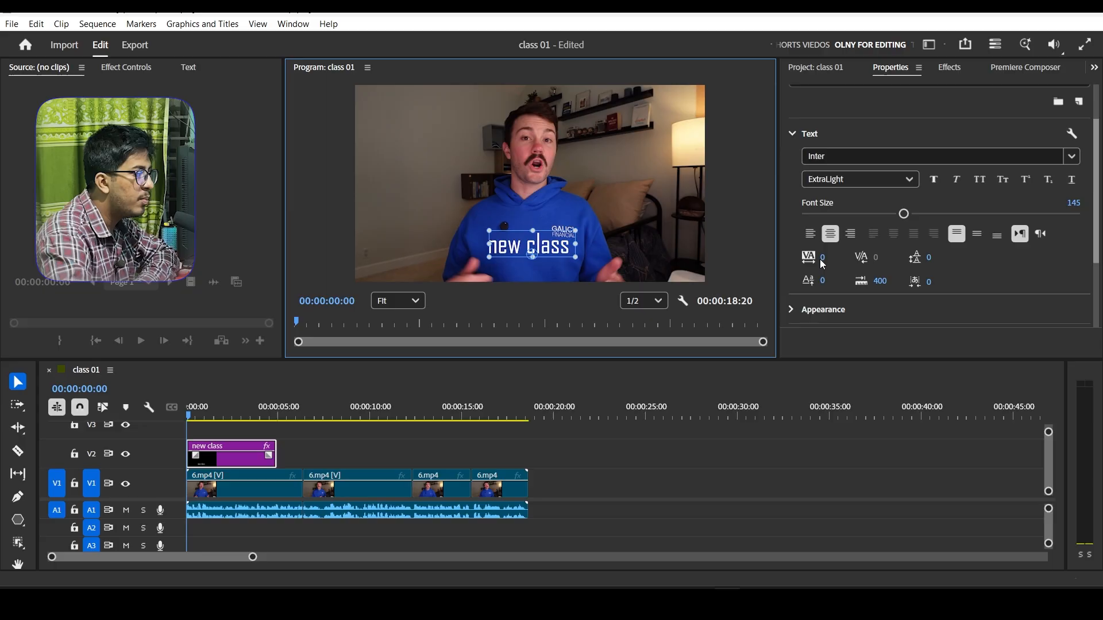
left_click_drag(823, 264, 803, 264)
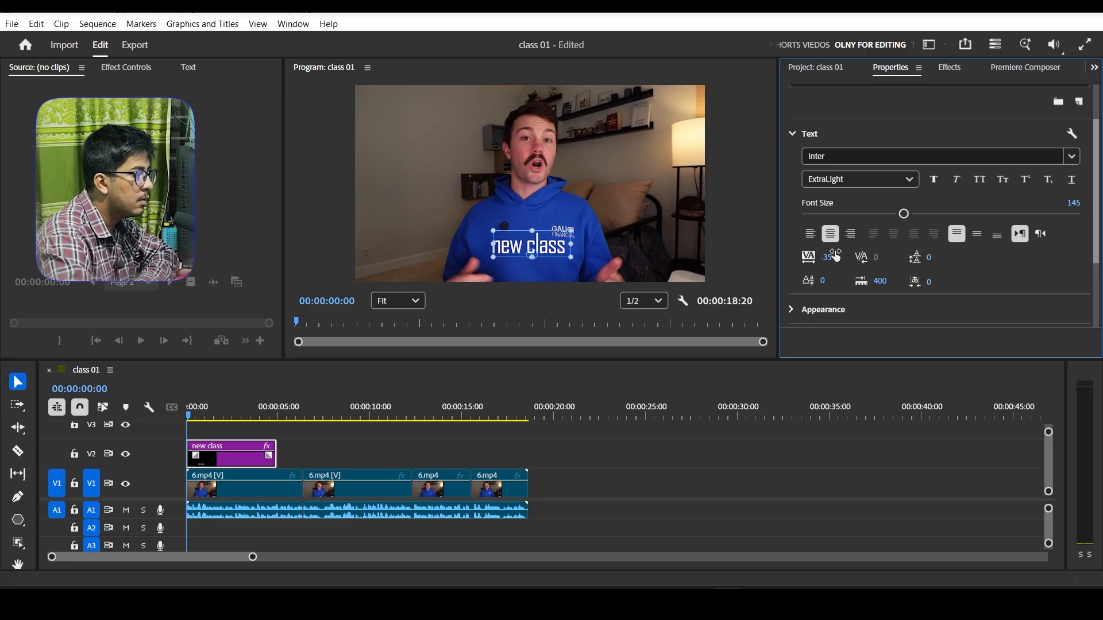
Reduce the tab width of the "new class" text and collapse its text settings
mouse_move(879, 281)
left_mouse_down()
mouse_move(869, 281)
mouse_move(887, 280)
left_mouse_up()
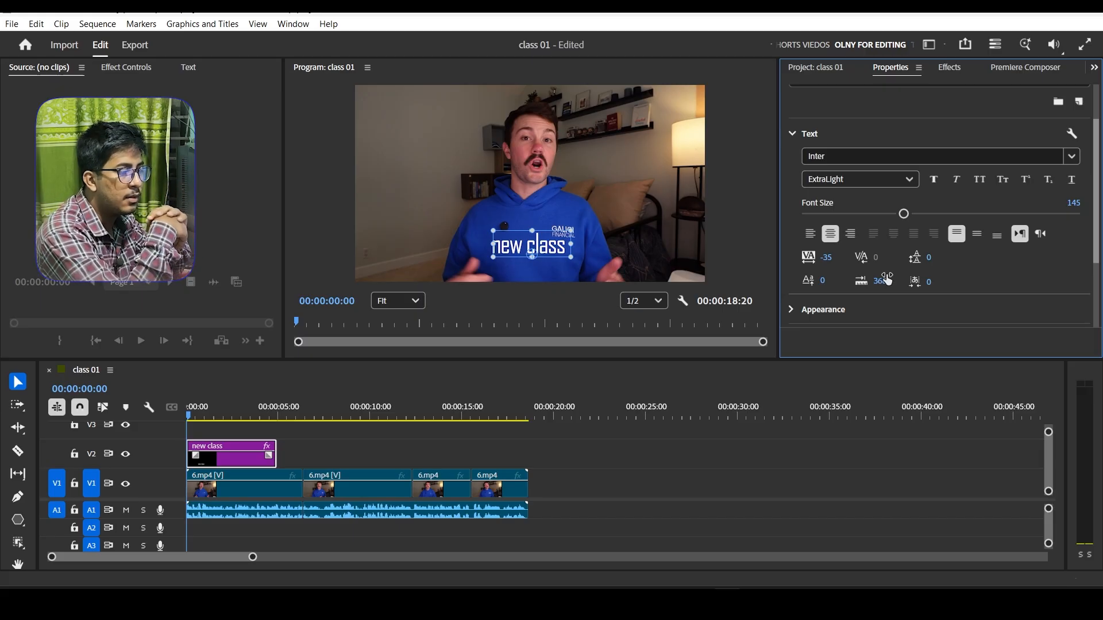
left_click(809, 133)
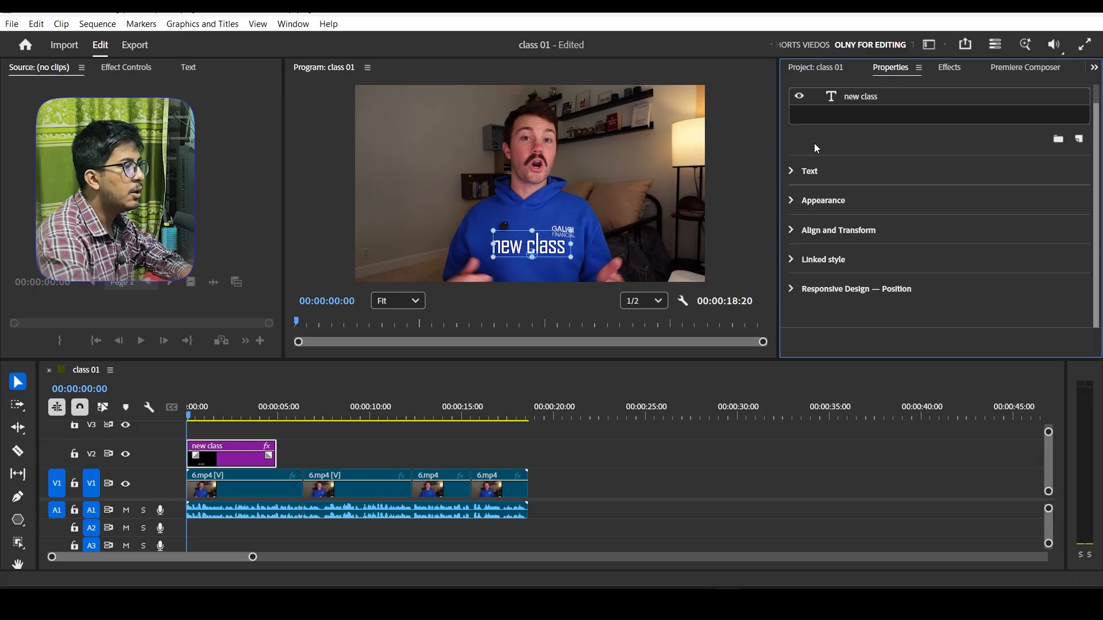
Fill the "new class" text with the blue colour 2451D2
left_click(794, 201)
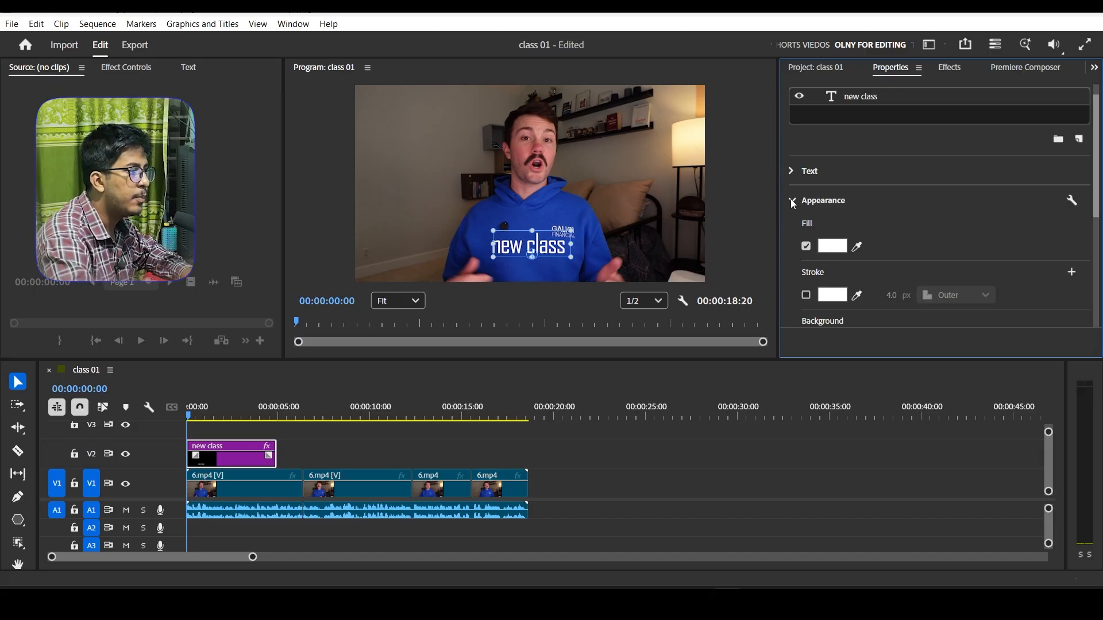
left_click(840, 252)
left_click(578, 312)
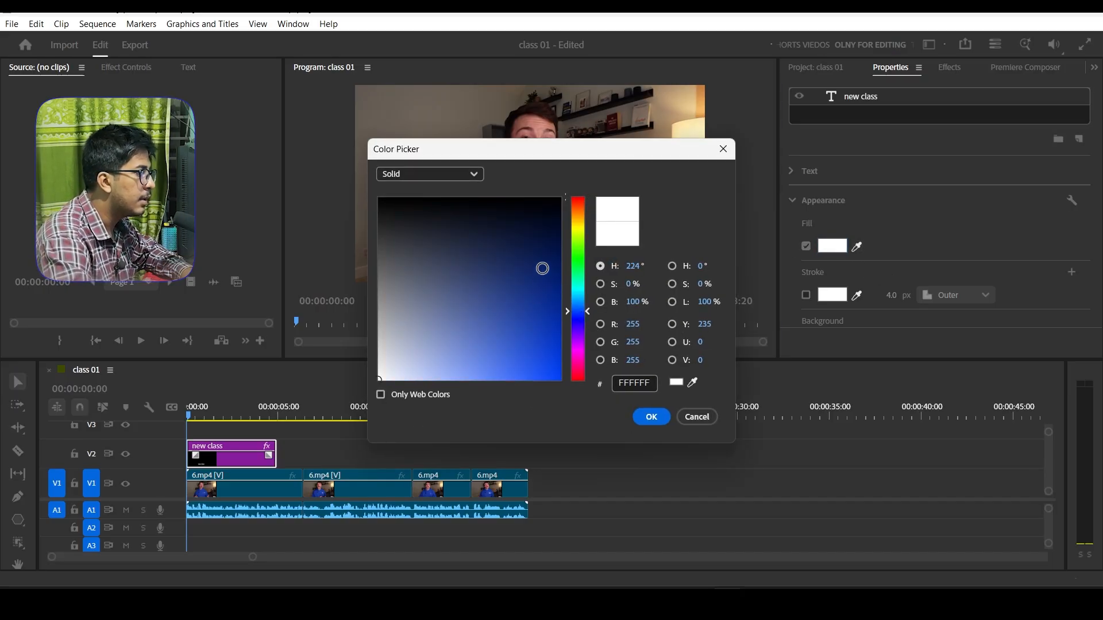
left_click_drag(542, 268, 529, 348)
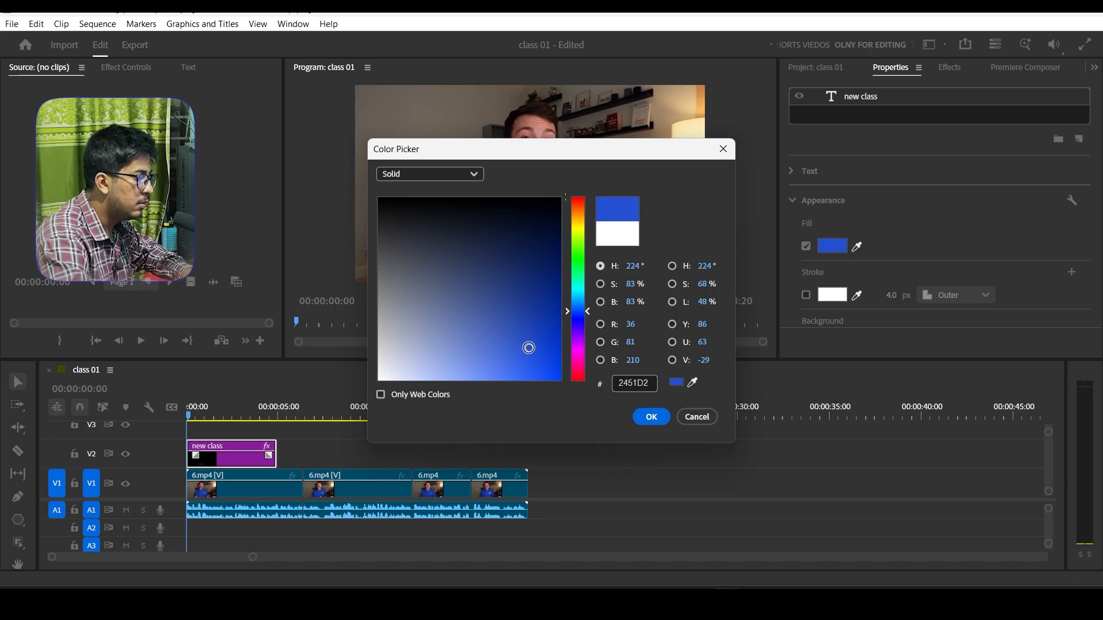
left_click(652, 417)
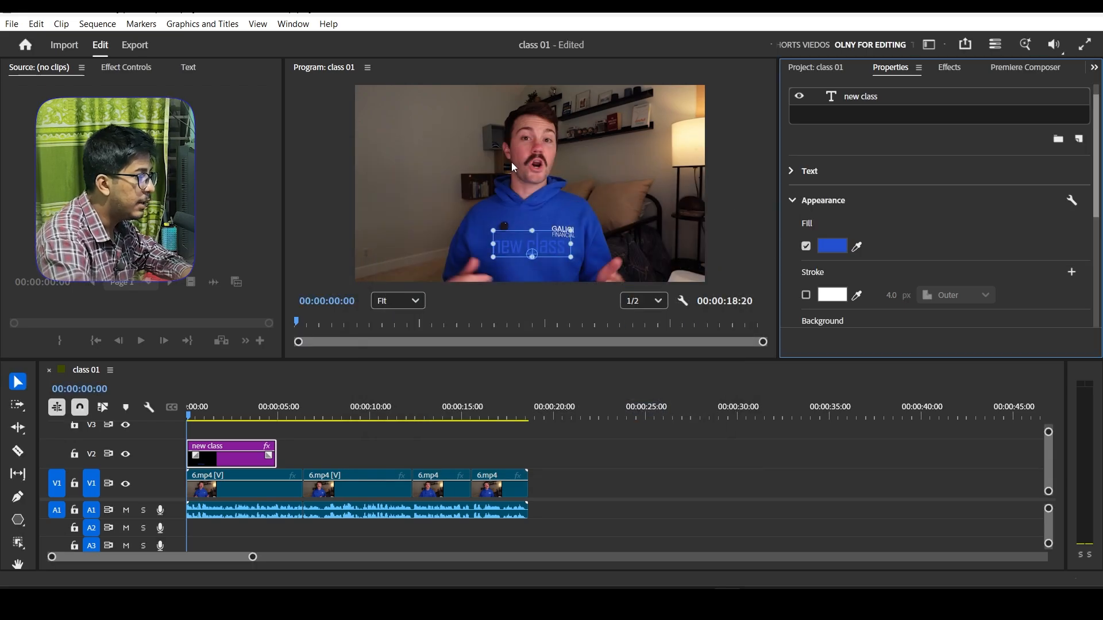
Set the fill of the "new class" text to the dark red 970530
left_click(830, 246)
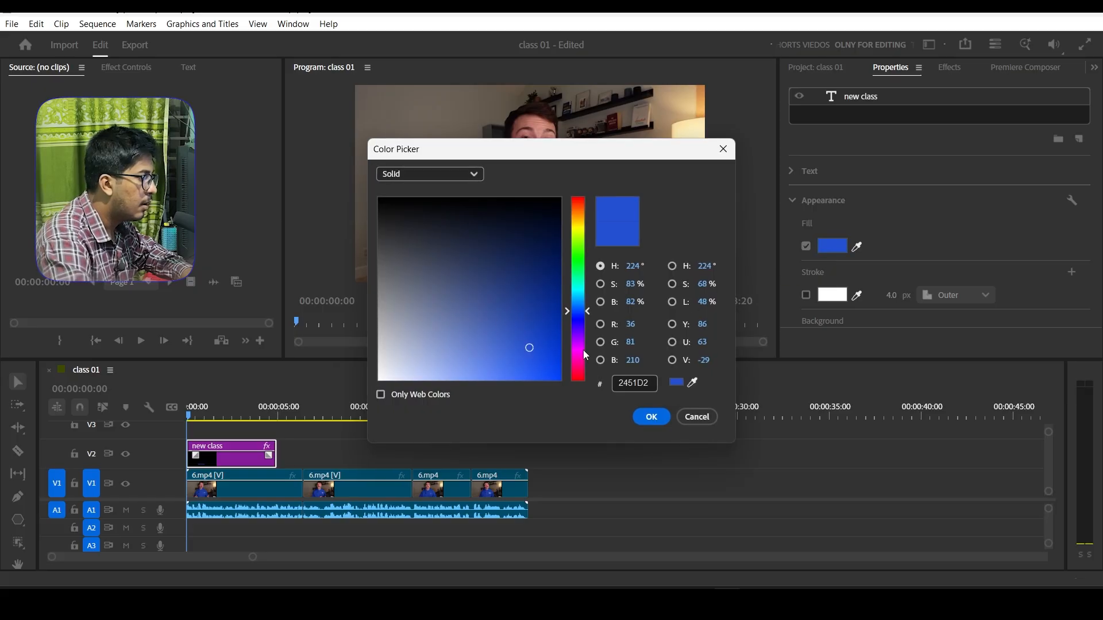
left_click_drag(580, 352, 566, 310)
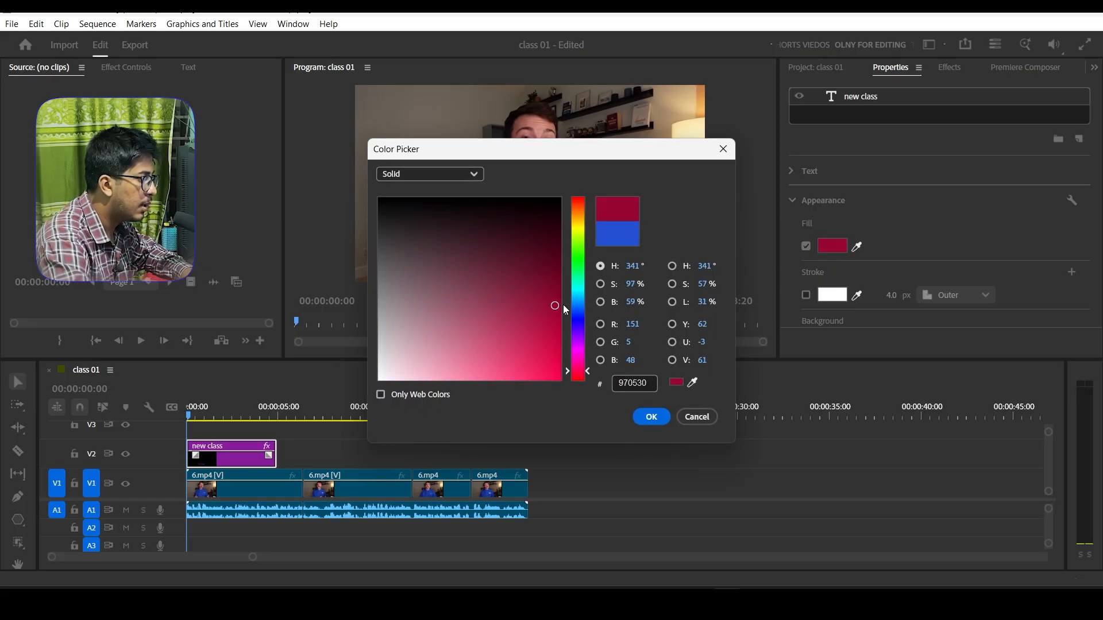
left_click(653, 418)
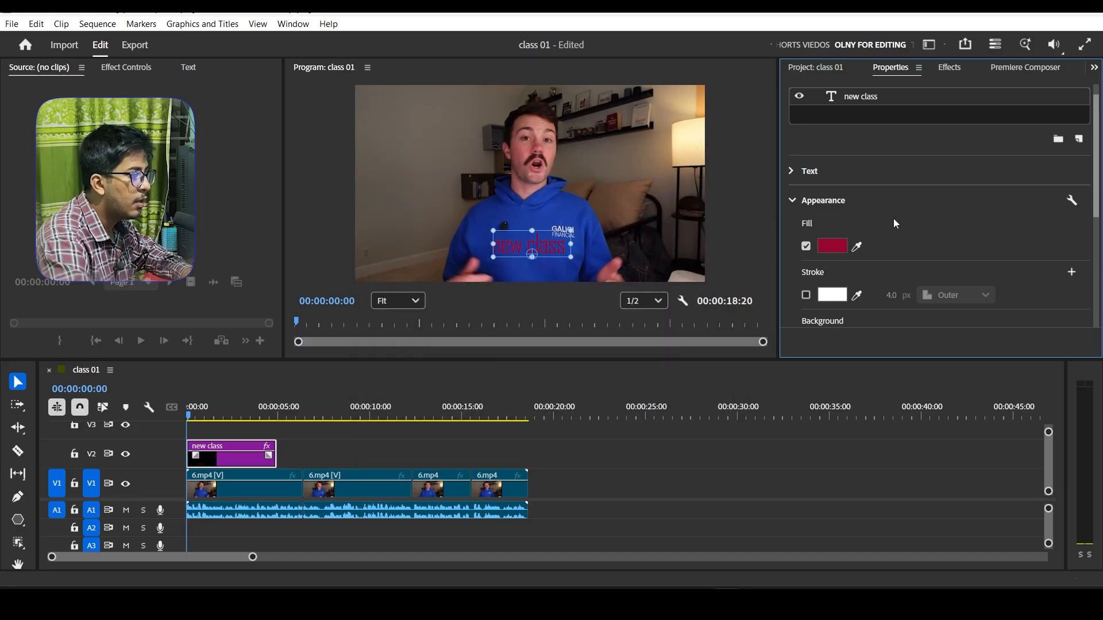
Enable a stroke on the "new class" text, try green 51A620 for it, and restore white FFFFFF
scroll(899, 219, "down", 1)
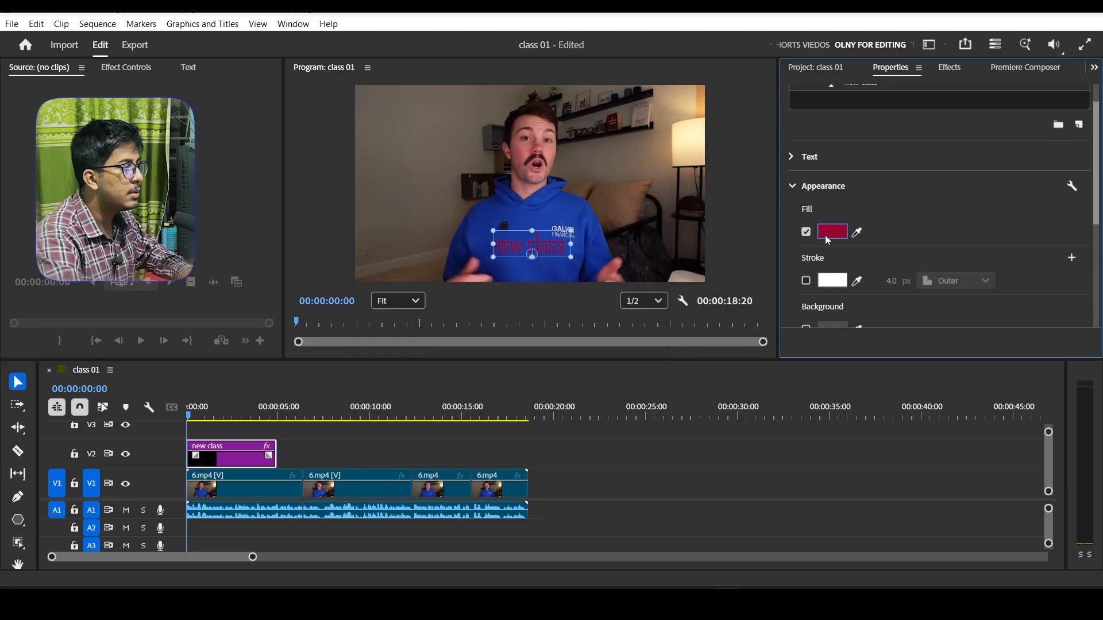
left_click(808, 282)
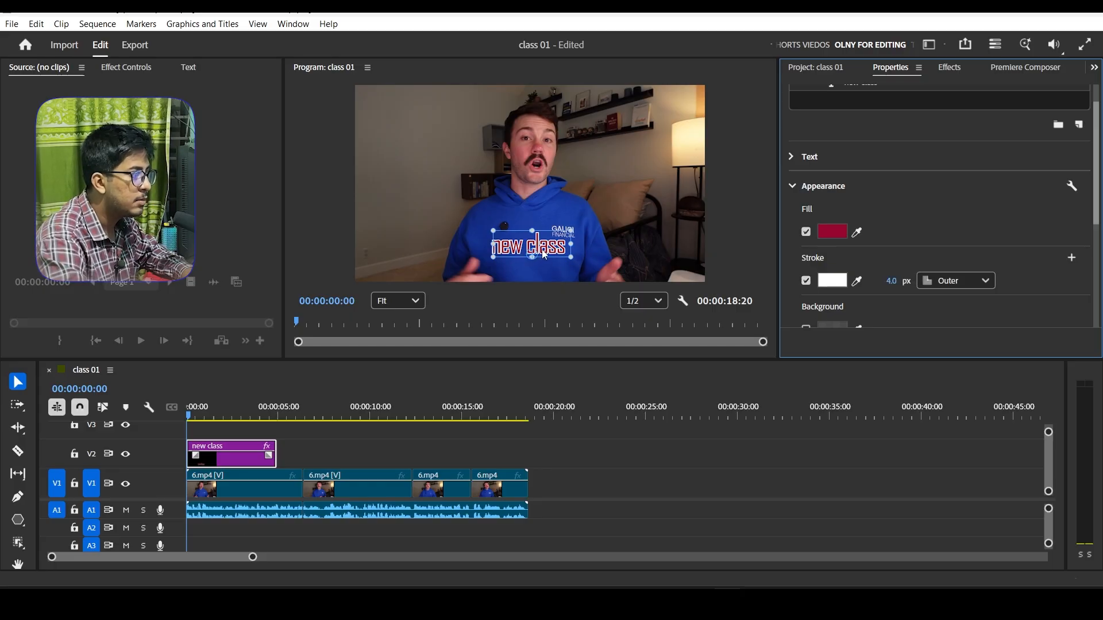
left_click(830, 285)
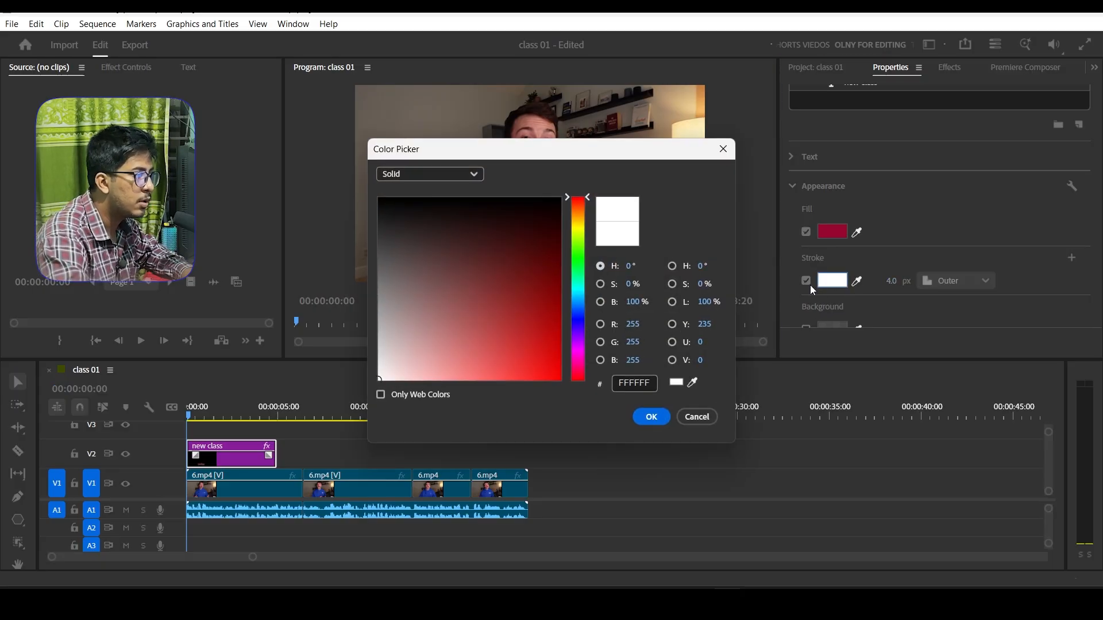
left_click(580, 248)
left_click_drag(547, 287, 524, 316)
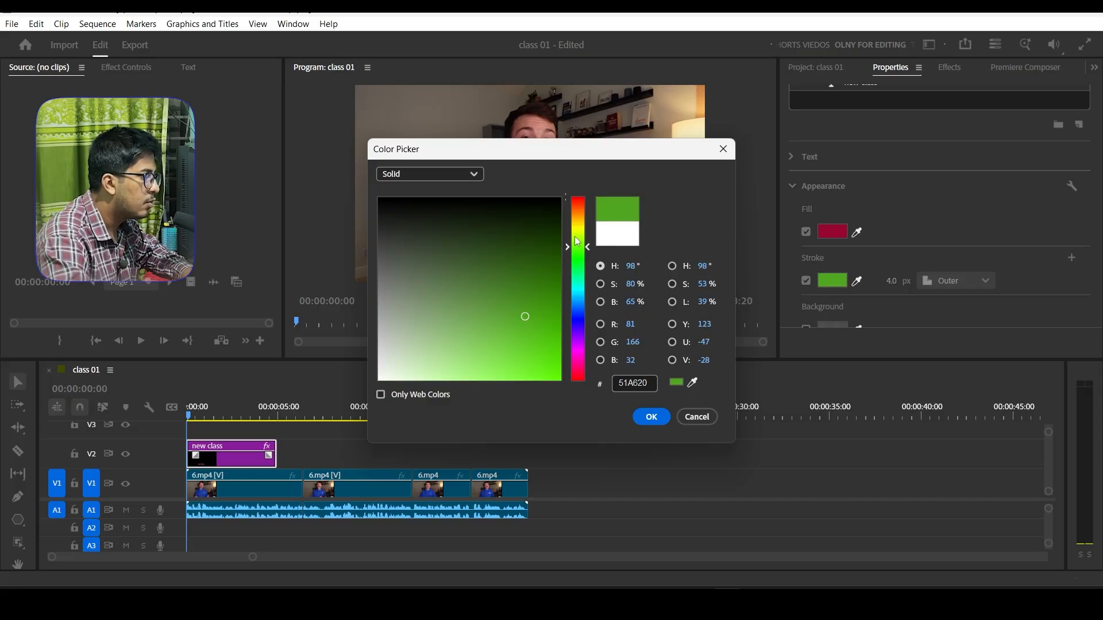
left_click(618, 234)
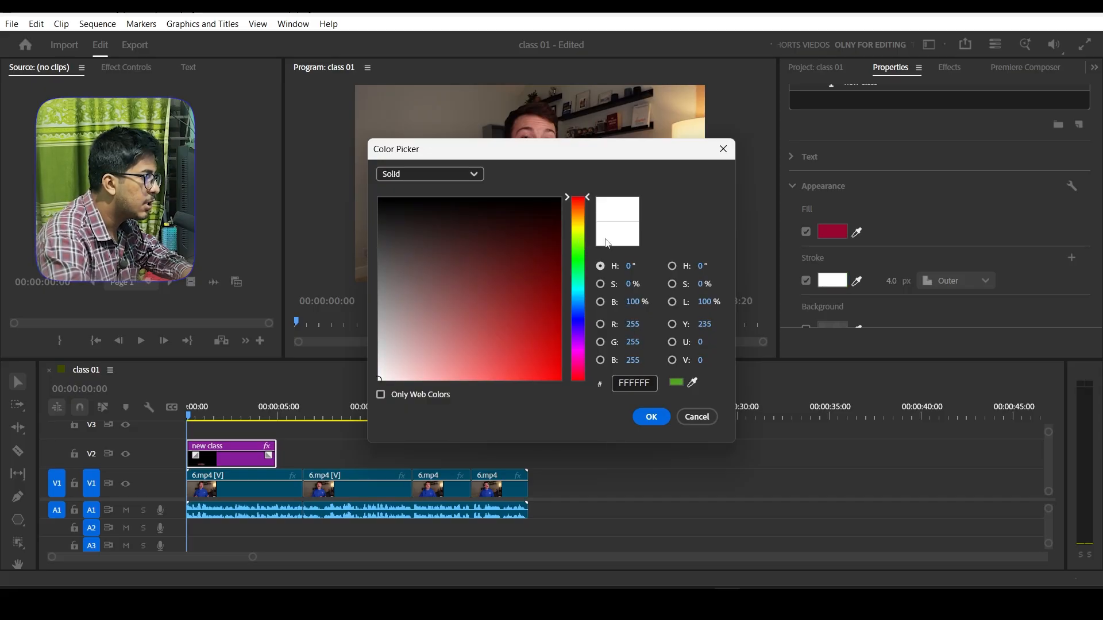
left_click(652, 418)
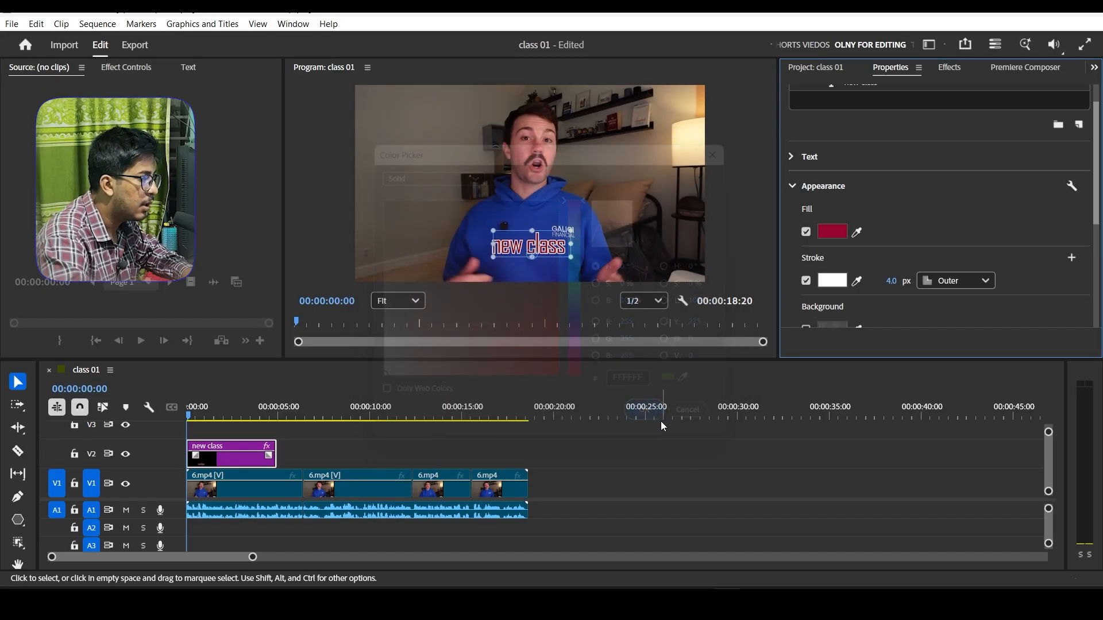
Set the stroke width of the "new class" text to 1.0 px
left_click(885, 279)
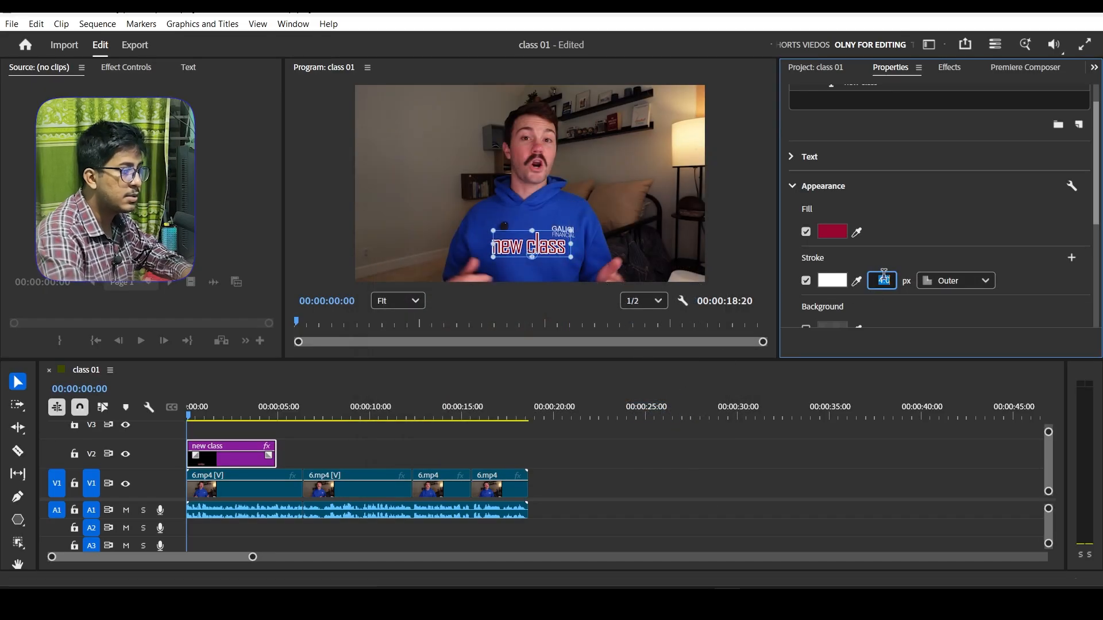
type("1")
key("Return")
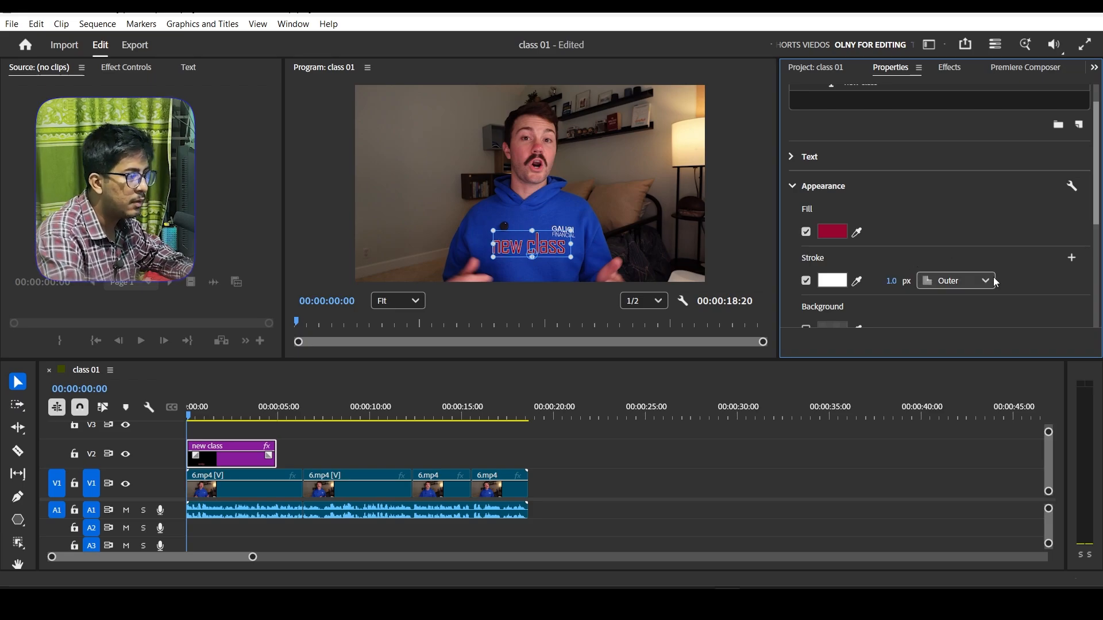
Enable a background behind the "new class" text and colour it black
scroll(841, 293, "down", 1)
scroll(841, 293, "down", 2)
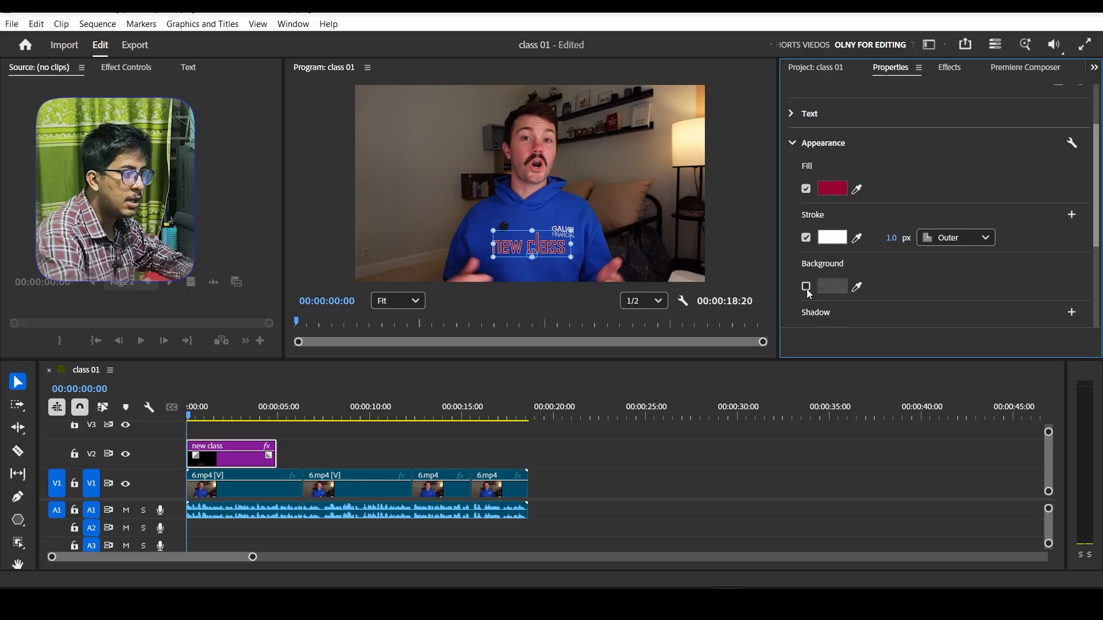
left_click(806, 287)
left_click(830, 287)
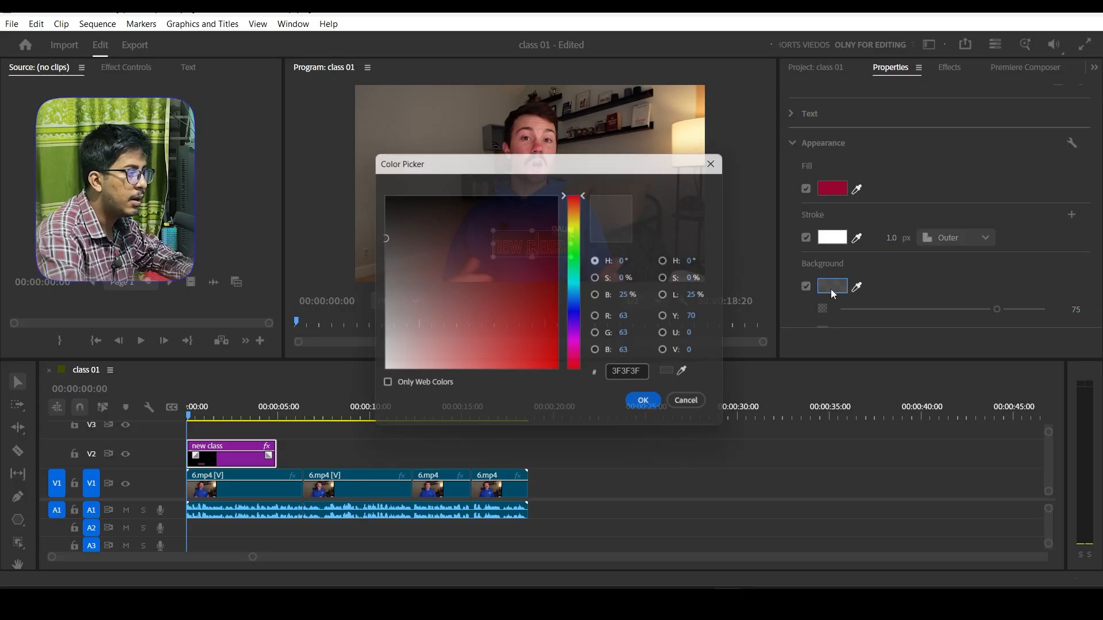
left_click(581, 249)
mouse_move(530, 247)
left_mouse_down()
mouse_move(520, 373)
mouse_move(553, 364)
mouse_move(520, 234)
mouse_move(529, 191)
left_mouse_up()
left_click(577, 369)
left_click(652, 409)
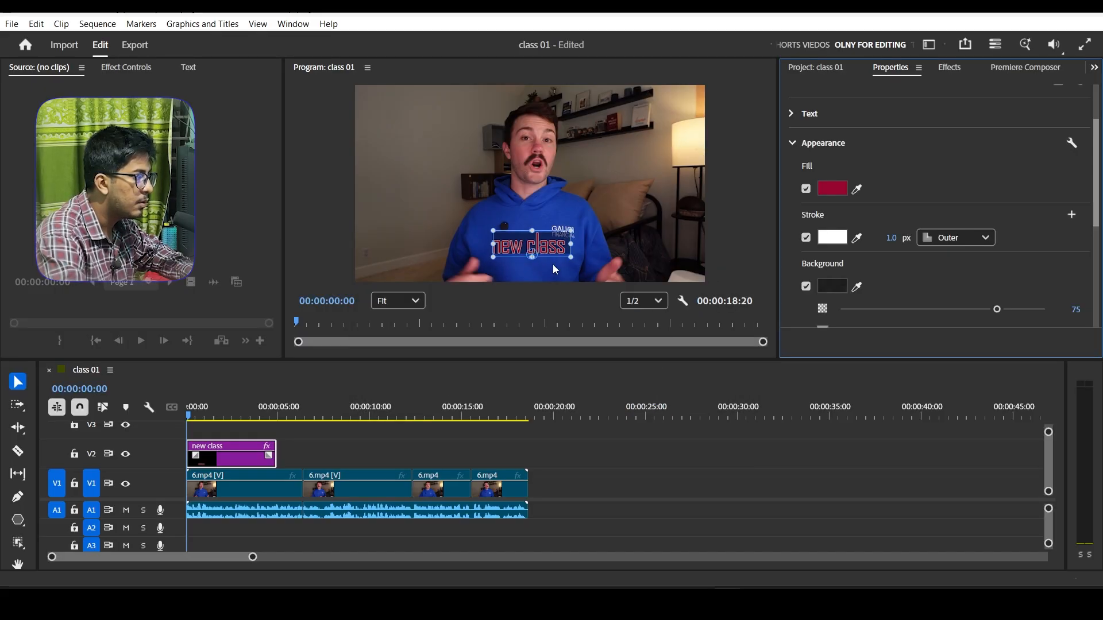
Set the text background's opacity to 100, its size to 7.0 and its corner radius to 32, and deselect the text
scroll(855, 317, "down", 1)
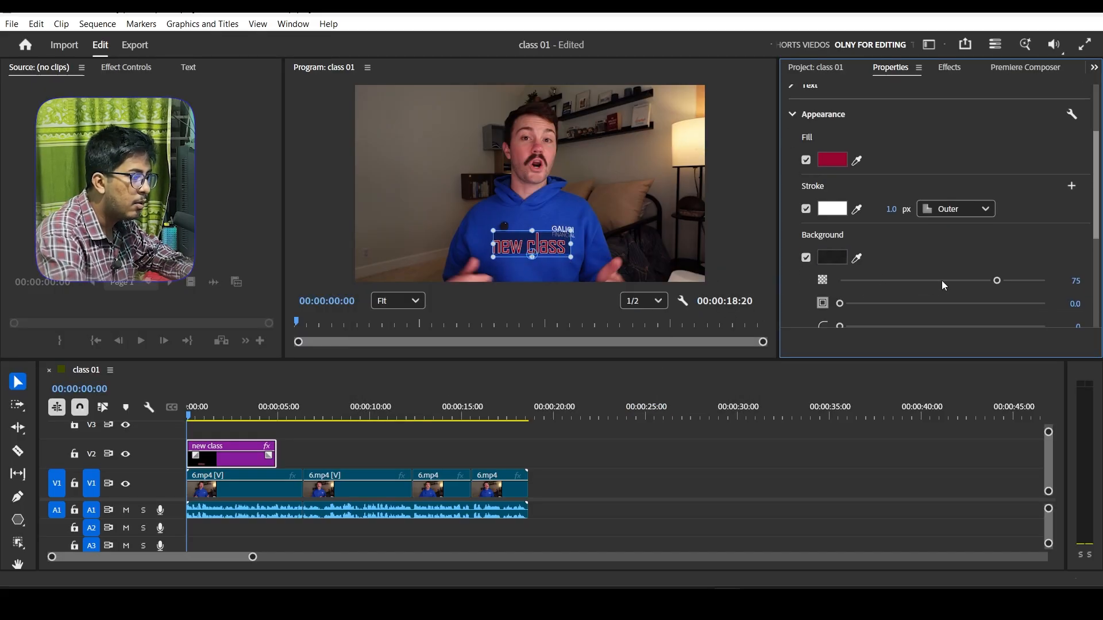
left_click_drag(997, 281, 1071, 308)
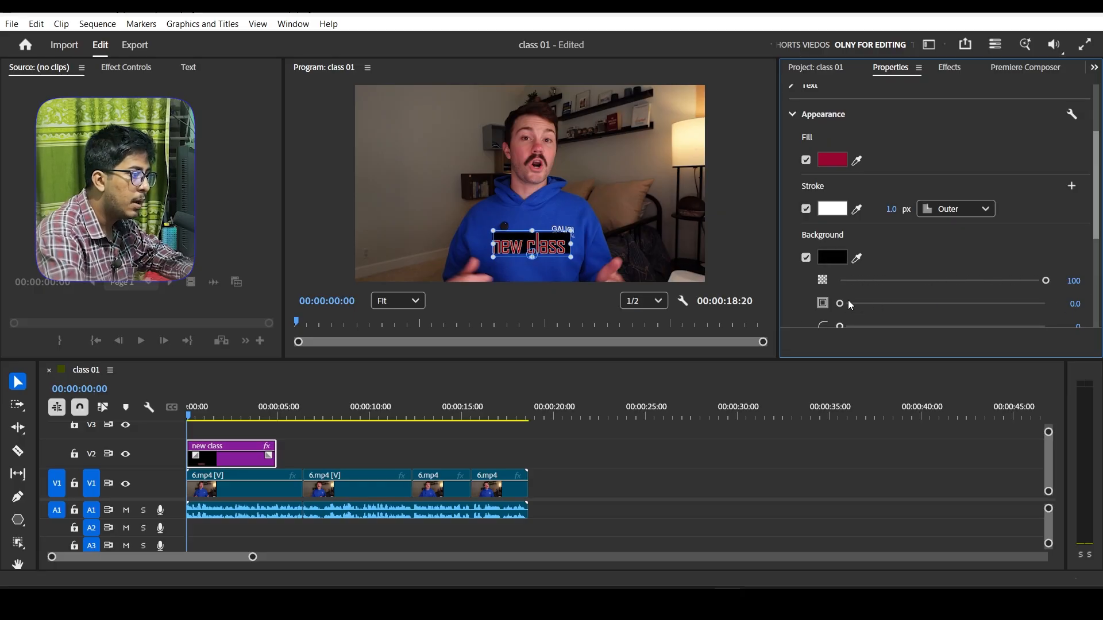
mouse_move(839, 305)
left_mouse_down()
mouse_move(1016, 305)
mouse_move(858, 313)
left_mouse_up()
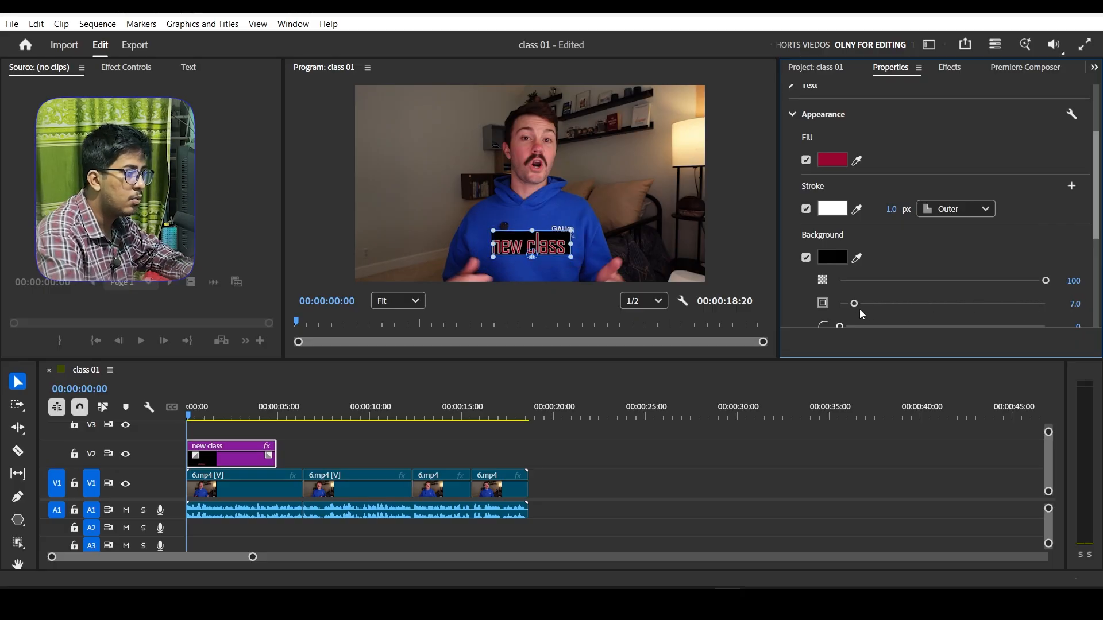
scroll(899, 310, "down", 1)
scroll(898, 310, "down", 1)
left_click_drag(840, 270, 906, 273)
left_click(614, 254)
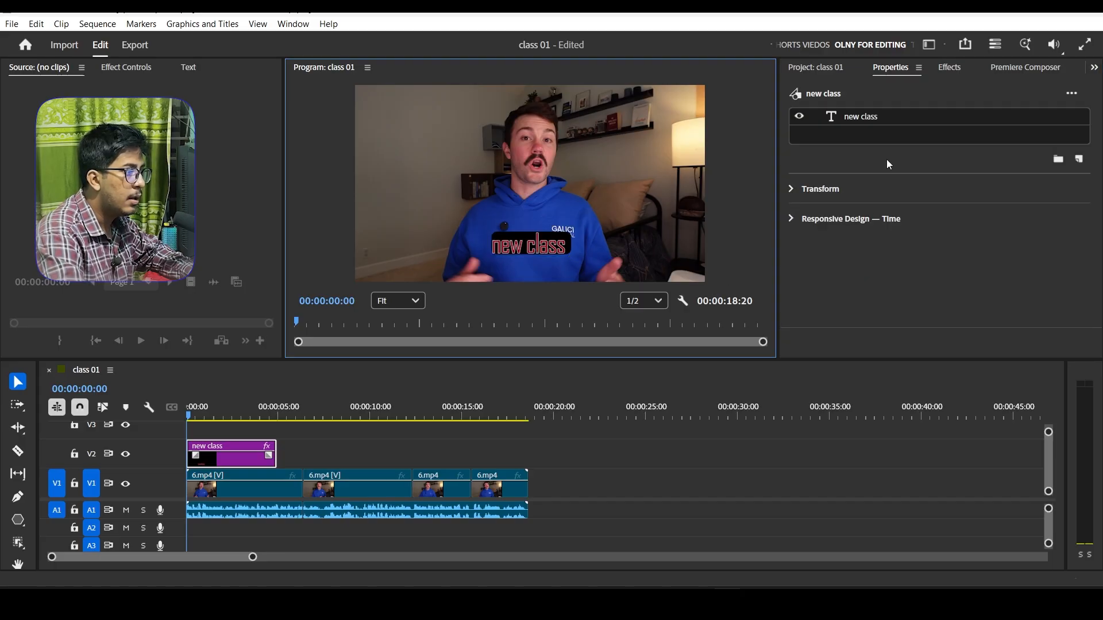
Set the text background's corner radius to 47 and size to 15.0, and move the text slightly lower on the hoodie
left_click(886, 120)
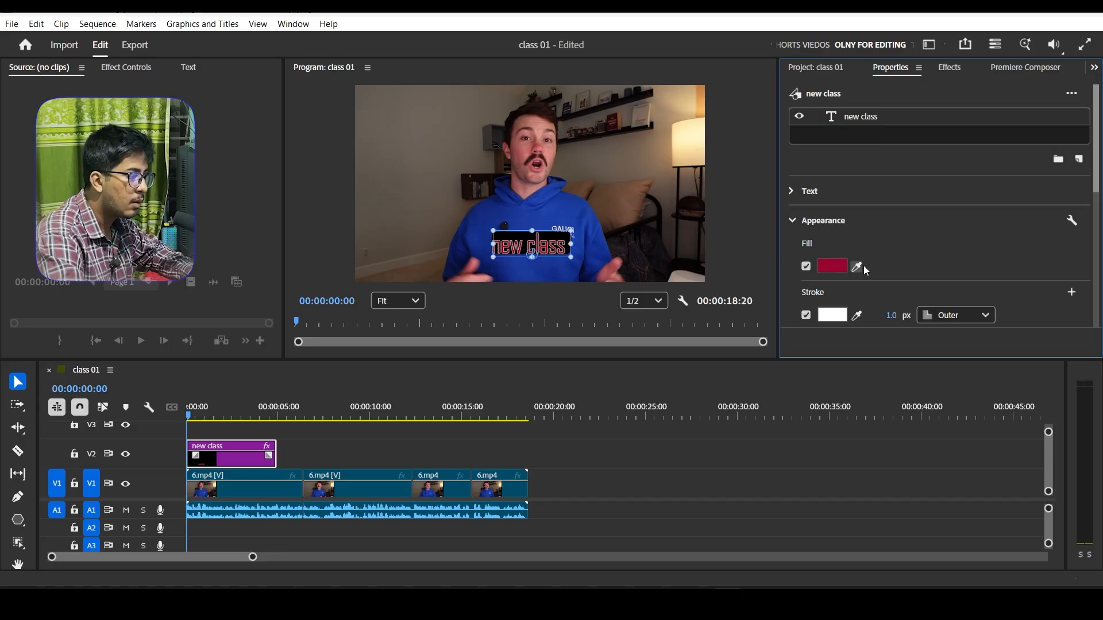
scroll(866, 271, "down", 5)
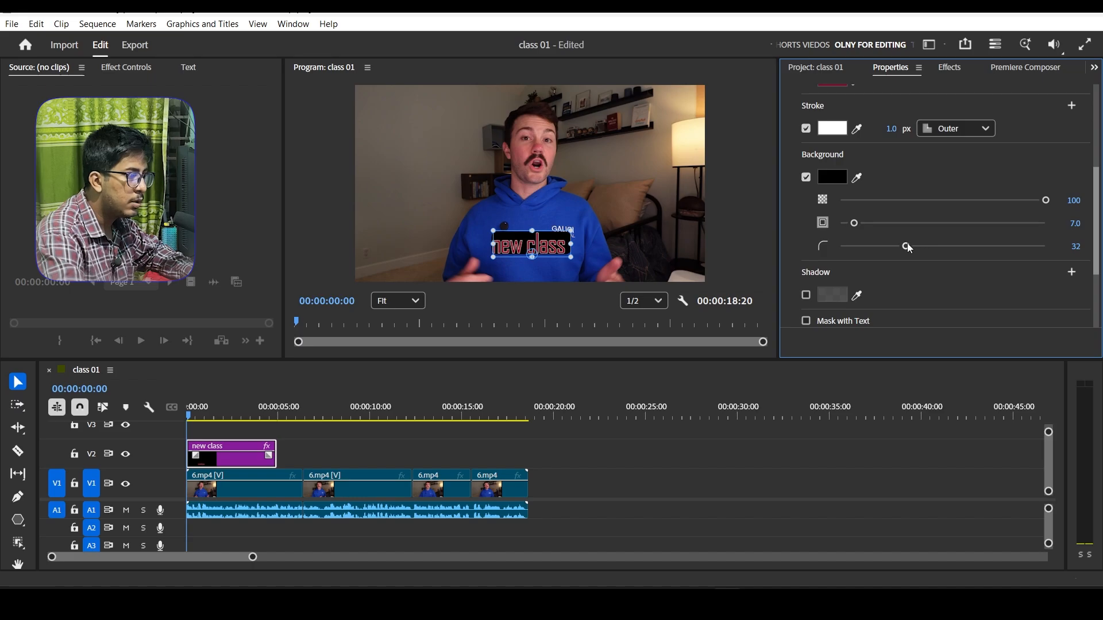
left_click_drag(907, 247, 938, 247)
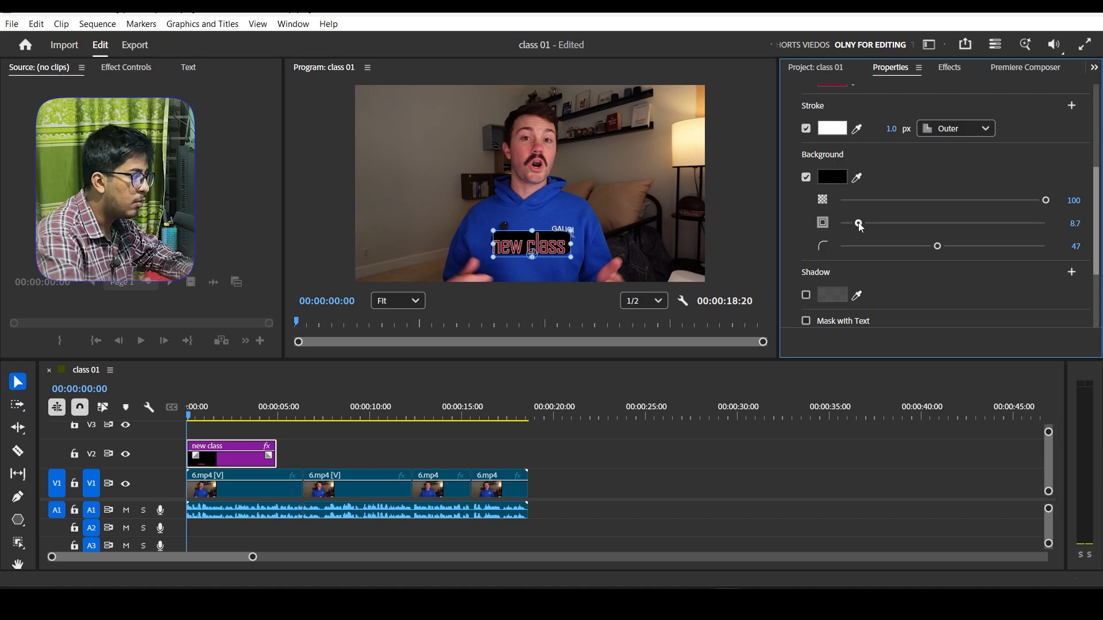
left_click_drag(859, 224, 869, 224)
left_click_drag(548, 240, 549, 246)
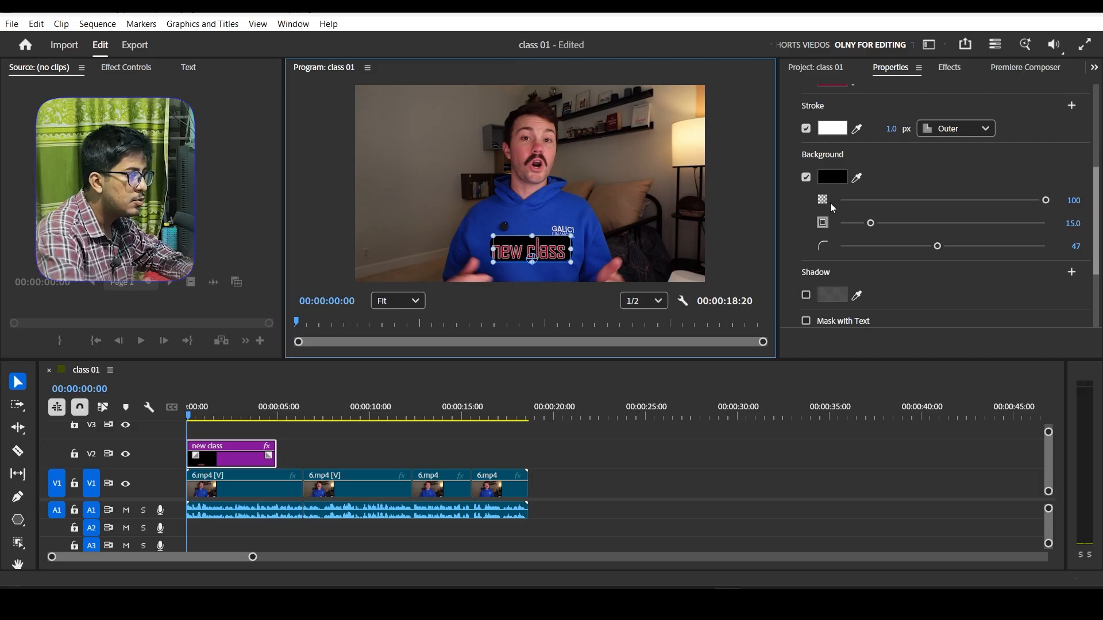
Replace the background of the "new class" text with a shadow at 100 opacity
scroll(805, 279, "down", 2)
left_click(806, 253)
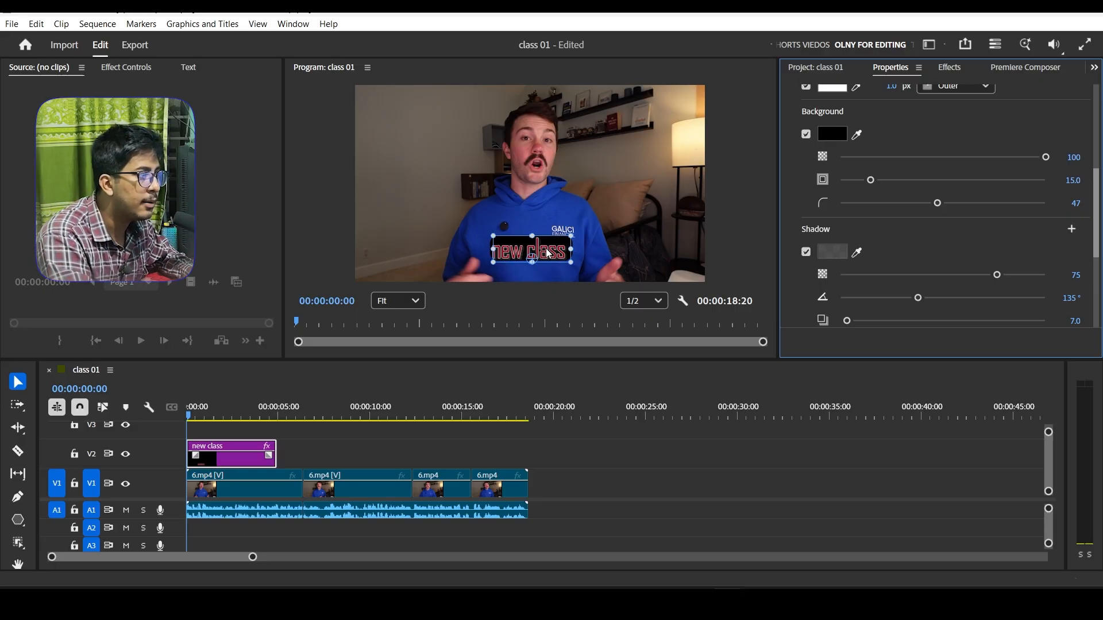
left_click(806, 134)
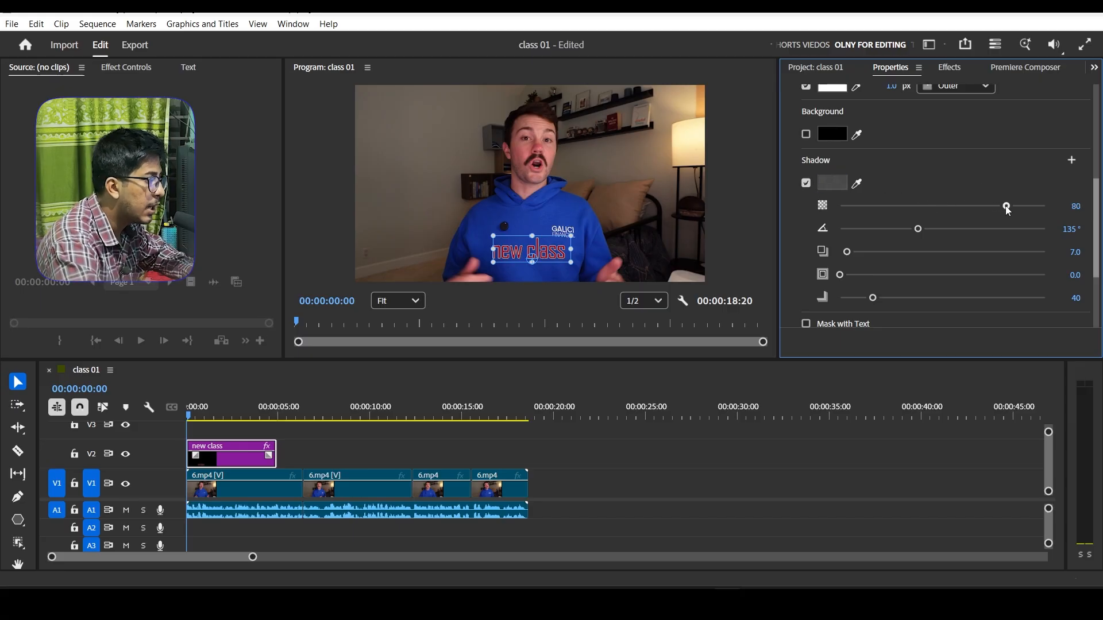
left_click_drag(1036, 206, 1047, 206)
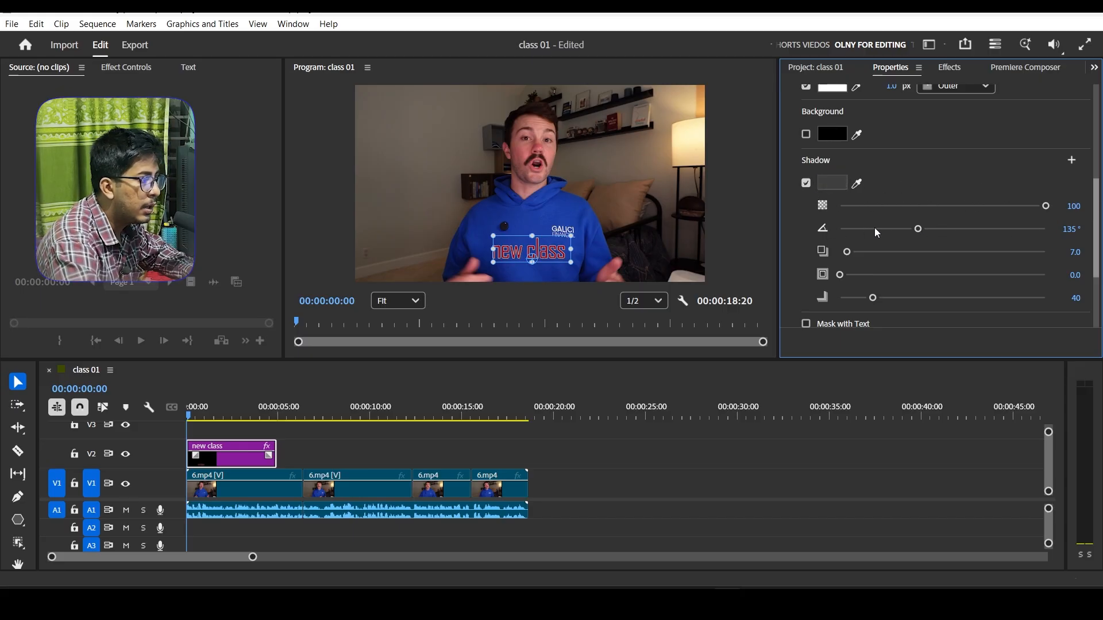
Set the text shadow's angle to 214° and adjust its distance
left_click_drag(918, 231, 823, 236)
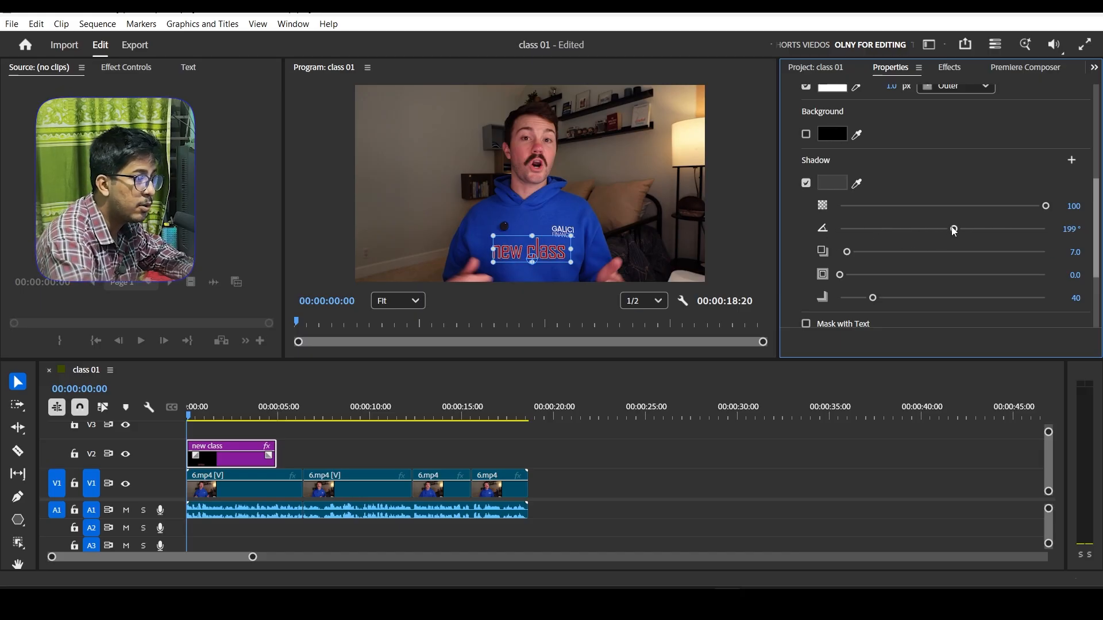
left_click_drag(954, 230, 964, 230)
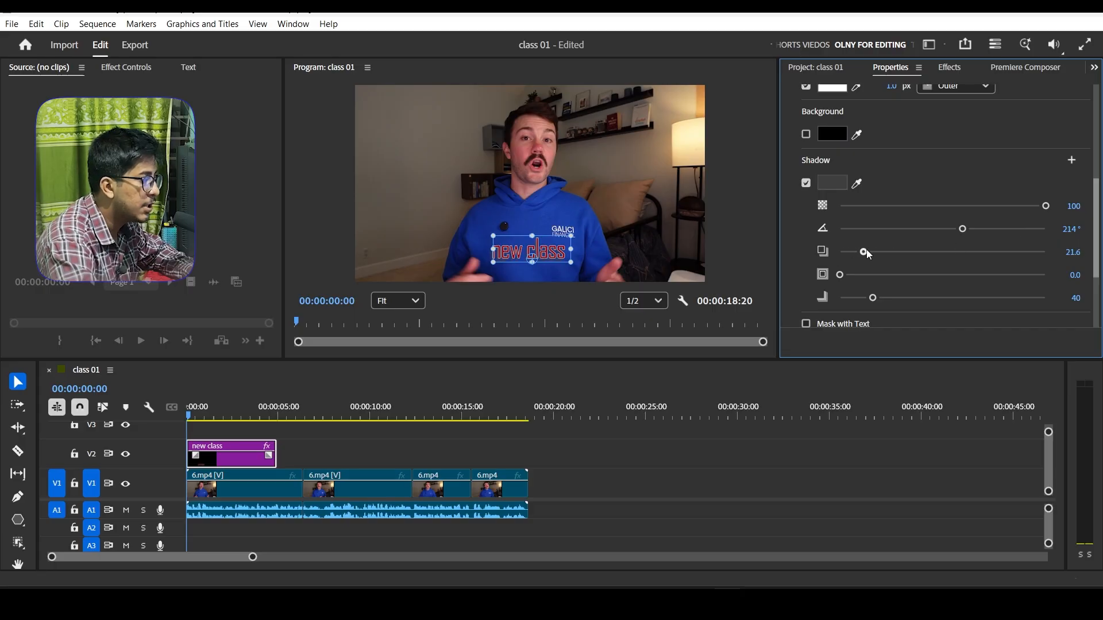
left_click_drag(864, 252, 1002, 294)
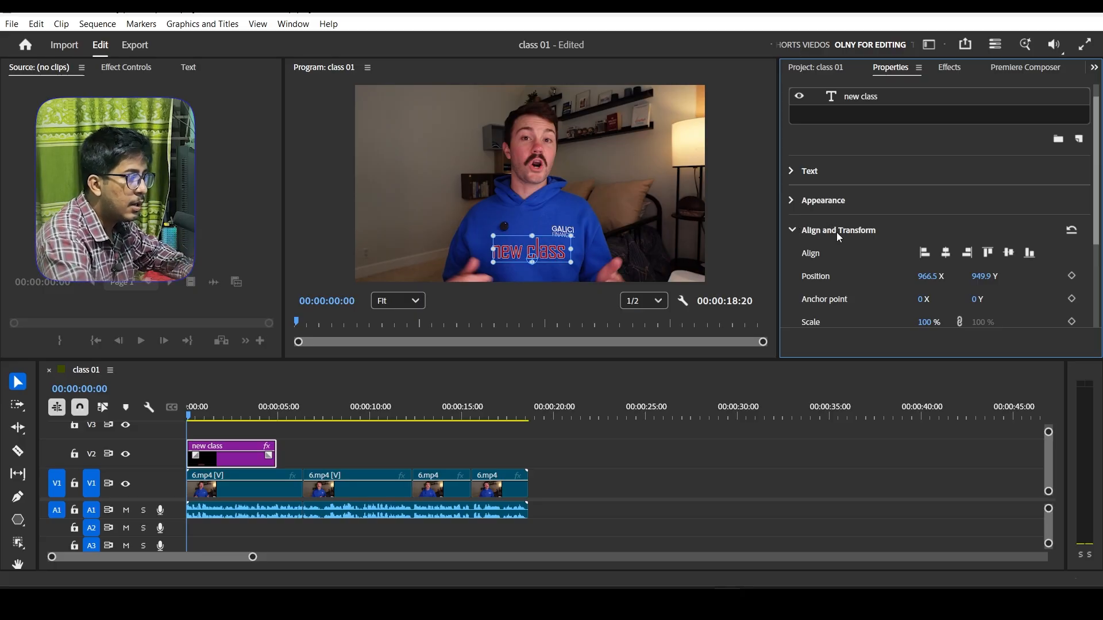
scroll(878, 223, "down", 2)
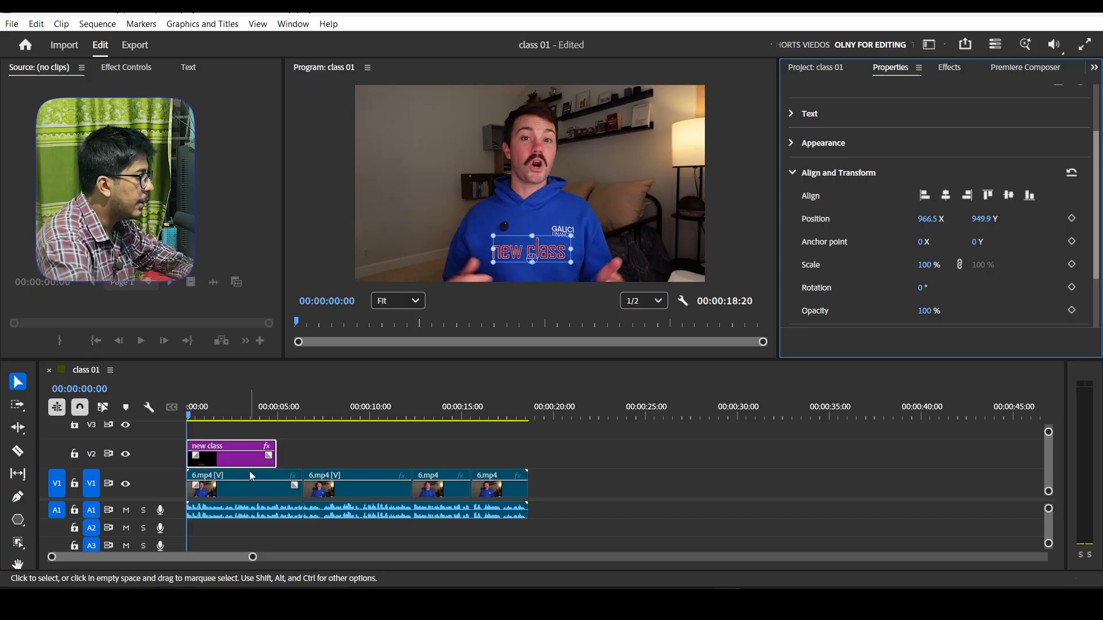
Move the playhead to 00:00:01:13, and switch the "new class" text's paragraph alignment to left and back to centre
left_click(232, 416)
left_click_drag(232, 416, 212, 422)
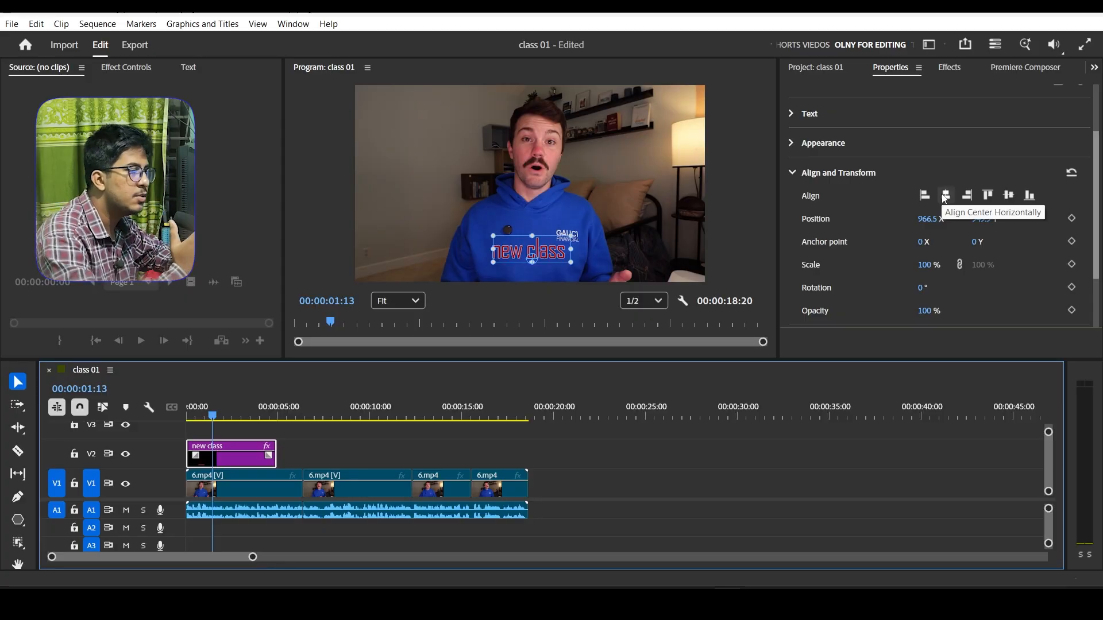
left_click(792, 173)
left_click(791, 173)
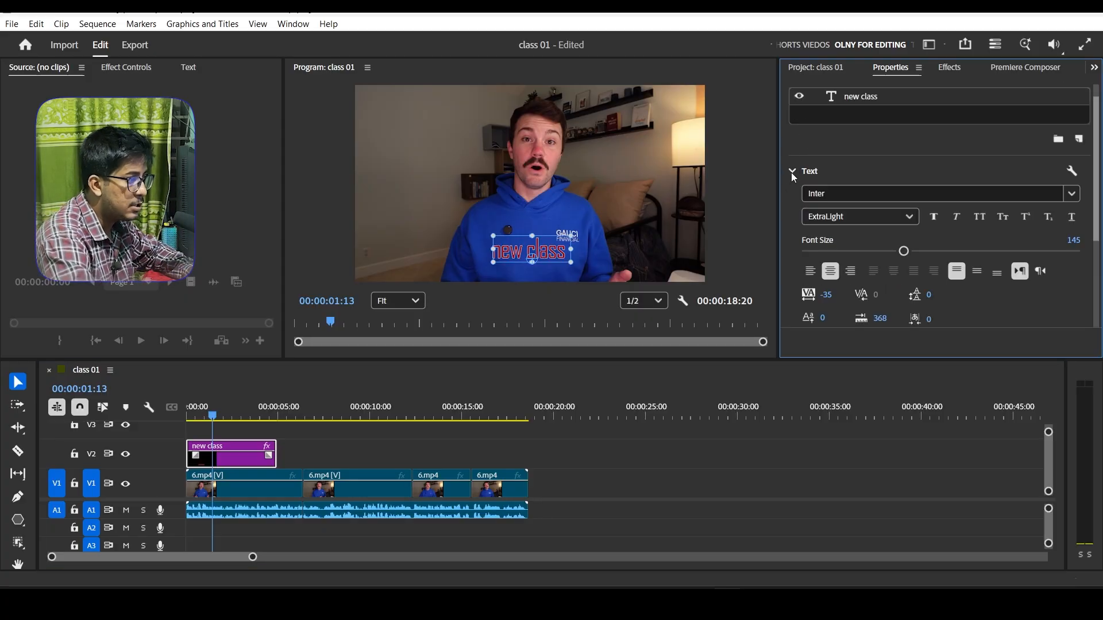
left_click(809, 271)
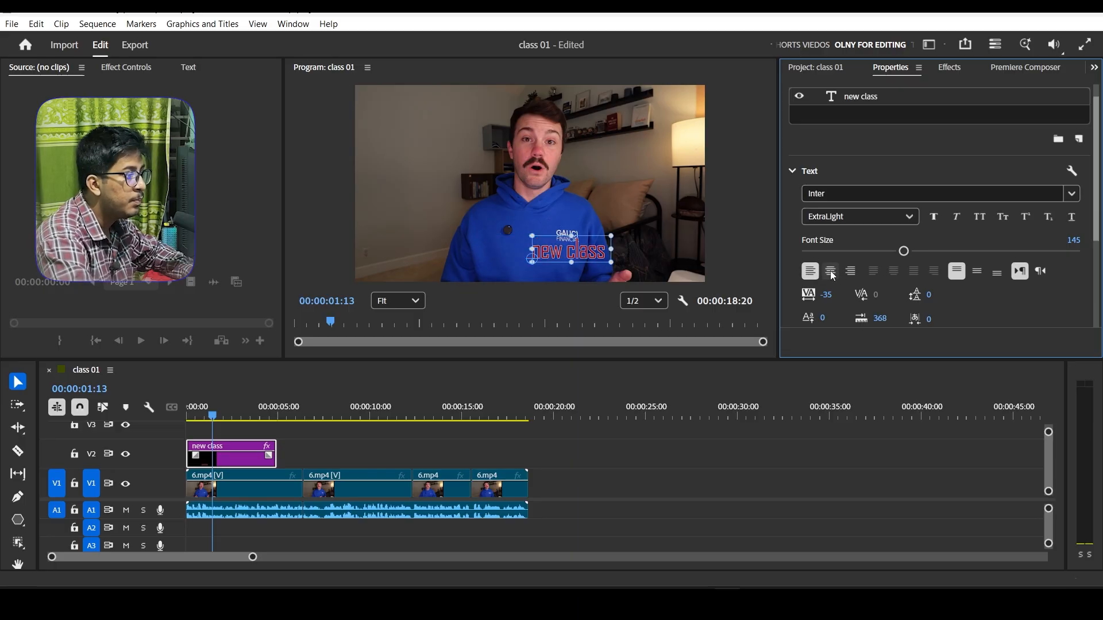
left_click(834, 275)
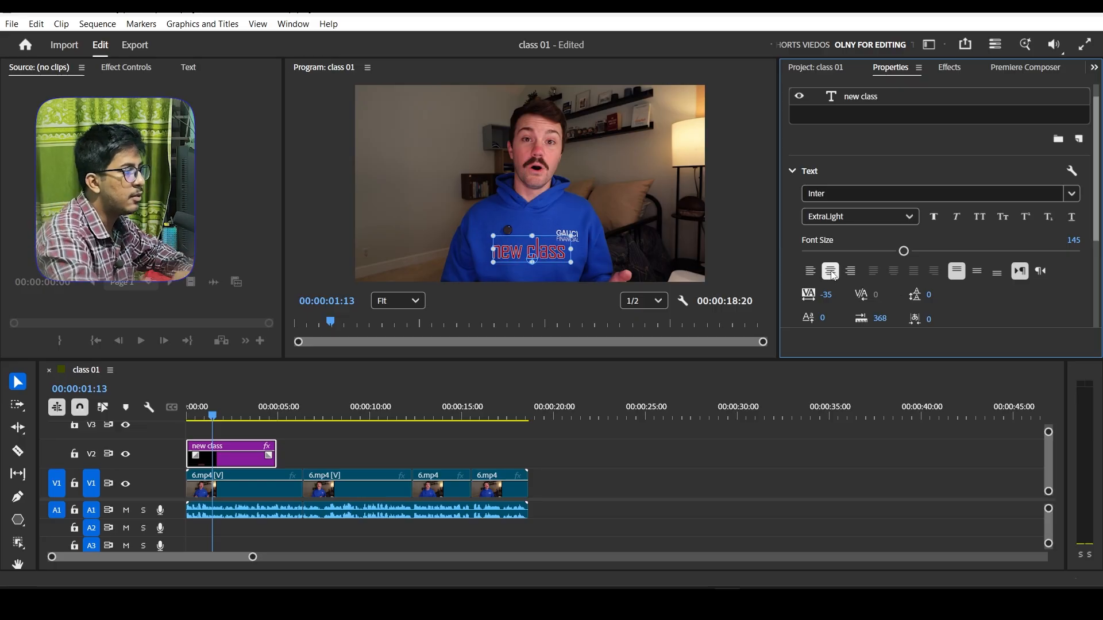
Align the "new class" text in the frame to the left, horizontal centre and right in turn
left_click(793, 171)
left_click(790, 231)
scroll(827, 230, "down", 1)
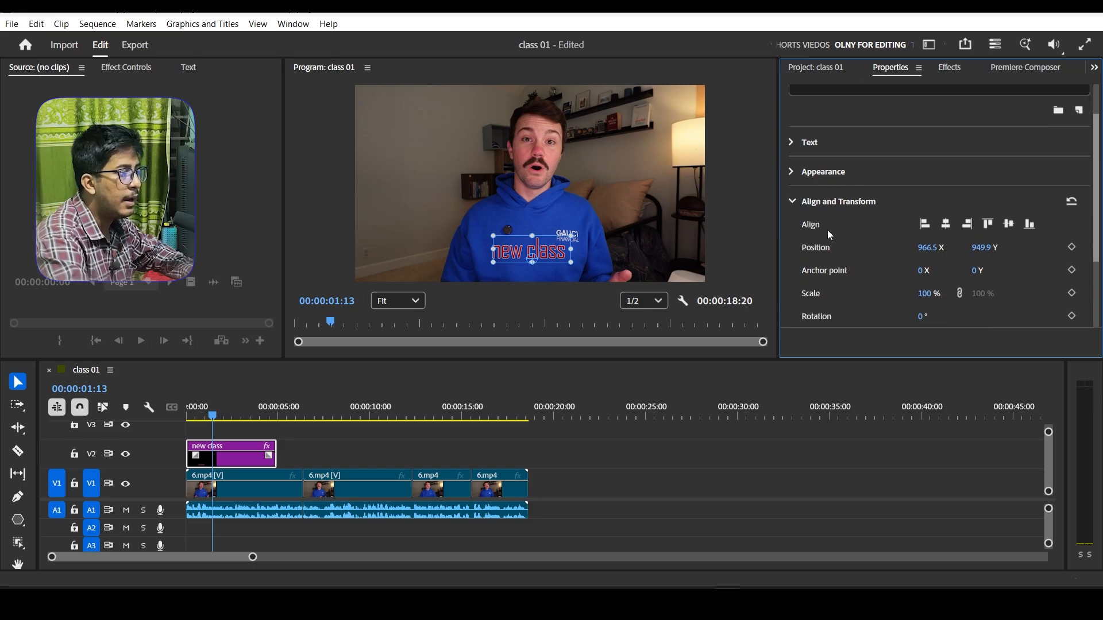
scroll(834, 235, "down", 1)
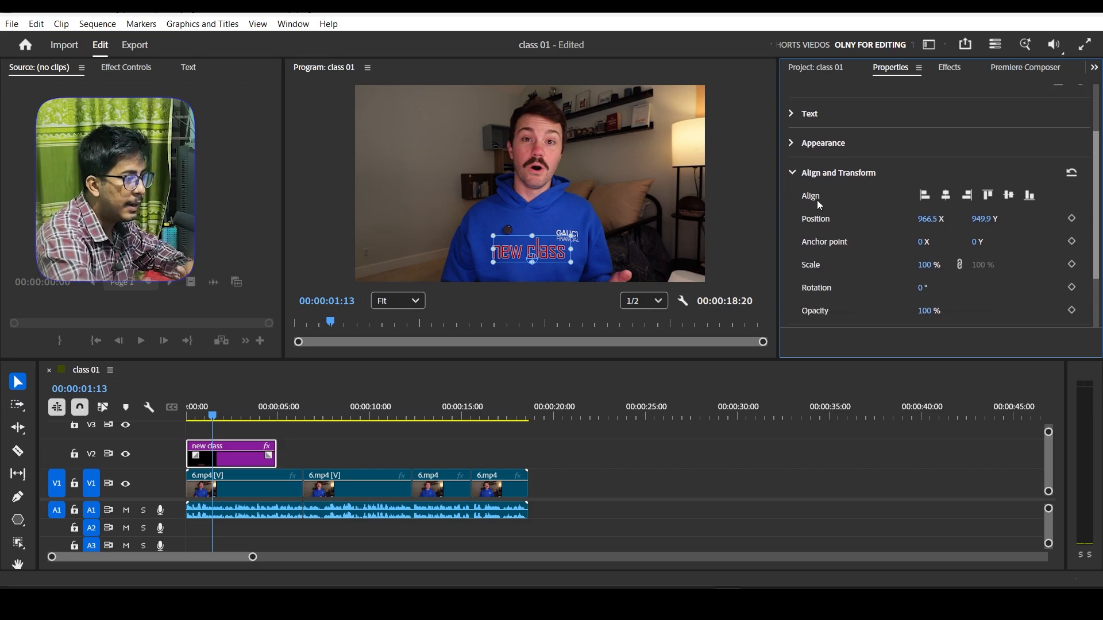
left_click(927, 196)
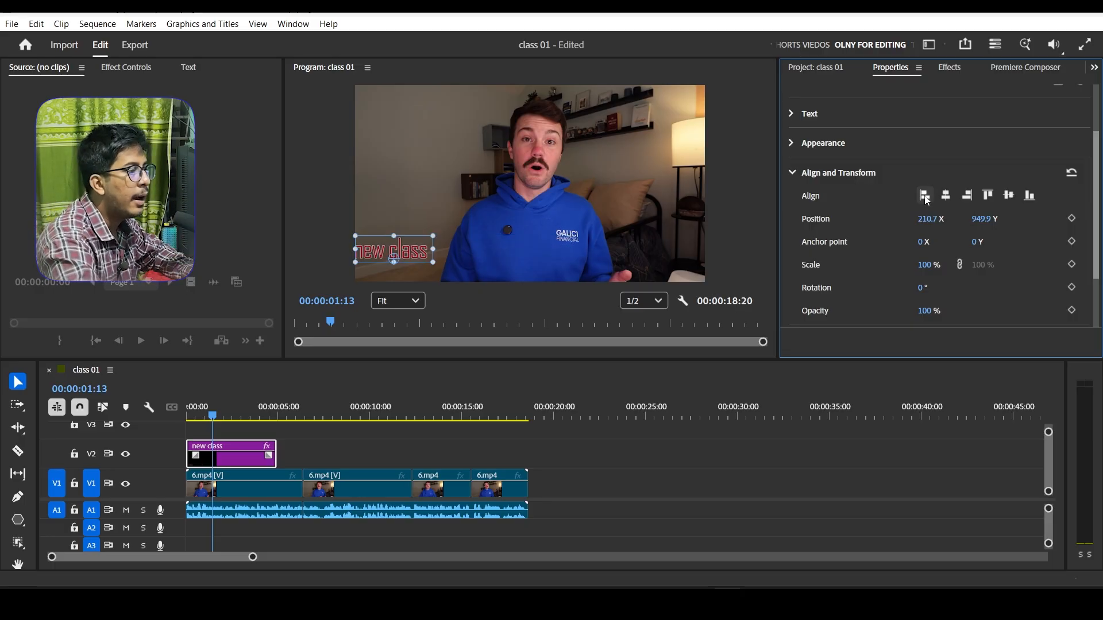
left_click(945, 196)
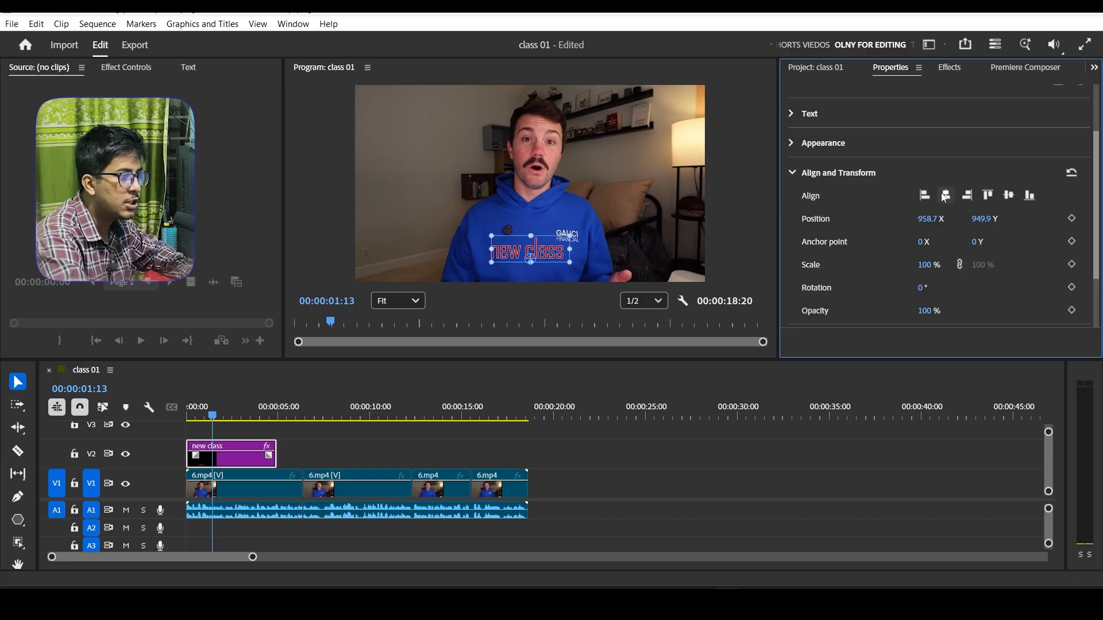
left_click(966, 196)
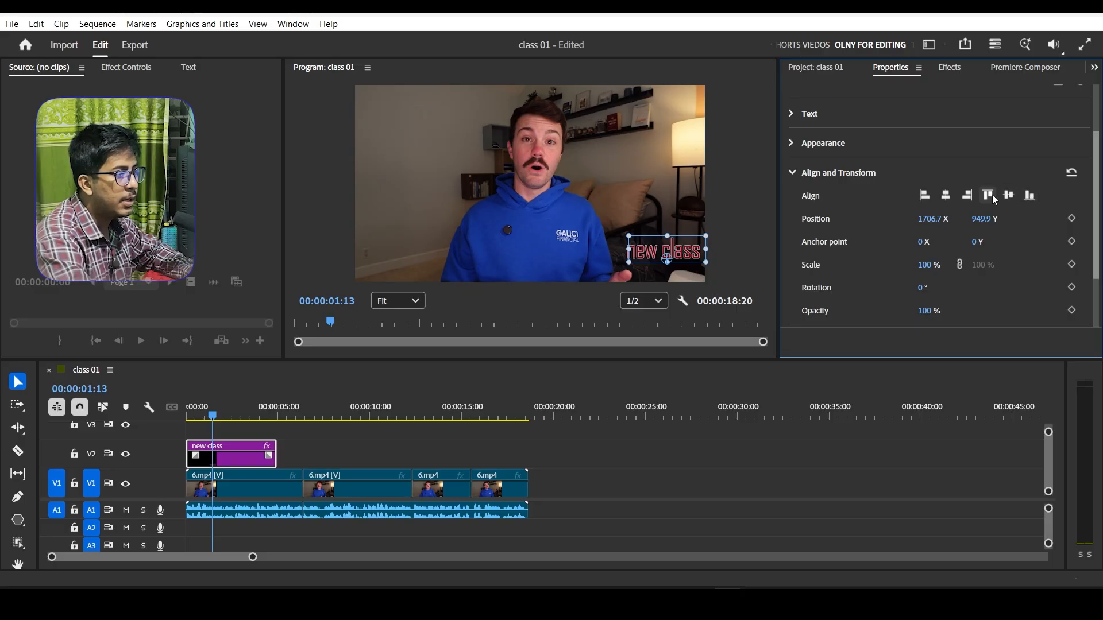
Align the text to the top, vertical middle and bottom of the frame in turn, ending centred both vertically and horizontally
left_click(987, 196)
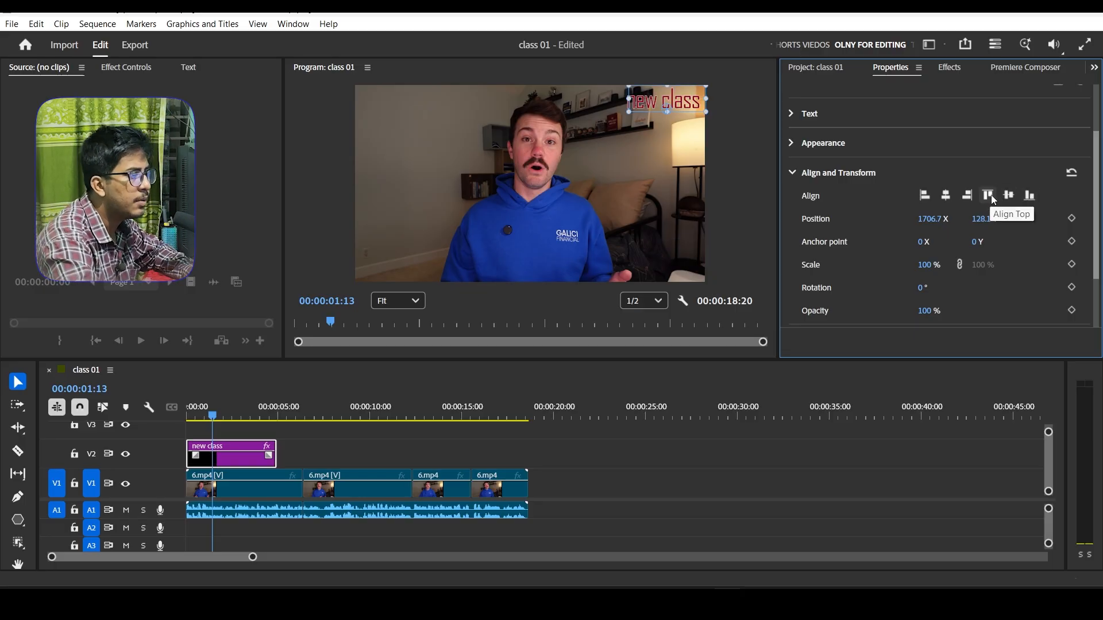
left_click(1009, 196)
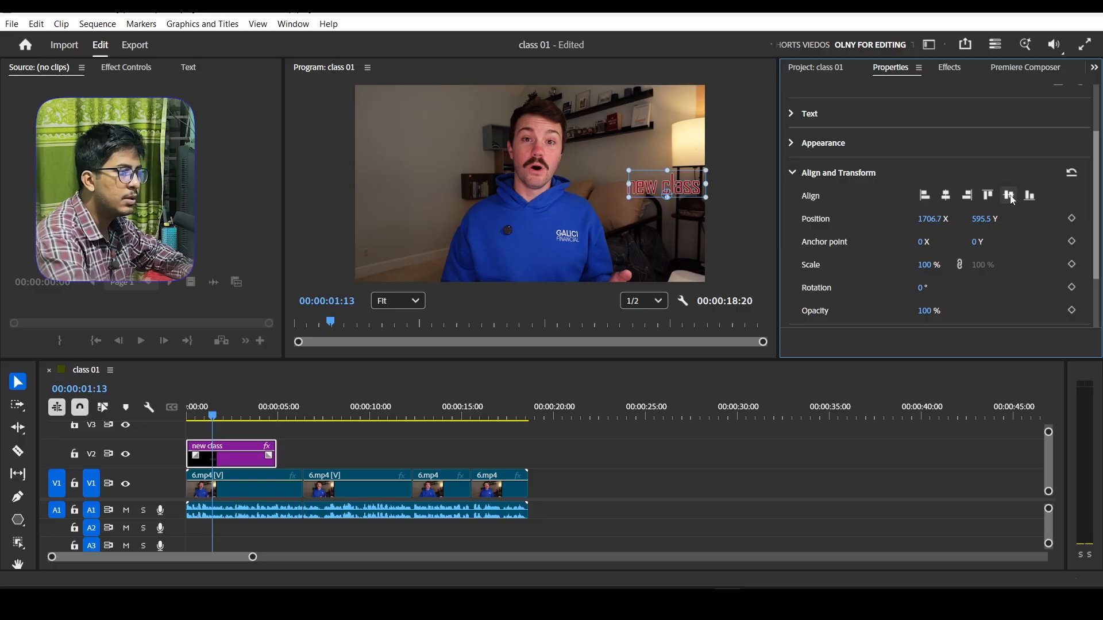
left_click(1032, 198)
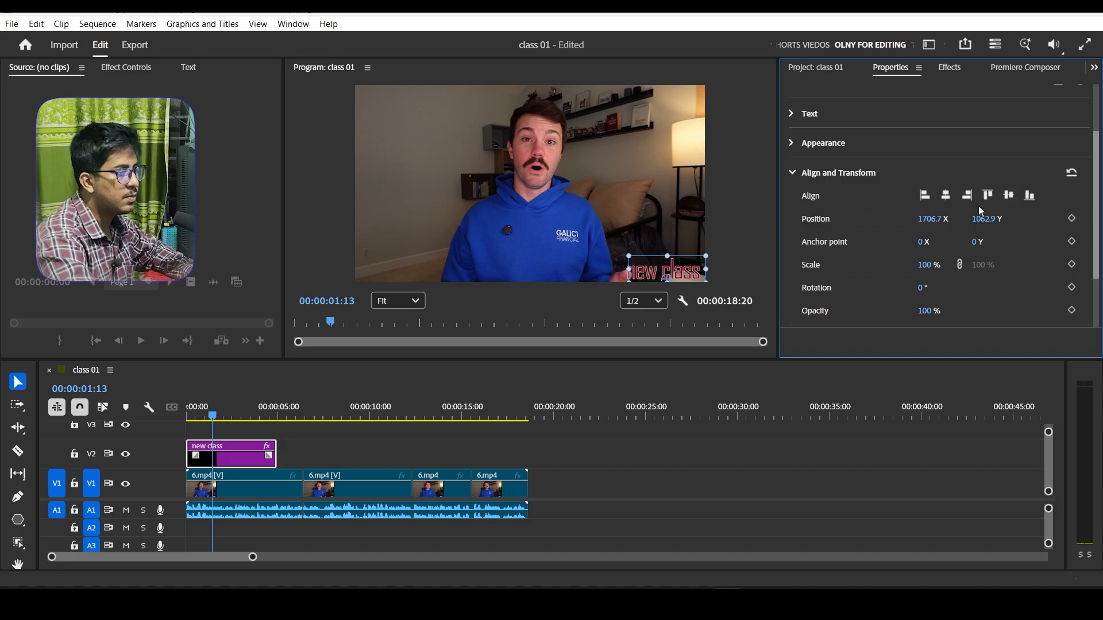
left_click(1011, 196)
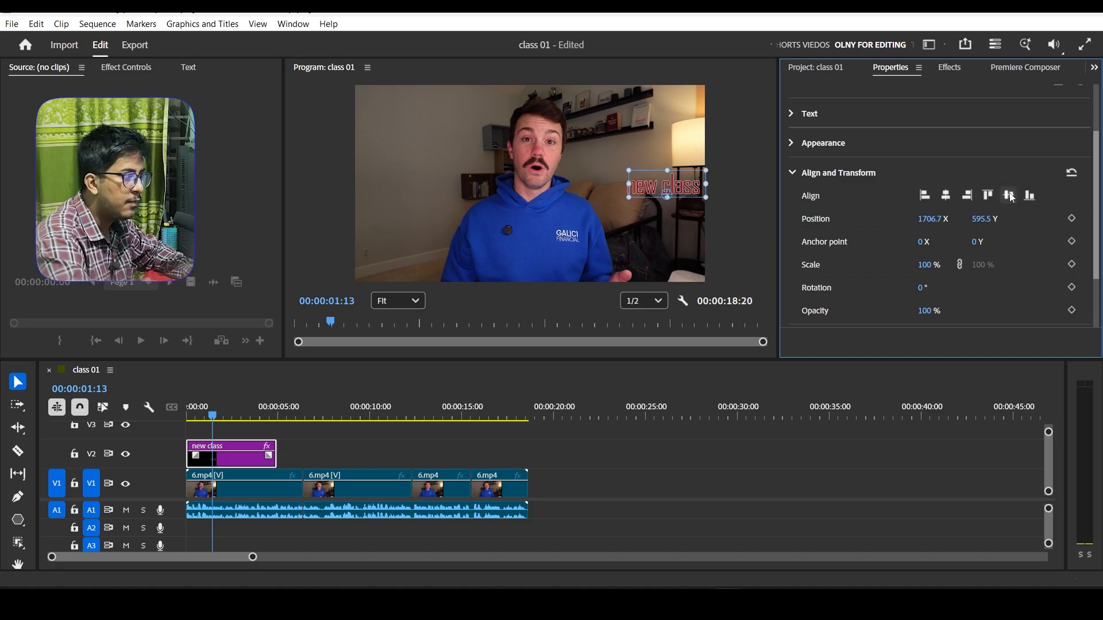
left_click(948, 198)
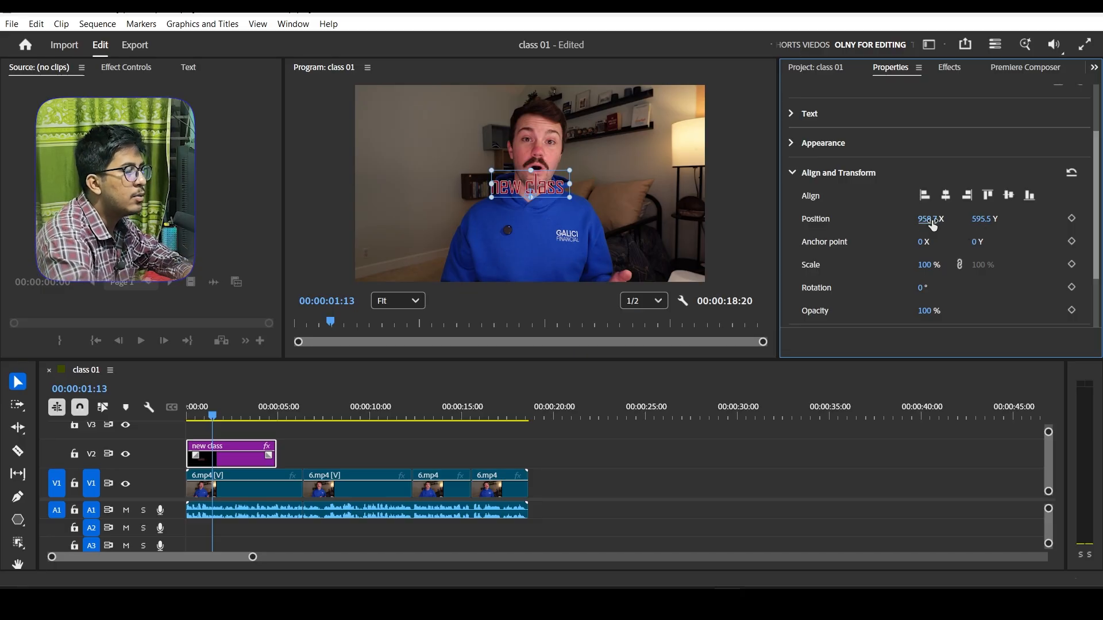
Set the "new class" text's position to 420 X and 736 Y
left_click_drag(929, 224, 761, 244)
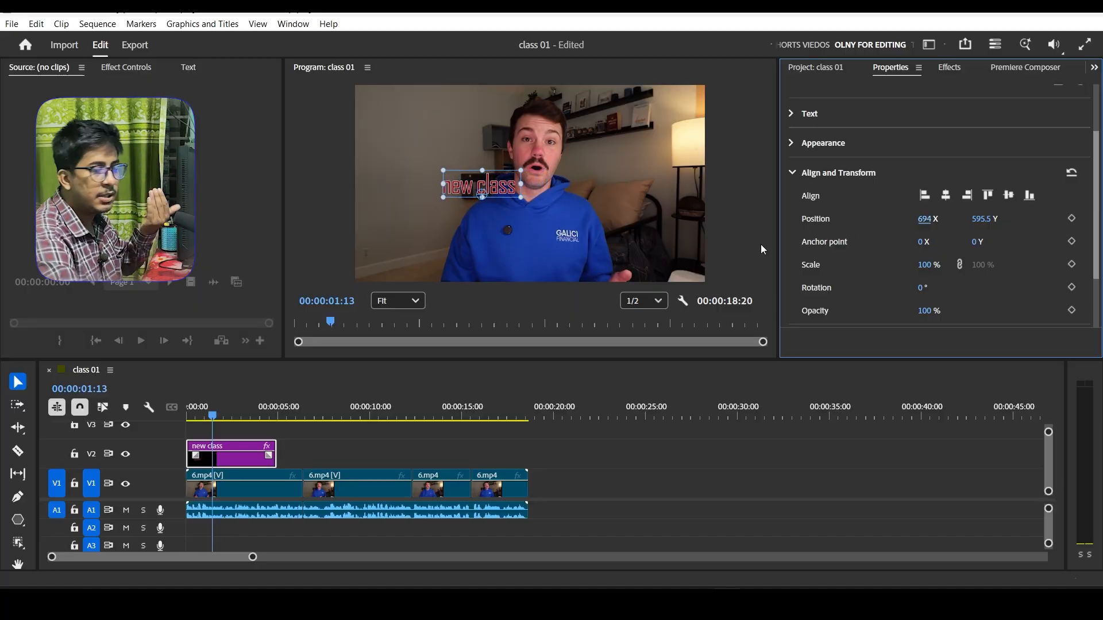
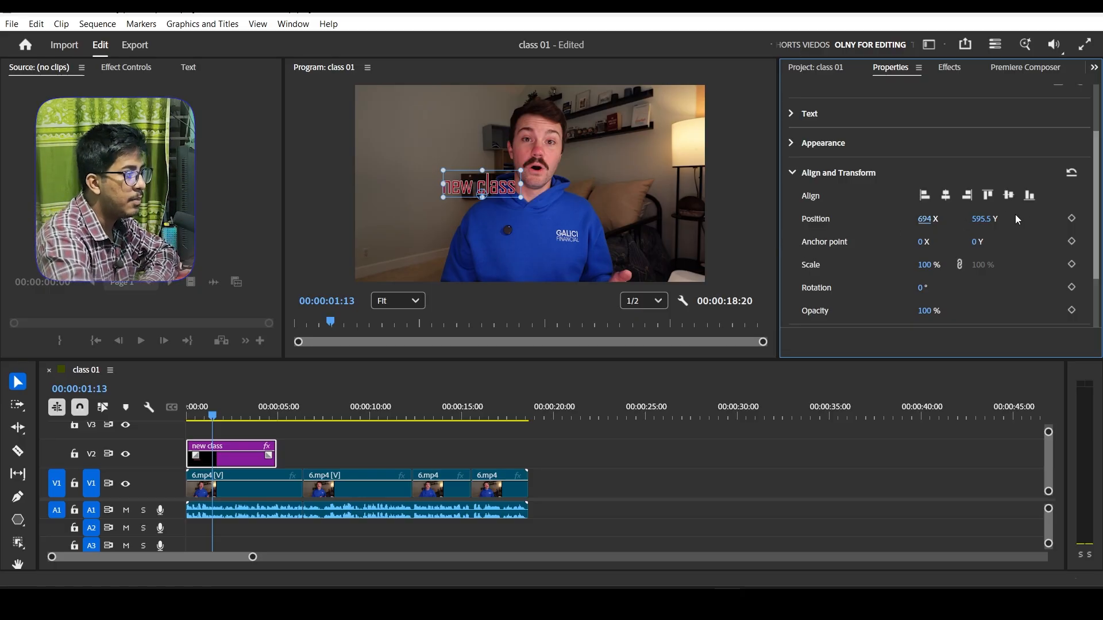
left_click_drag(926, 219, 808, 242)
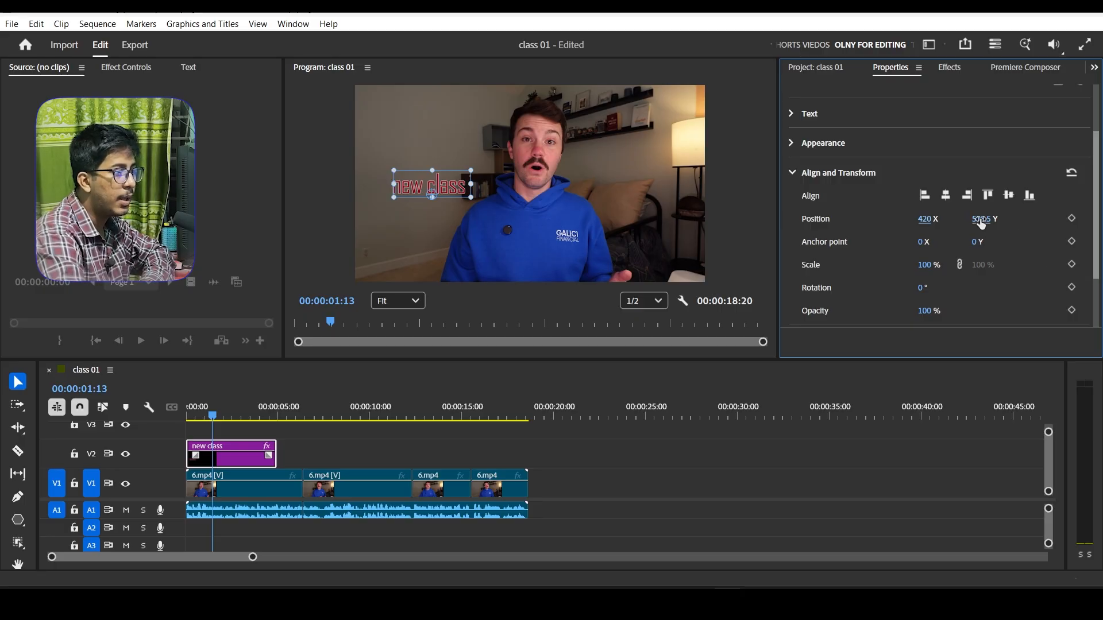
left_click_drag(981, 224, 876, 249)
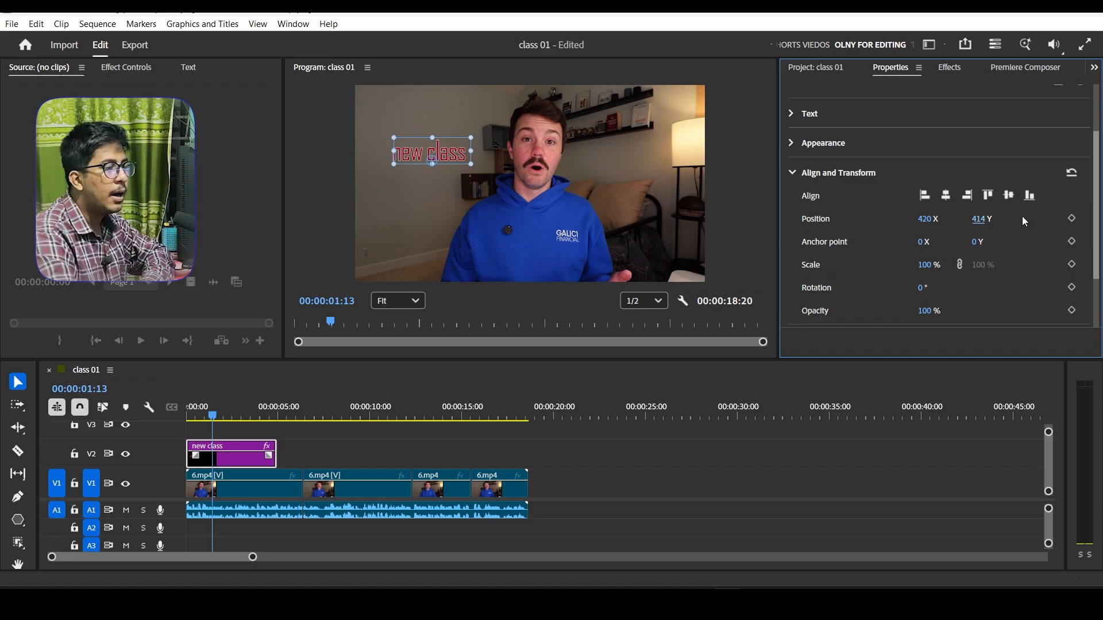
left_click_drag(979, 219, 1097, 223)
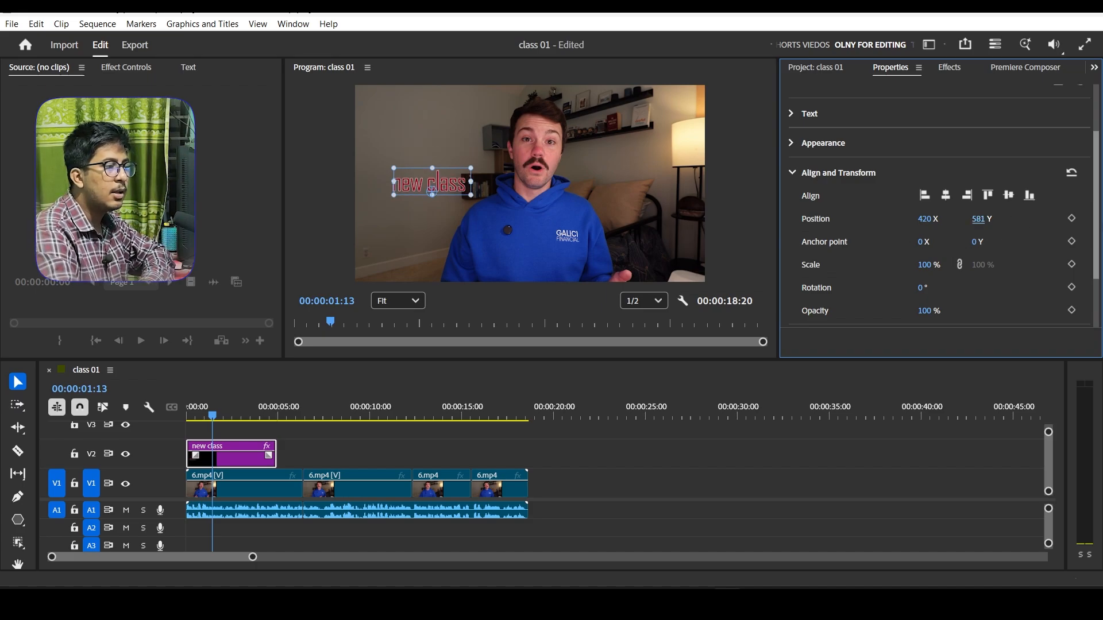
left_click_drag(974, 219, 1010, 227)
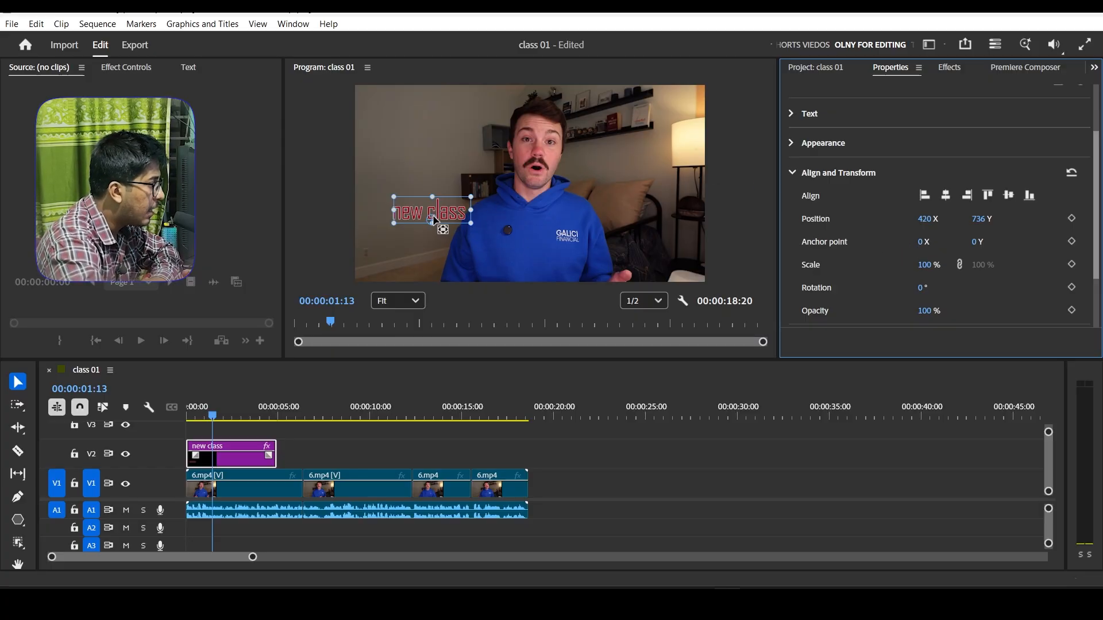
Move the text's anchor point onto the hoodie, at about 693.9 X and -63.1 Y, and set the X position to 966
left_click_drag(434, 222, 540, 226)
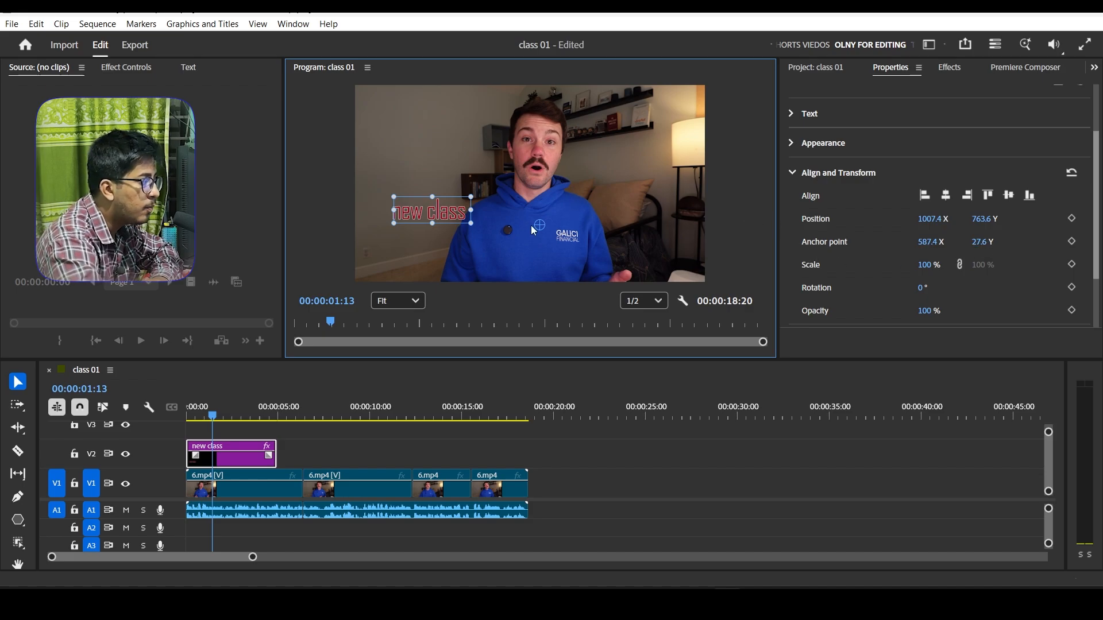
mouse_move(539, 225)
left_mouse_down()
mouse_move(433, 228)
mouse_move(574, 238)
mouse_move(546, 224)
left_mouse_up()
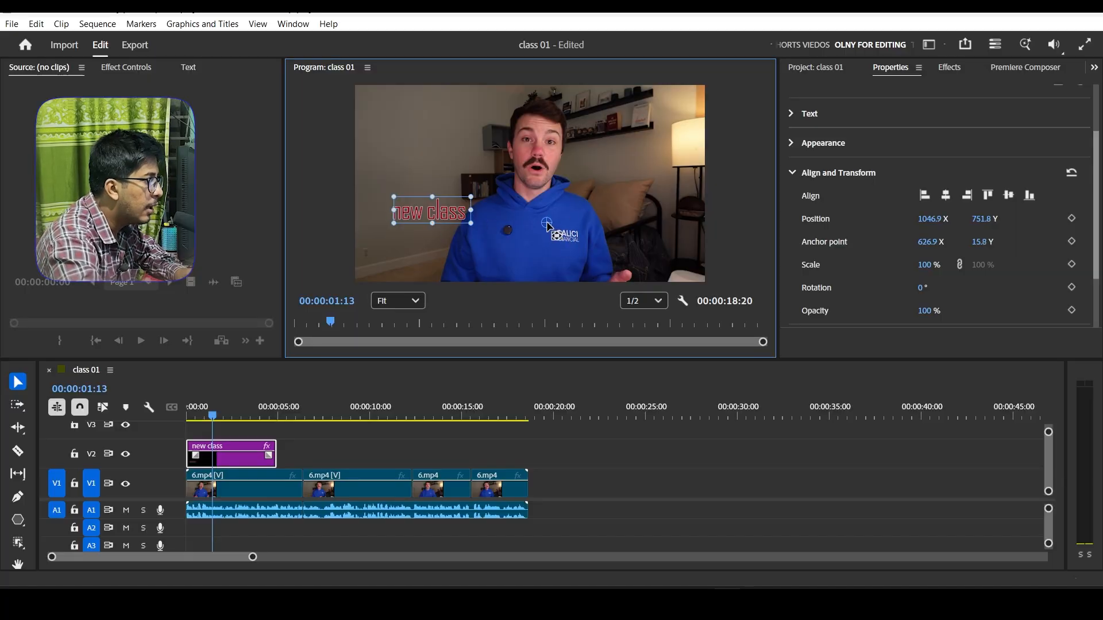
left_click_drag(547, 219, 561, 210)
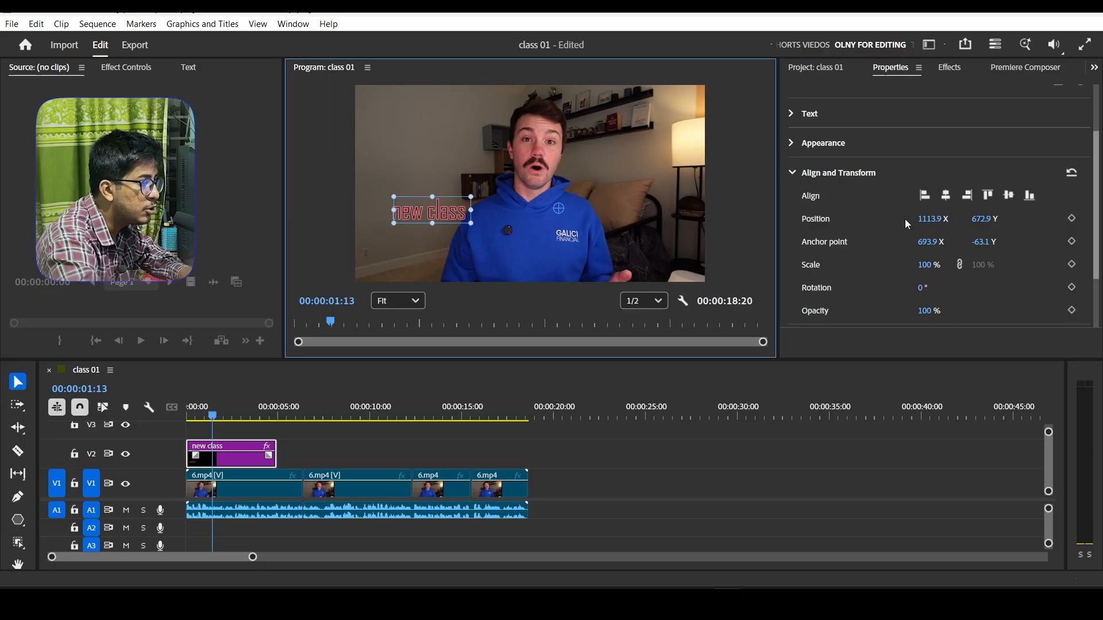
left_click_drag(929, 221, 899, 221)
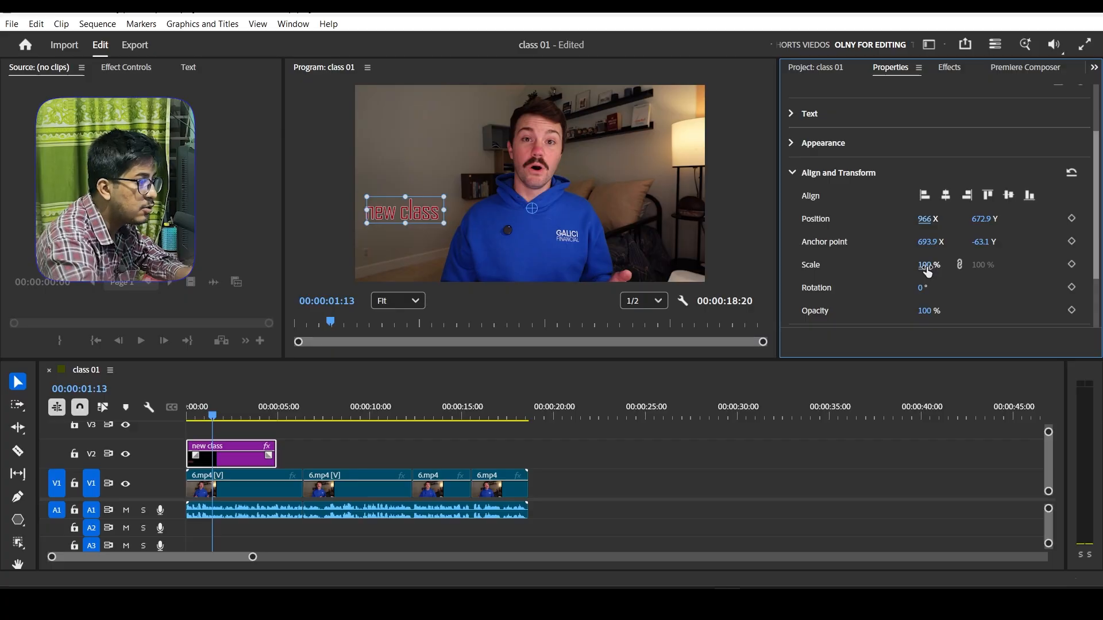
Scale the text around its offset anchor point, first to 116% and finally to 79%
left_click_drag(925, 268, 945, 264)
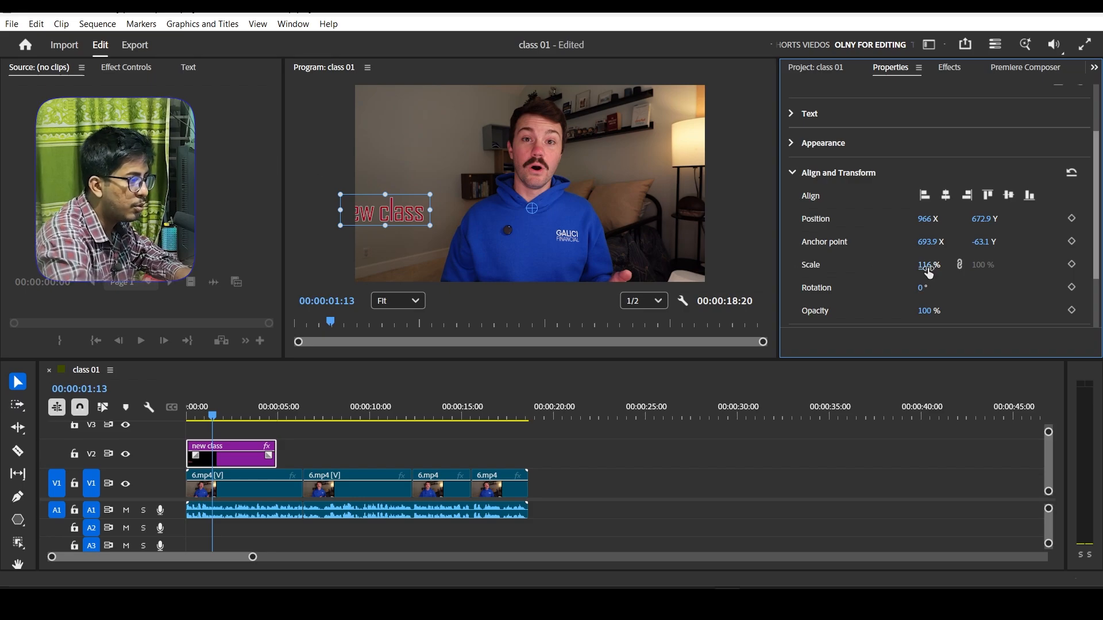
left_click_drag(929, 273, 964, 269)
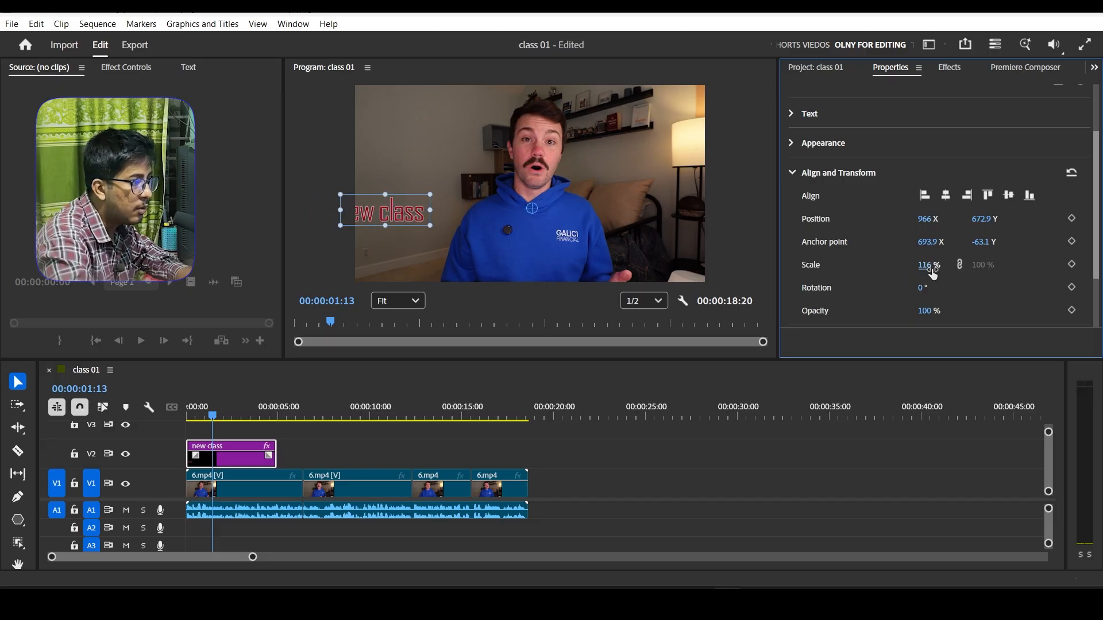
left_click_drag(927, 268, 907, 270)
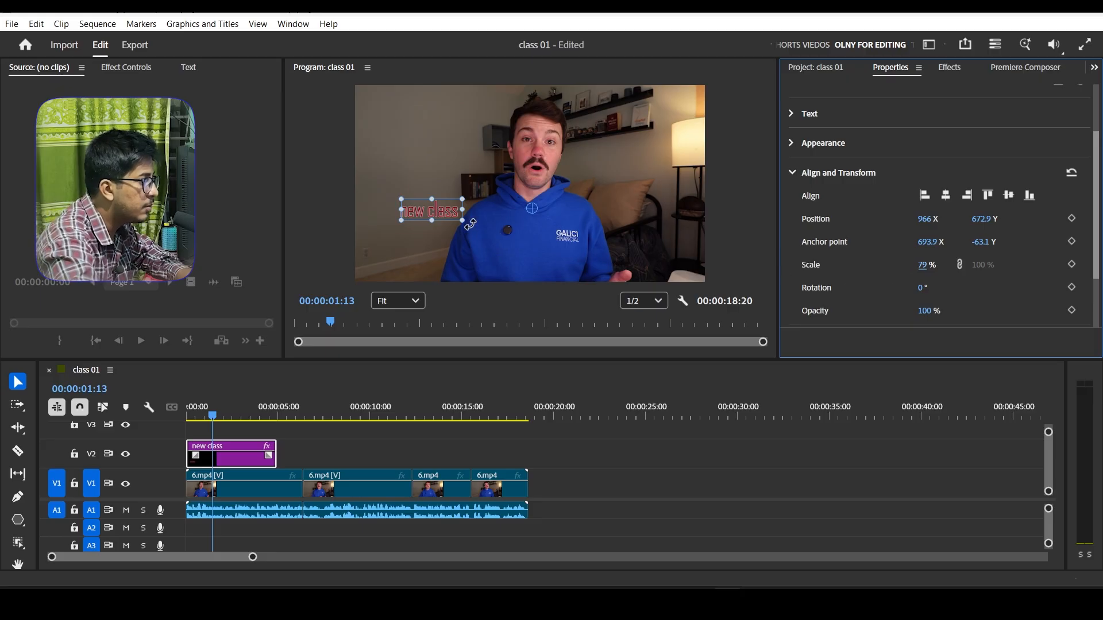
Move the anchor point to the centre of the text, about -4.8 X and -48.1 Y, and set the scale to 162%
left_click_drag(538, 209, 434, 214)
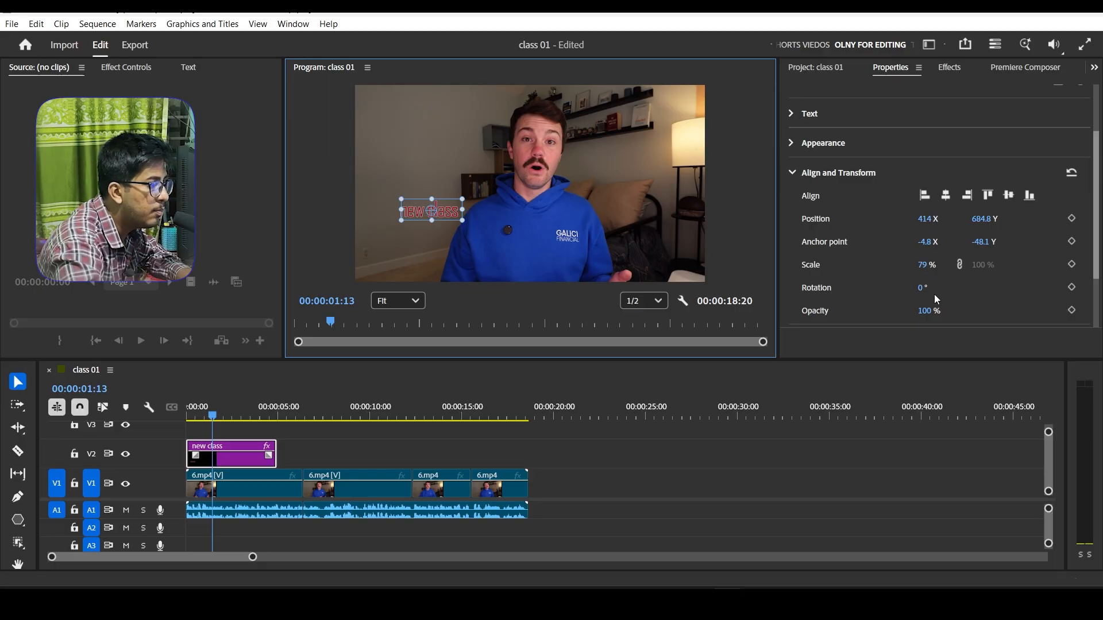
left_click_drag(924, 268, 987, 267)
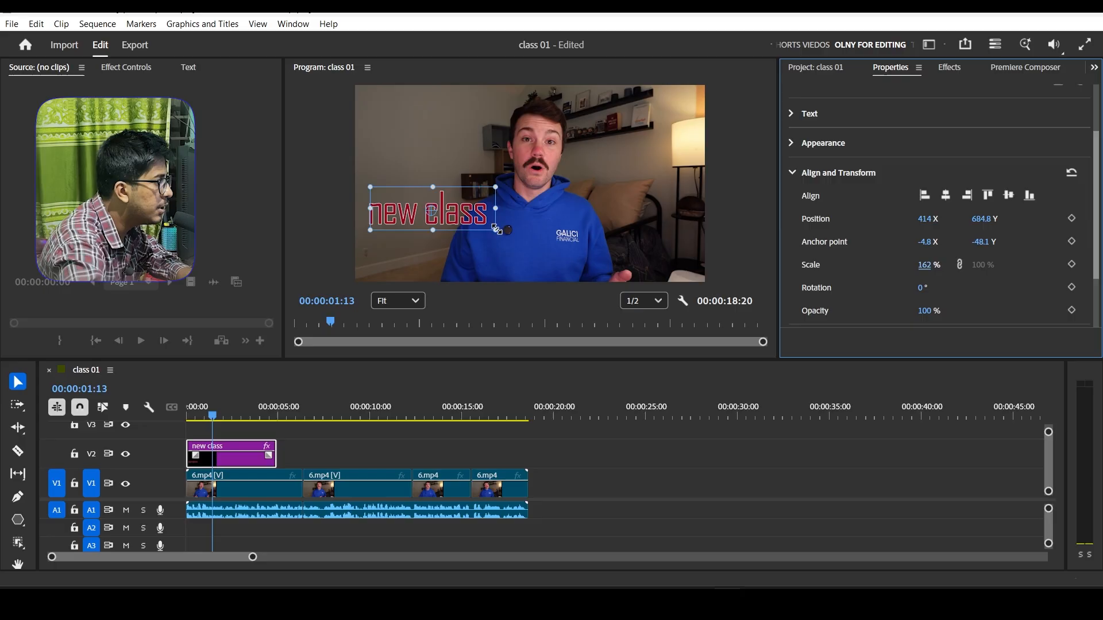
Move the anchor point to the text's lower-right corner, about 199.6 X and 5.4 Y, and scale the text to 75%, finally 125%
left_click(434, 217)
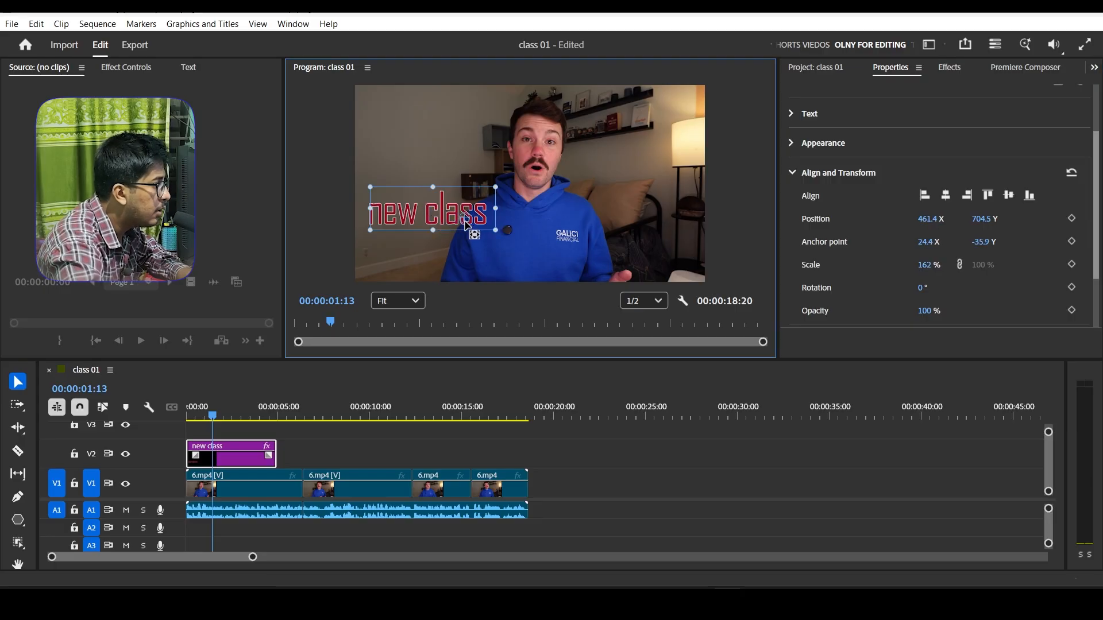
left_click_drag(467, 220, 487, 231)
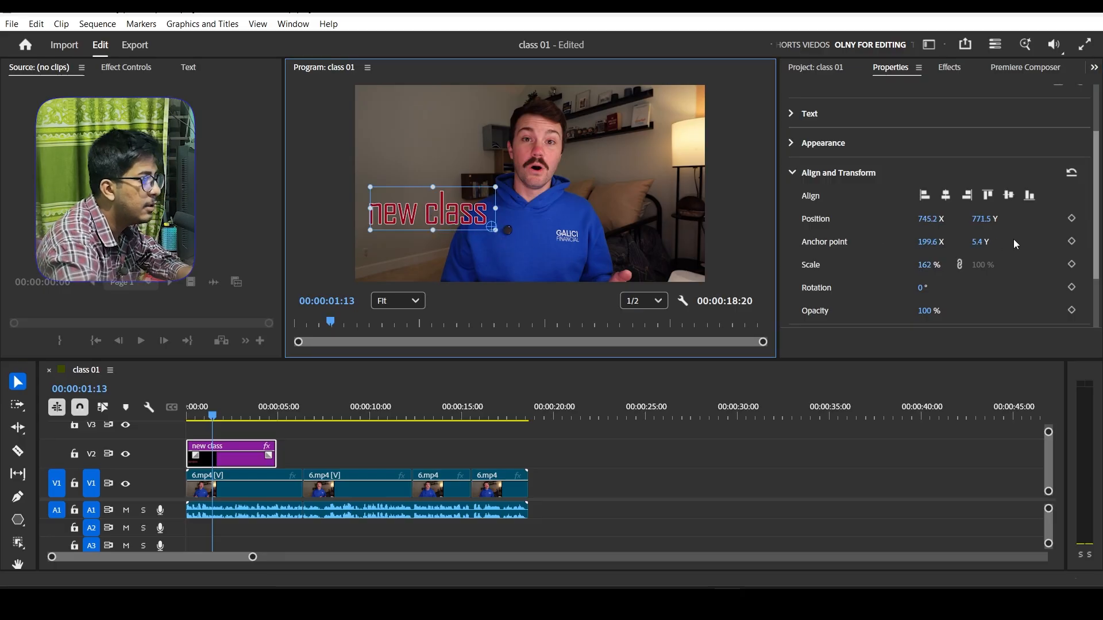
left_click_drag(928, 267, 874, 277)
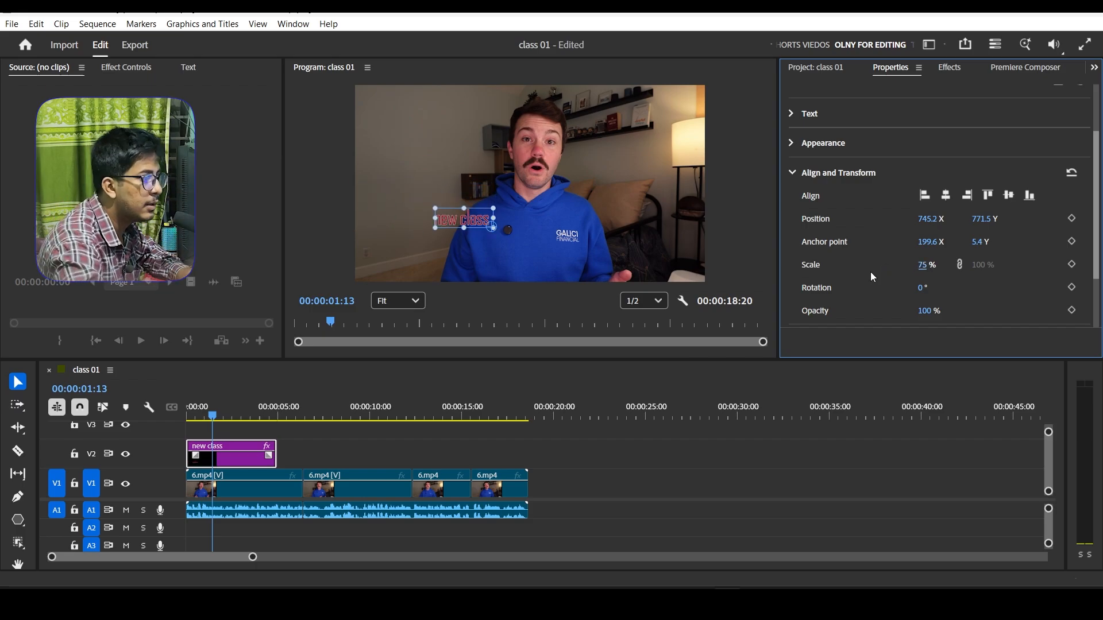
left_click_drag(923, 266, 967, 274)
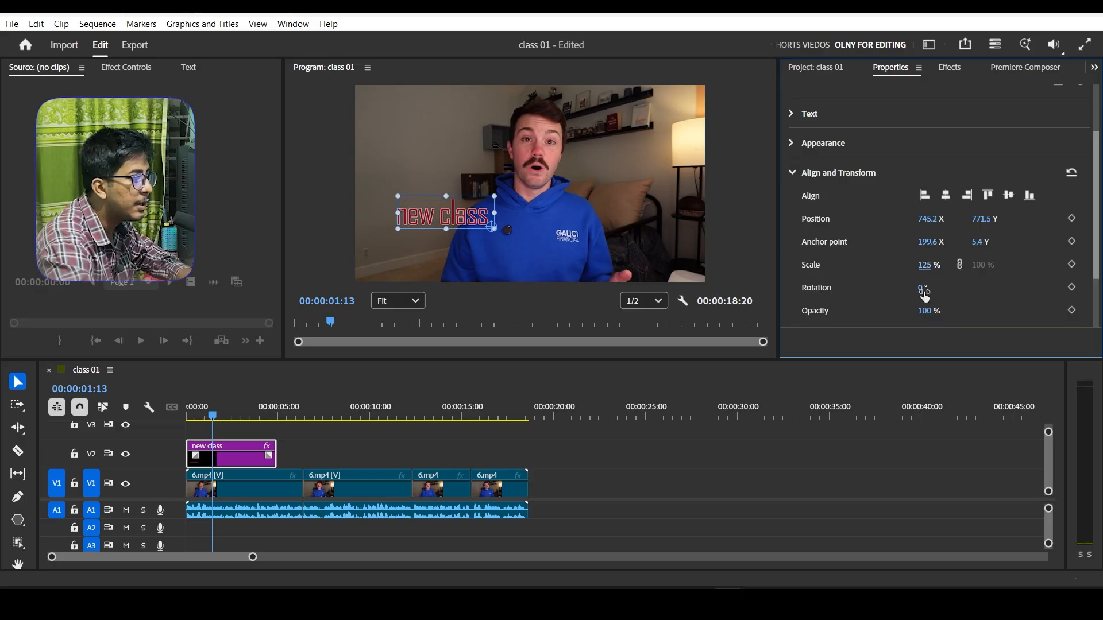
Try rotating the text and undo it, and move the anchor point to the text's centre, about -2.2 X and -41.9 Y
left_click_drag(921, 291, 967, 290)
key("ctrl+z")
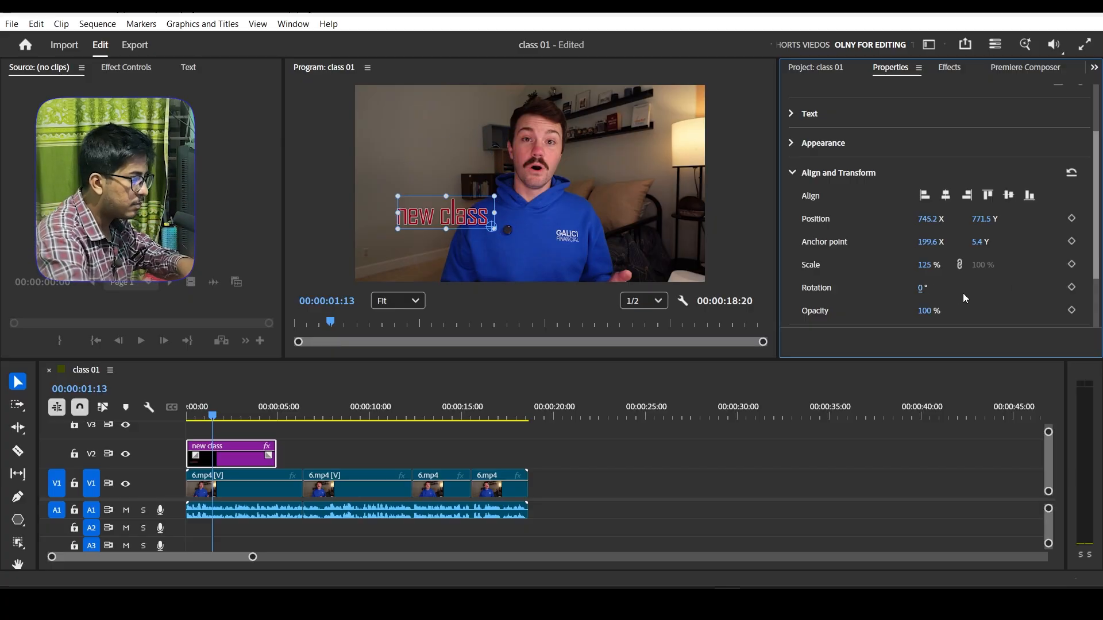
left_click_drag(492, 228, 450, 218)
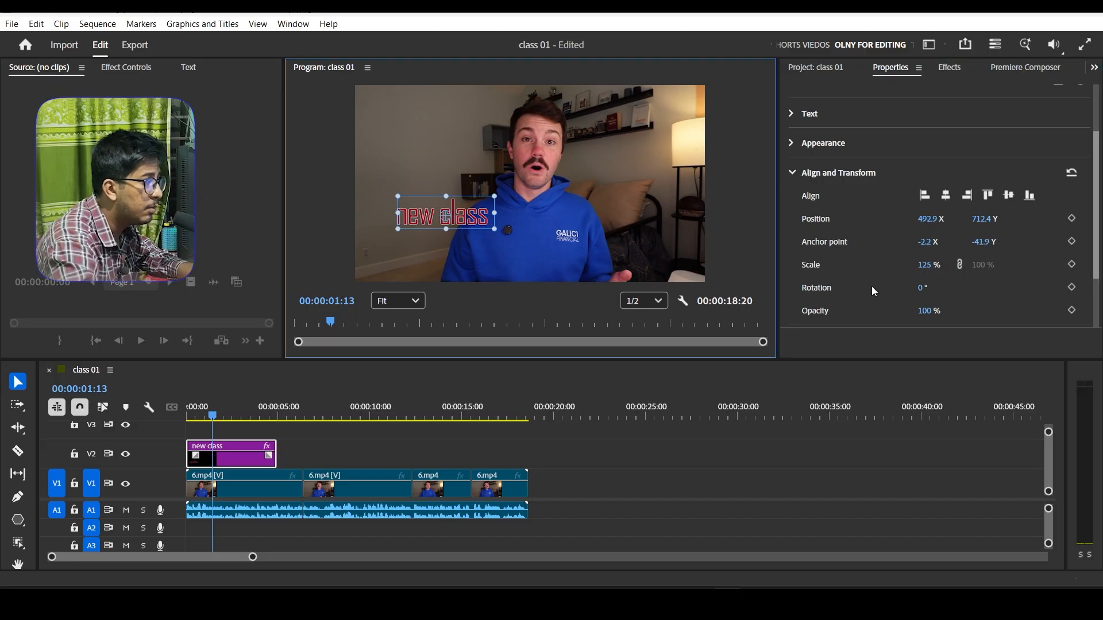
Try other rotation and opacity values on the text, restoring 0° rotation and 100% opacity
left_click(923, 289)
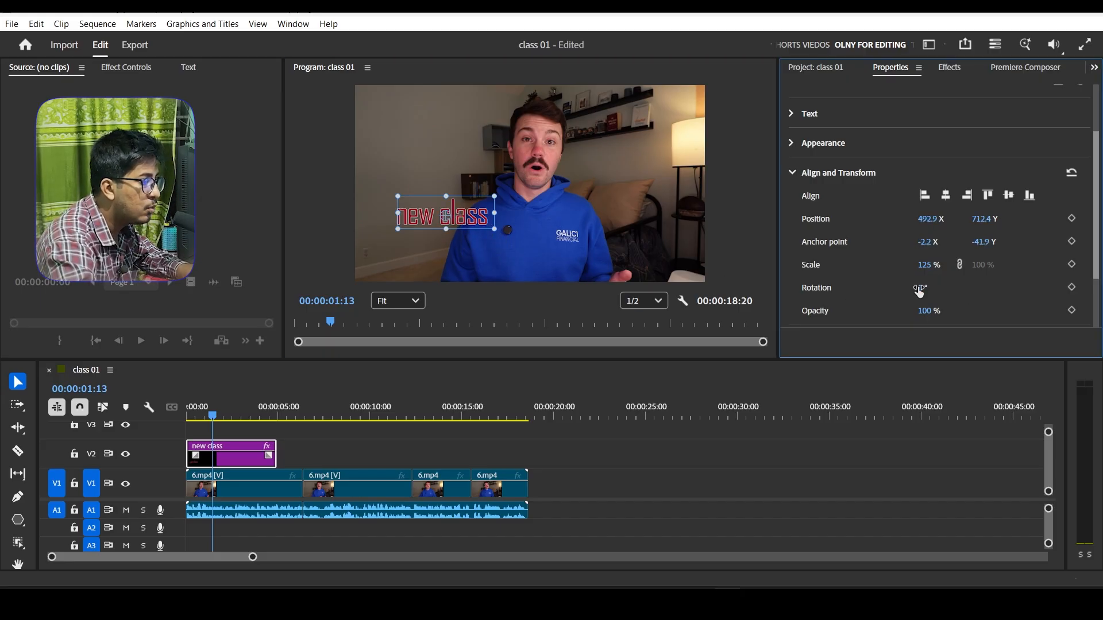
mouse_move(921, 288)
left_mouse_down()
mouse_move(1057, 296)
mouse_move(896, 300)
mouse_move(935, 302)
left_mouse_up()
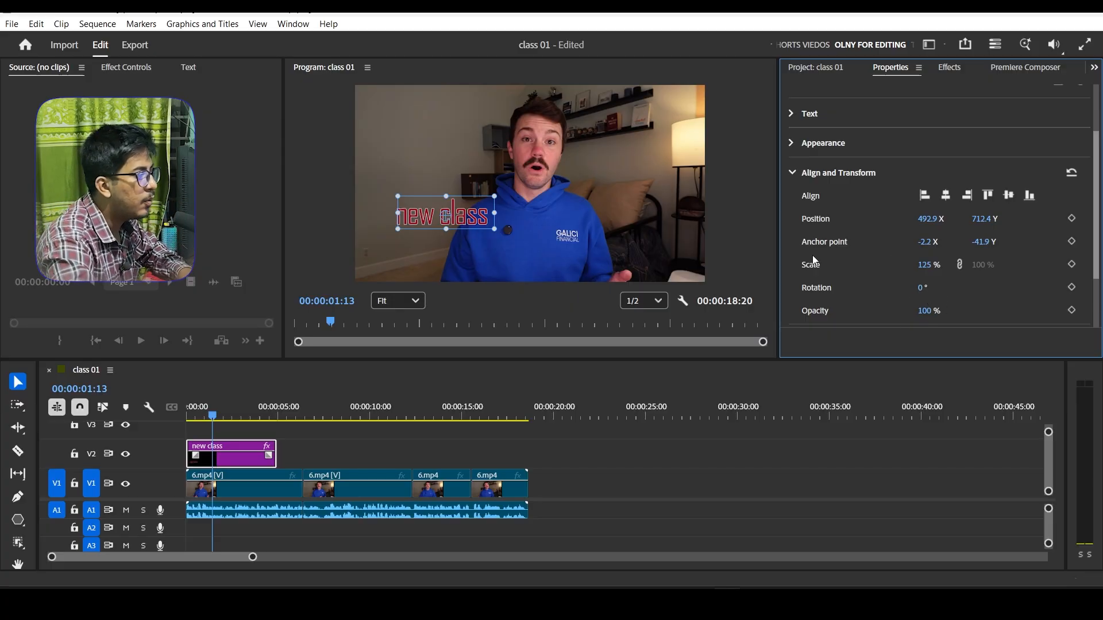
scroll(823, 284, "down", 1)
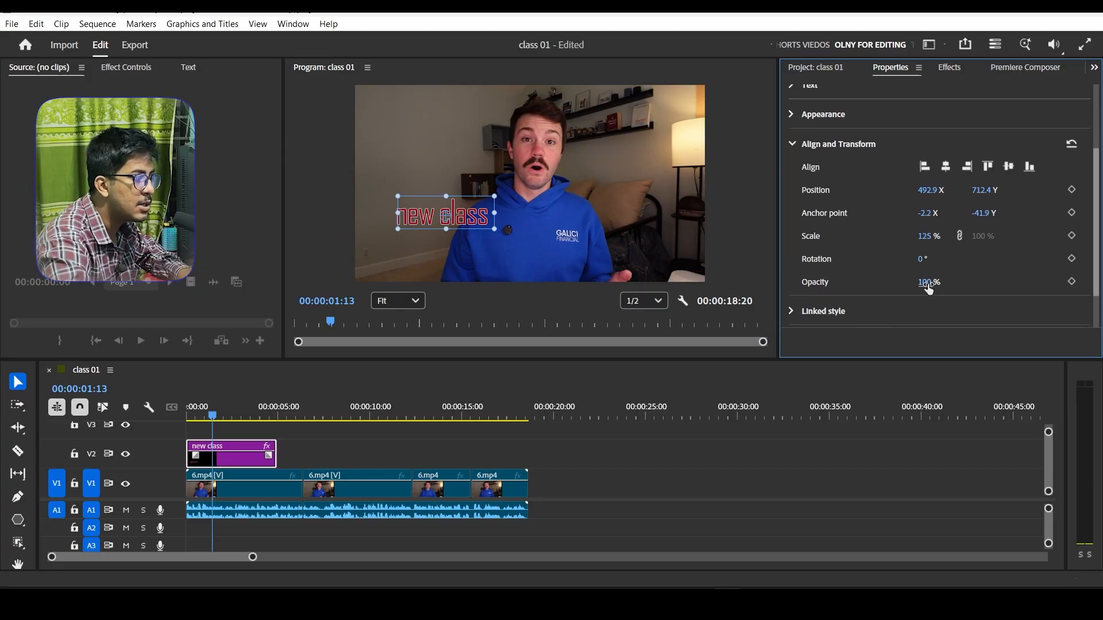
left_click_drag(930, 284, 898, 293)
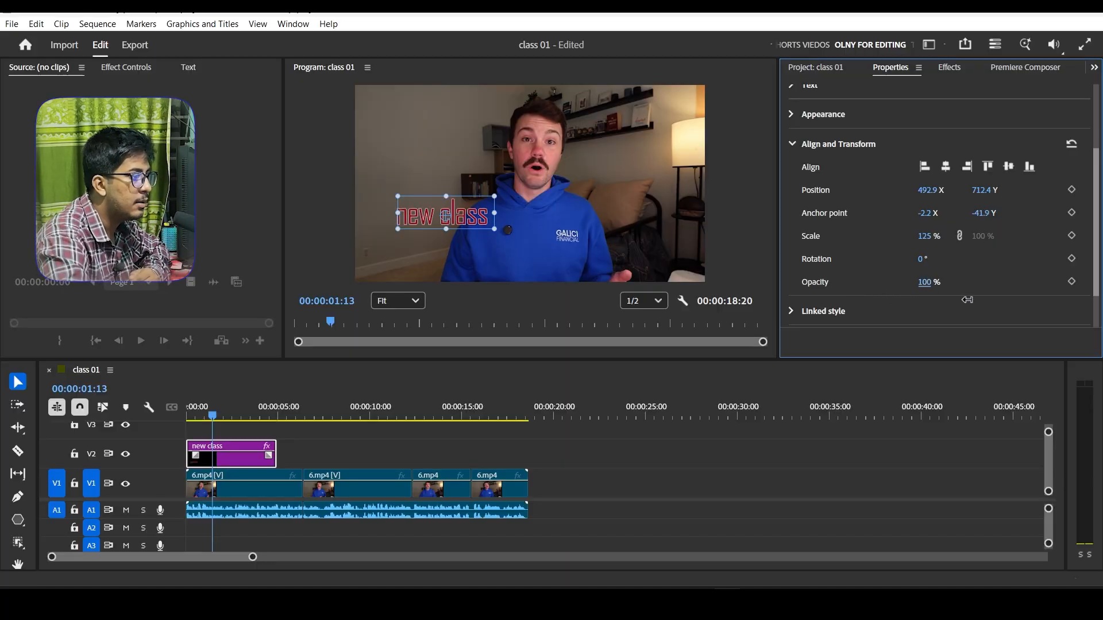
left_click_drag(968, 300, 1008, 304)
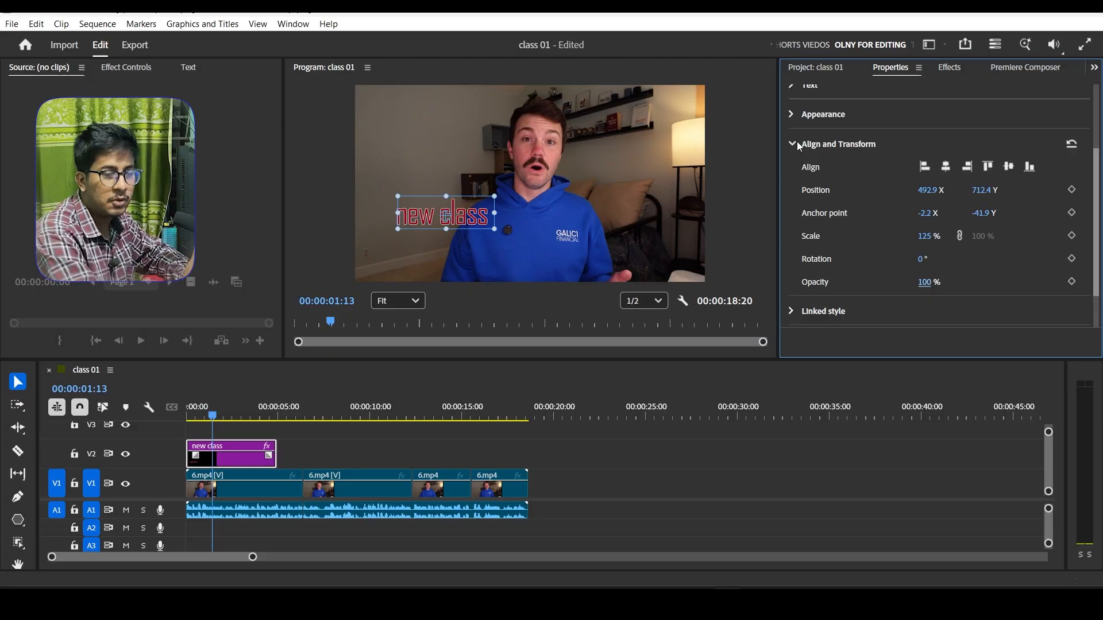
Centre the new class text horizontally in the frame and collapse its property sections
left_click(945, 166)
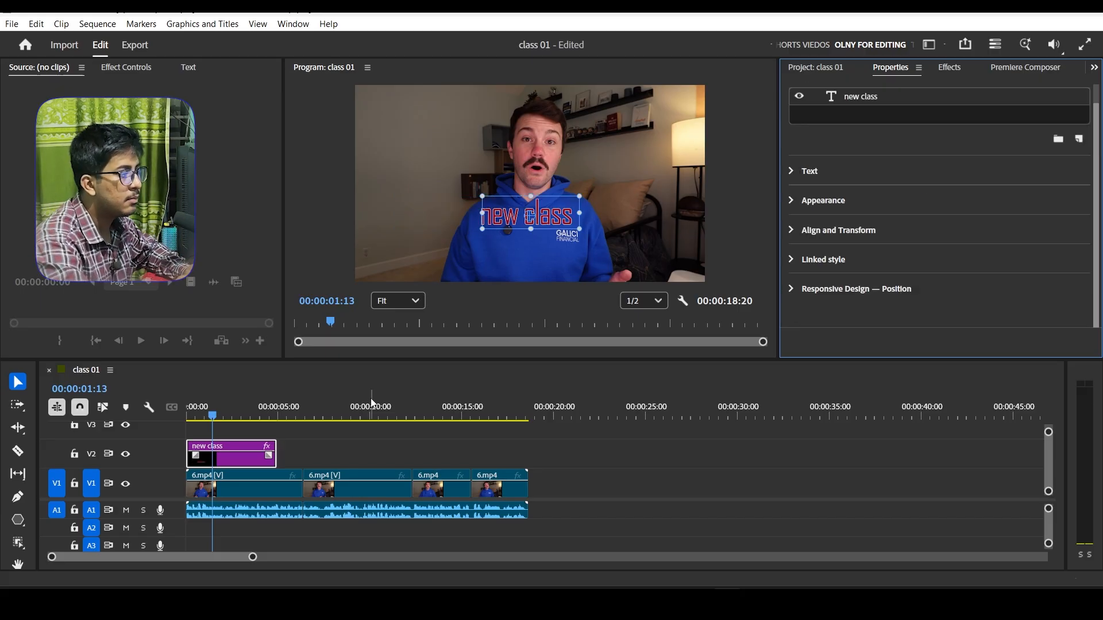
scroll(919, 290, "up", 1)
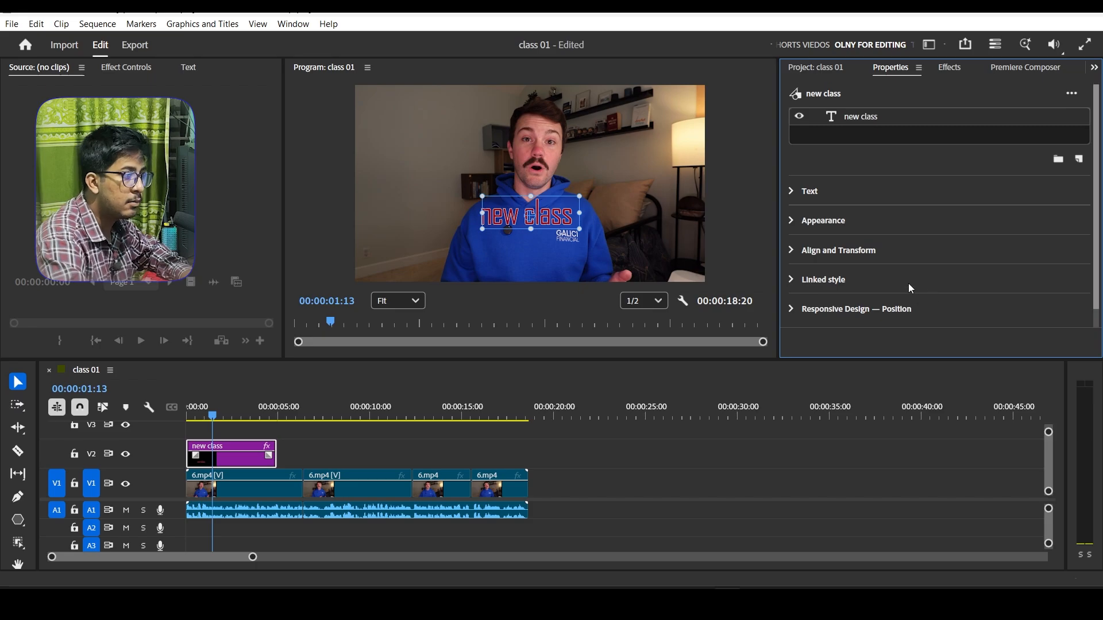
left_click(837, 71)
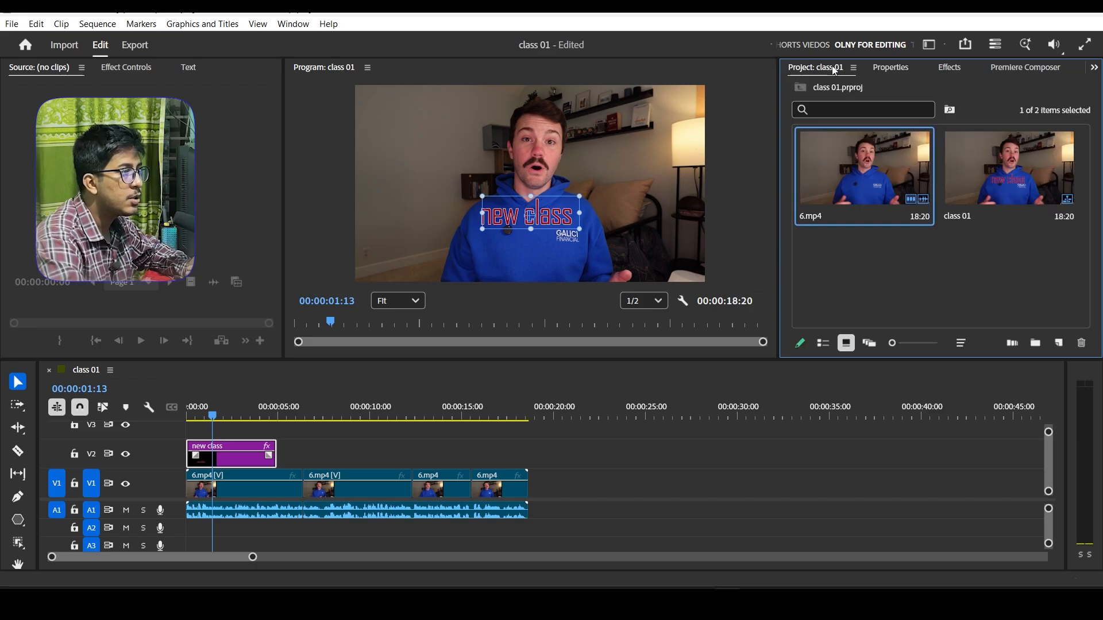
left_click(893, 71)
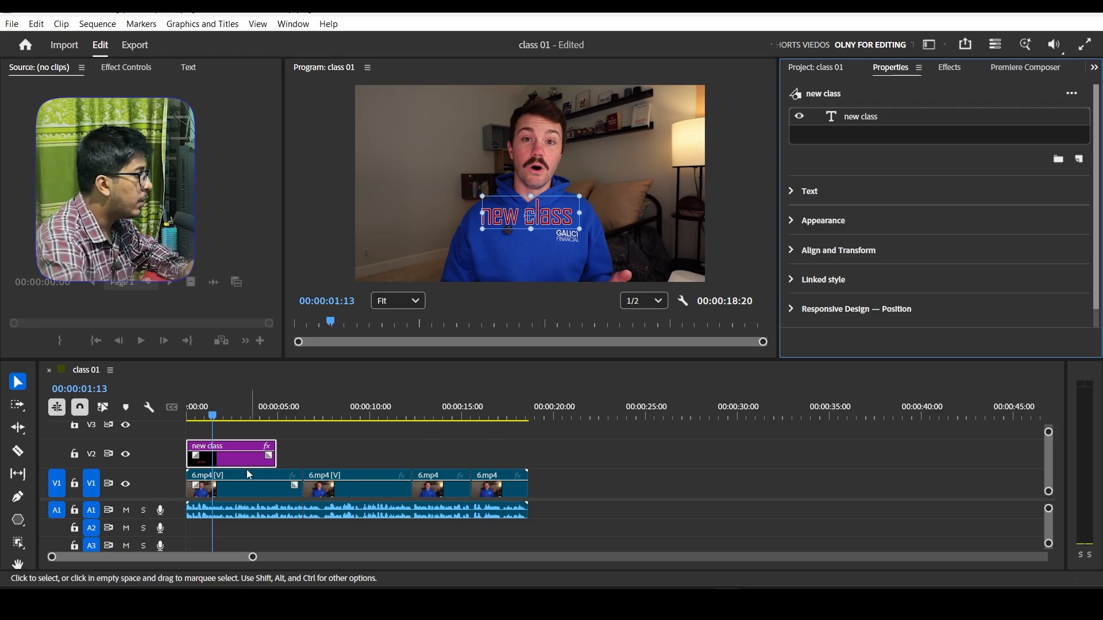
Play the sequence briefly, return the playhead to 00:00:00:00 and select the new class text layer
left_click(117, 440)
key("space")
key("Home")
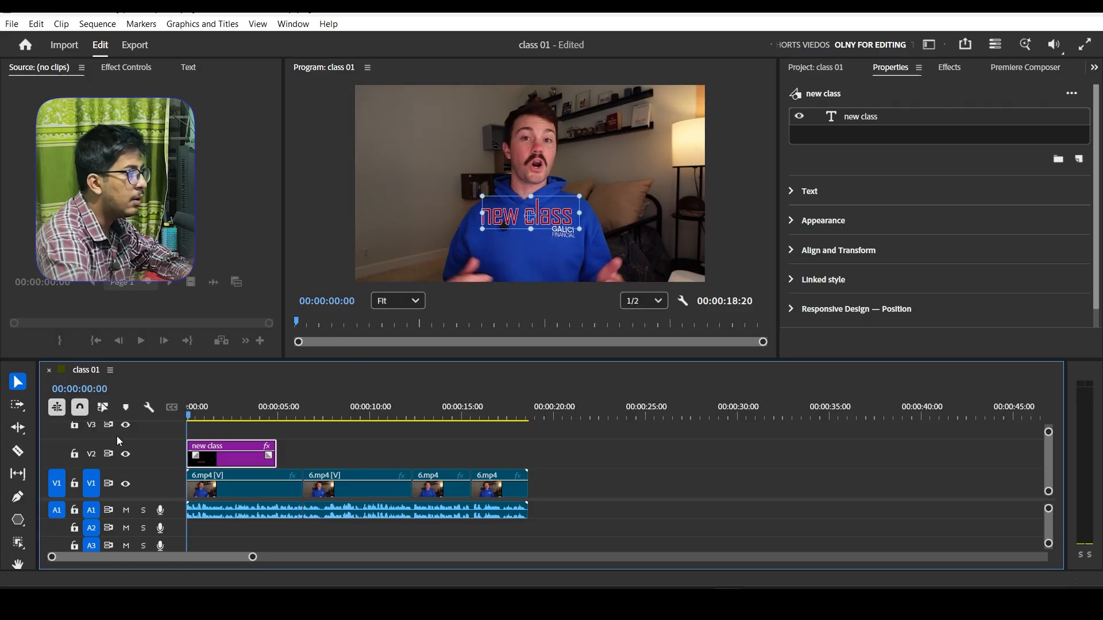
left_click(866, 115)
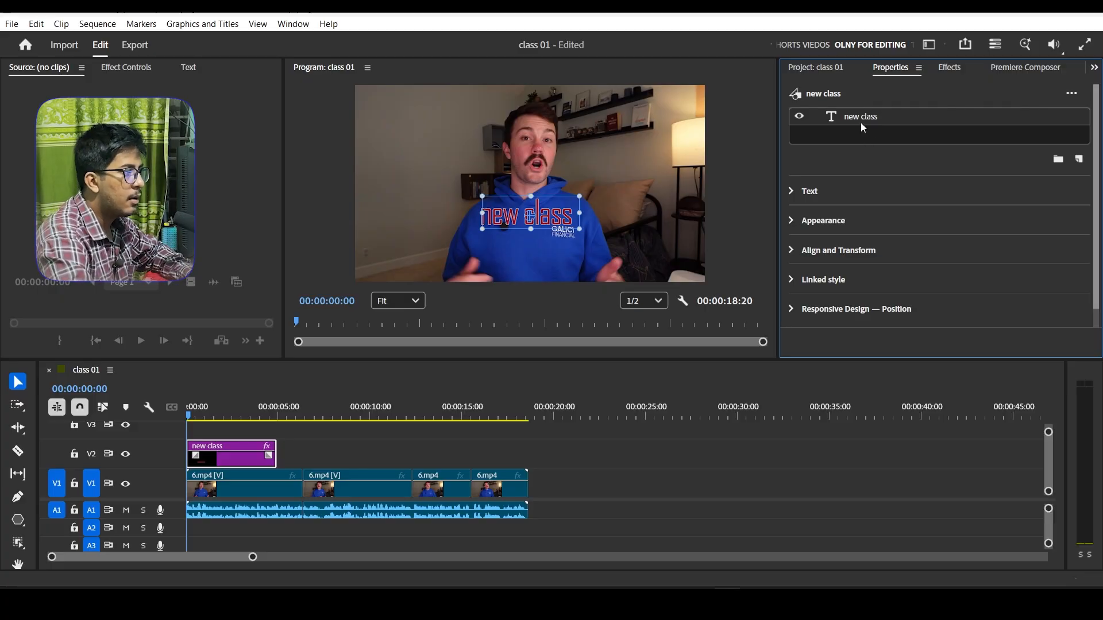
Search the effects for transform and apply the Transform video effect to the new class clip
left_click(139, 70)
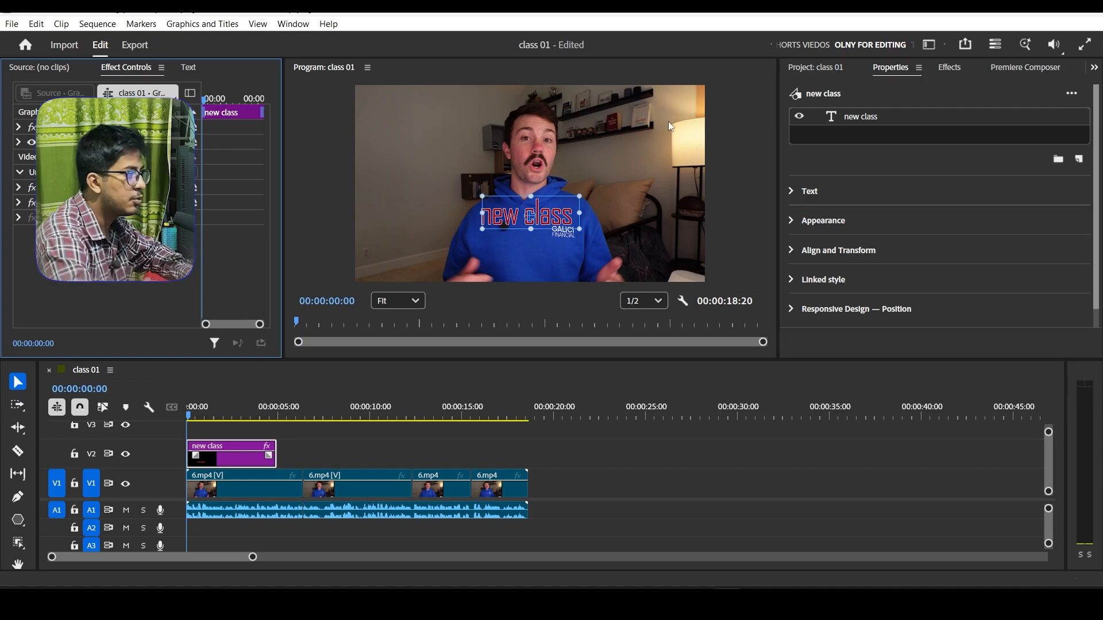
left_click(949, 67)
left_click(866, 90)
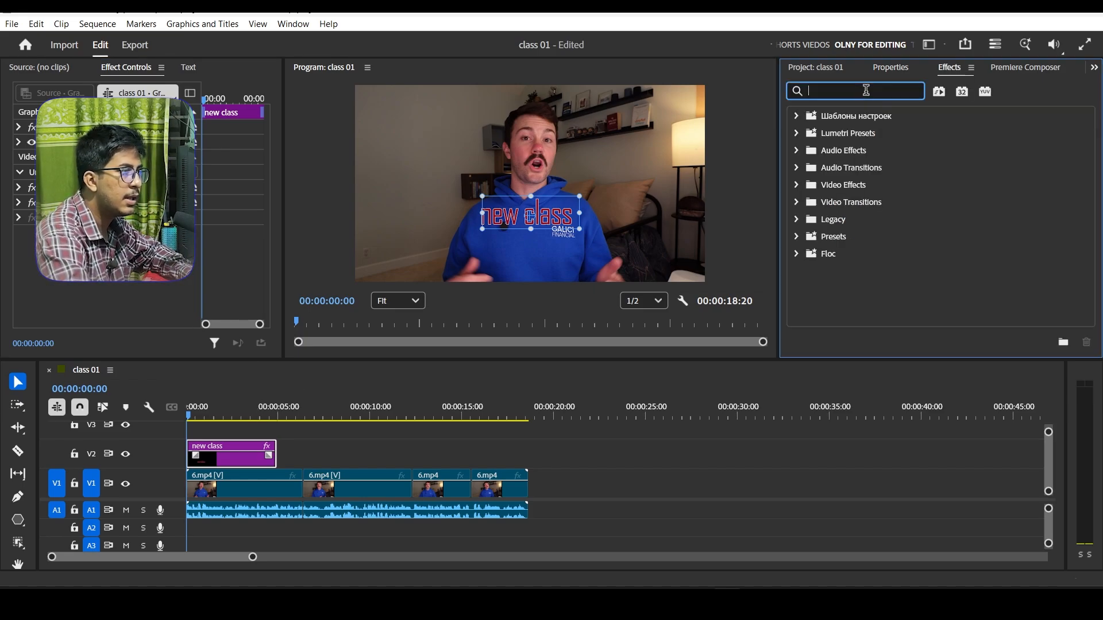
type("tr")
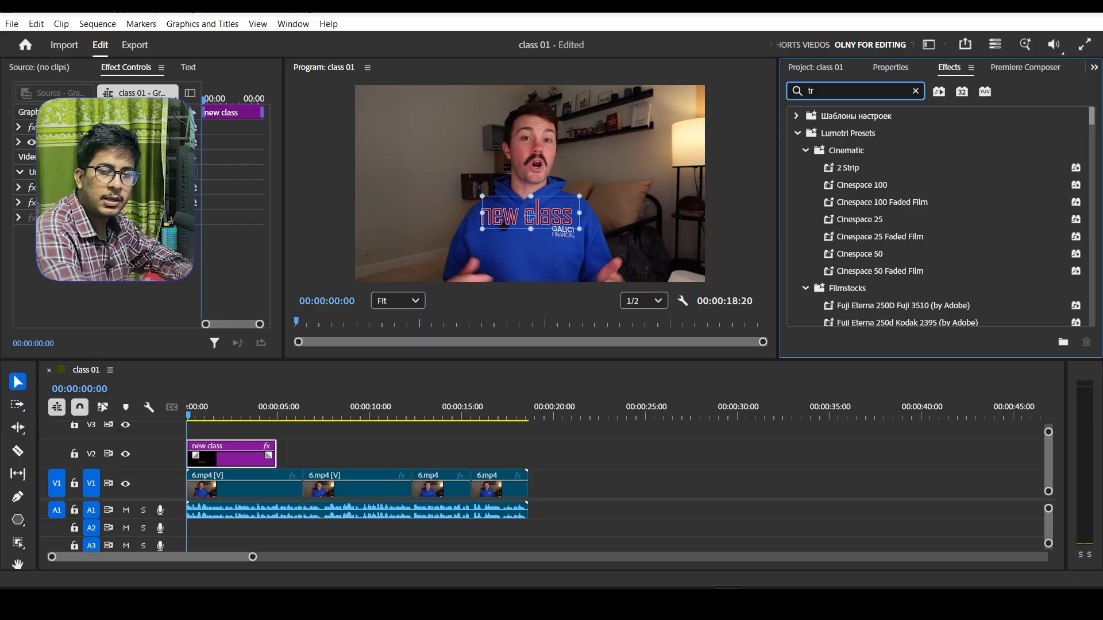
type("a")
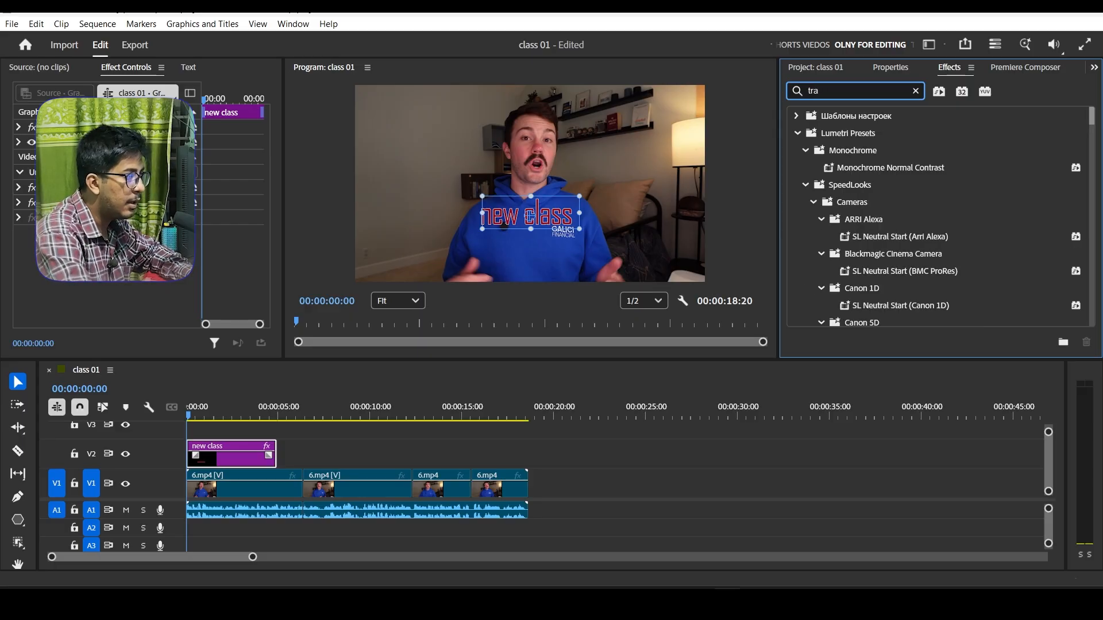
type("nsfi")
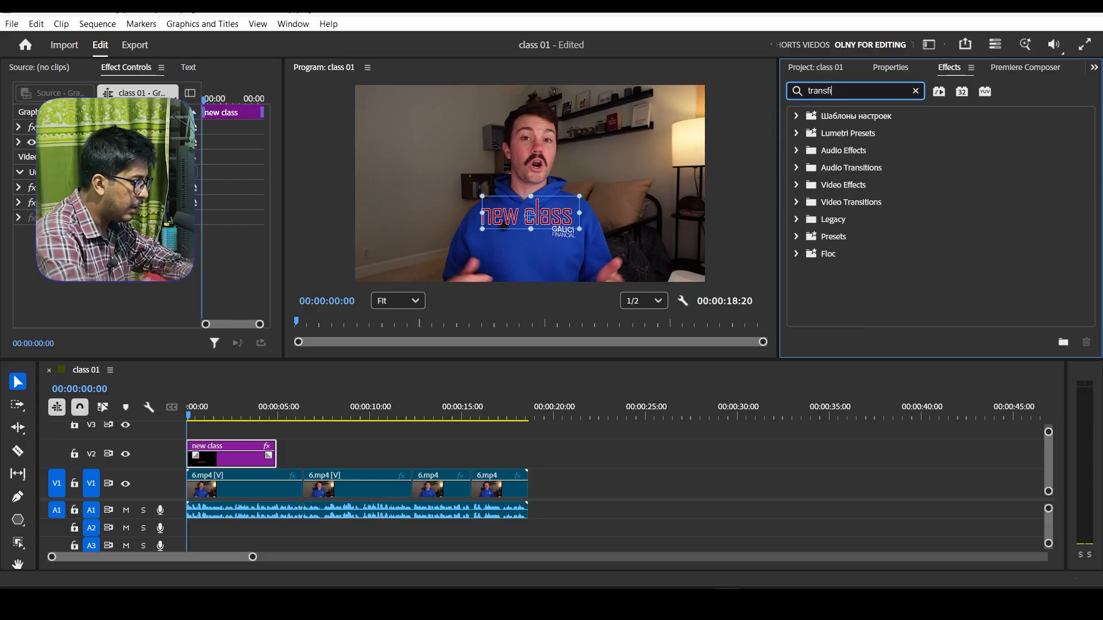
key("BackSpace")
type("oirm")
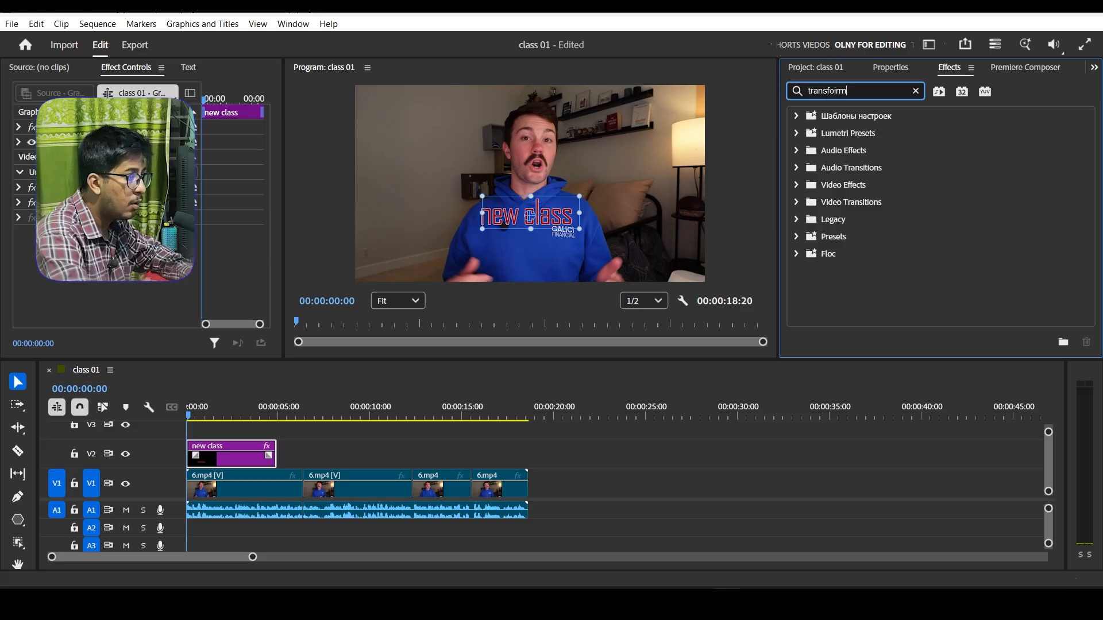
key("BackSpace")
key("BackSpace")
key("BackSpace")
key("BackSpace")
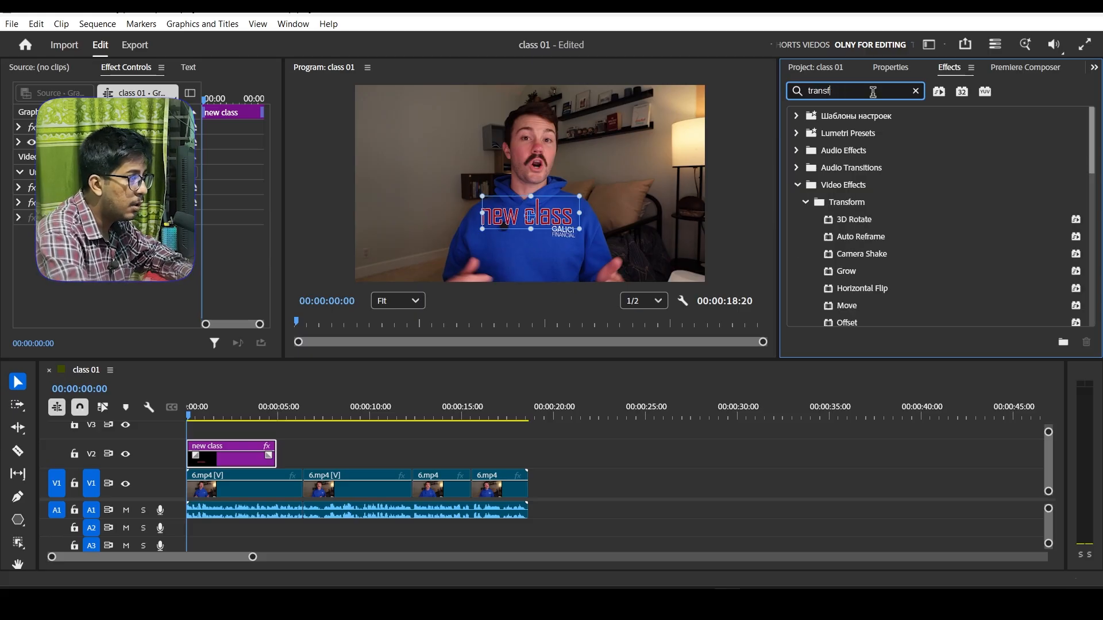
type("orm")
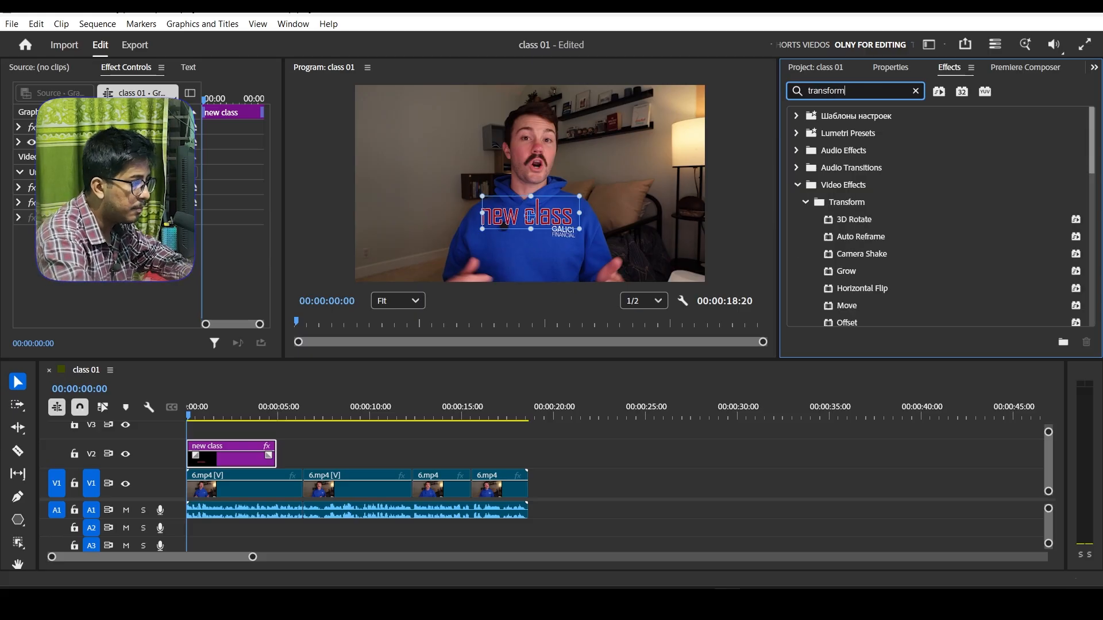
scroll(885, 271, "down", 5)
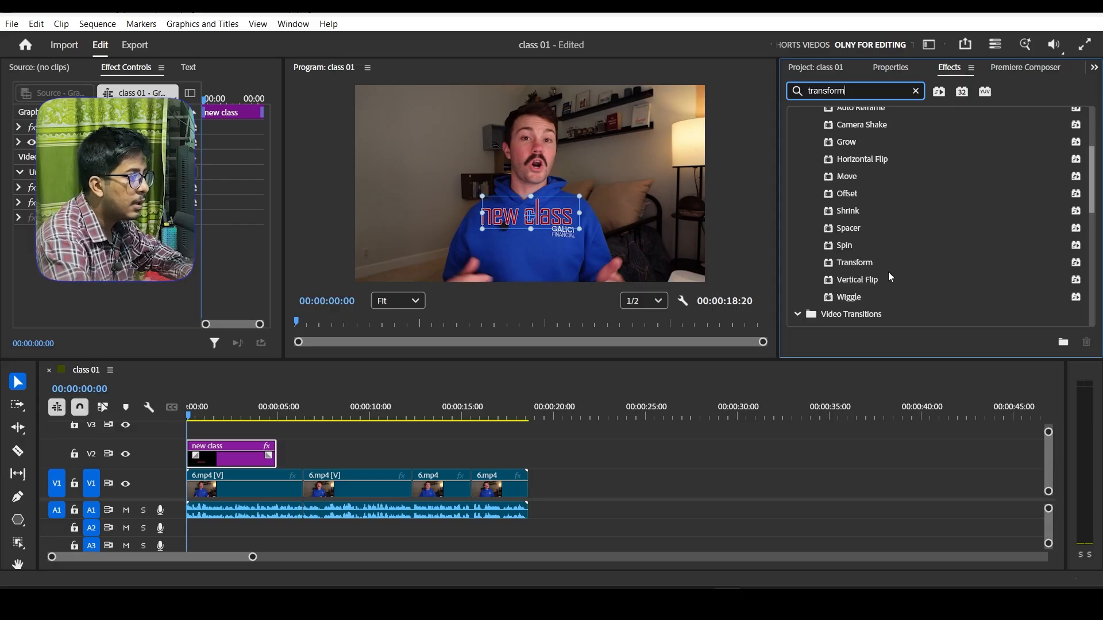
left_click_drag(894, 260, 220, 461)
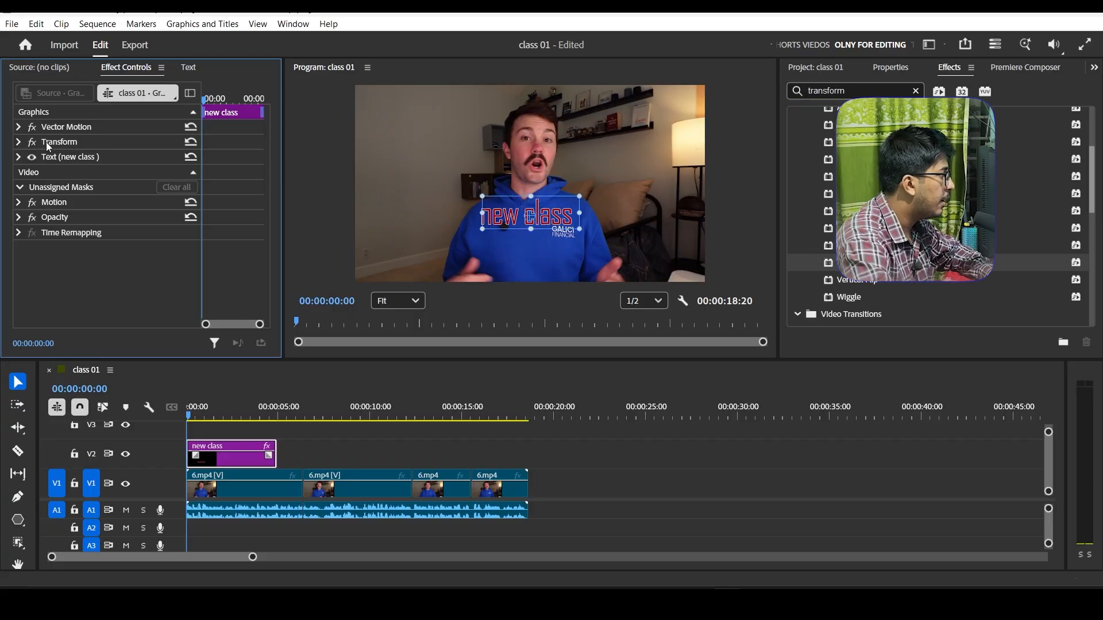
Expand the parameters of the new class clip's Transform effect, leaving the text settings collapsed
left_click(69, 142)
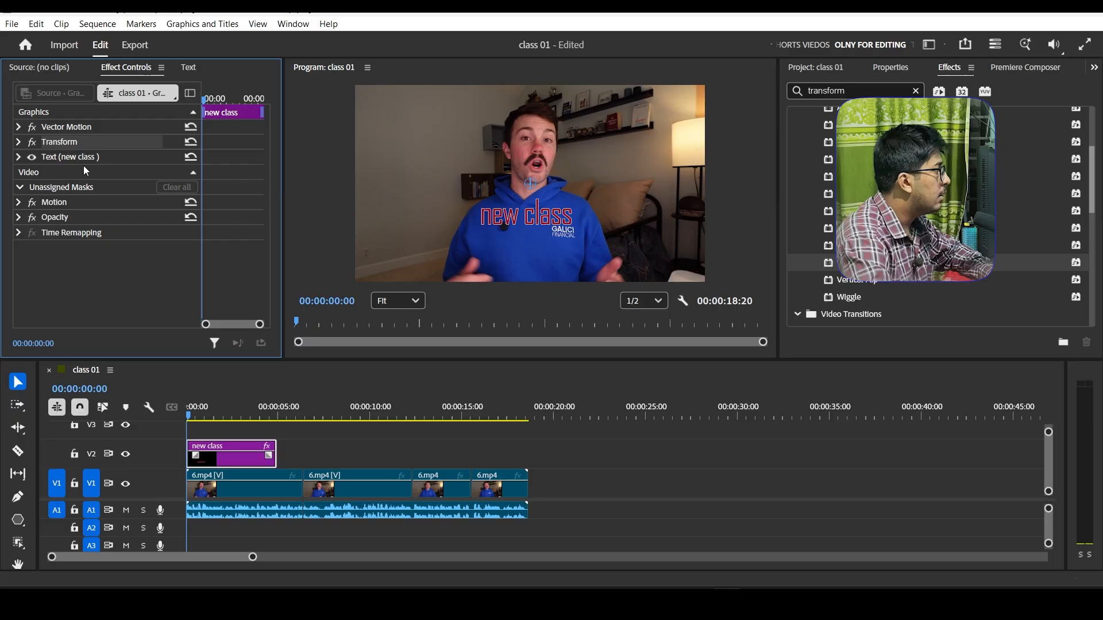
left_click(107, 264)
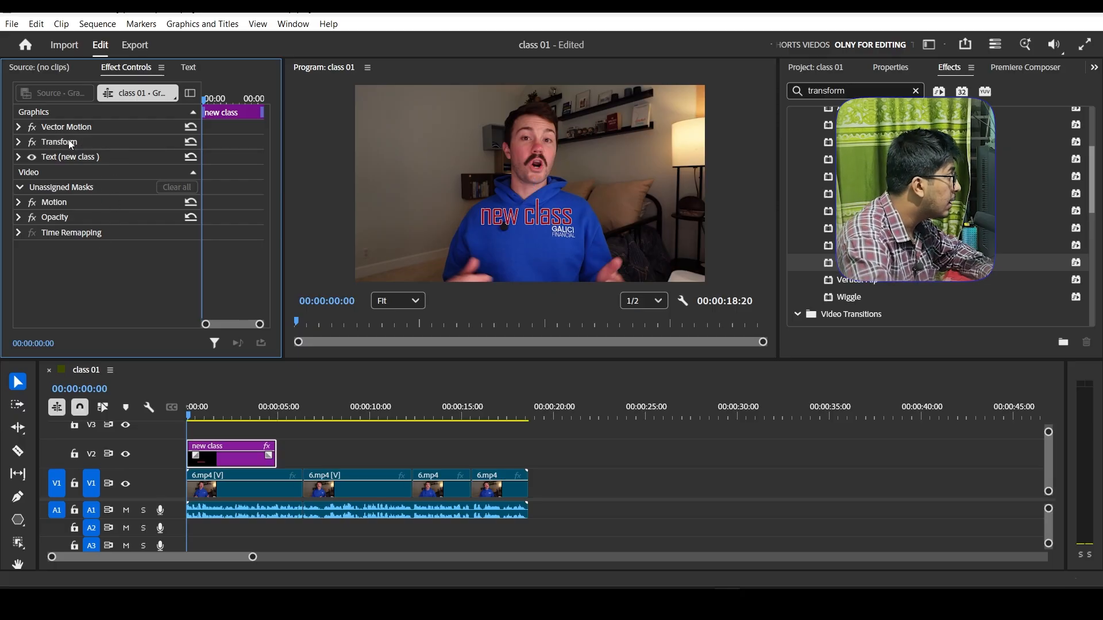
left_click(19, 156)
left_click(24, 154)
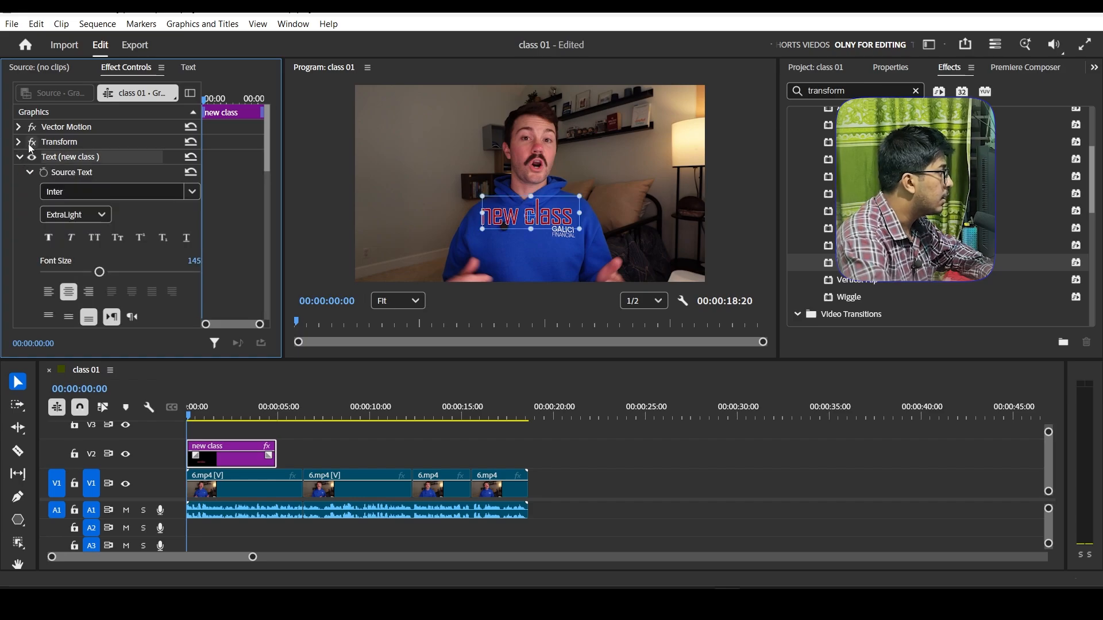
left_click(19, 157)
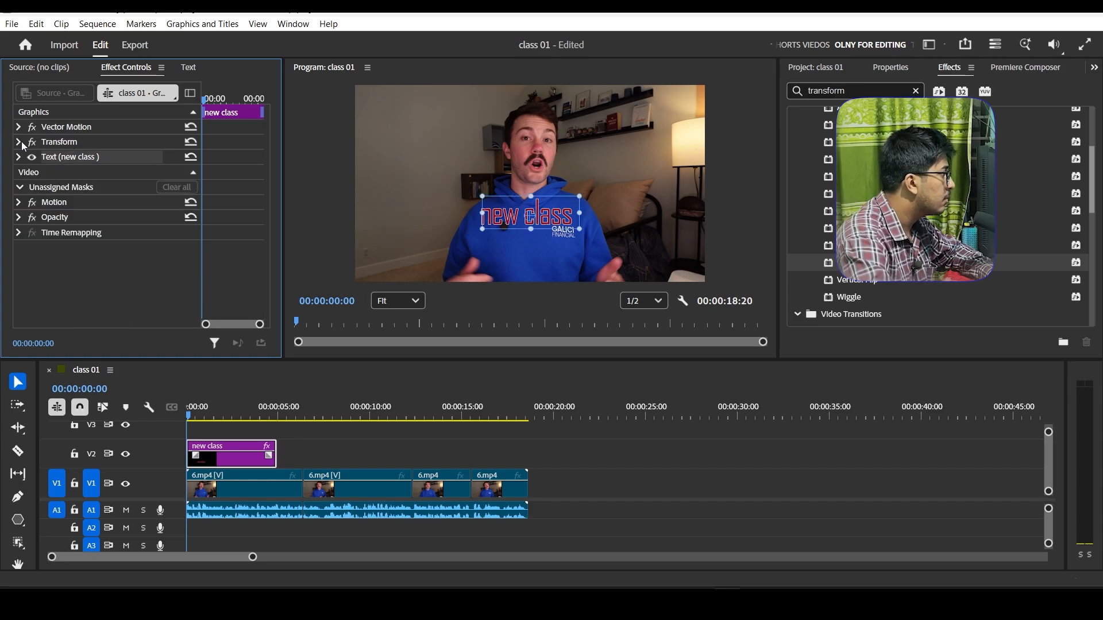
left_click(18, 142)
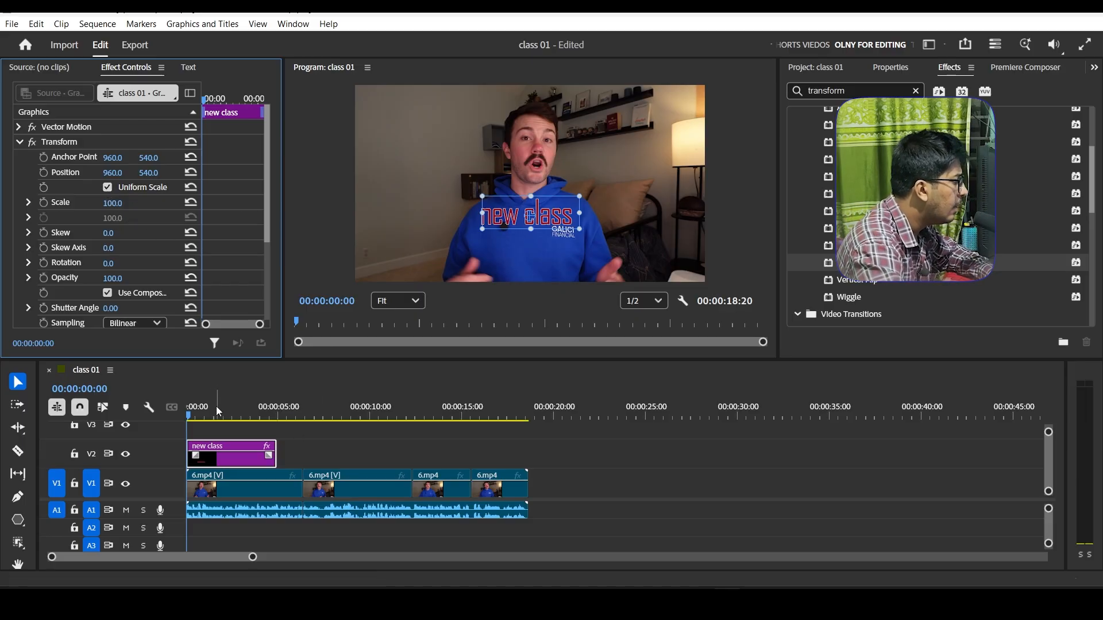
Enlarge the keyframe area of the effect controls and return the playhead to 00:00:00:00 after scrubbing
left_click_drag(216, 407, 175, 423)
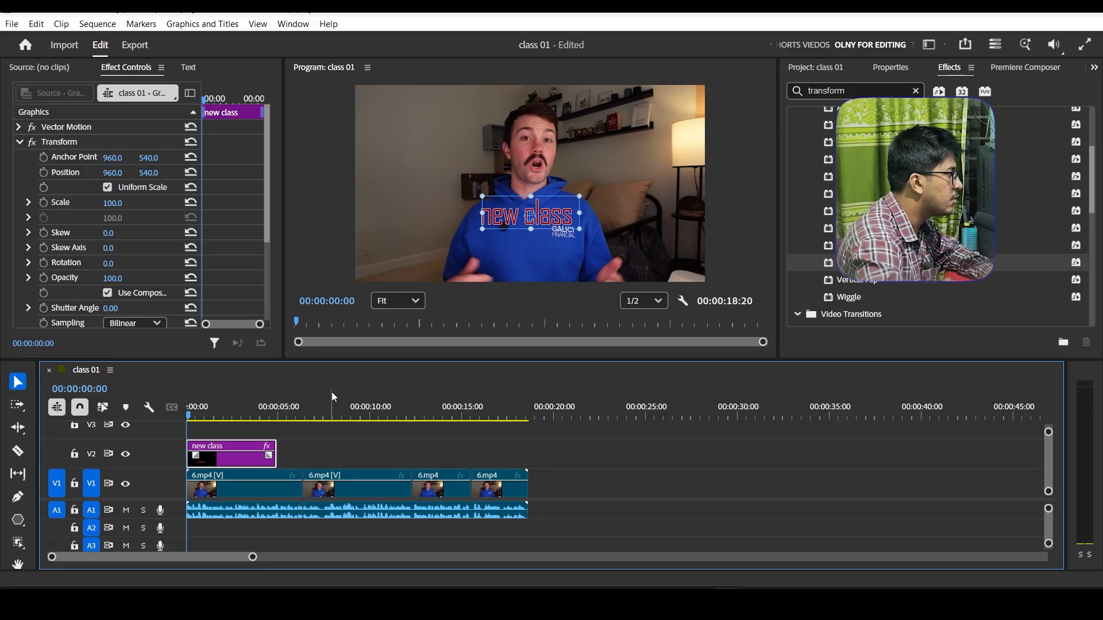
left_click_drag(283, 185, 403, 195)
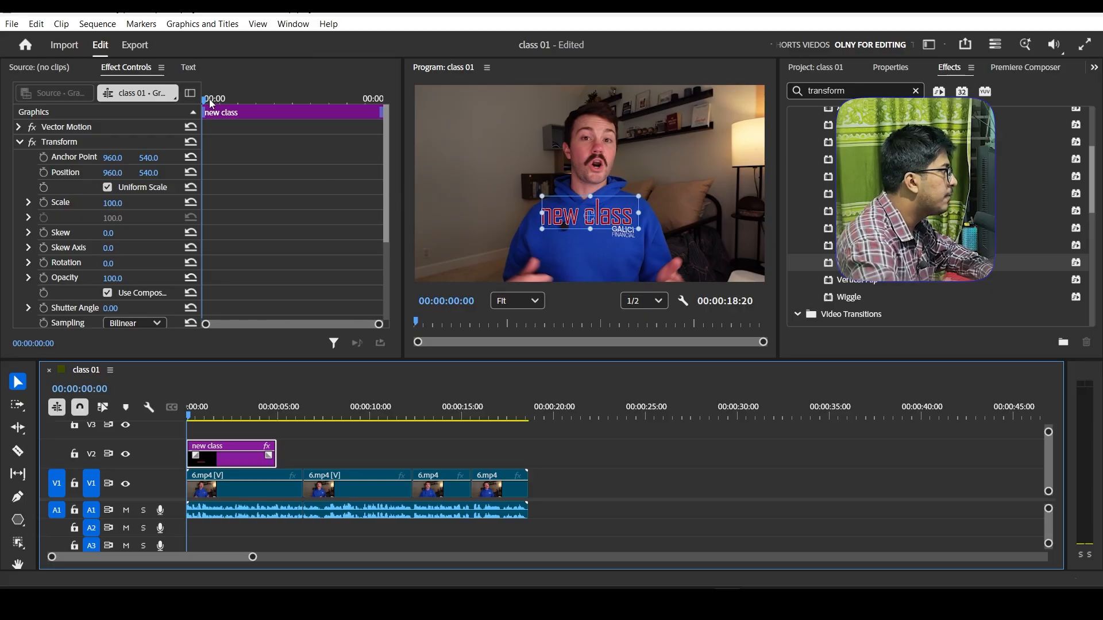
left_click_drag(209, 99, 130, 131)
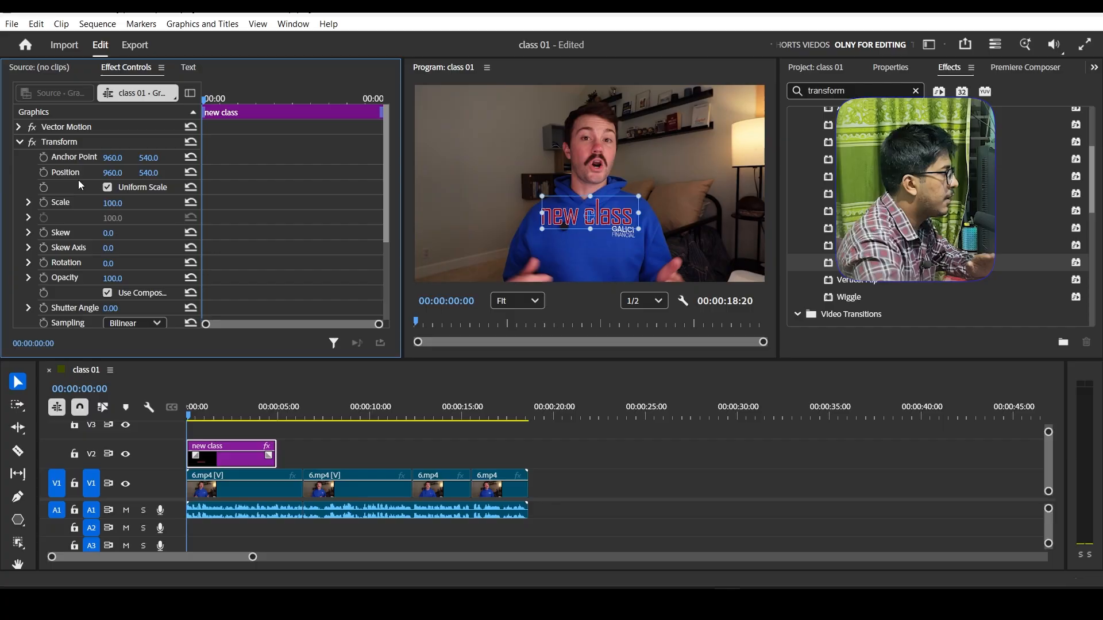
left_click(210, 414)
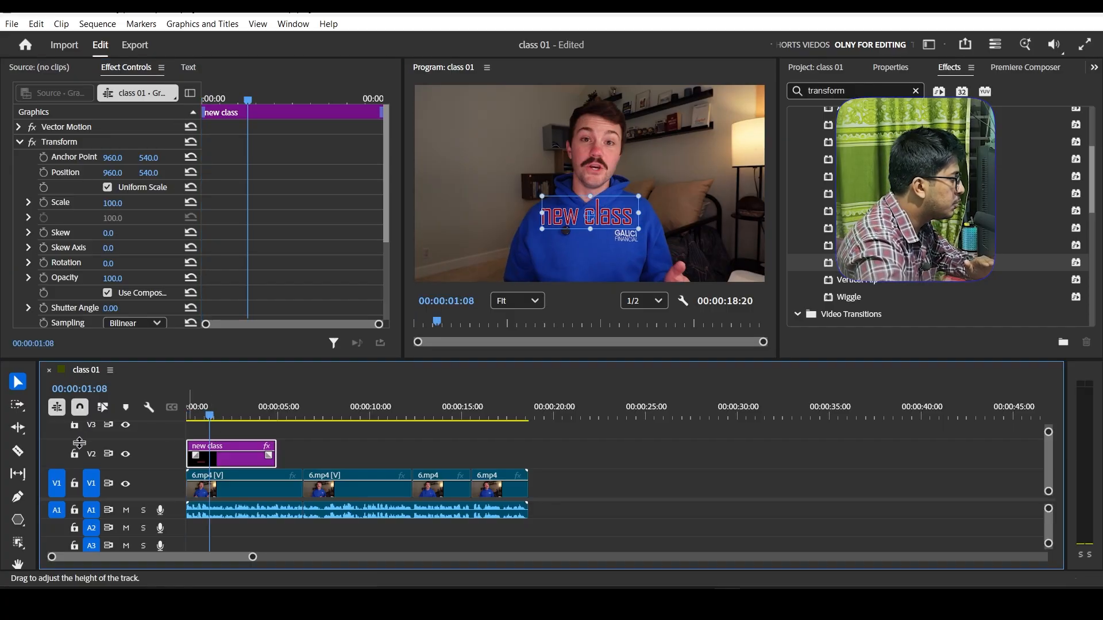
left_click_drag(211, 417, 127, 440)
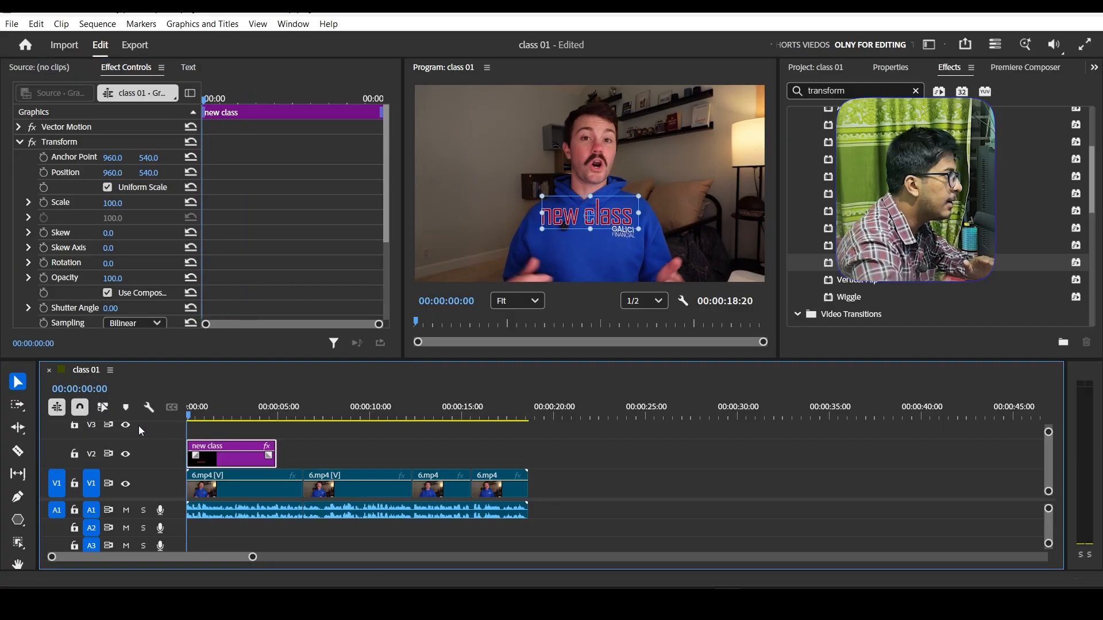
Turn on Transform Position keyframing at 00:00:00:00 and set the new class text's horizontal position to -240, widening the parameter area
left_click(44, 173)
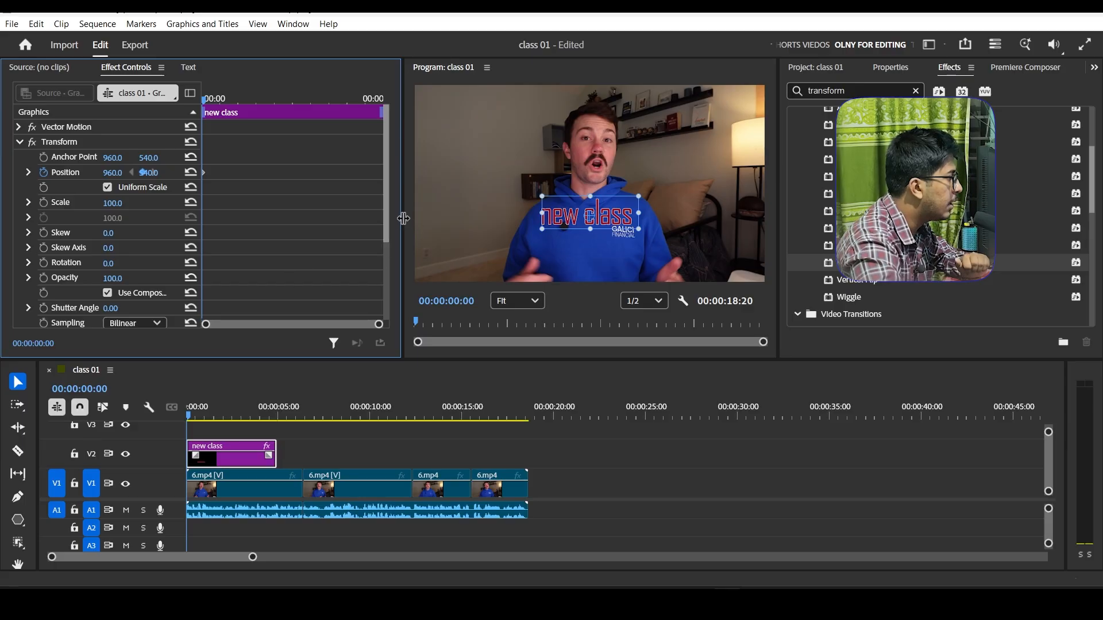
mouse_move(403, 217)
left_mouse_down()
mouse_move(443, 218)
mouse_move(406, 218)
left_mouse_up()
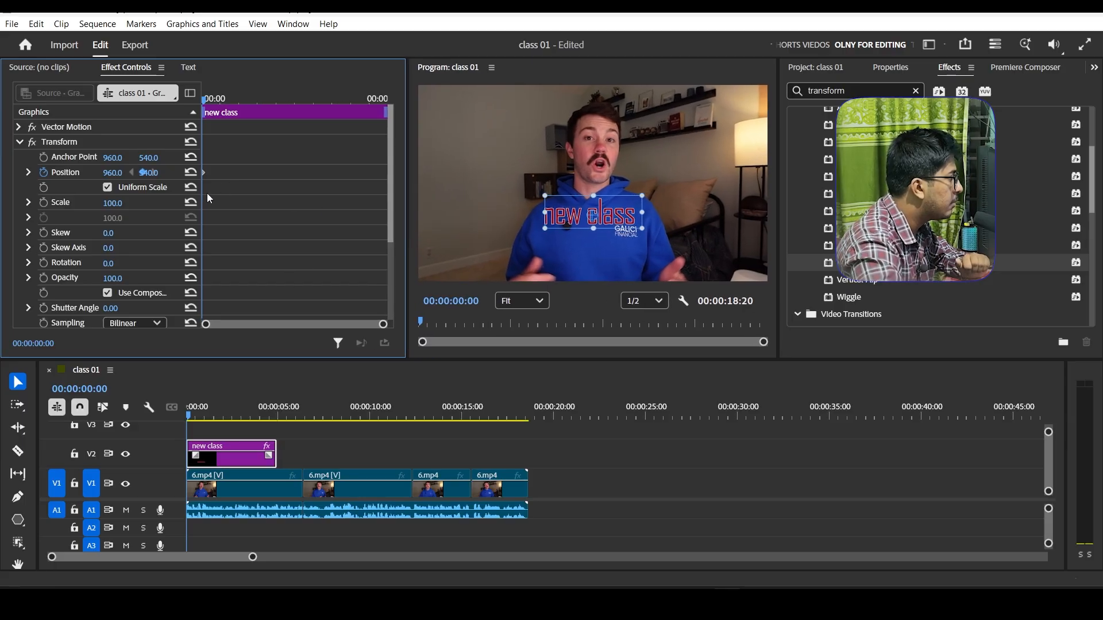
left_click_drag(204, 196, 291, 200)
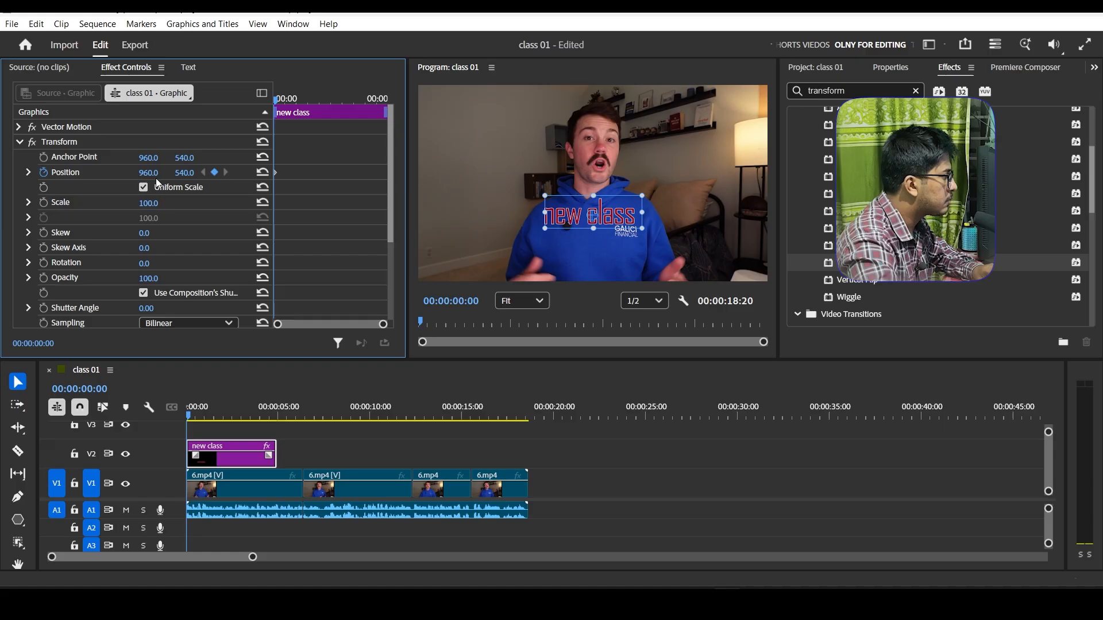
left_click_drag(148, 176, 38, 175)
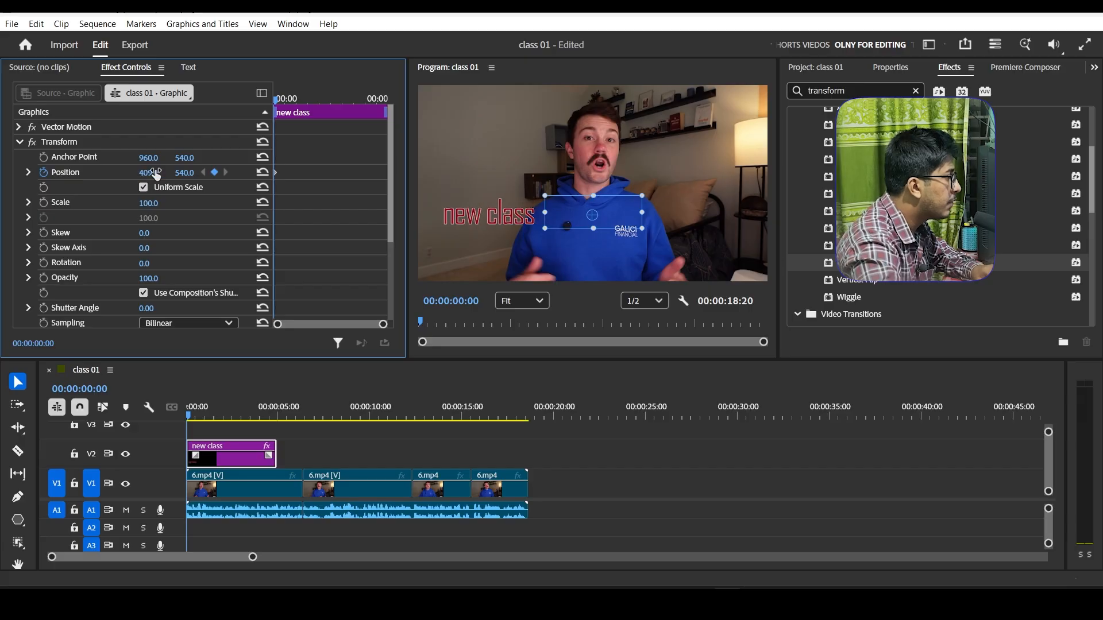
left_click_drag(148, 176, 71, 175)
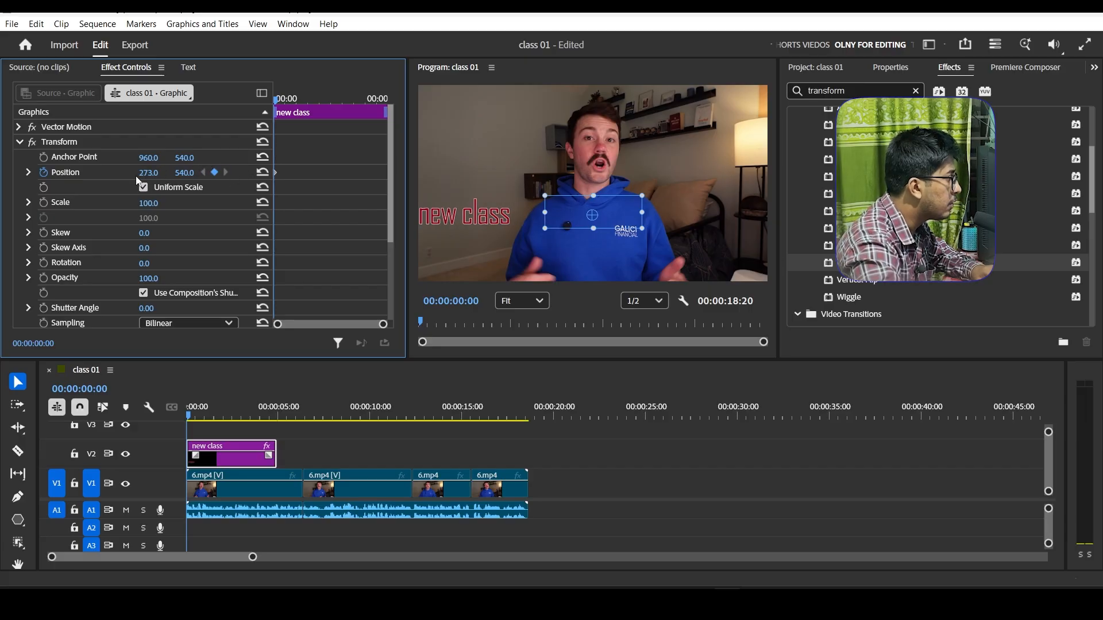
left_click_drag(149, 174, 78, 174)
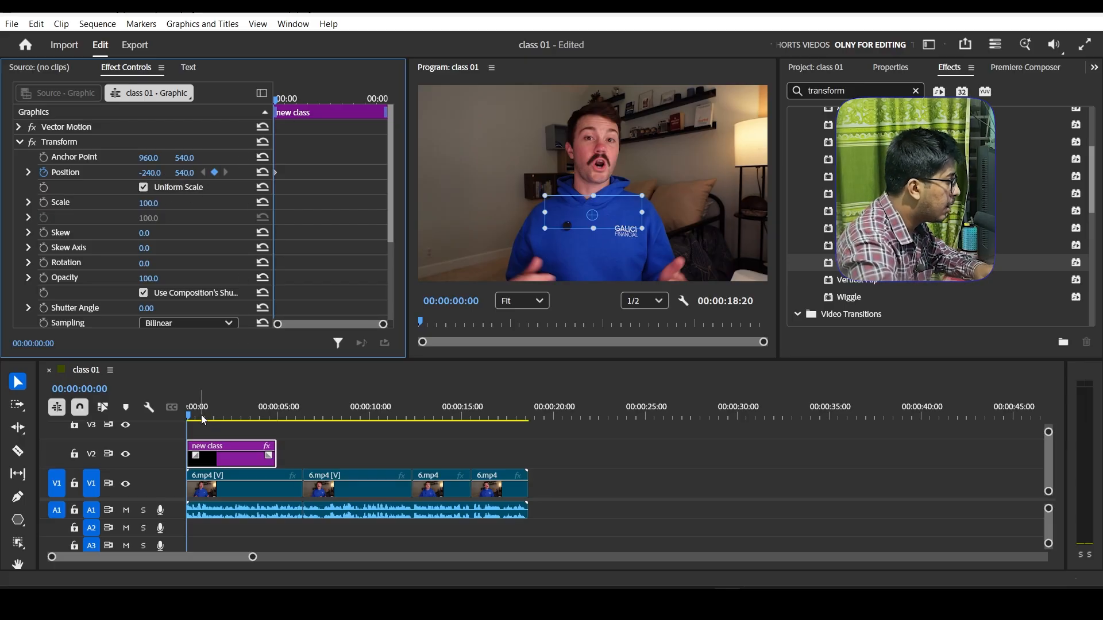
Add a Transform Position keyframe at 00:00:00:18 and set its horizontal position to 959
left_click_drag(189, 416, 198, 419)
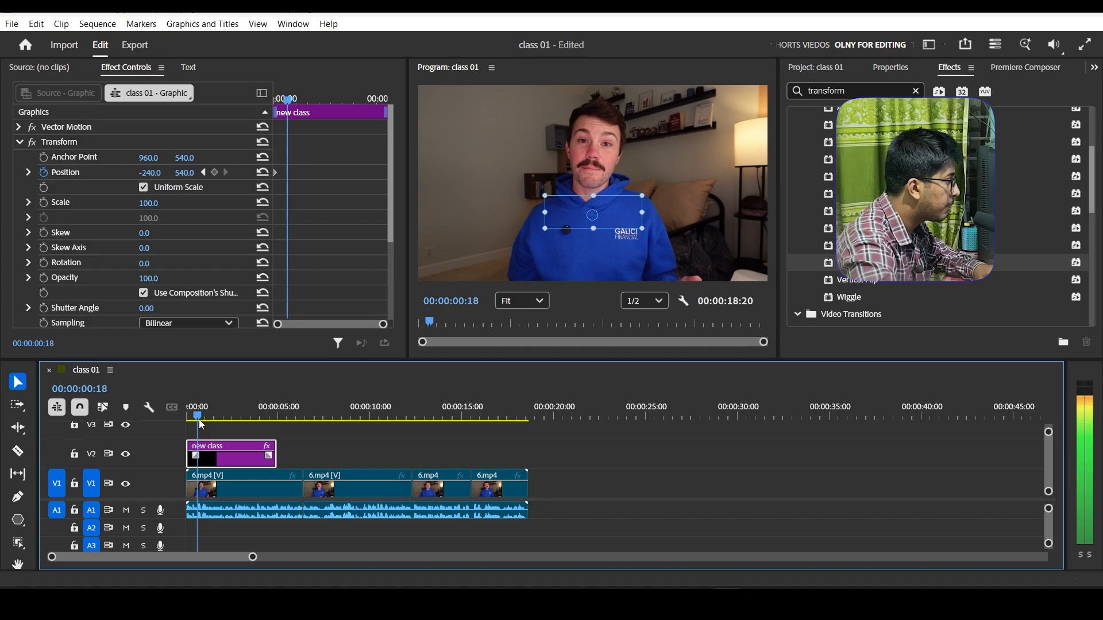
left_click(215, 172)
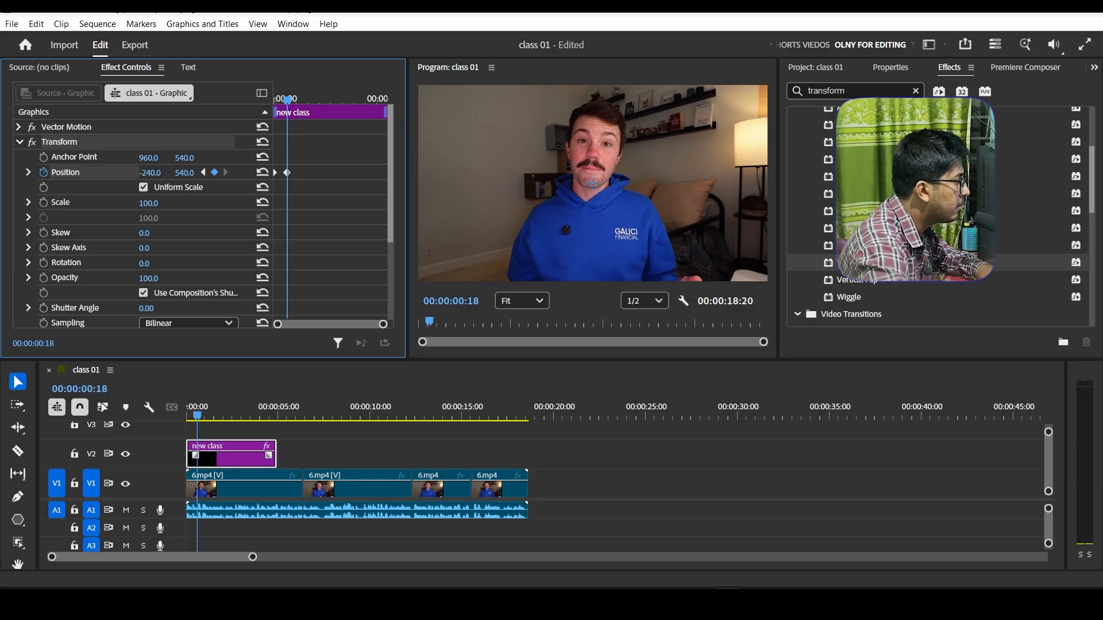
left_click_drag(150, 173, 154, 173)
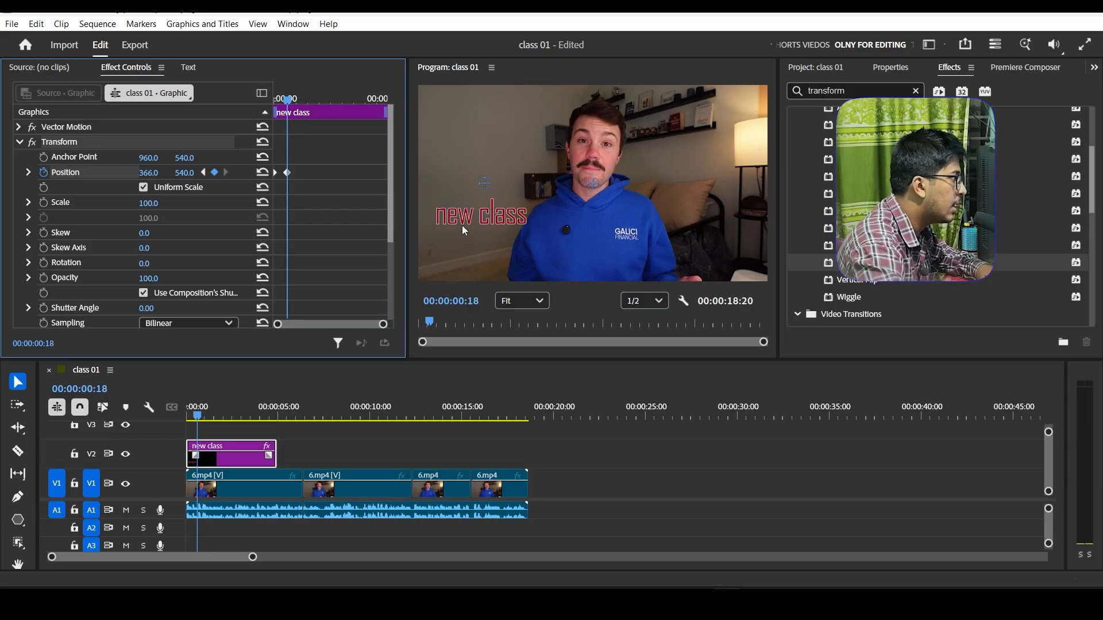
left_click_drag(146, 179, 486, 179)
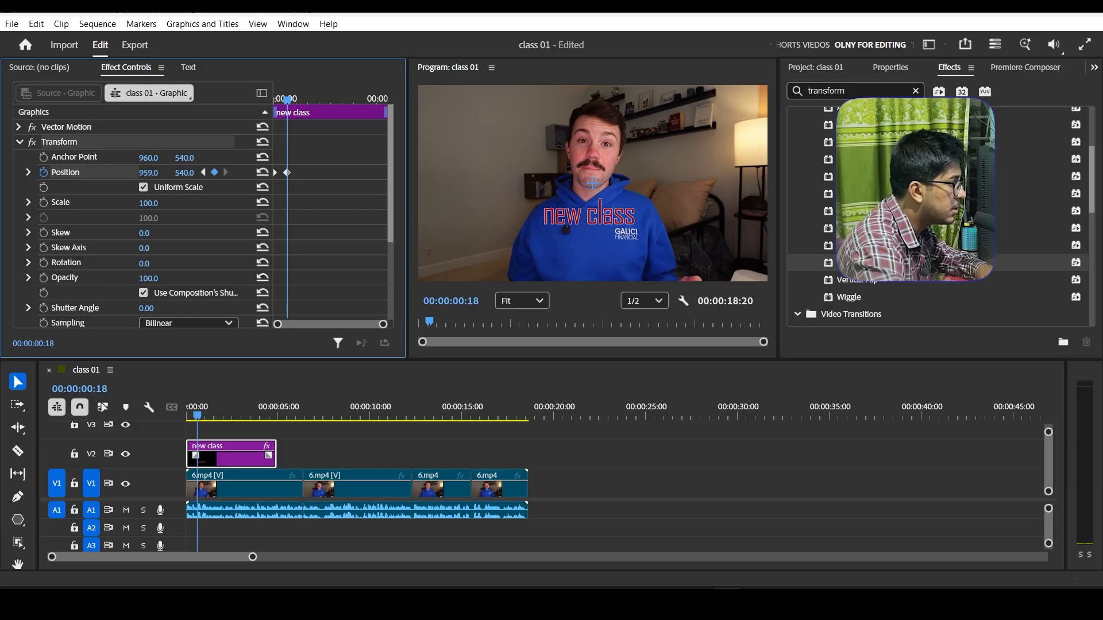
Play the new class text's position animation several times from the beginning and return the playhead to 00:00:00:00
left_click_drag(288, 100, 237, 118)
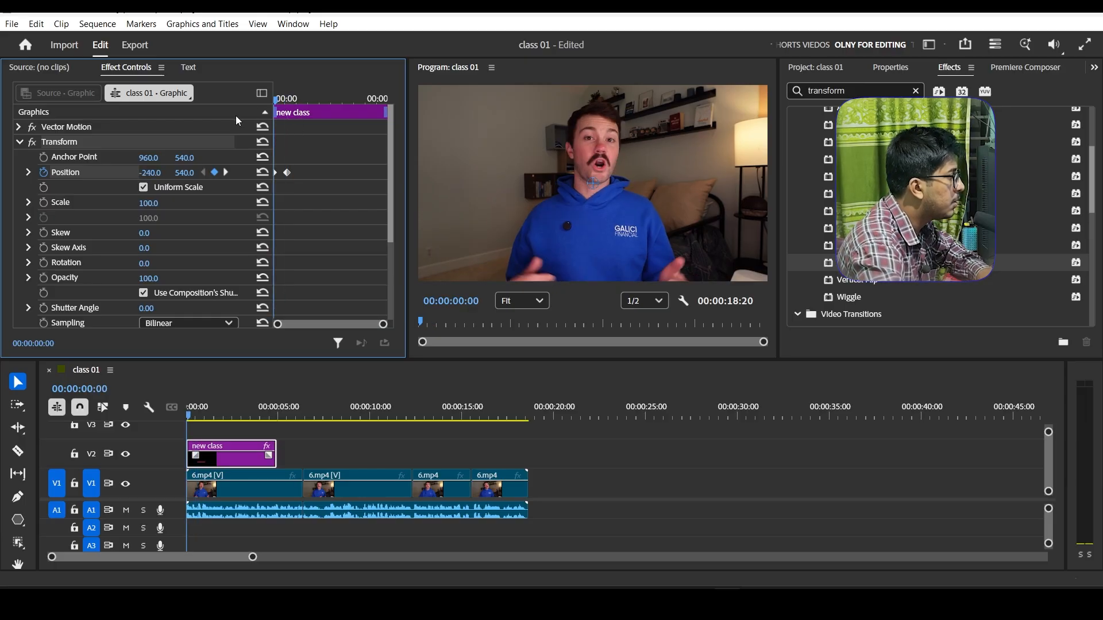
key("space")
key("space")
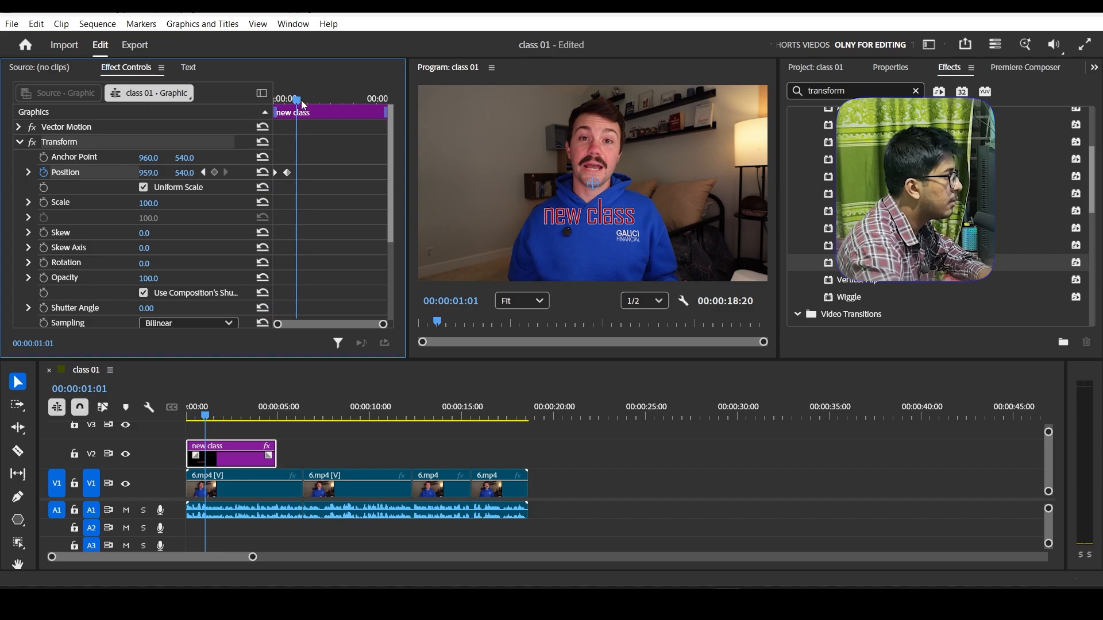
left_click_drag(301, 104, 236, 119)
key("space")
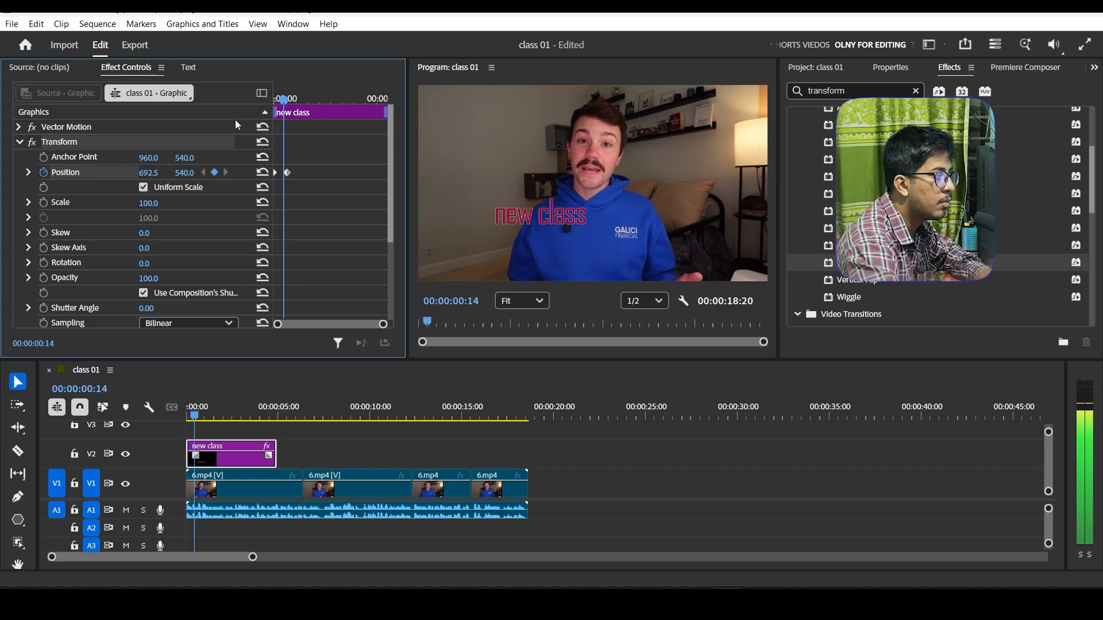
left_click_drag(294, 101, 249, 112)
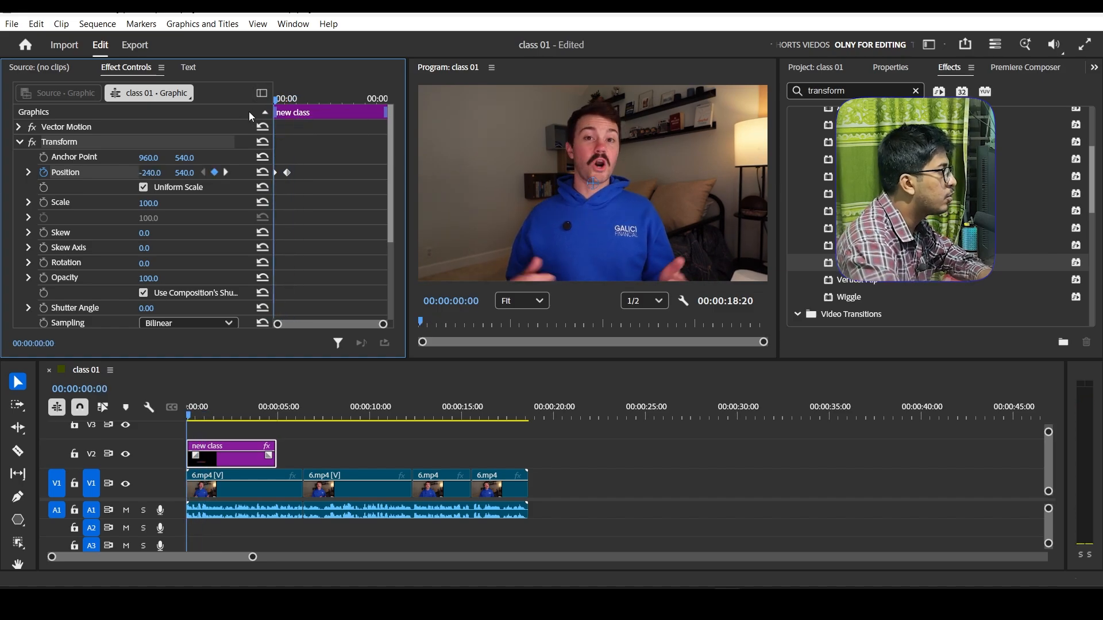
key("space")
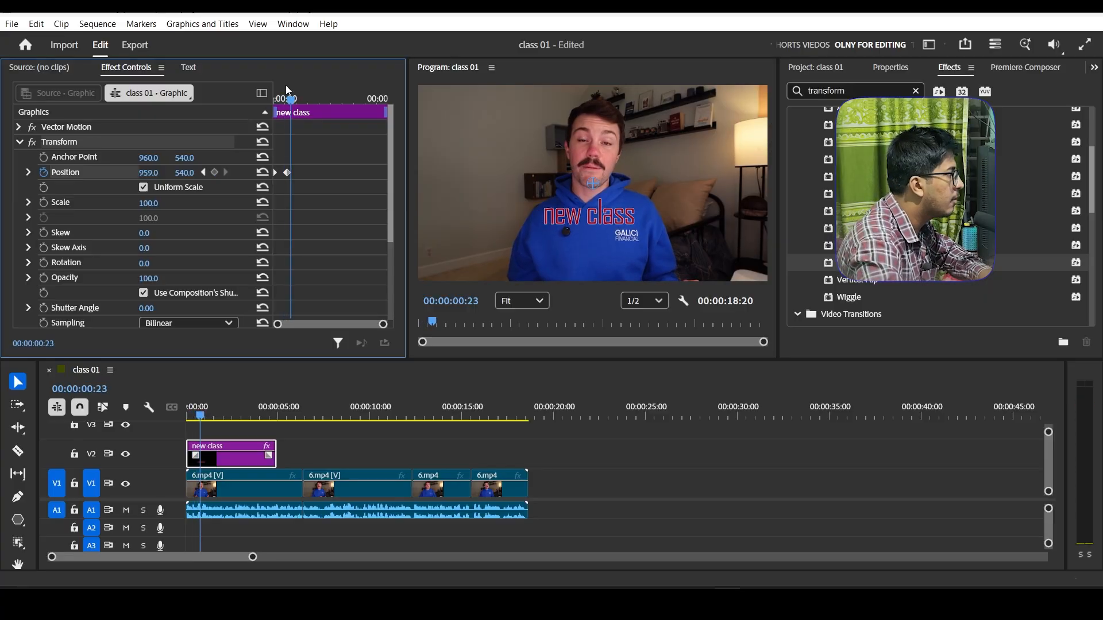
left_click_drag(293, 102, 231, 120)
key("space")
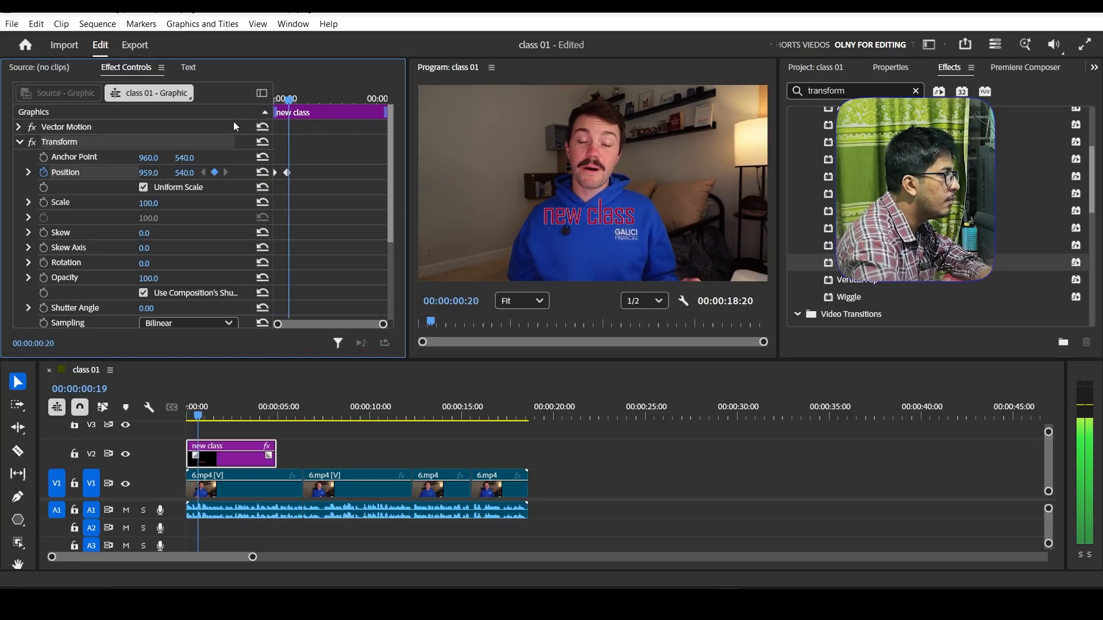
key("space")
left_click_drag(300, 101, 244, 116)
key("space")
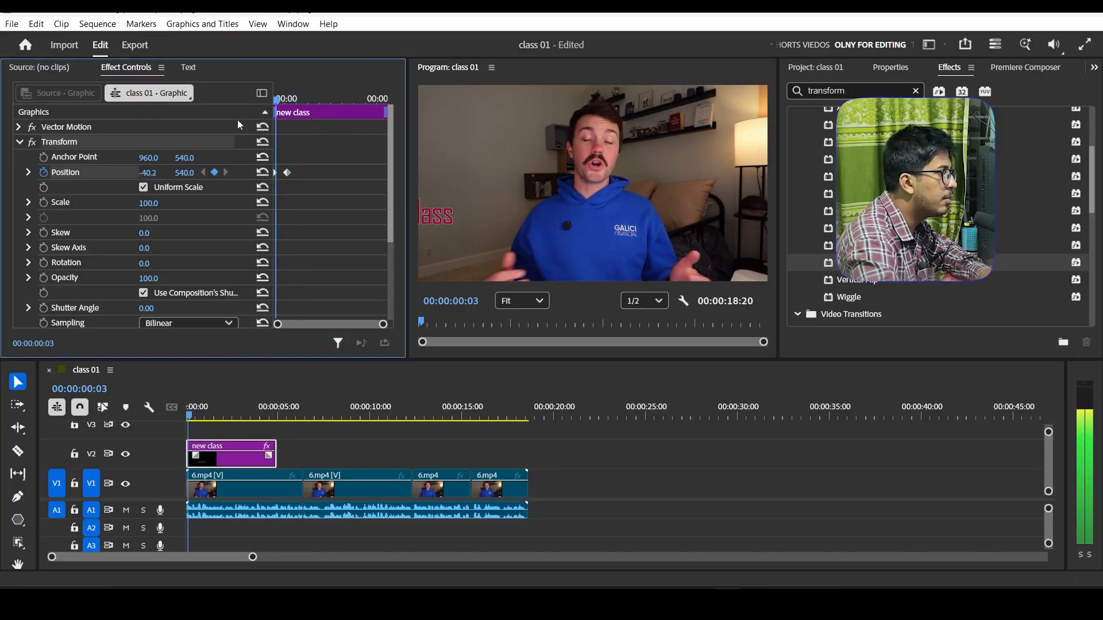
key("space")
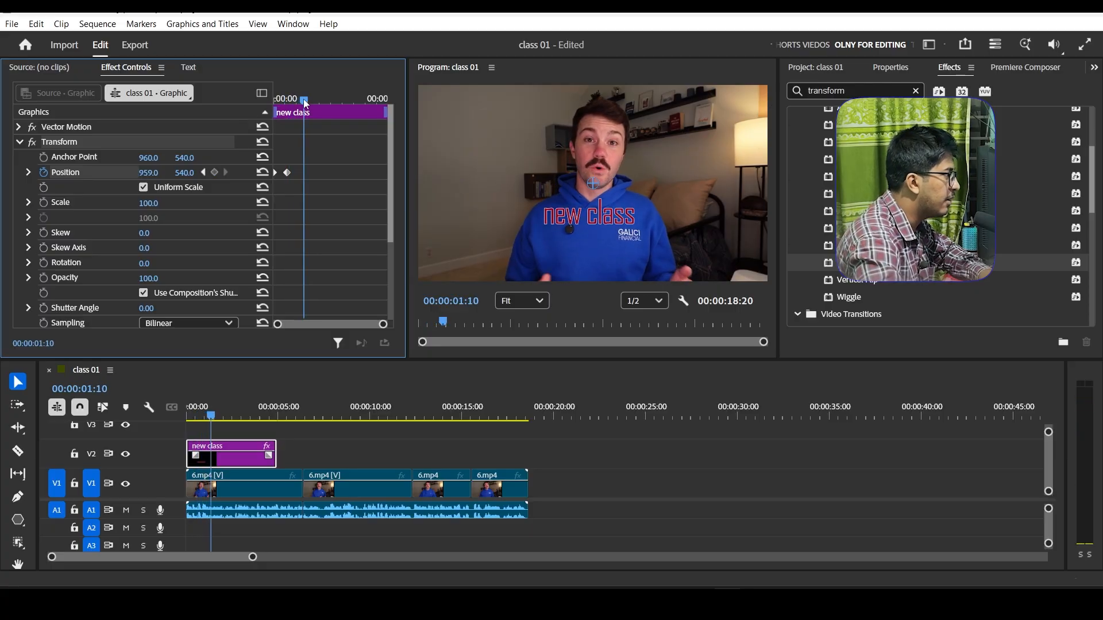
left_click_drag(304, 99, 220, 123)
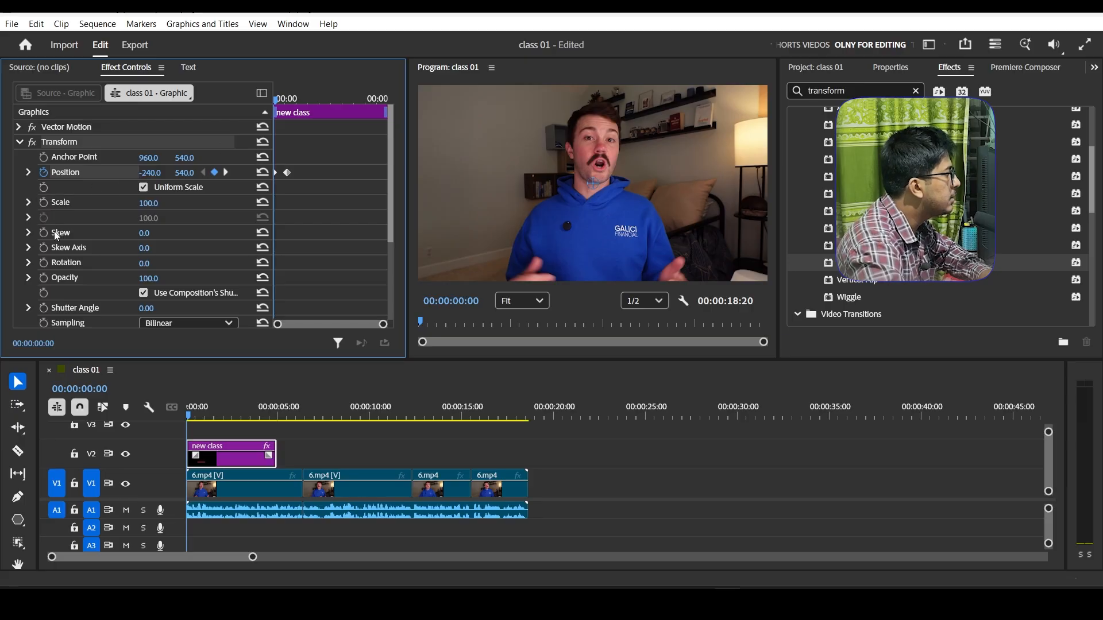
left_click_drag(281, 99, 221, 115)
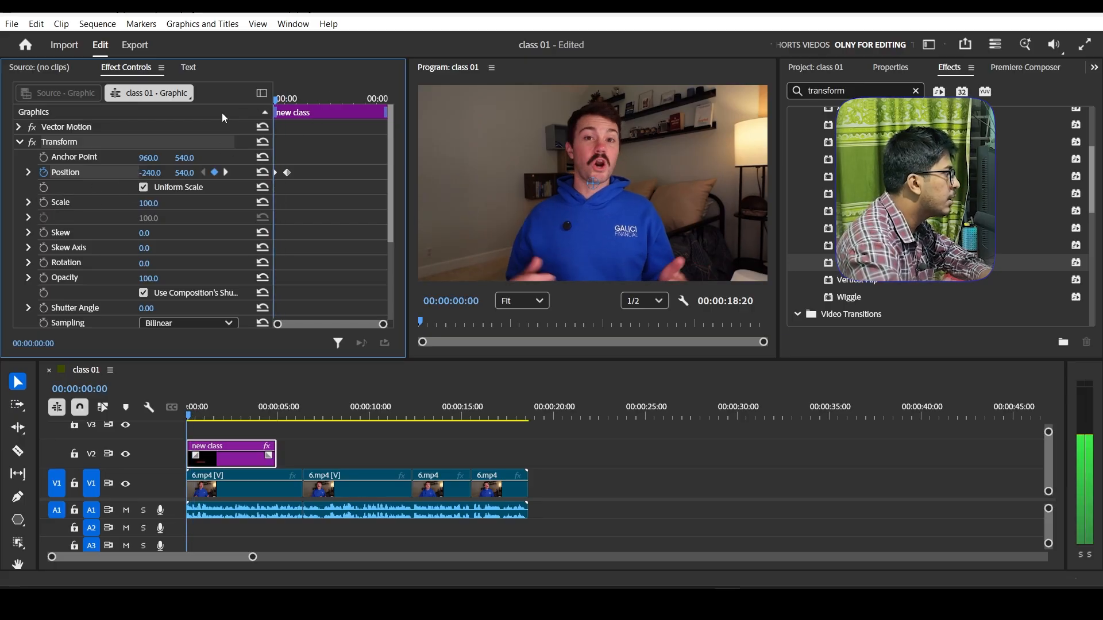
Turn on Transform Scale keyframing at 00:00:00:00 and set the new class text's scale to 0
left_click(45, 203)
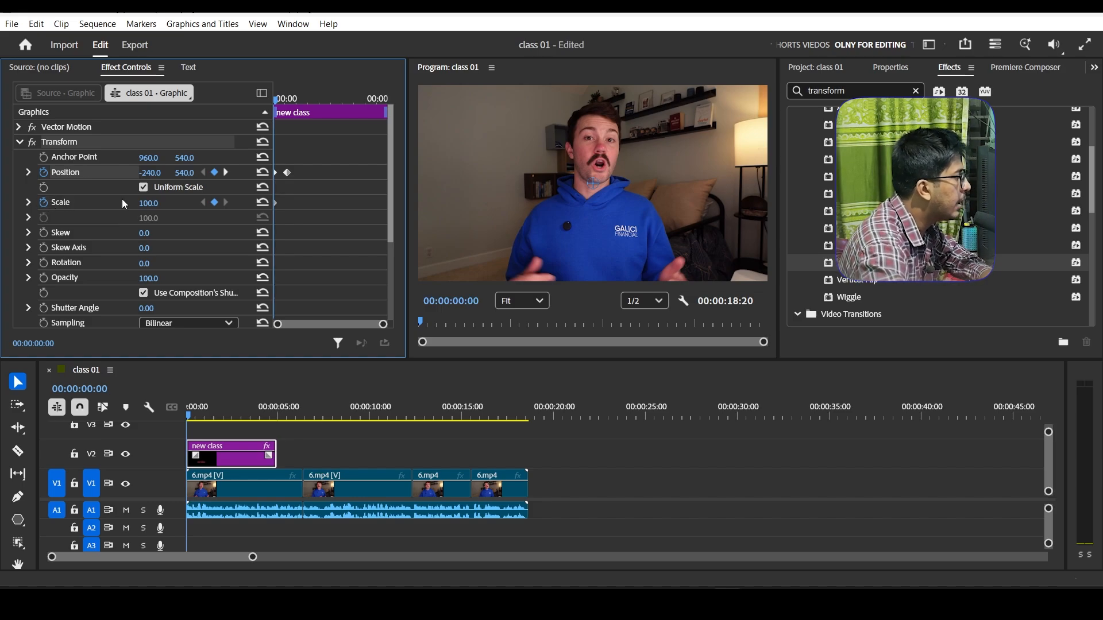
left_click(161, 201)
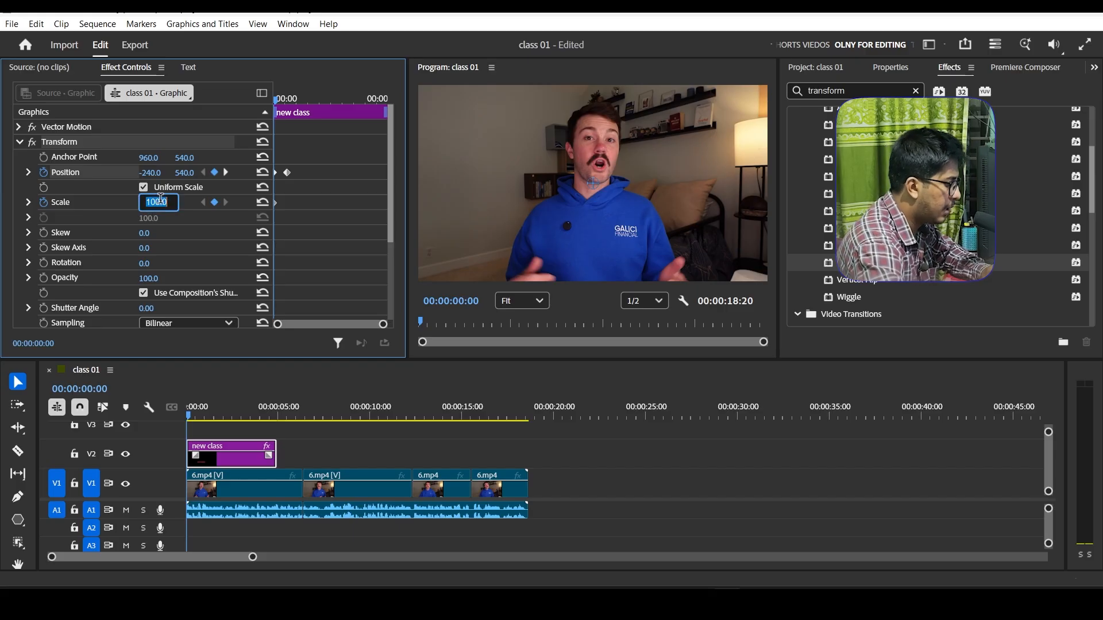
type("0")
key("Return")
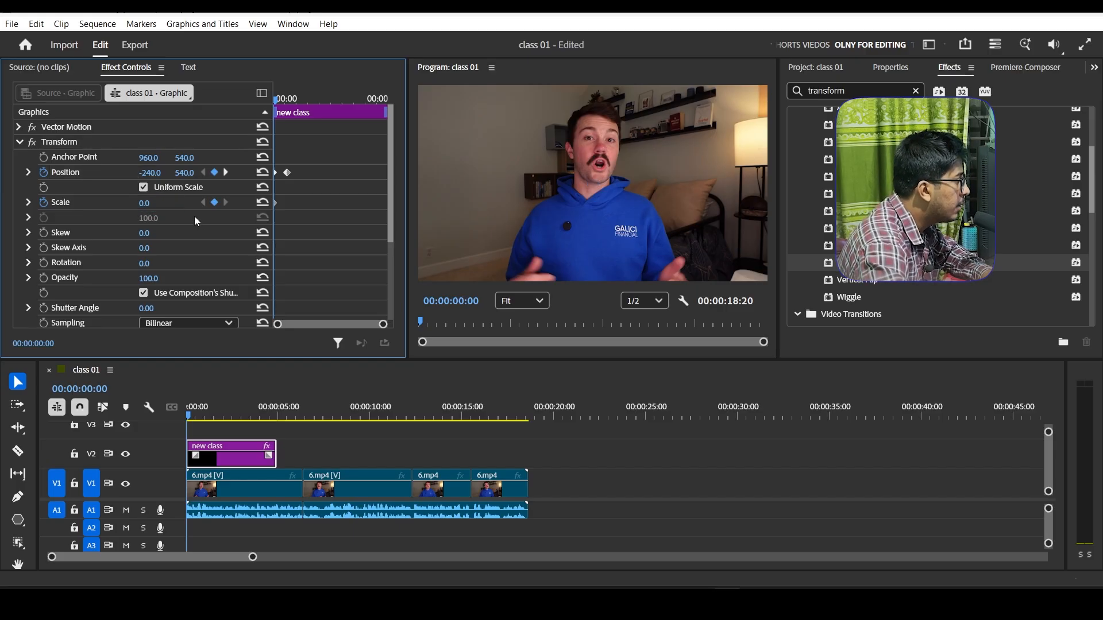
Add a Scale keyframe at the second Position keyframe, 00:00:00:18, and set its scale to 100
left_click(227, 172)
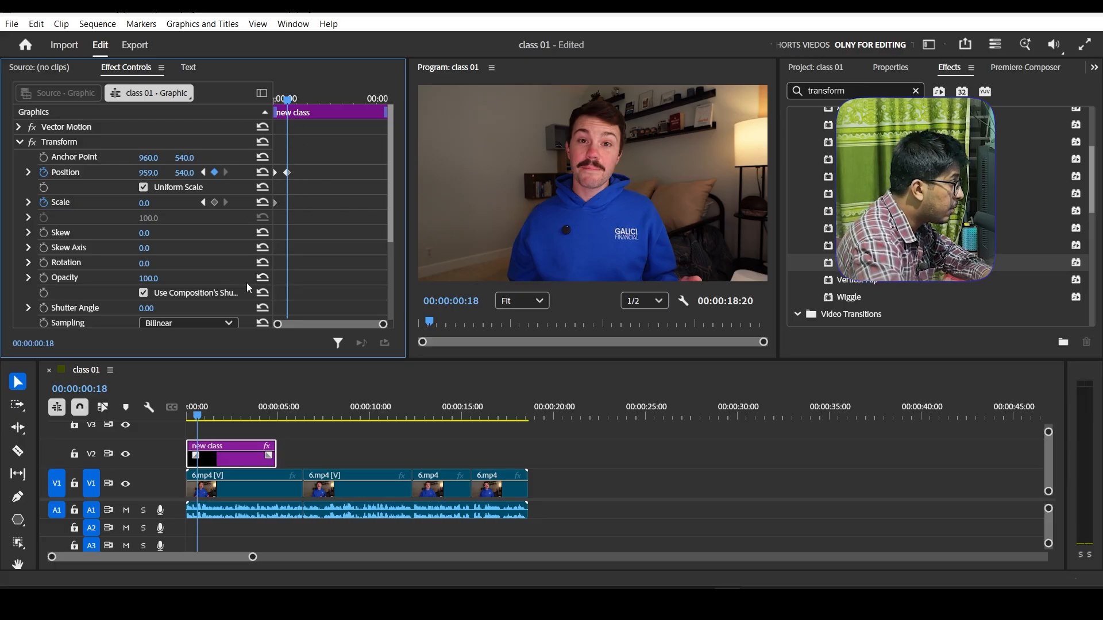
left_click(214, 203)
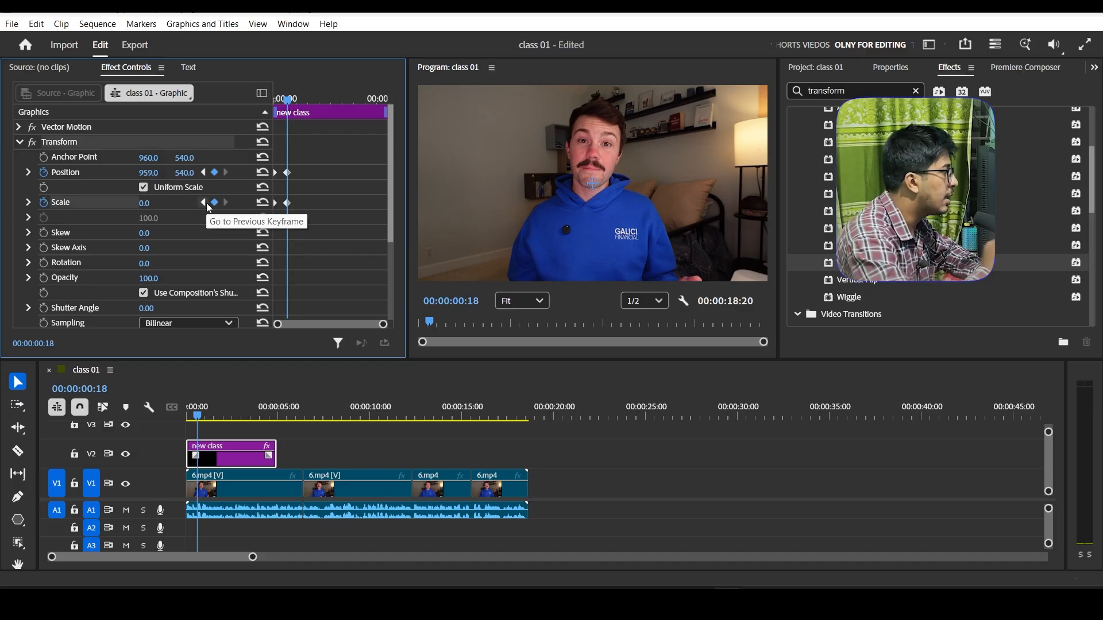
left_click(144, 203)
type("100")
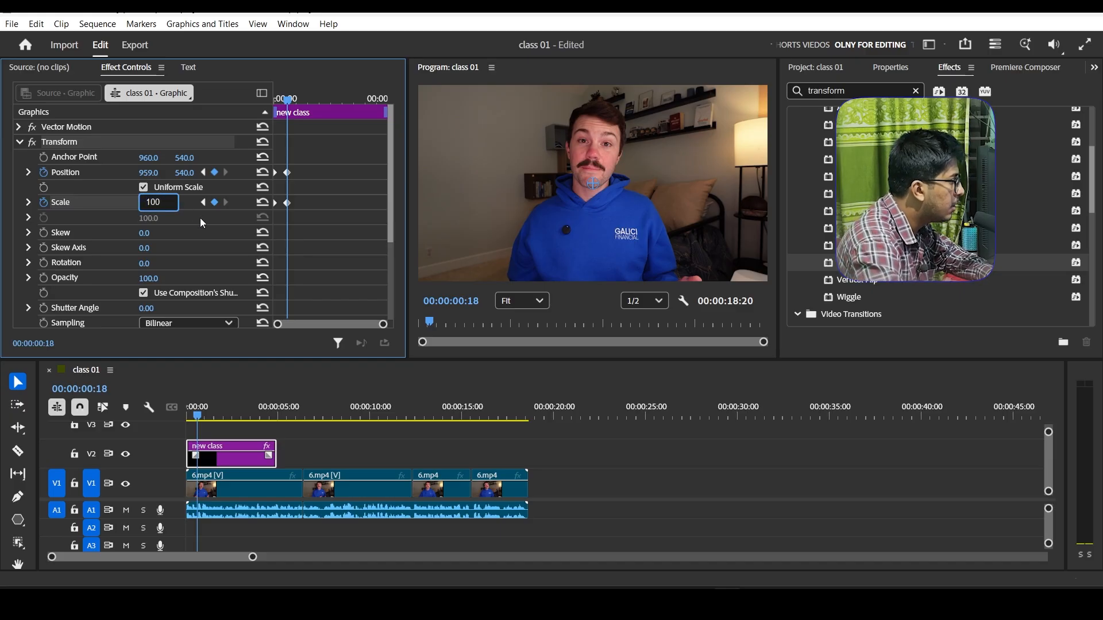
key("Return")
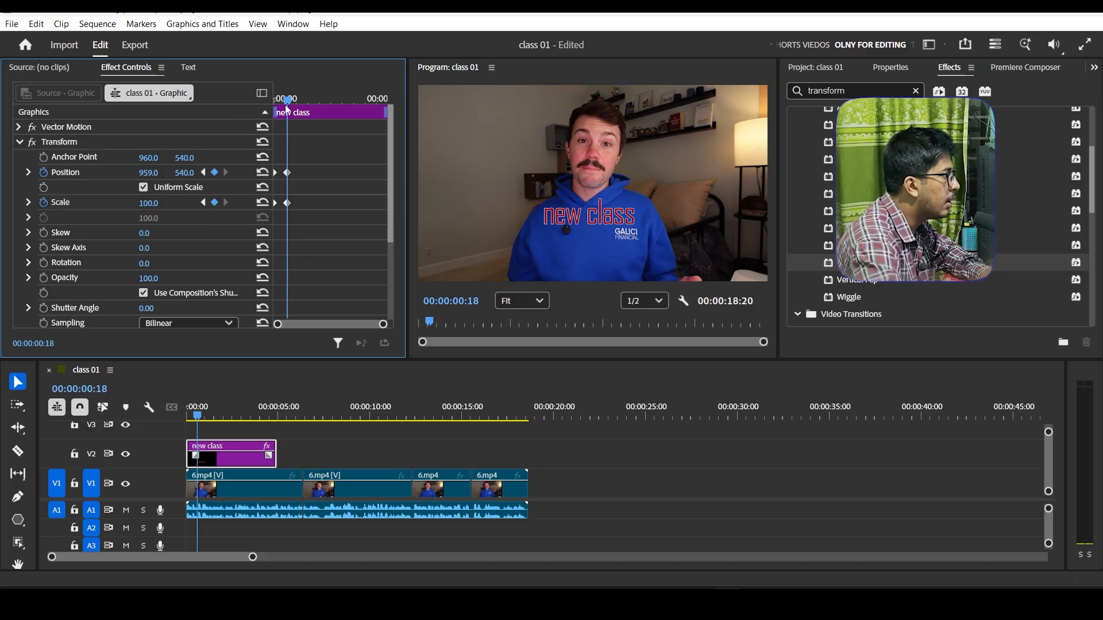
Preview the combined position and scale animation from the start a few times, leaving the playhead at 00:00:00:24
left_click_drag(287, 102, 215, 123)
key("space")
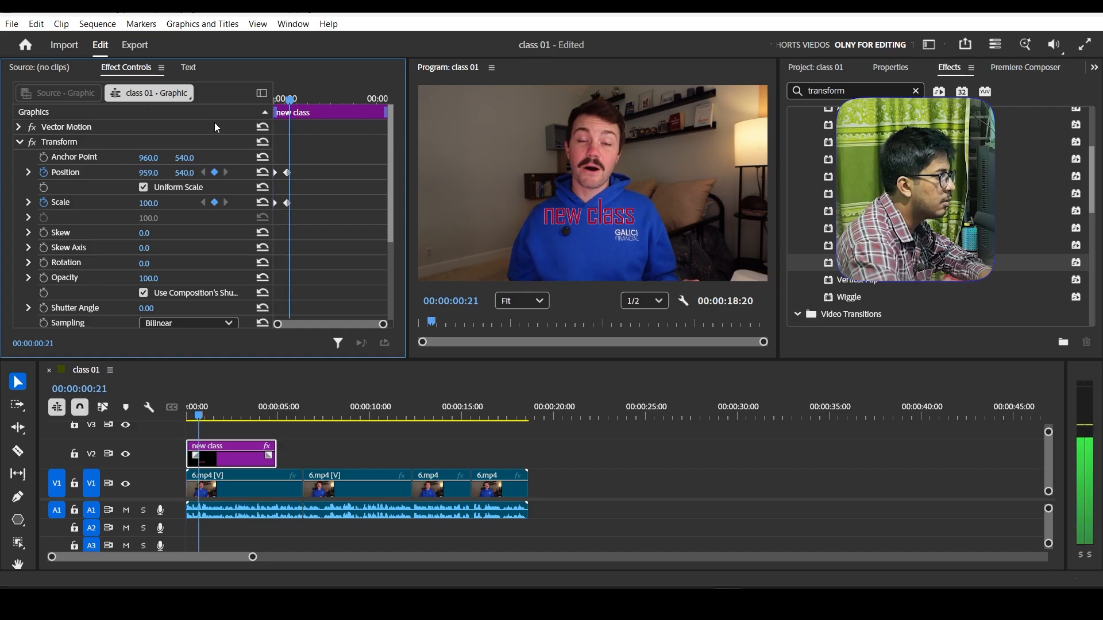
left_click_drag(292, 101, 220, 115)
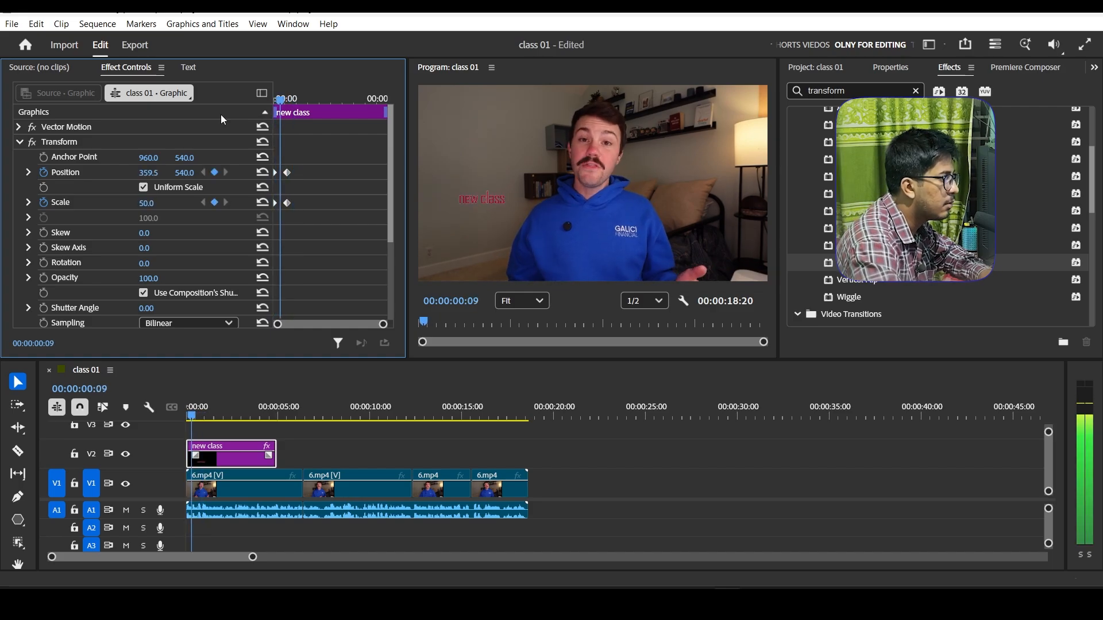
left_click_drag(312, 98, 238, 113)
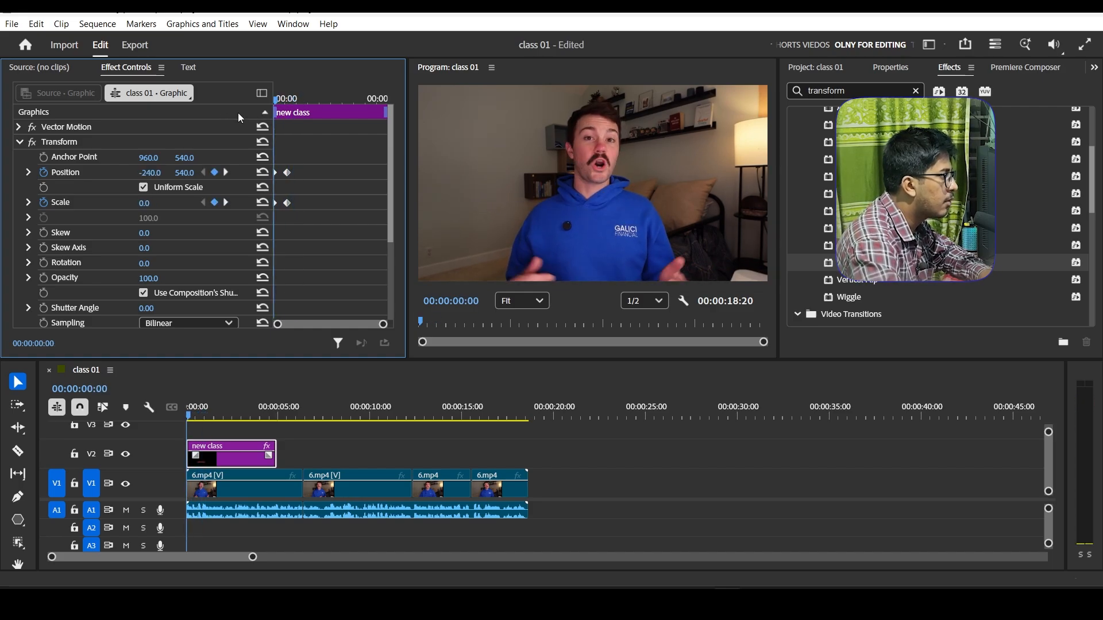
key("space")
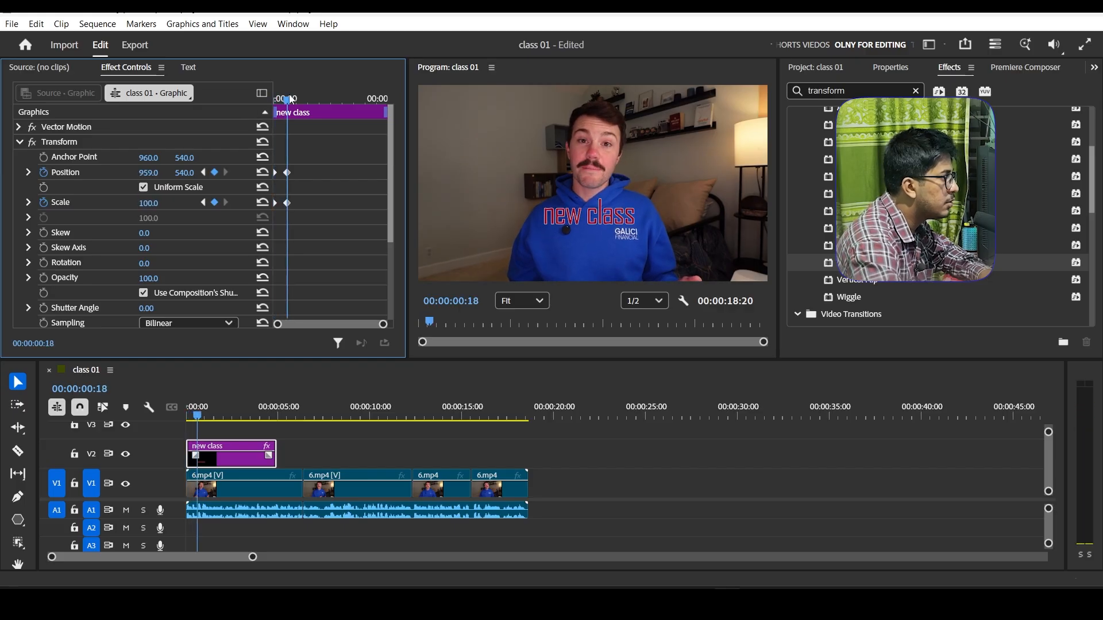
mouse_move(289, 98)
left_mouse_down()
mouse_move(276, 101)
mouse_move(293, 103)
left_mouse_up()
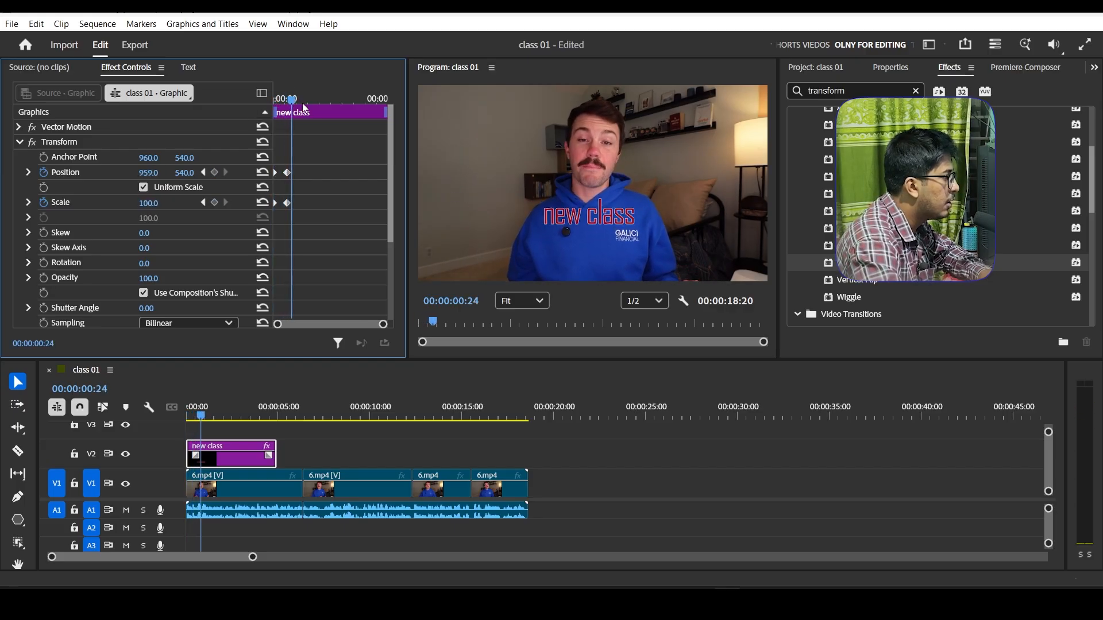
Select both Position keyframes of the new class text and apply easing through Temporal Interpolation
left_click_drag(383, 325, 339, 327)
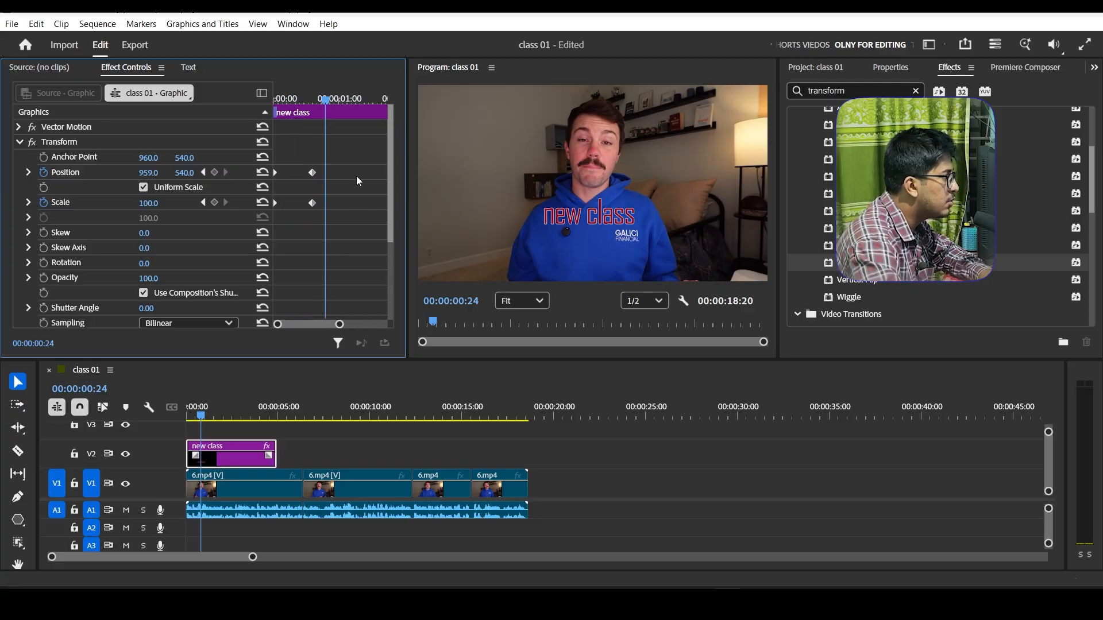
left_click_drag(344, 181, 258, 173)
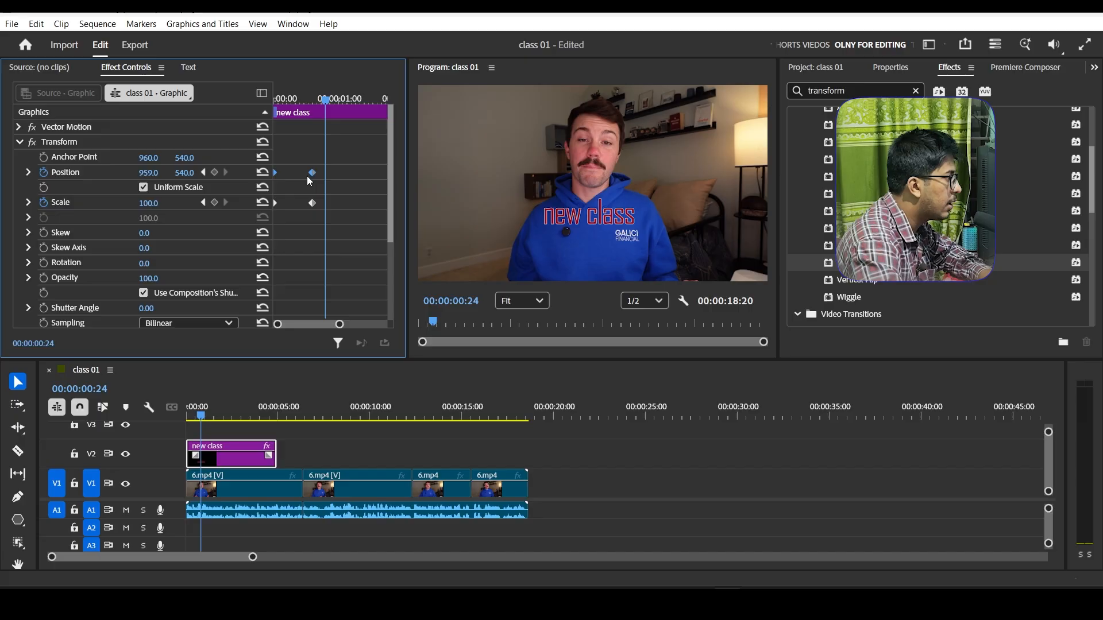
right_click(312, 173)
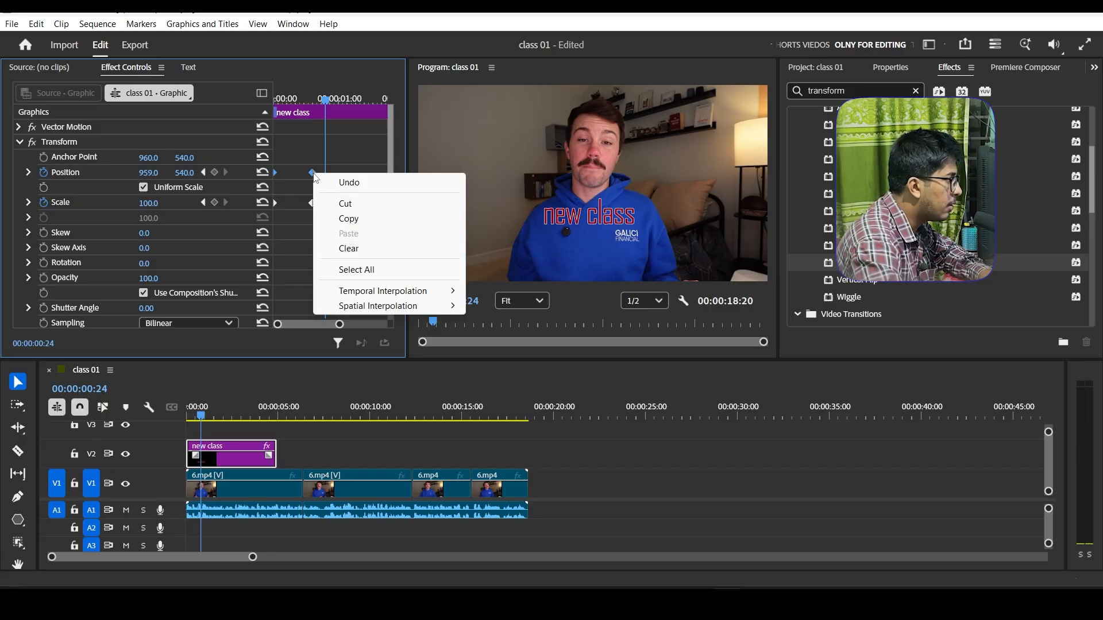
mouse_move(374, 292)
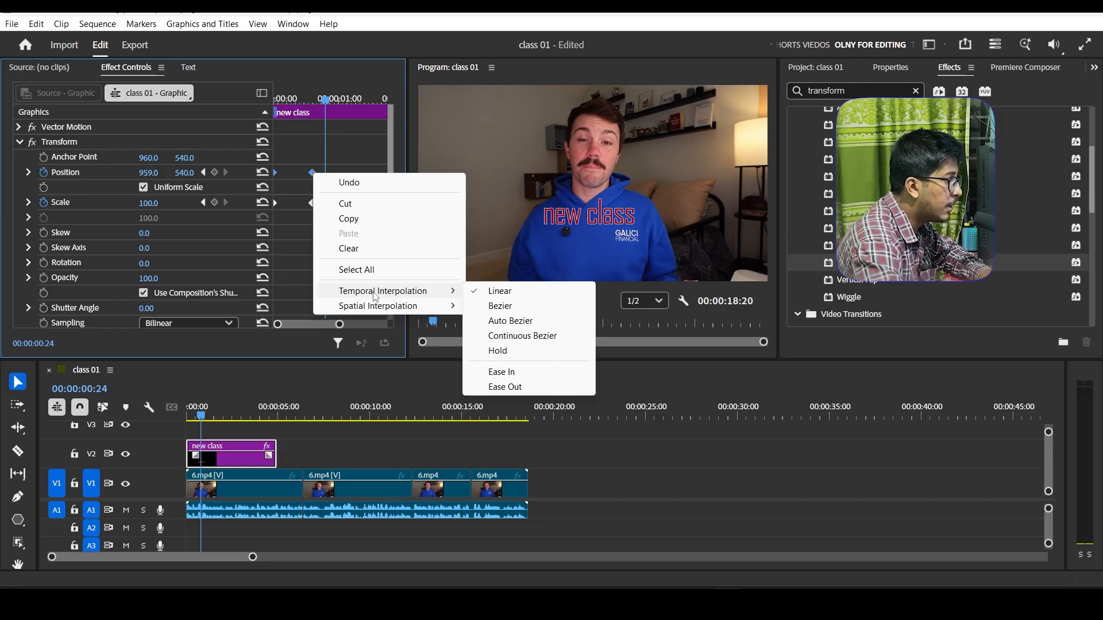
left_click(495, 379)
Preview the new class text's eased position animation from the start, leaving the playhead at the second Position keyframe, 00:00:00:18
left_click_drag(329, 106, 321, 105)
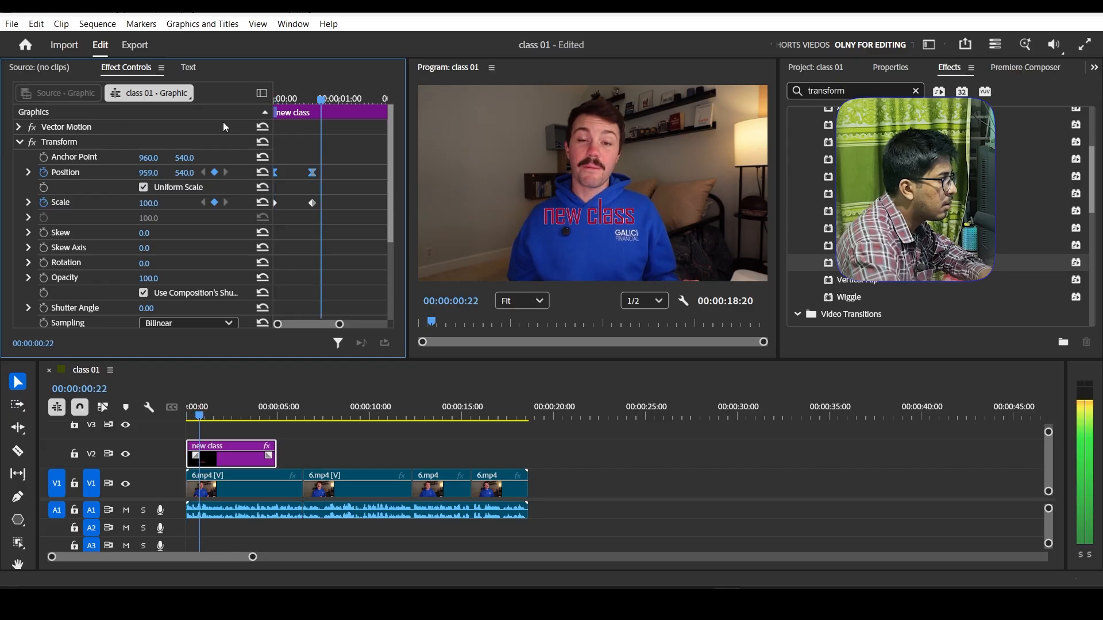
left_click(295, 101)
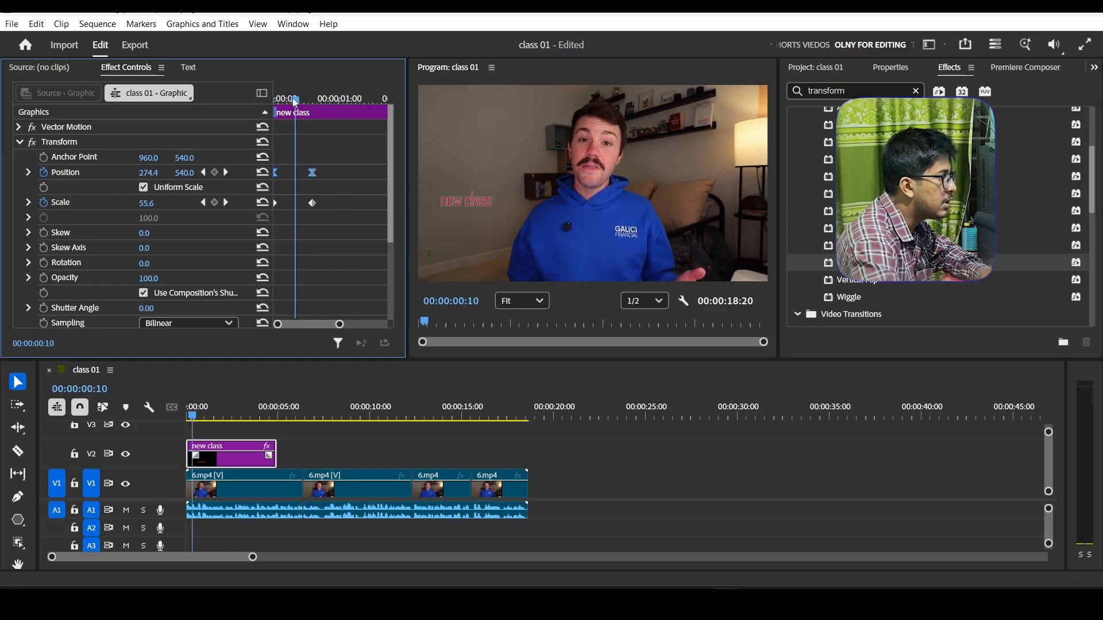
left_click_drag(295, 102, 246, 116)
key("space")
key("space")
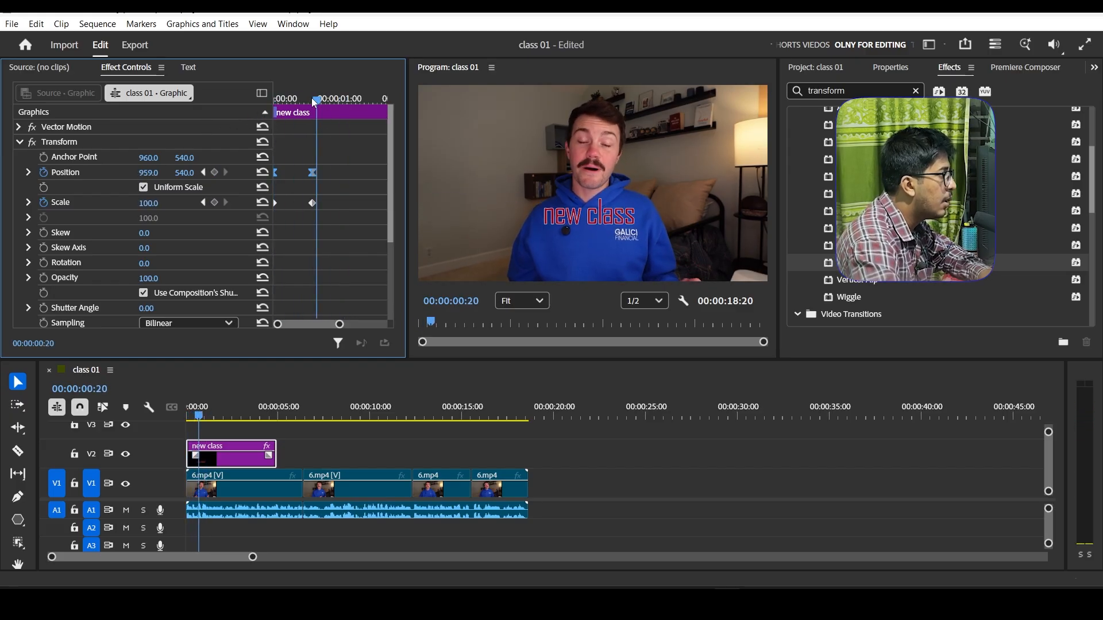
left_click_drag(315, 99, 270, 110)
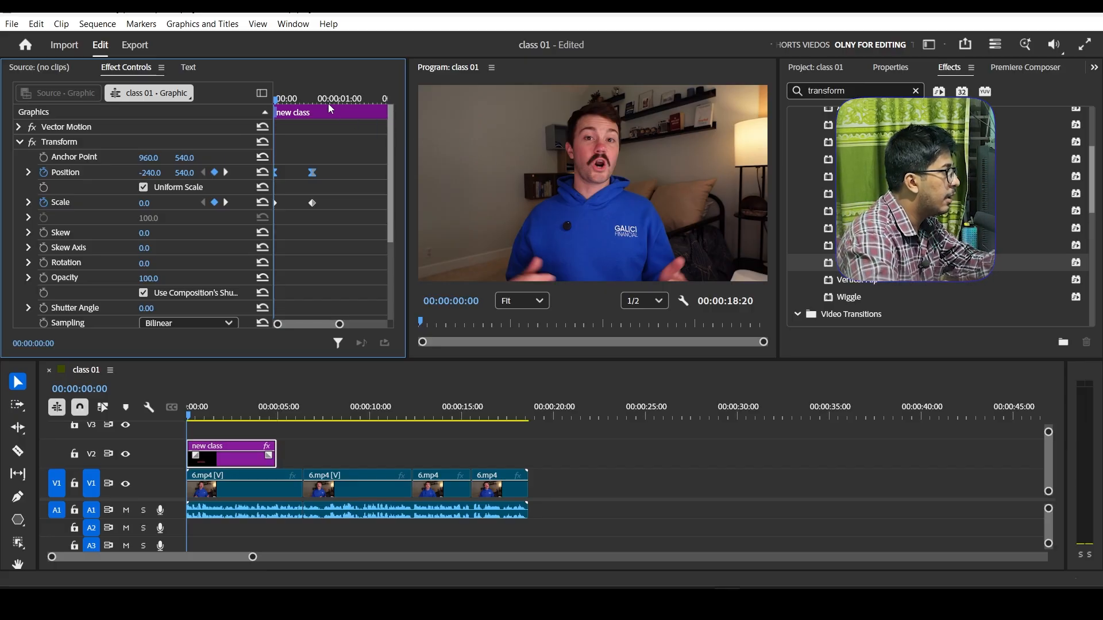
left_click(312, 104)
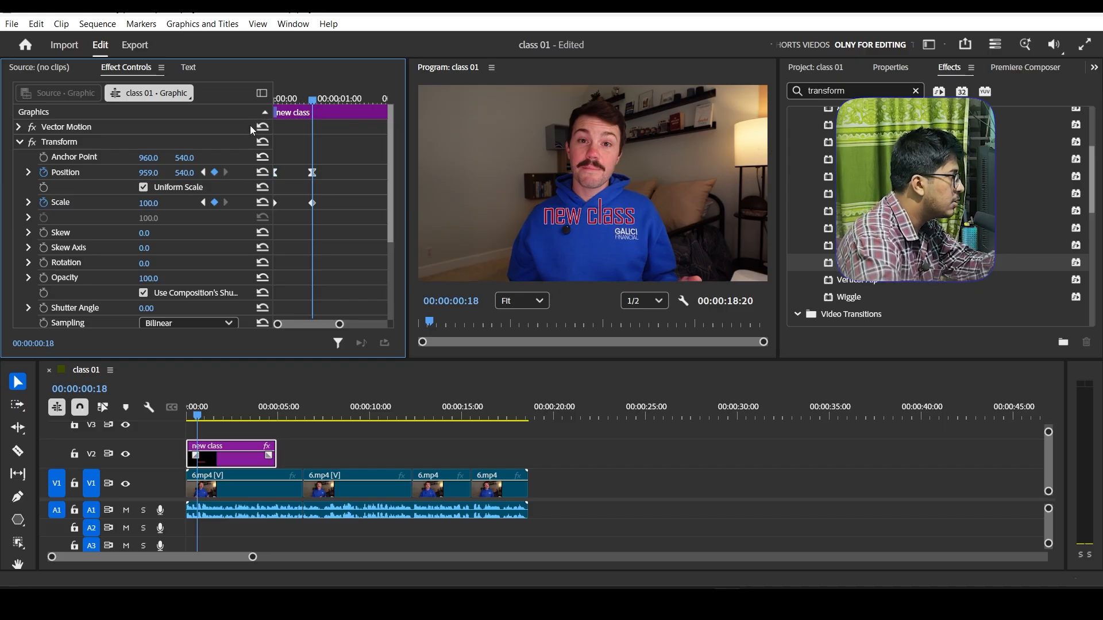
Turn on Transform Opacity keyframing at 00:00:00:00 and set the new class text's opacity to 0
left_click_drag(314, 102, 272, 103)
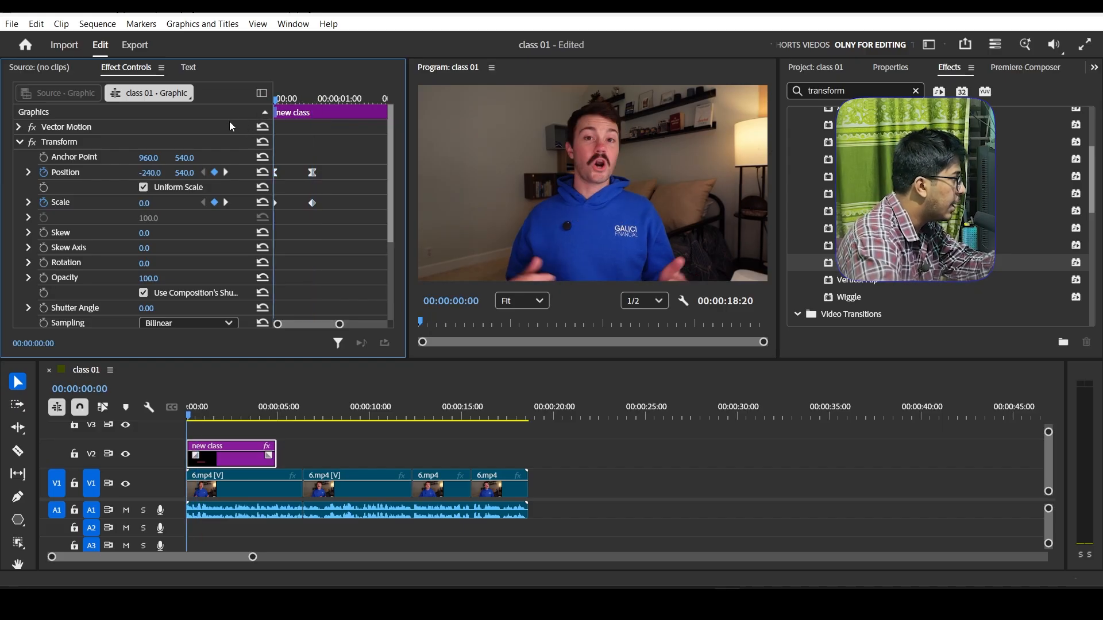
left_click(44, 279)
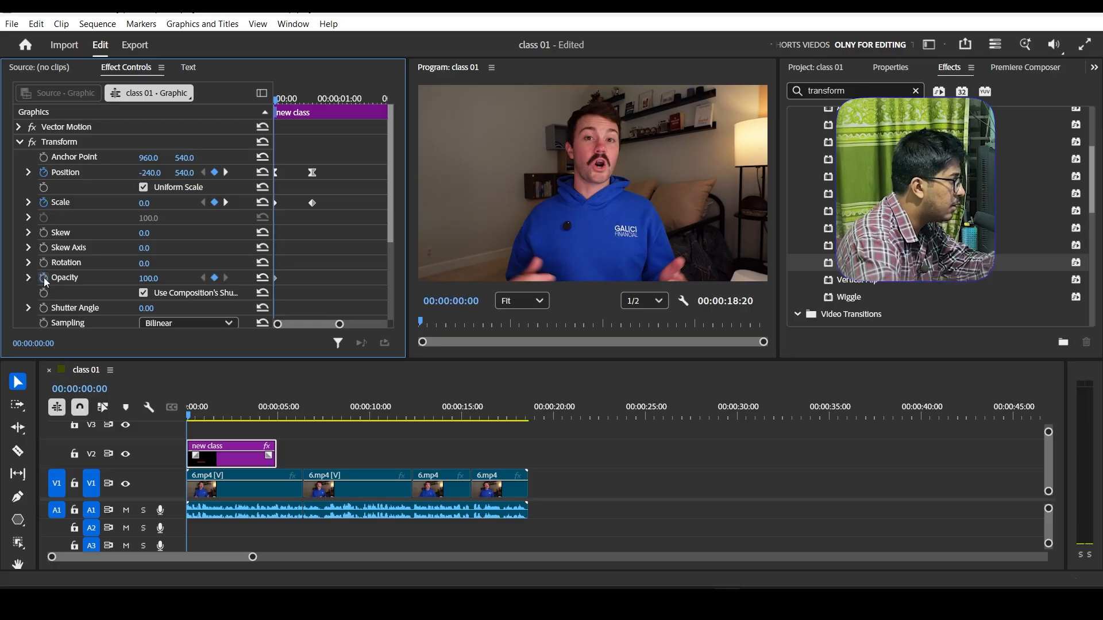
left_click(157, 277)
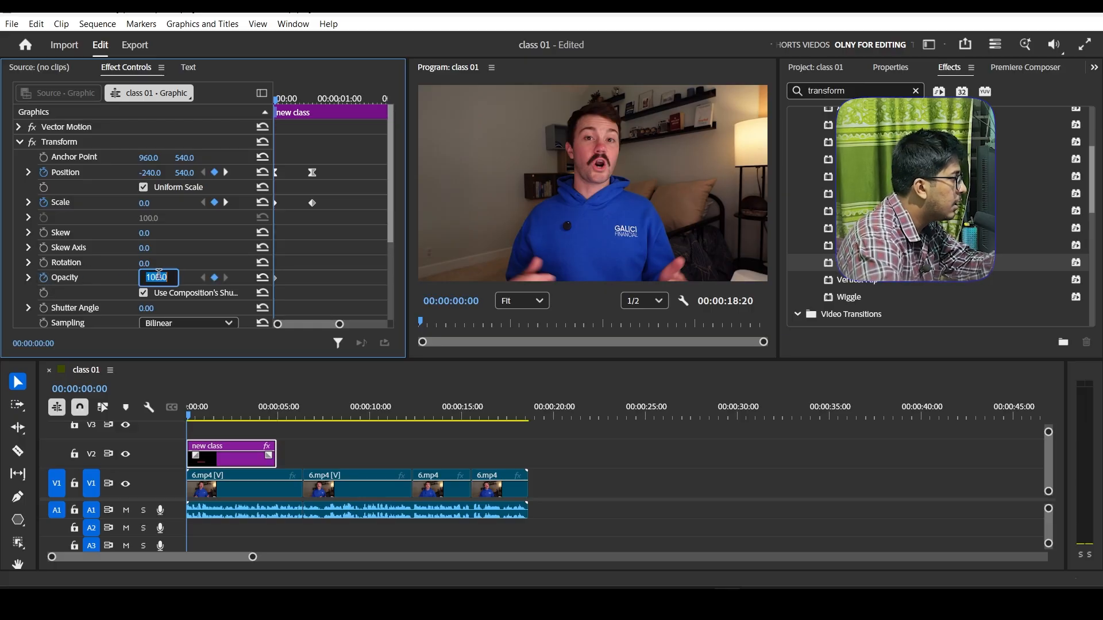
type("0")
key("Return")
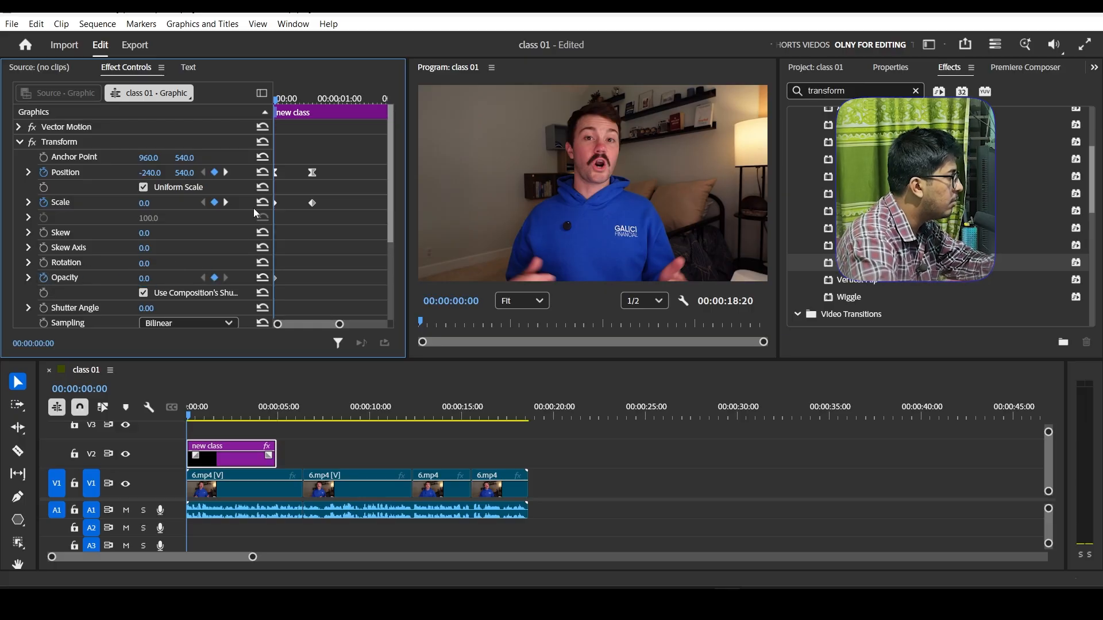
Add an Opacity keyframe at the second Position keyframe, 00:00:00:18, and set its opacity to 100
left_click(227, 172)
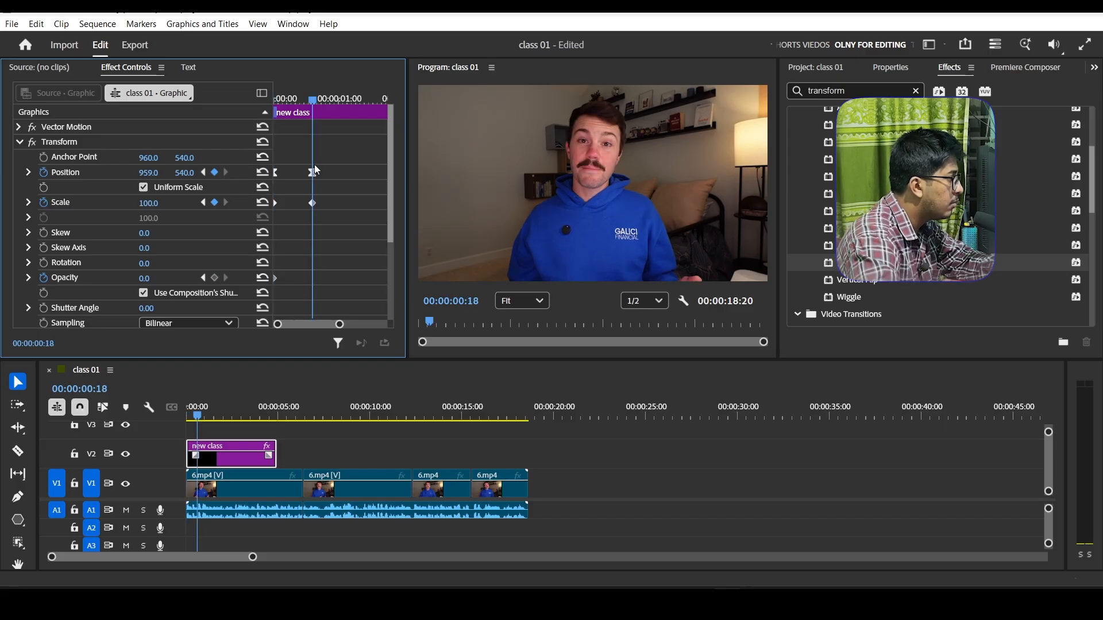
left_click(215, 279)
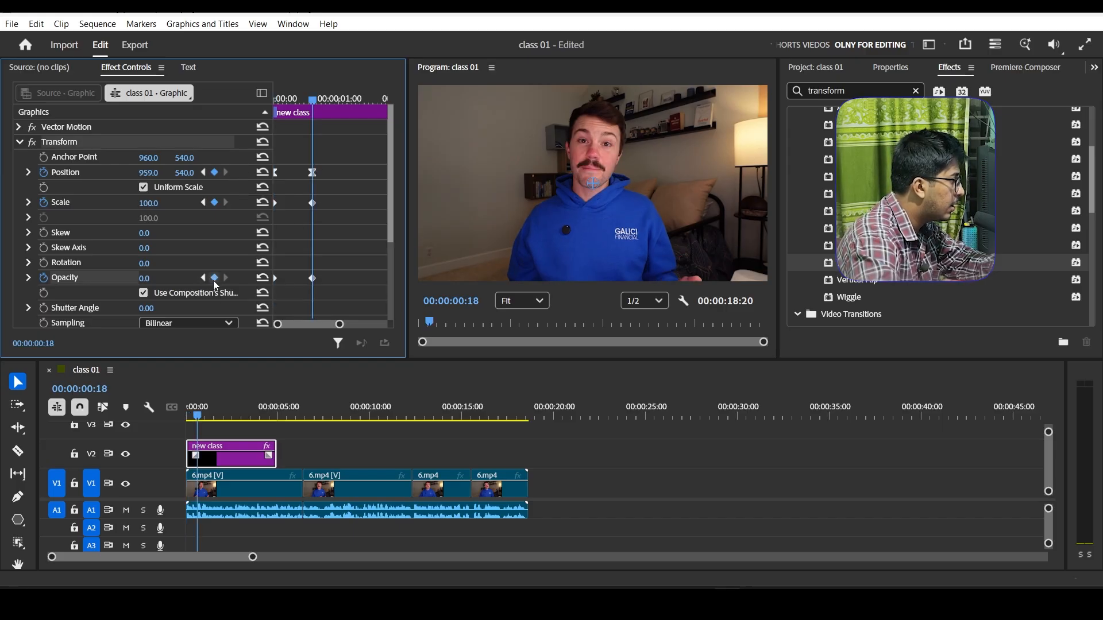
left_click(154, 277)
type("100")
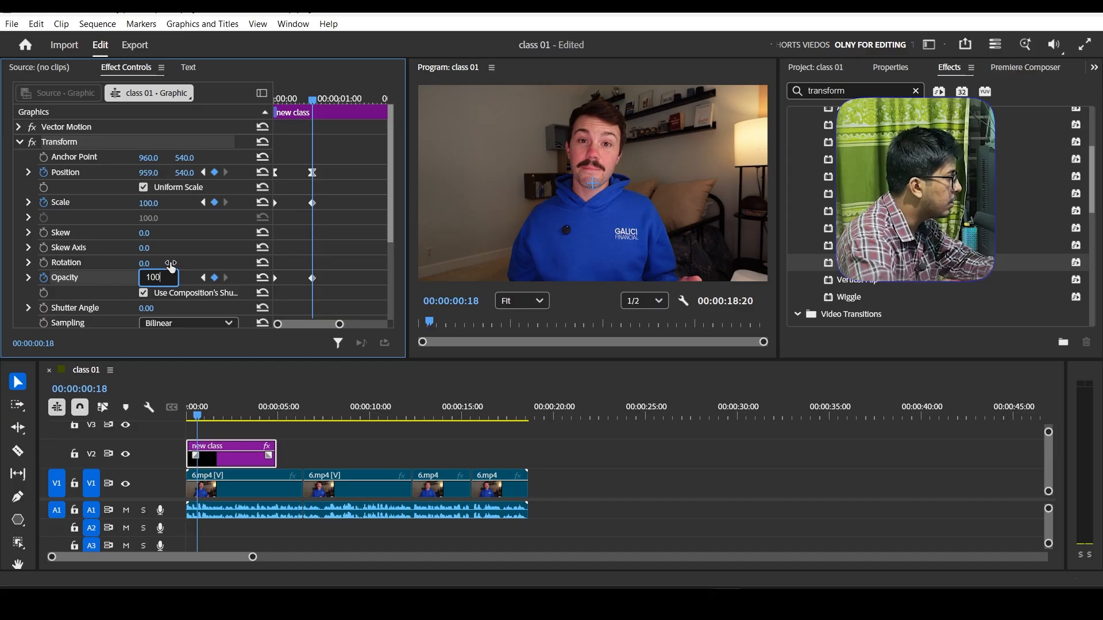
key("Return")
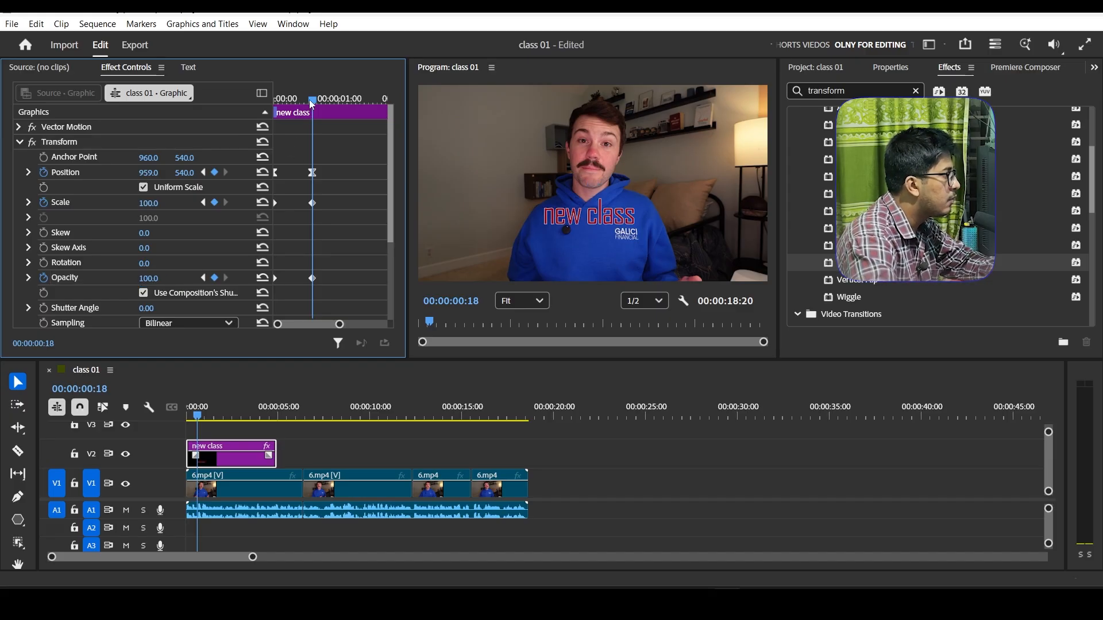
Scrub through the new class text's position, scale and opacity animation and return the playhead to 00:00:00:00
left_click_drag(311, 101, 255, 146)
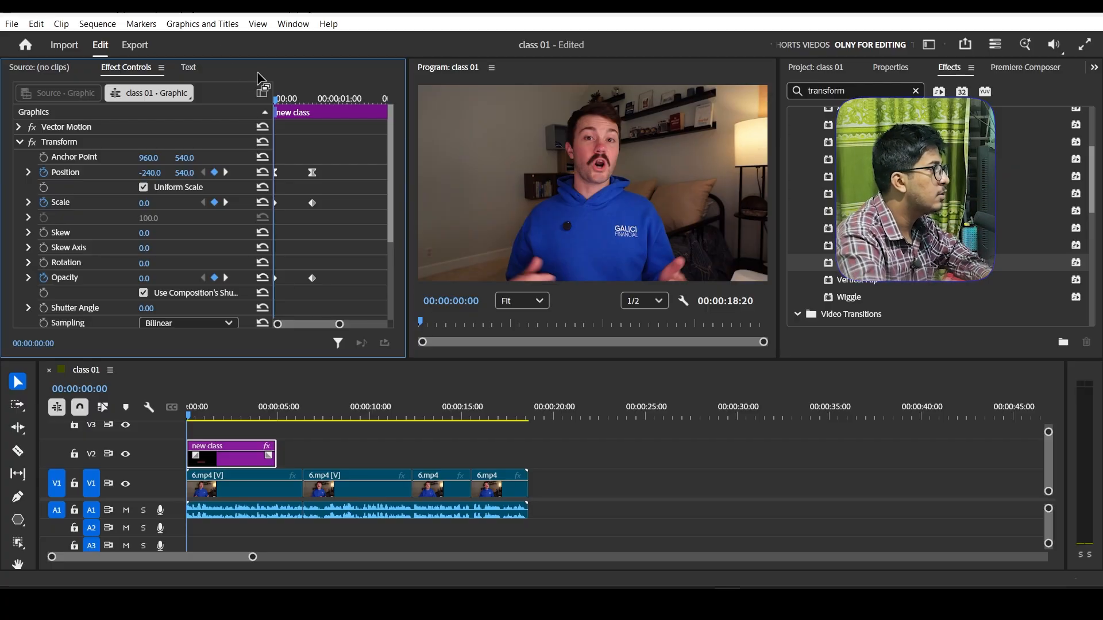
left_click(302, 100)
left_click_drag(302, 100, 249, 163)
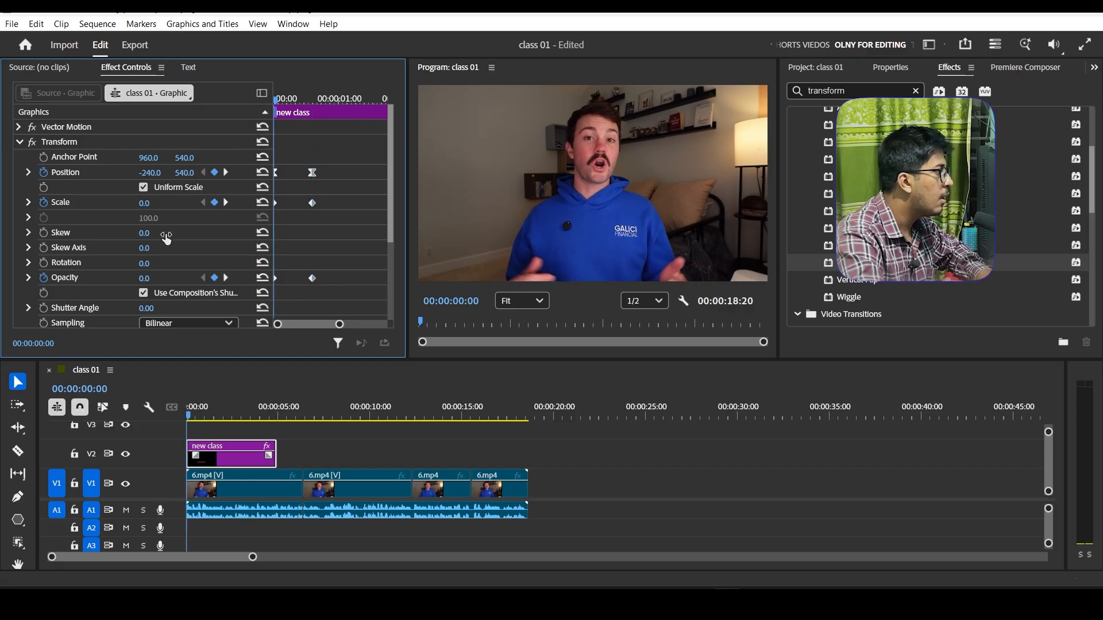
Look over the remaining Transform properties of the new class text and collapse the Transform effect's settings
scroll(105, 255, "down", 4)
scroll(107, 256, "down", 1)
scroll(109, 254, "up", 4)
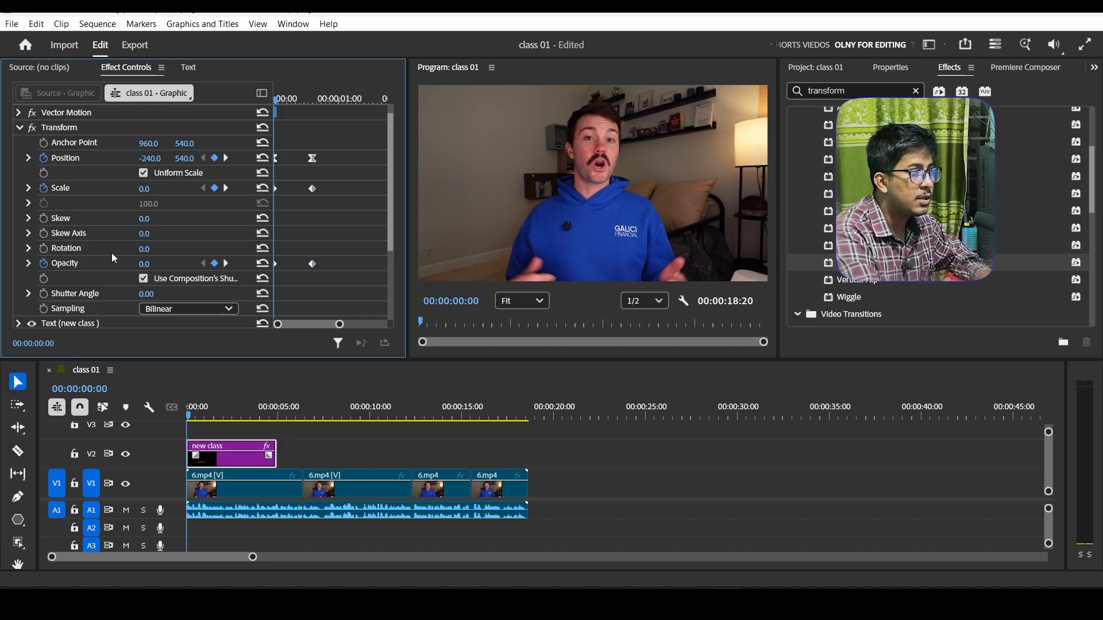
left_click(21, 131)
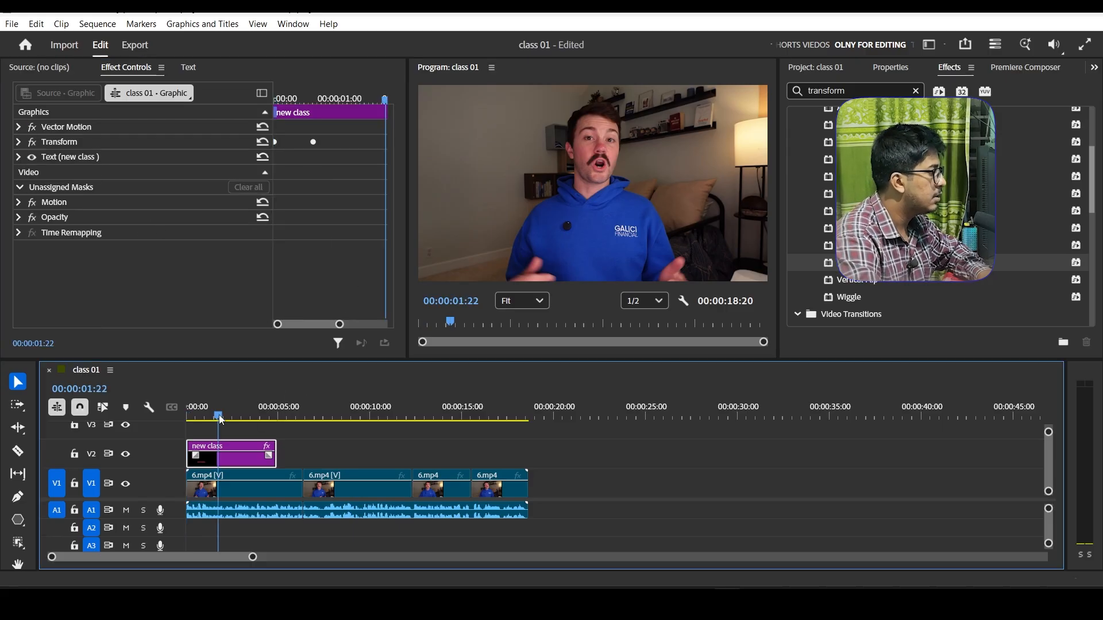